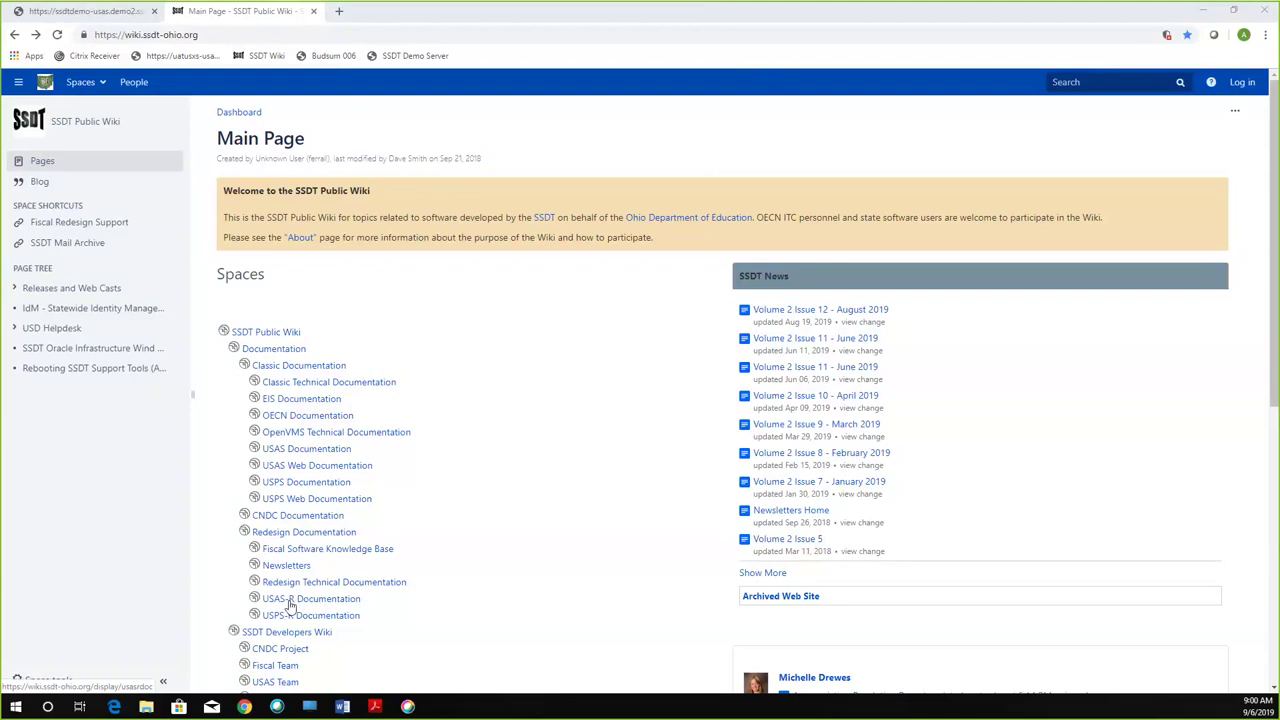
# Step: Open the USAS-R Documentation space from the SSDT Public Wiki Spaces tree
pyautogui.click(289, 603)
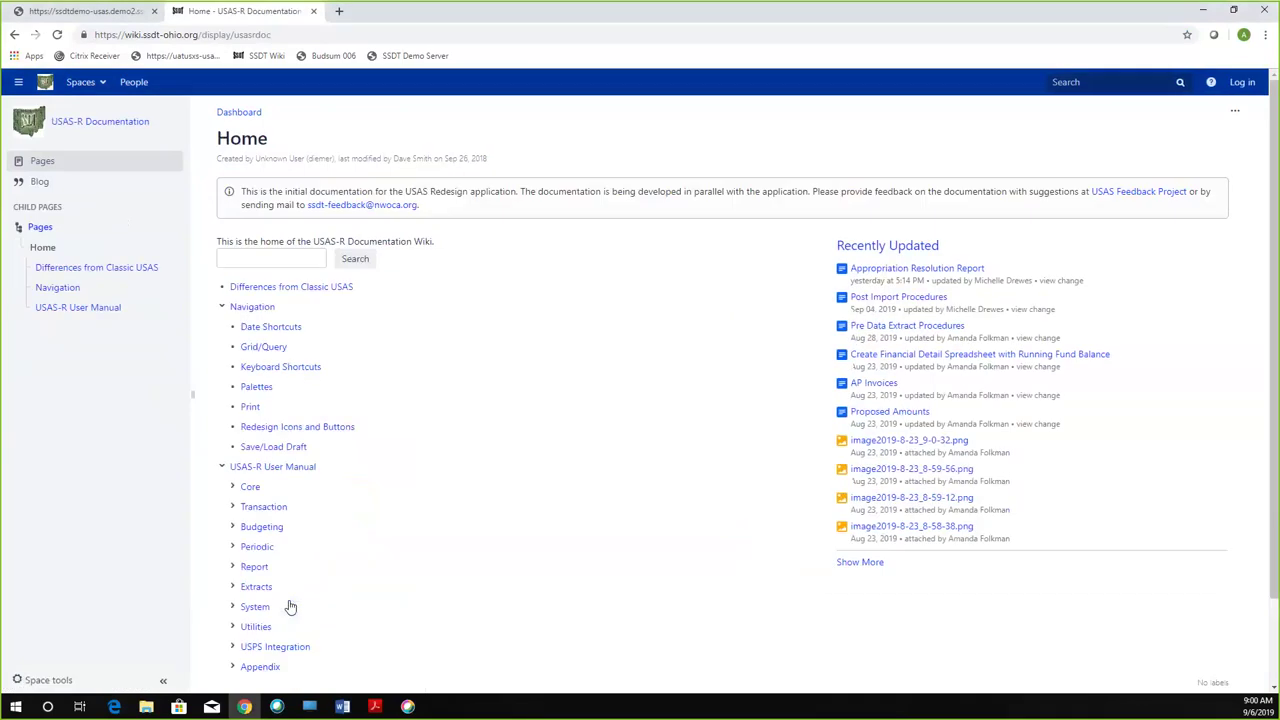
# Step: Expand the User Manual's Report and Appendix > Report Procedures pages, then return to USAS
pyautogui.scroll(-2, 346, 551)
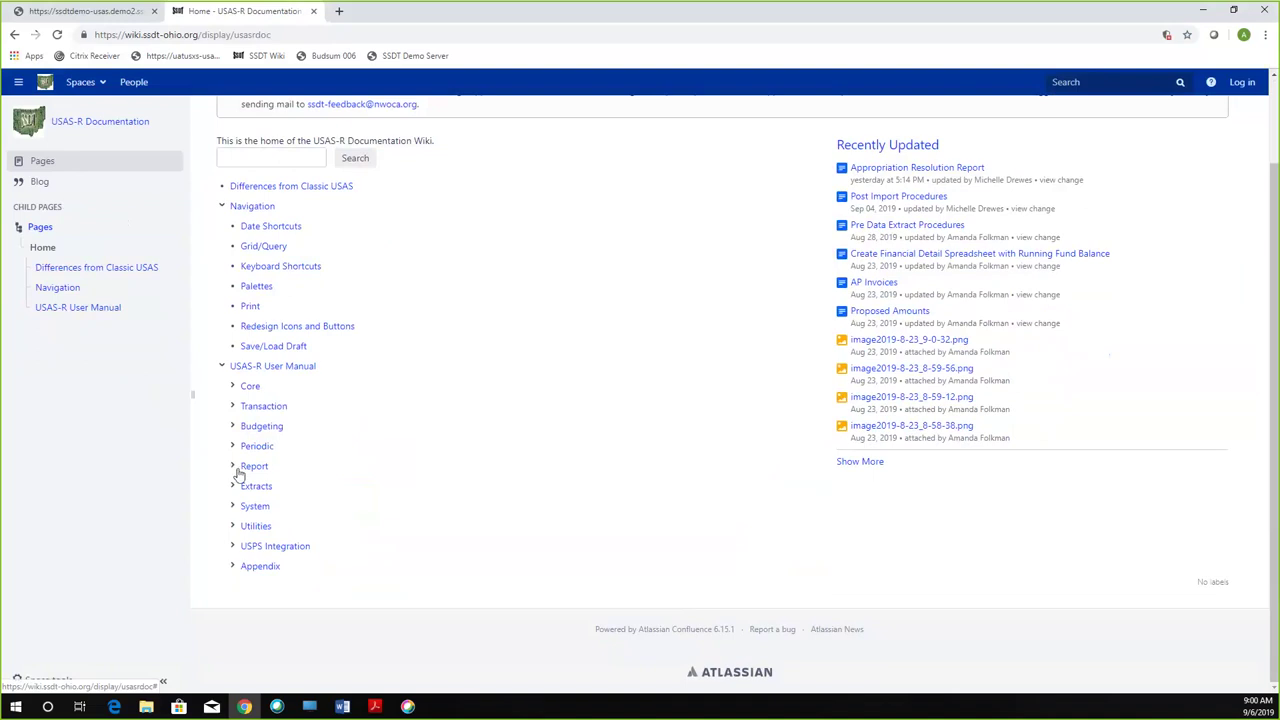
pyautogui.click(232, 467)
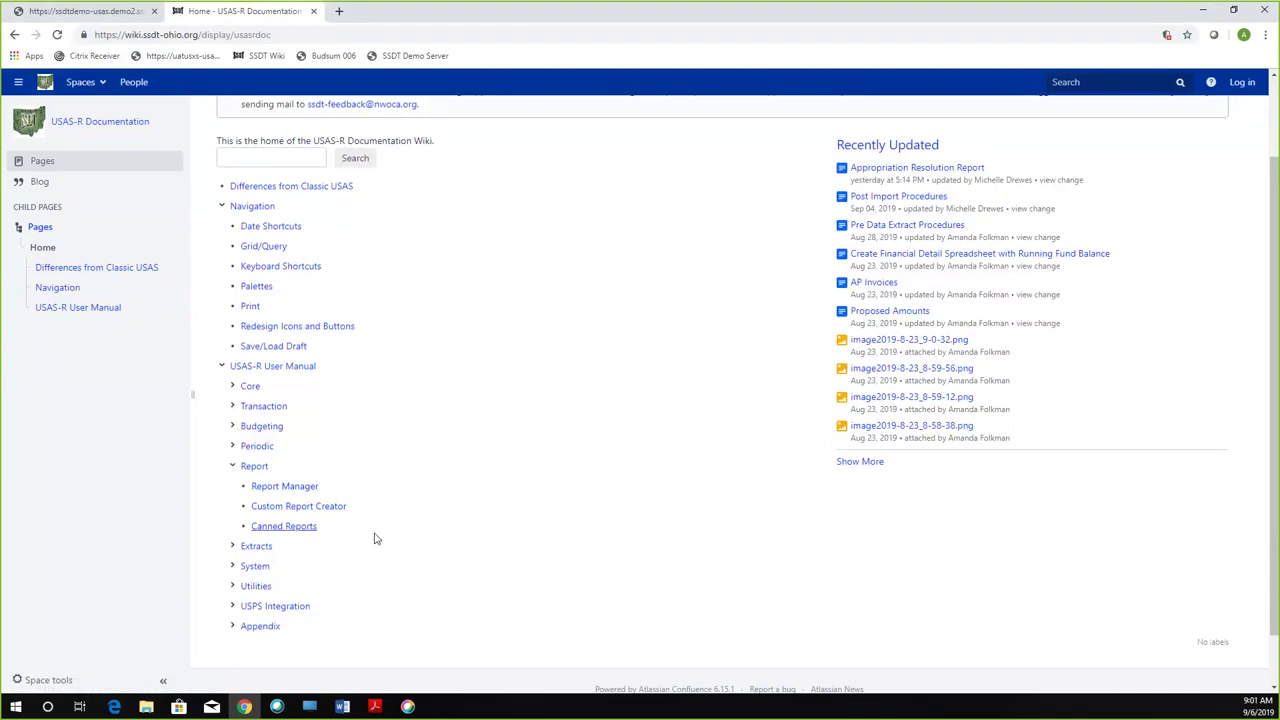
pyautogui.click(233, 628)
pyautogui.scroll(-3, 249, 628)
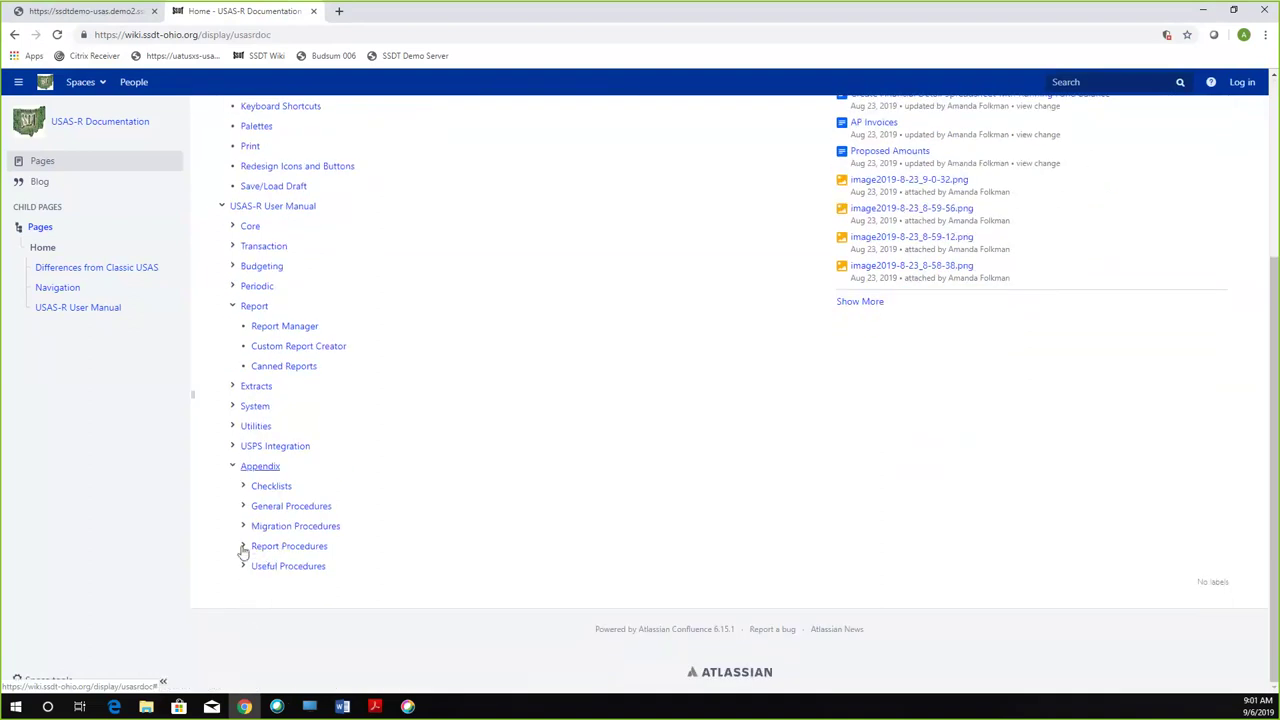
pyautogui.click(243, 547)
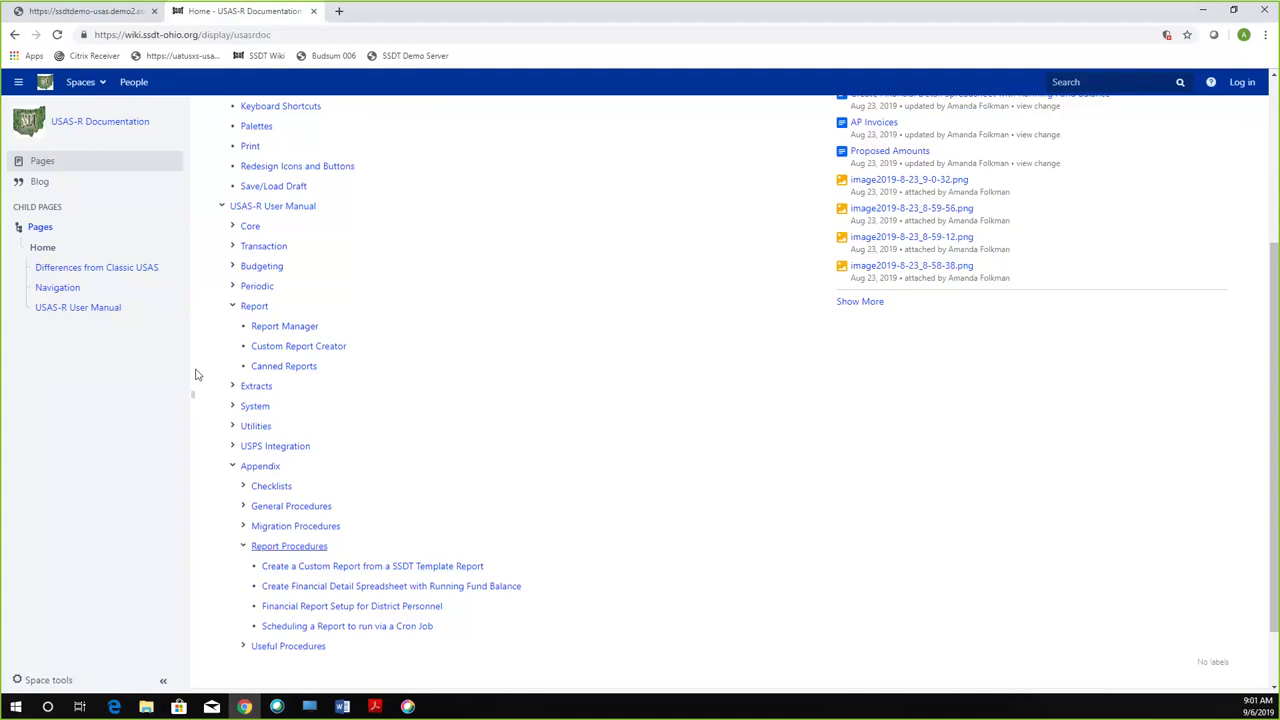
pyautogui.click(86, 13)
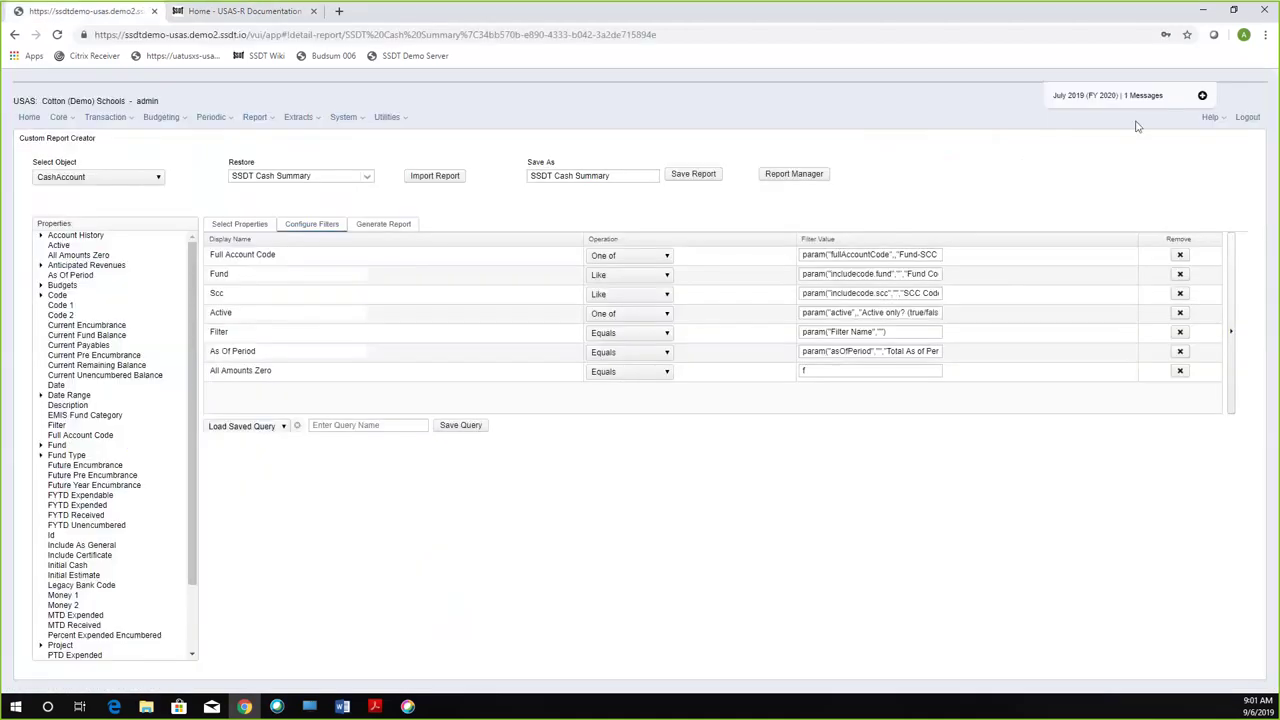
# Step: Go to the USAS-R home page showing the Report Links list
pyautogui.click(29, 118)
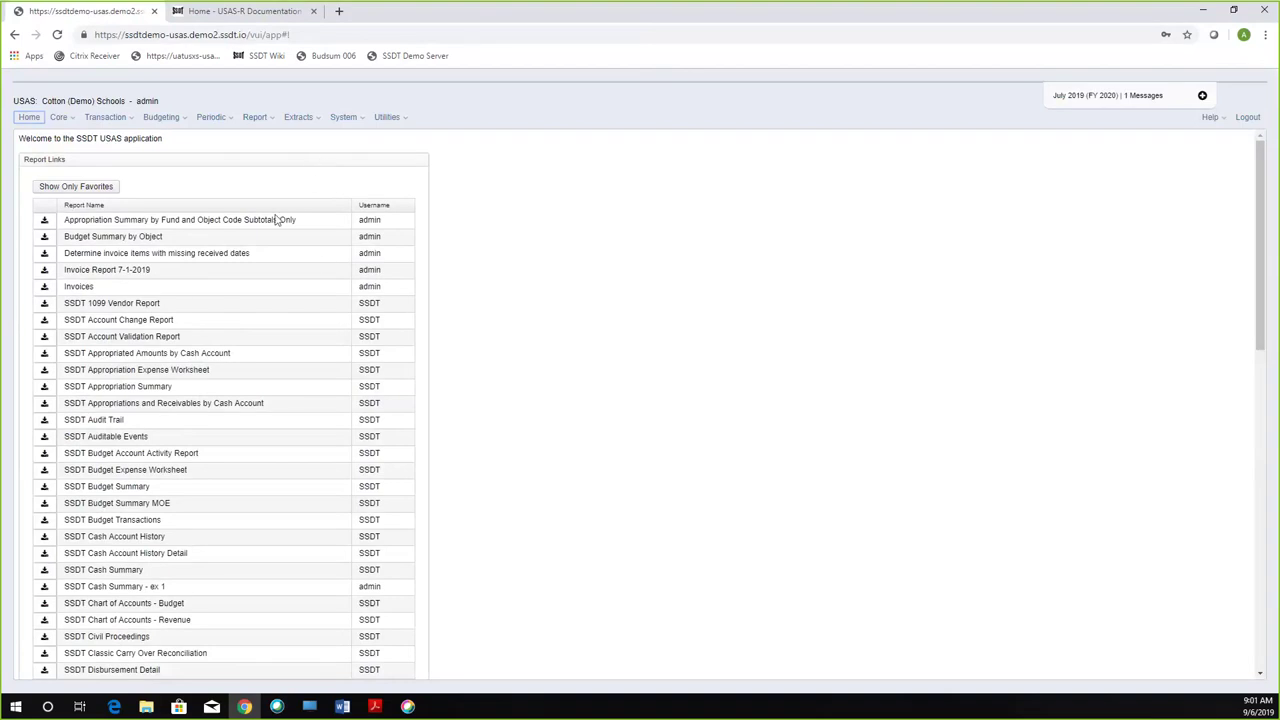
# Step: Edit the SSDT Cash Summary report from Report > Report Manager
pyautogui.click(253, 120)
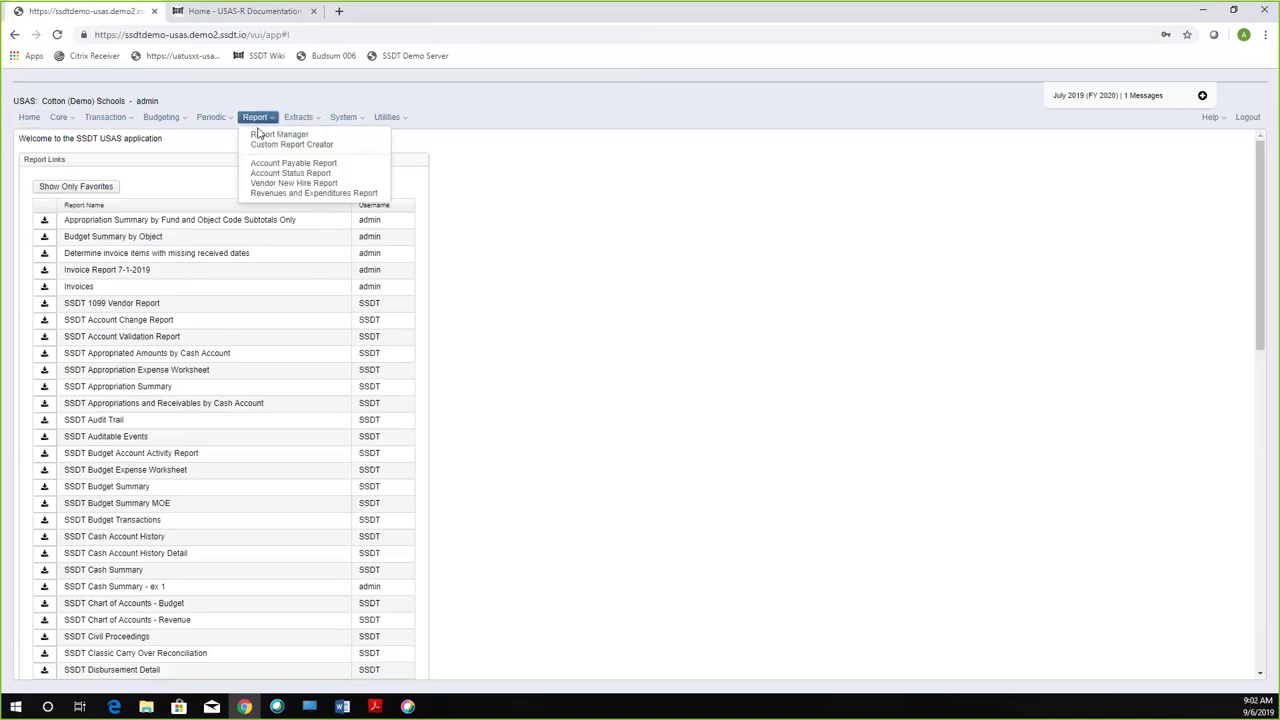
pyautogui.click(260, 141)
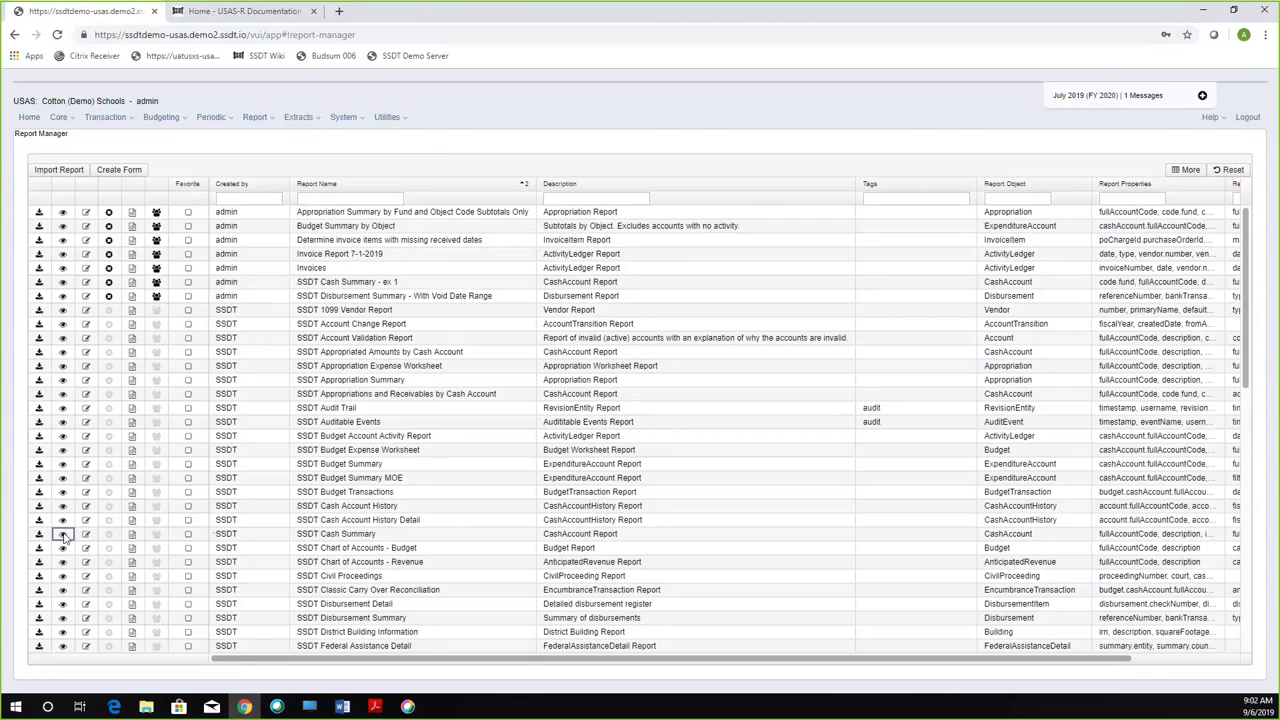
pyautogui.click(63, 535)
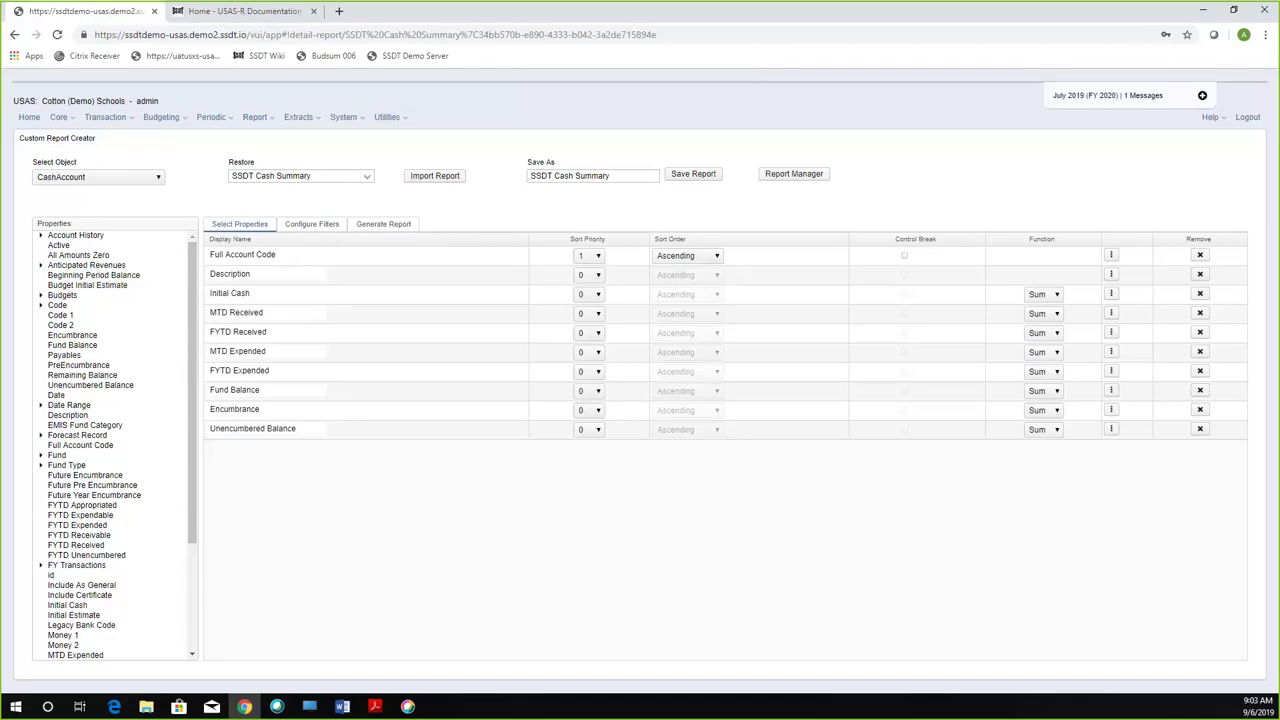
# Step: Show the Generate Report settings: PDF download, Letter, Landscape, named Cash Summary Report
pyautogui.press('super+e')
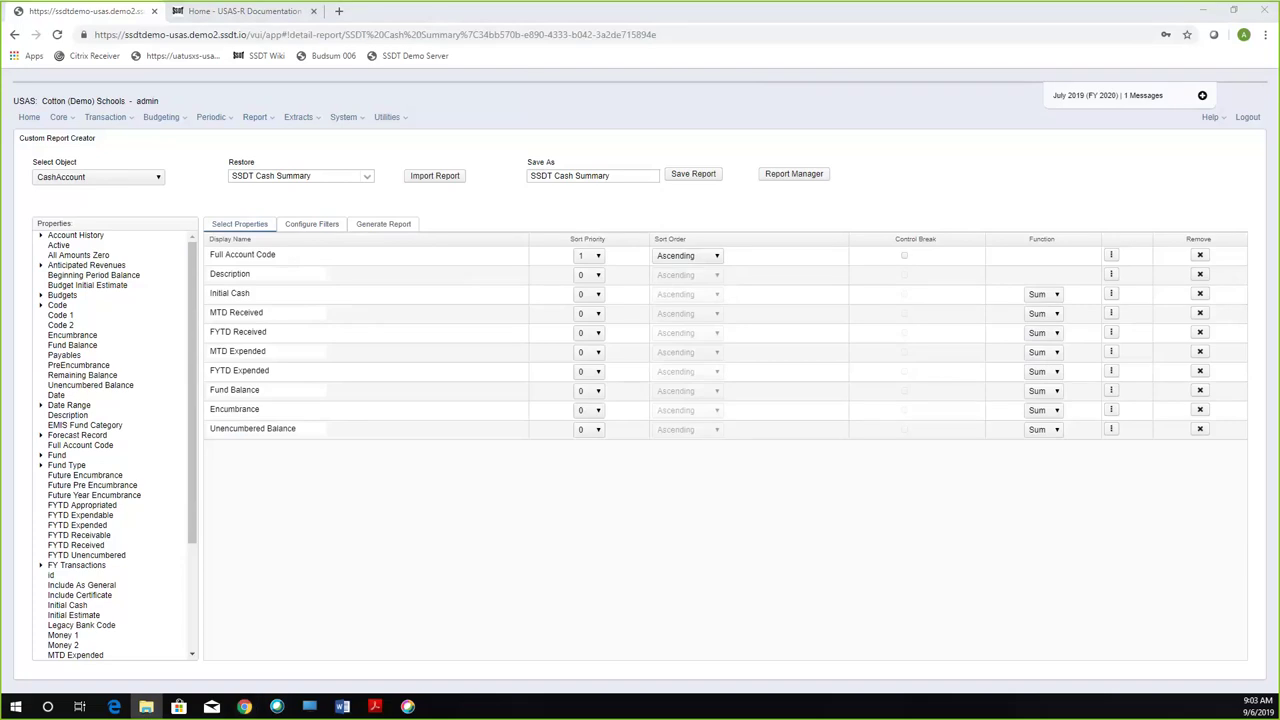
pyautogui.hotkey('alt', 'Tab')
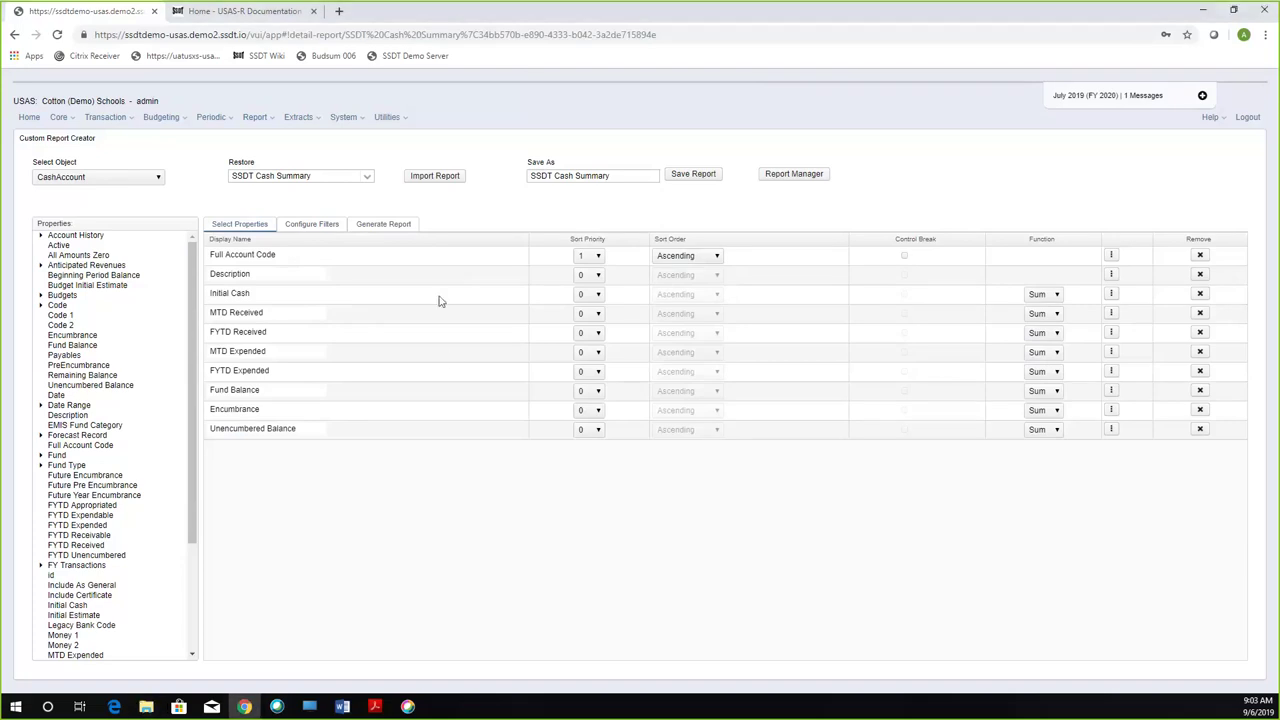
pyautogui.click(399, 226)
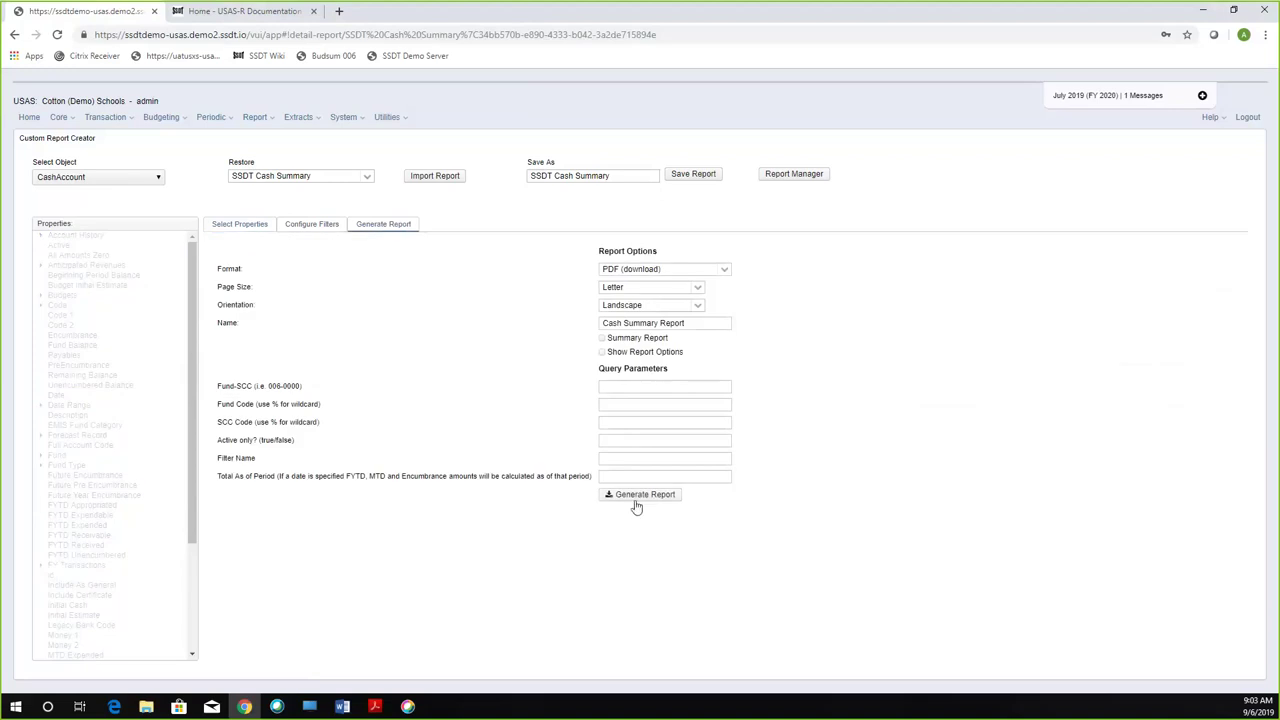
# Step: Generate the Cash Summary Report PDF and return to the Select Properties list
pyautogui.click(631, 496)
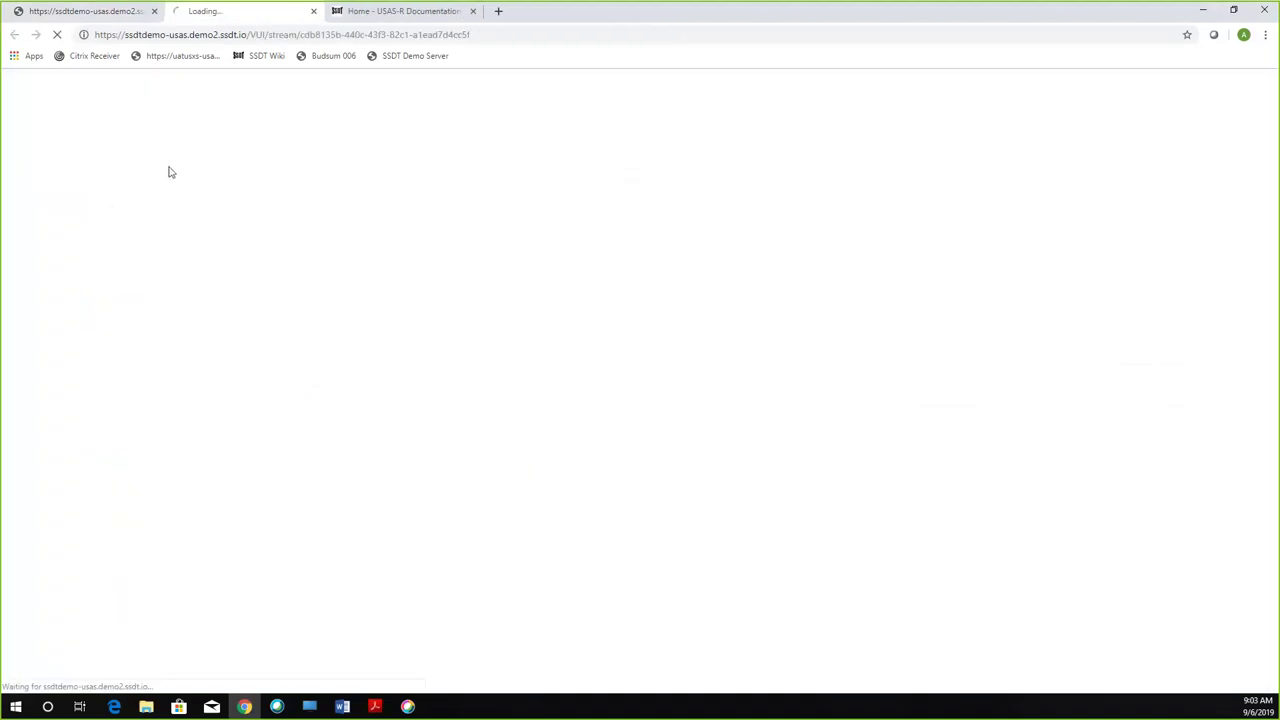
pyautogui.click(82, 11)
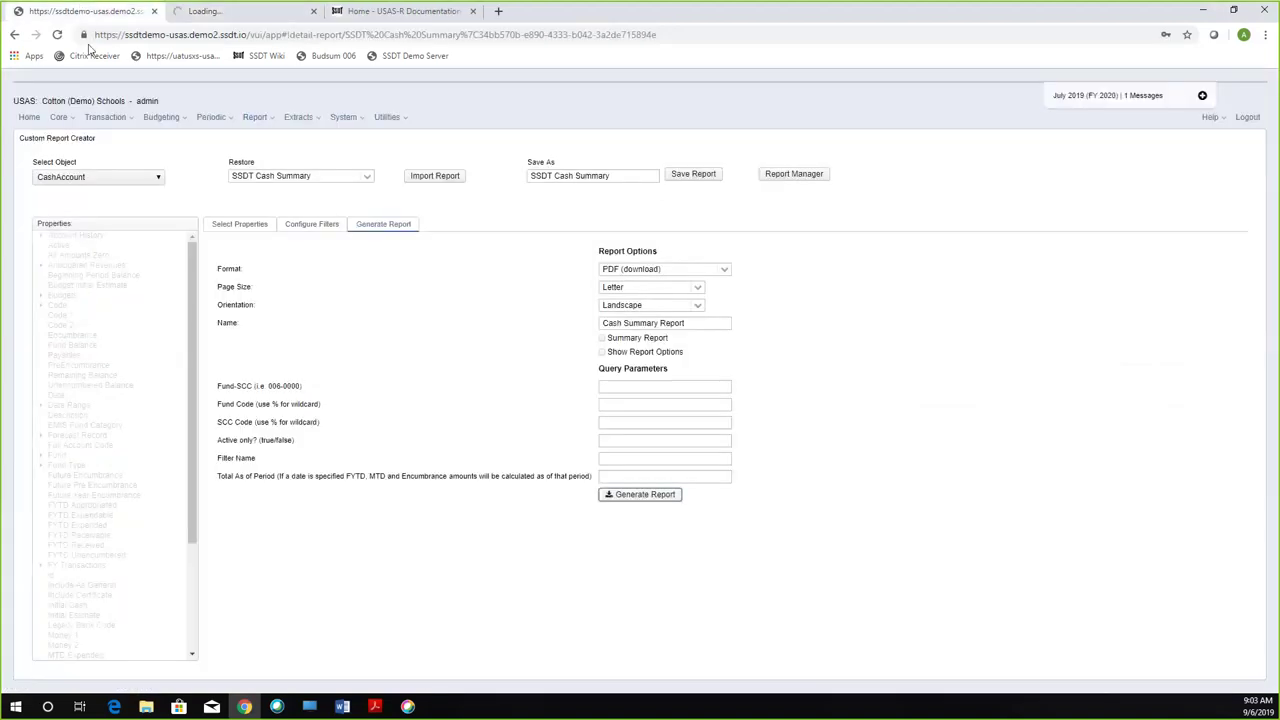
pyautogui.click(230, 226)
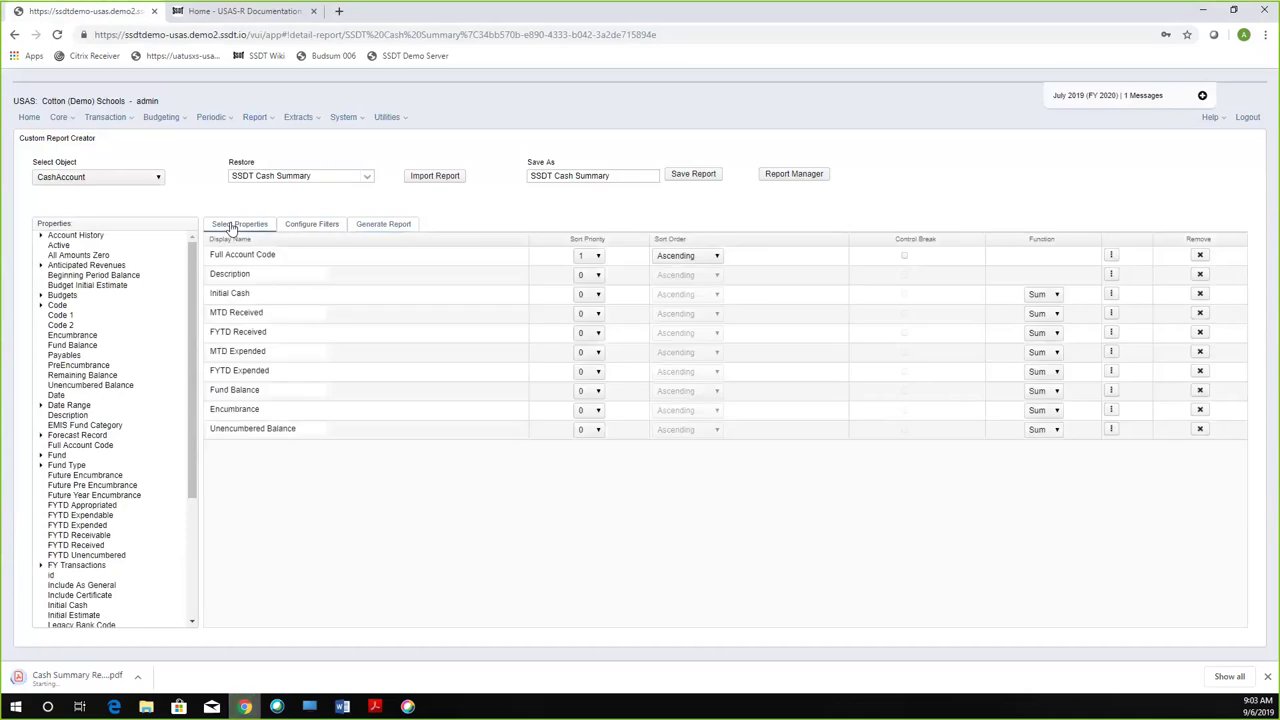
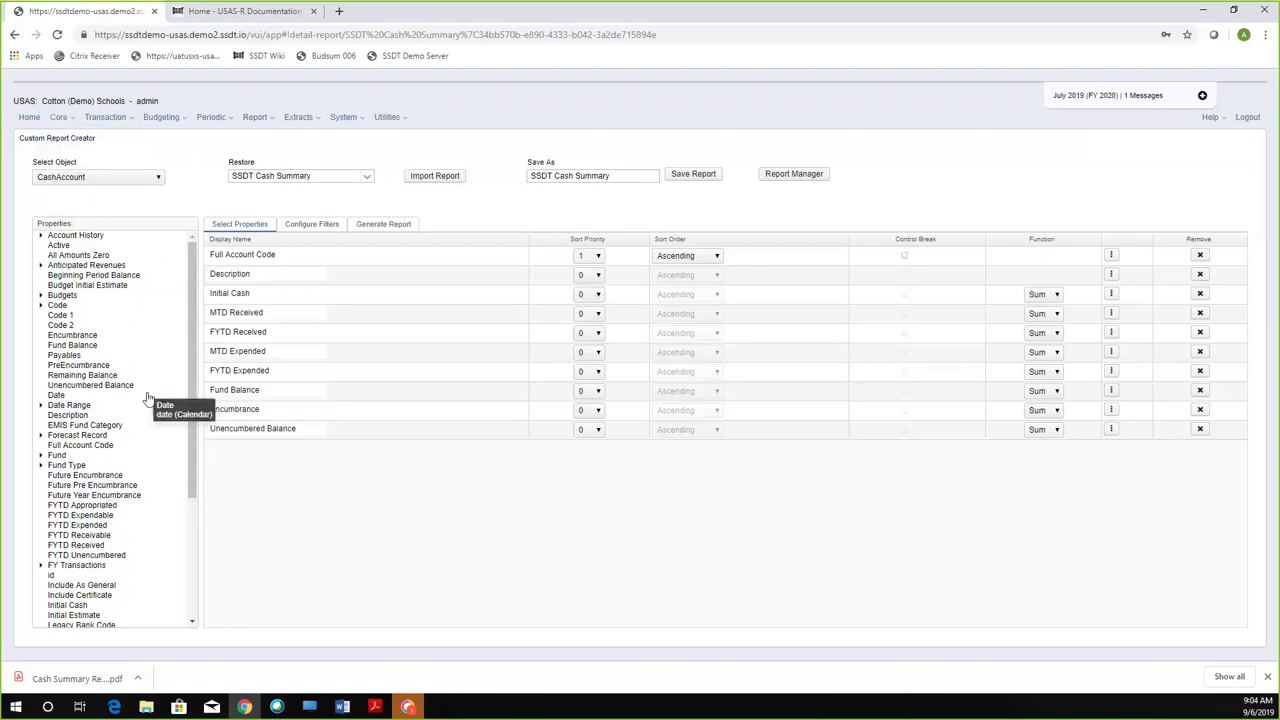
# Step: Browse the report object list and keep CashAccount as the selected object
pyautogui.click(157, 180)
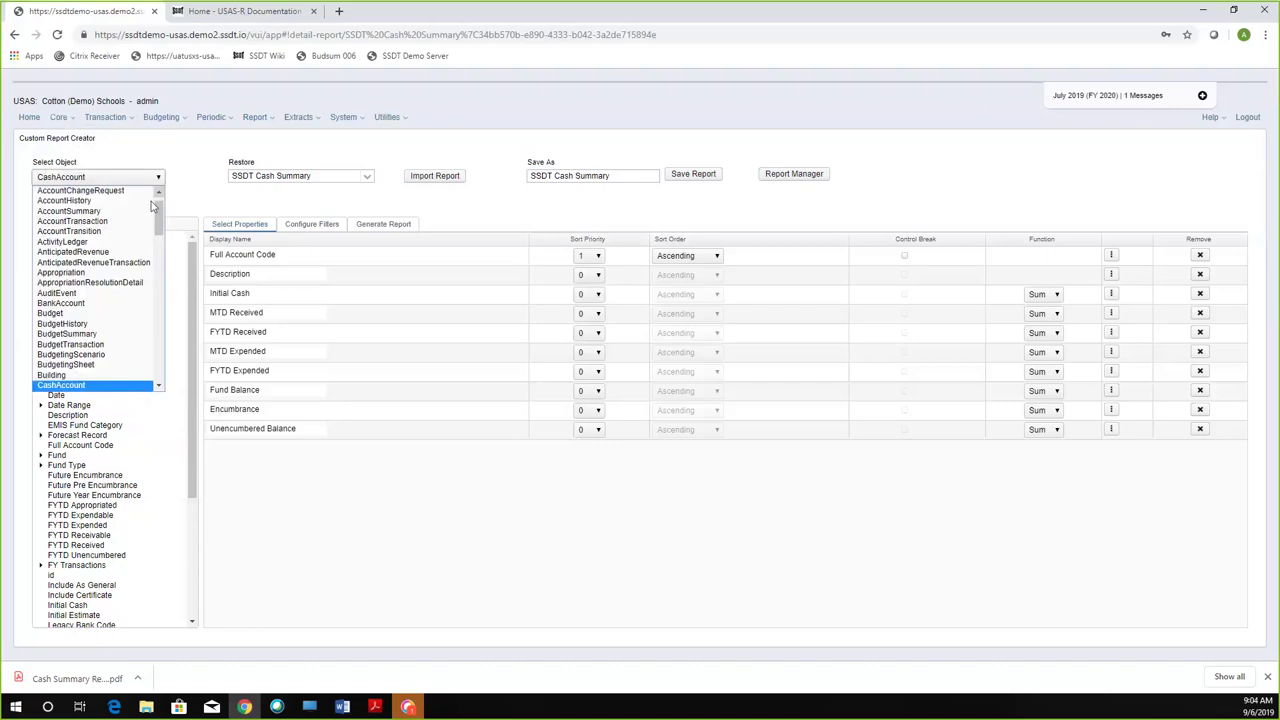
pyautogui.scroll(-5, 112, 342)
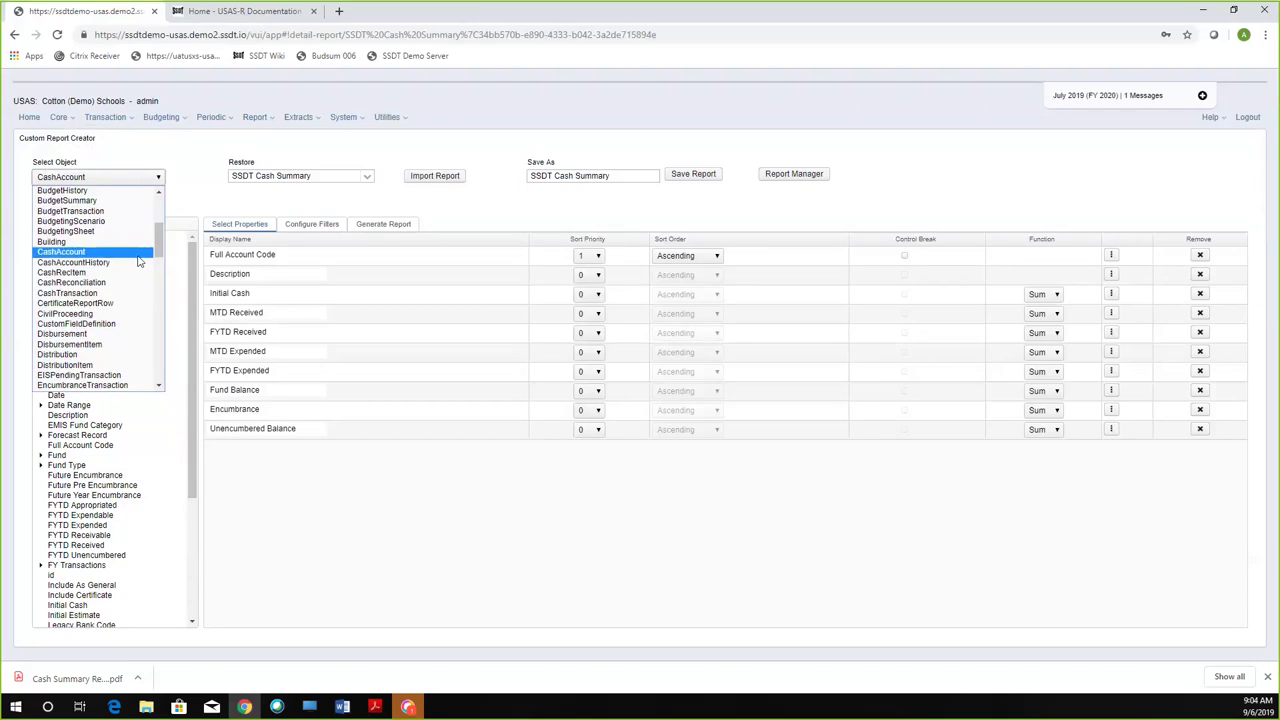
pyautogui.scroll(4, 139, 261)
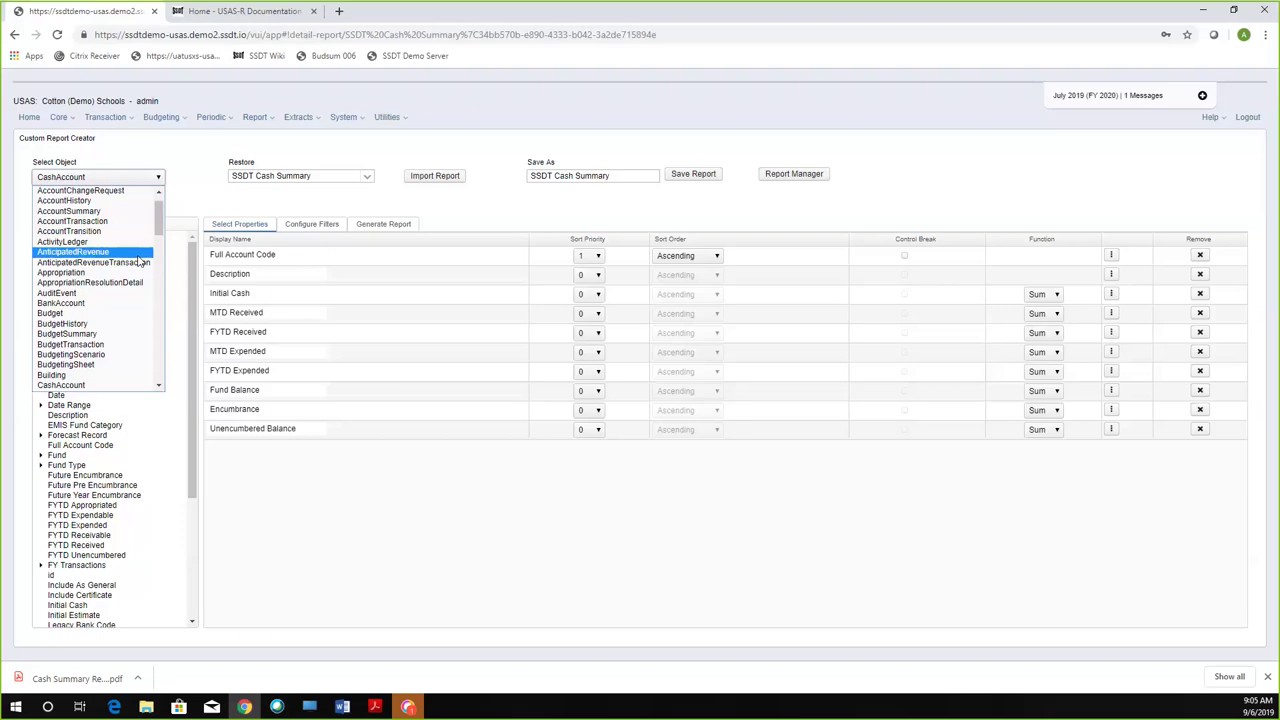
pyautogui.click(113, 160)
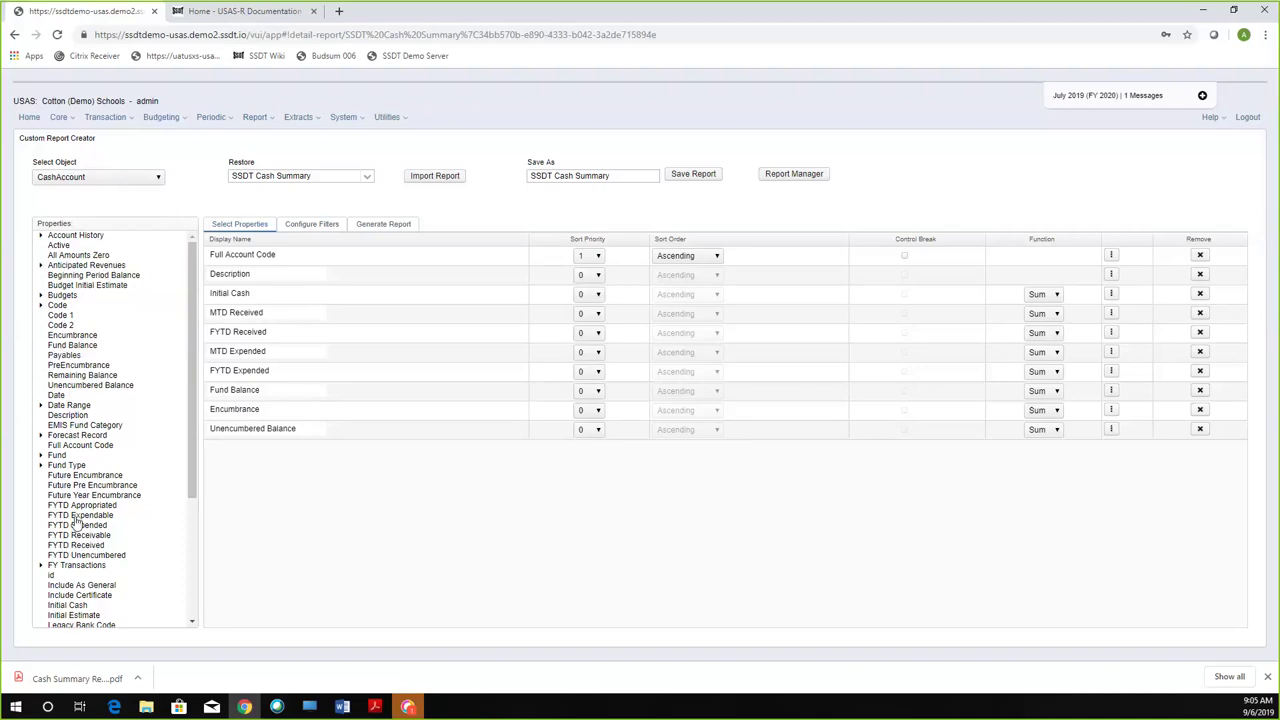
pyautogui.moveTo(76, 522); pyautogui.dragTo(262, 500)
# Step: Expand and collapse the Code, Budgets and Appropriation property groups to review their fields
pyautogui.click(41, 305)
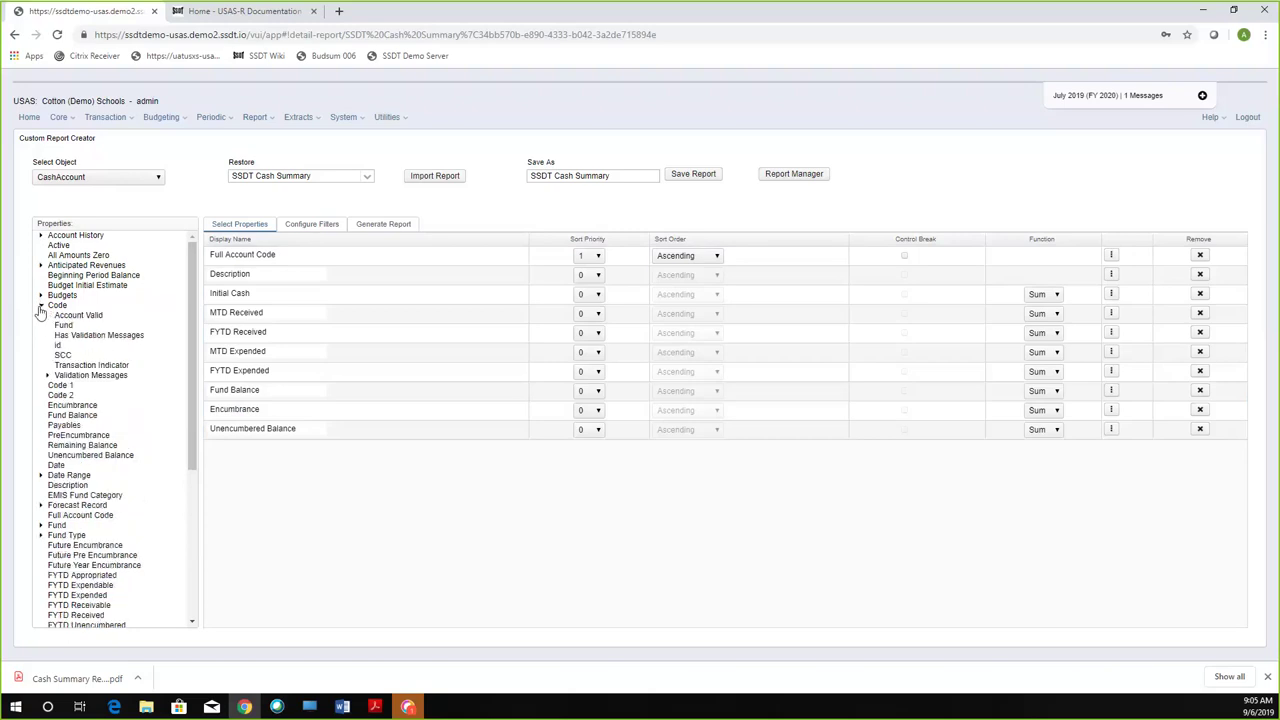
pyautogui.click(41, 305)
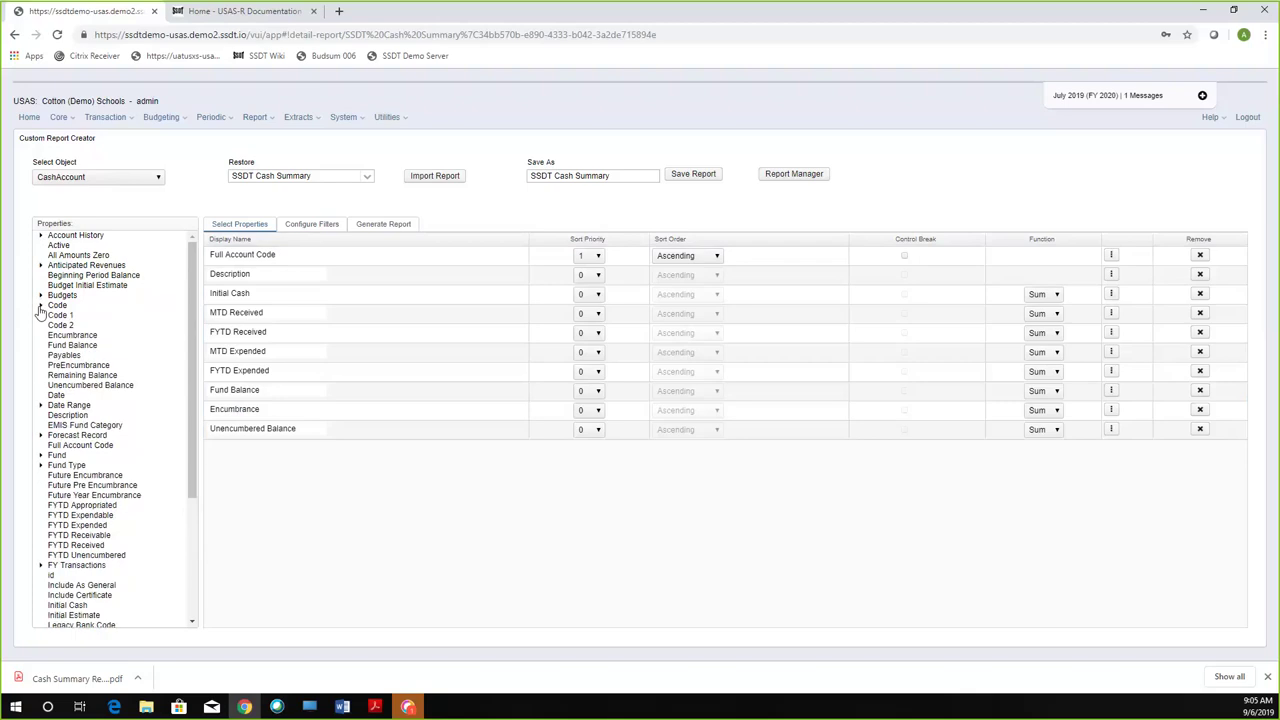
pyautogui.click(41, 305)
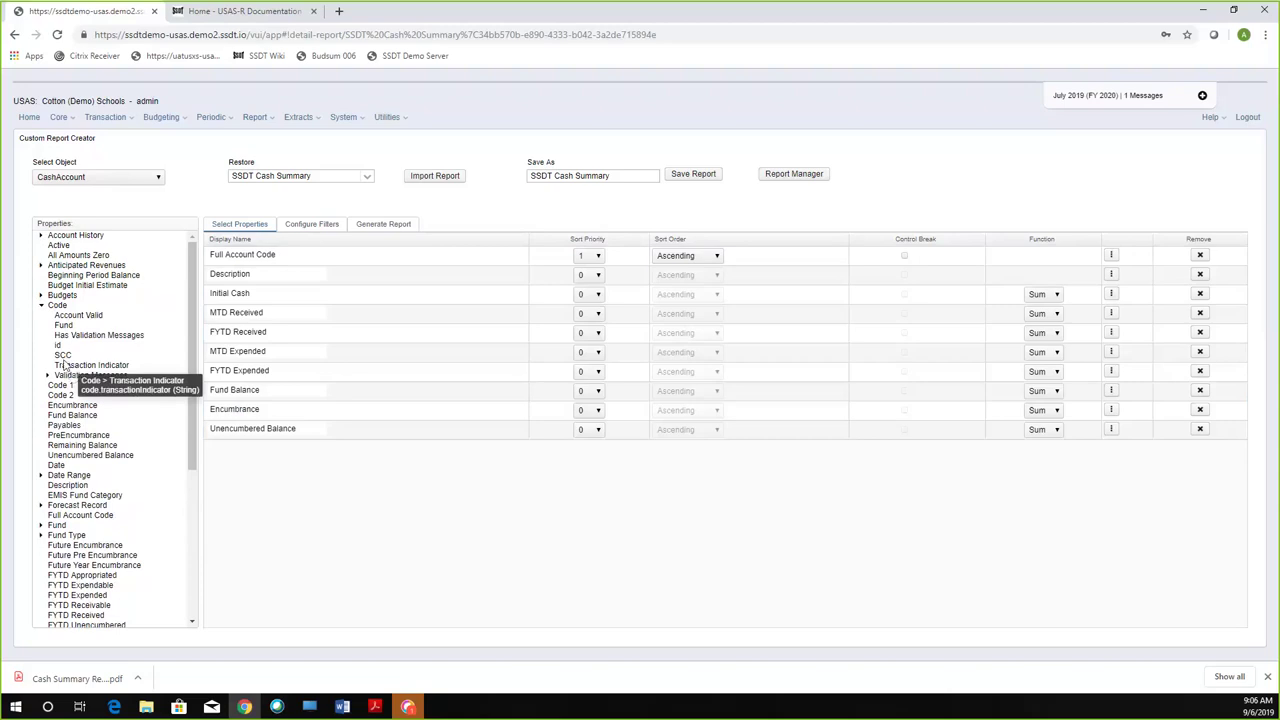
pyautogui.click(41, 305)
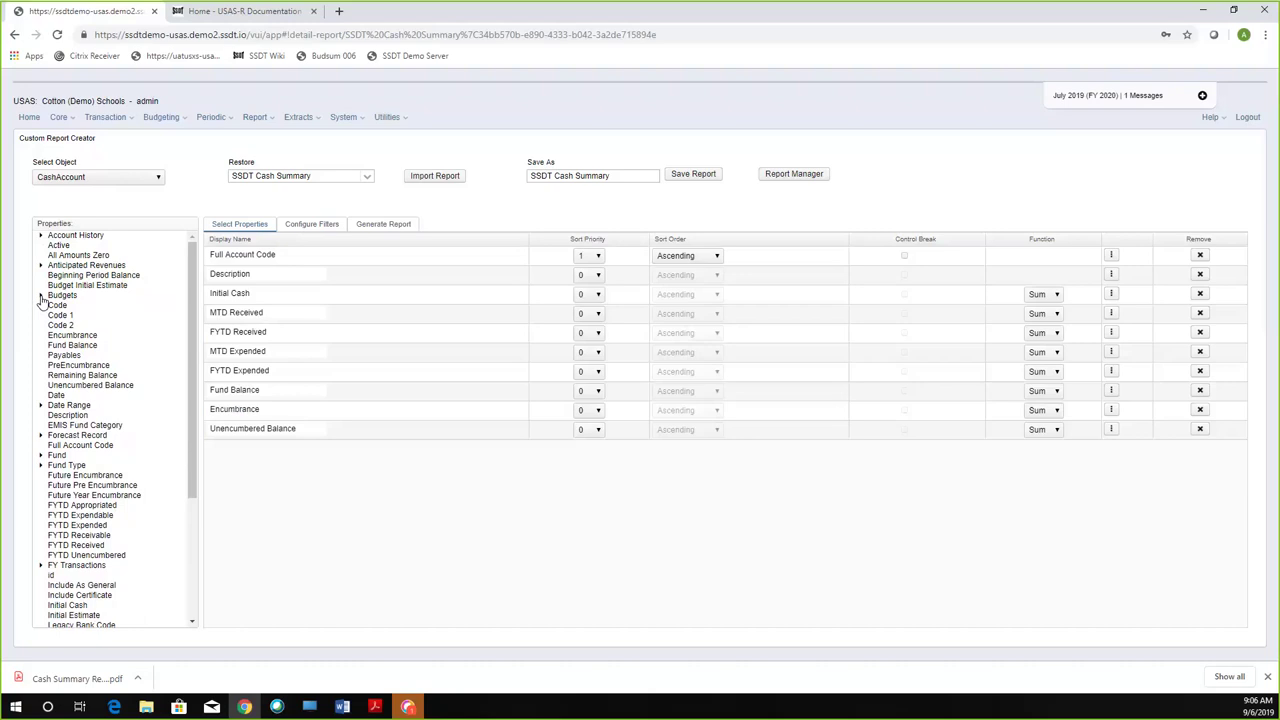
pyautogui.click(41, 296)
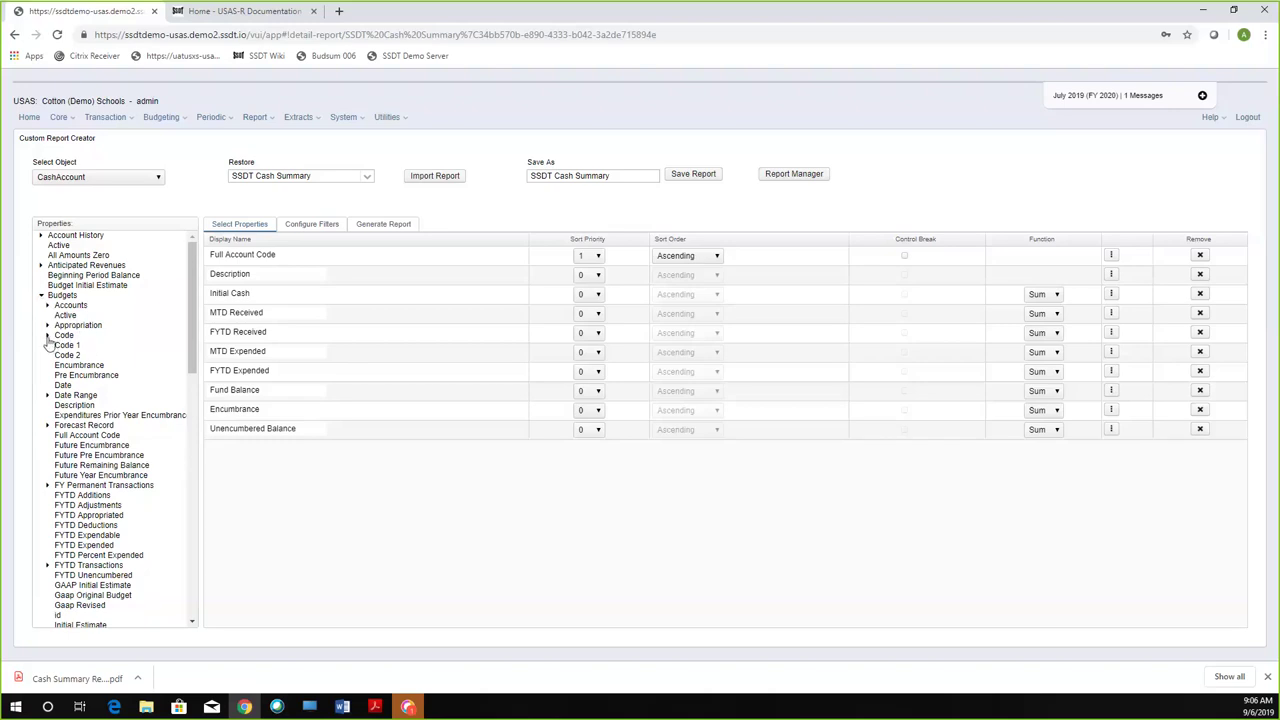
pyautogui.click(47, 326)
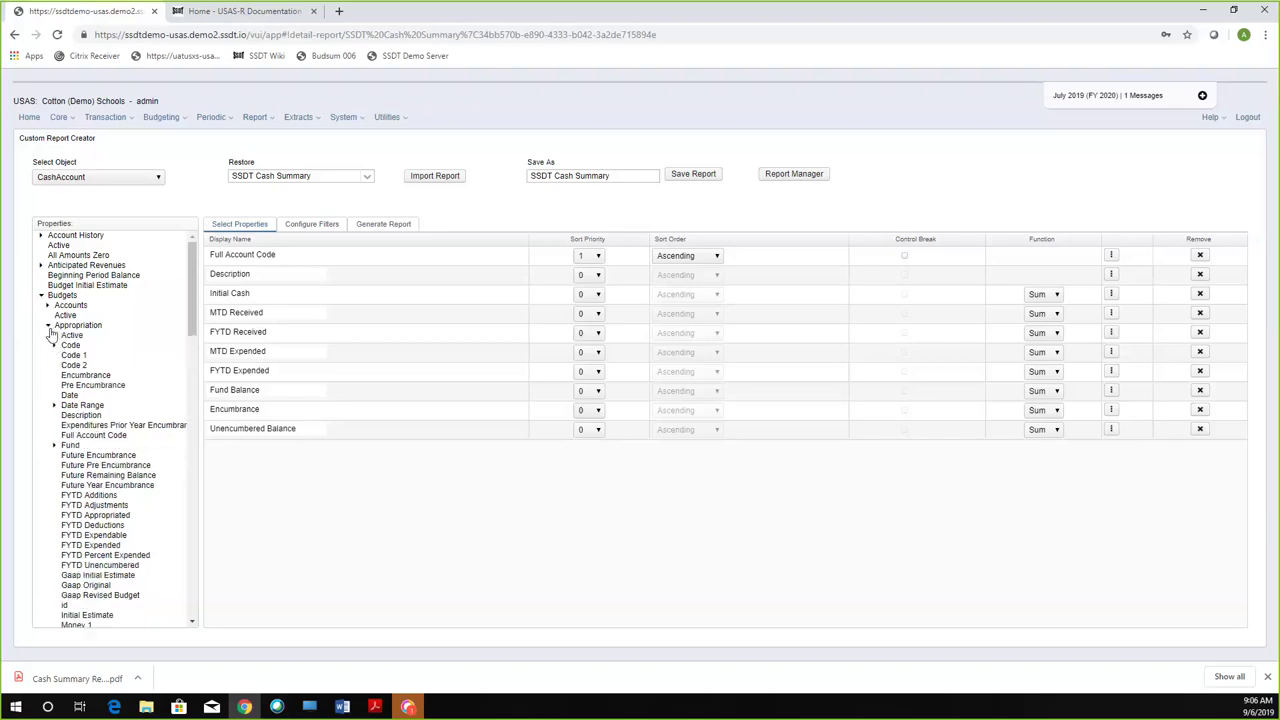
pyautogui.click(47, 326)
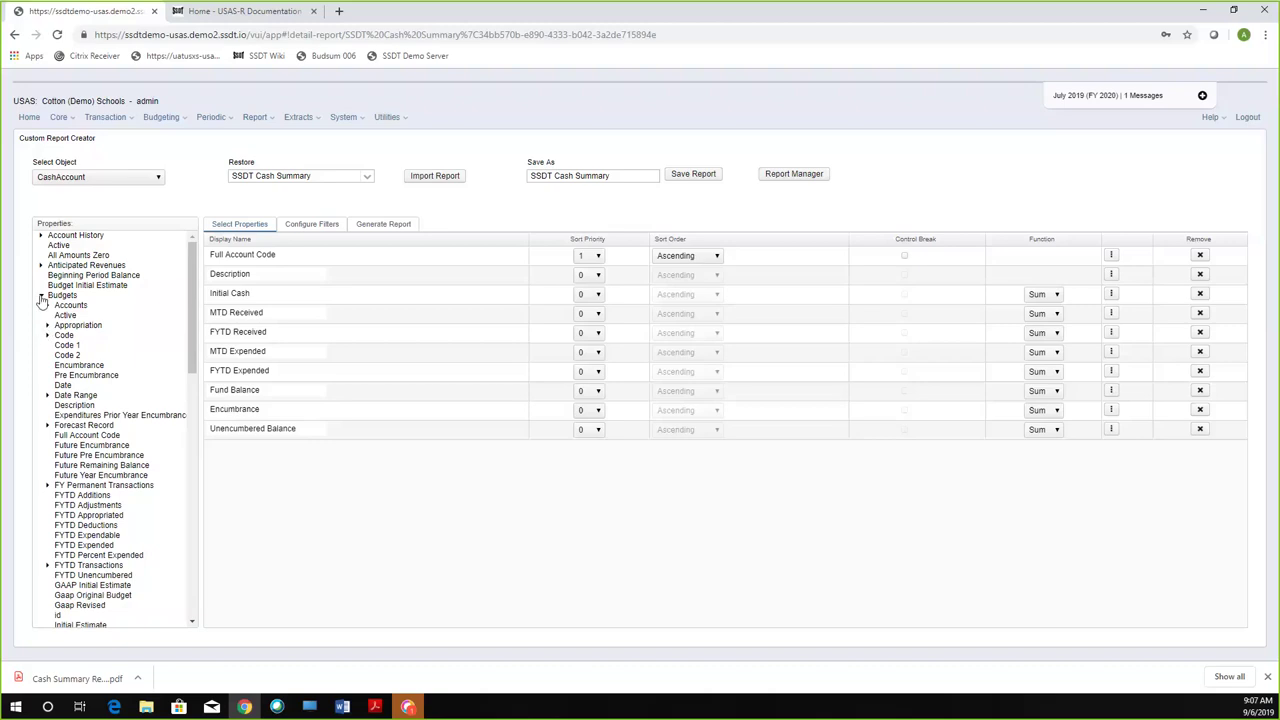
pyautogui.click(41, 297)
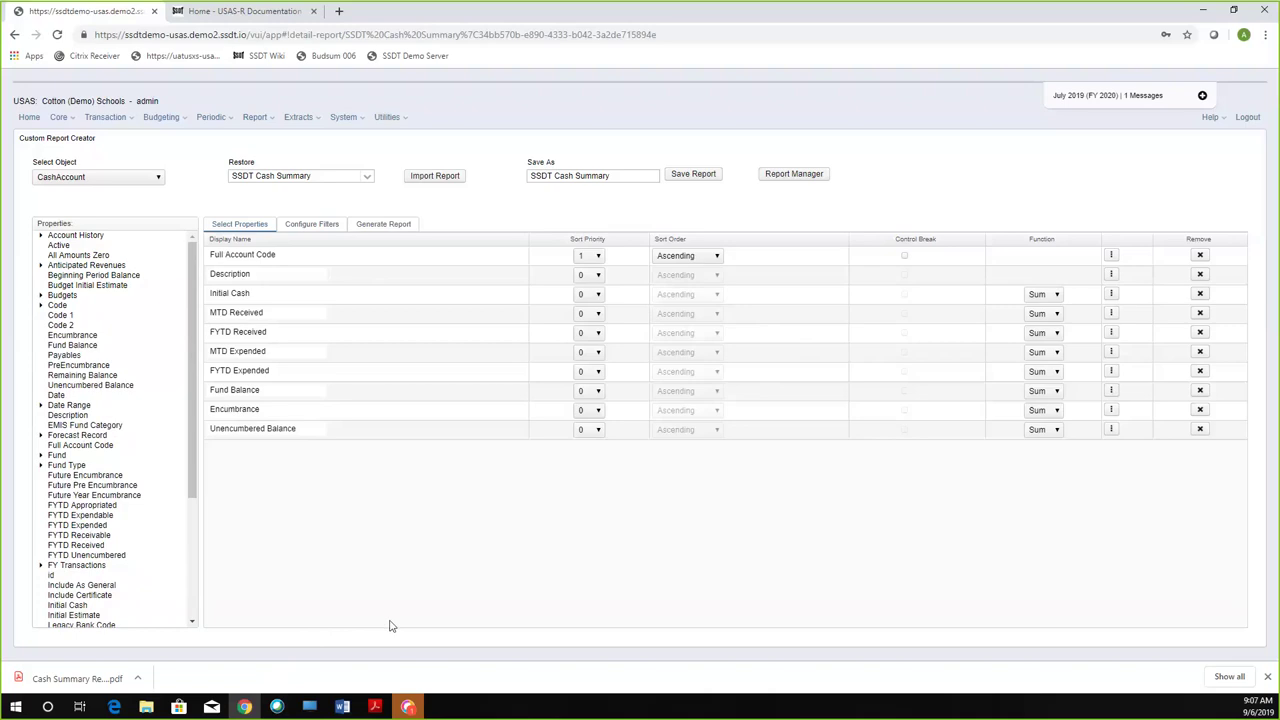
# Step: Open the downloaded Cash Summary Report (10) PDF, then return to the report creator
pyautogui.click(139, 679)
pyautogui.click(157, 578)
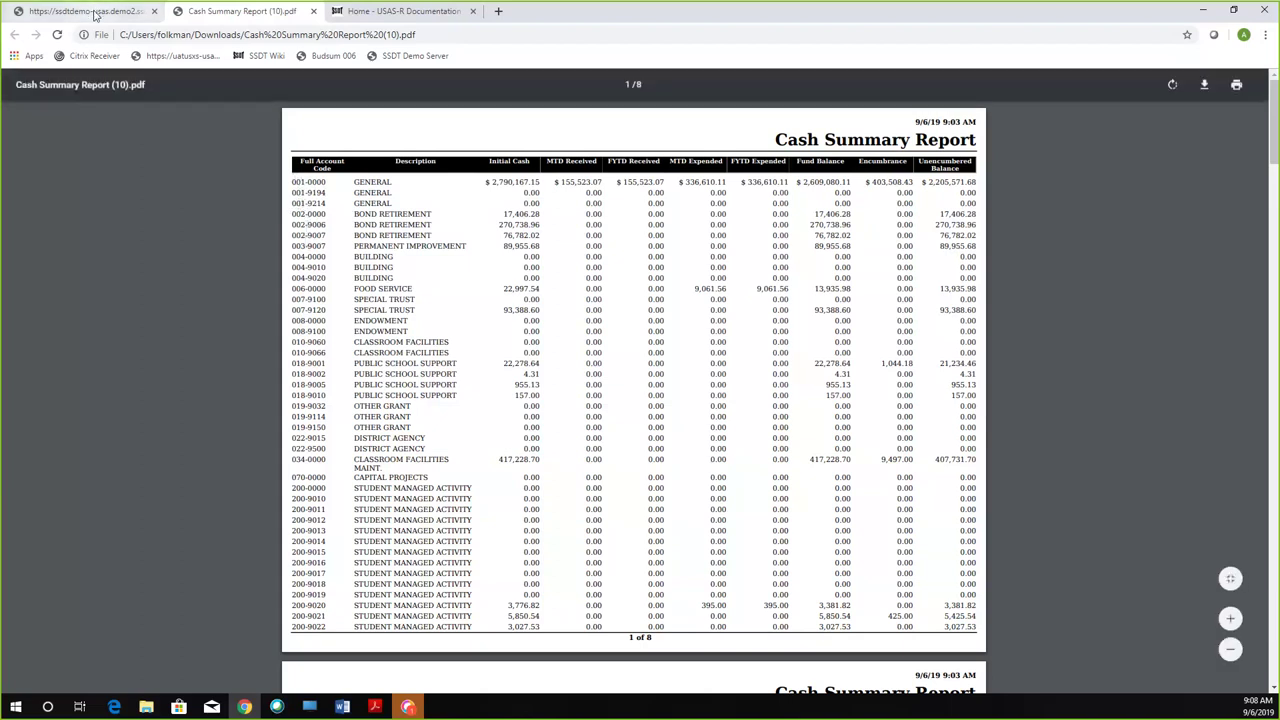
pyautogui.click(95, 14)
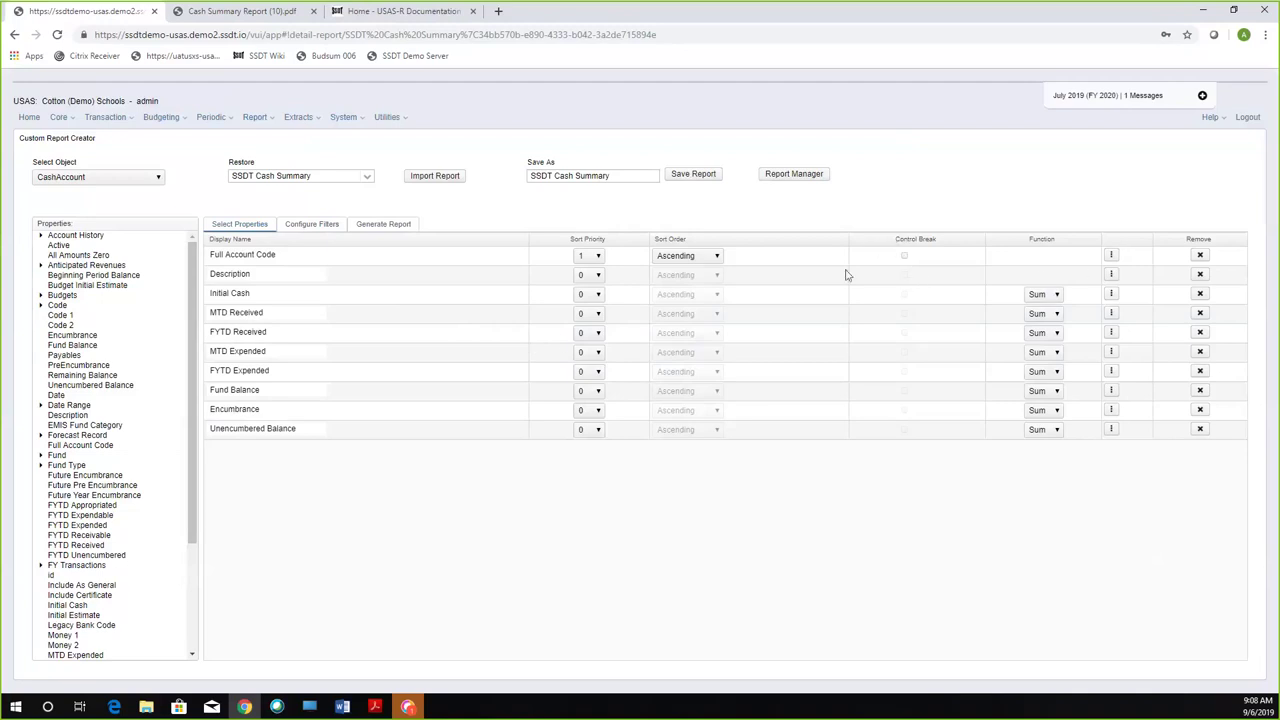
# Step: Add Fund as the top column with sort priority 1, Full Account Code priority 2, and open Fund's properties
pyautogui.click(41, 306)
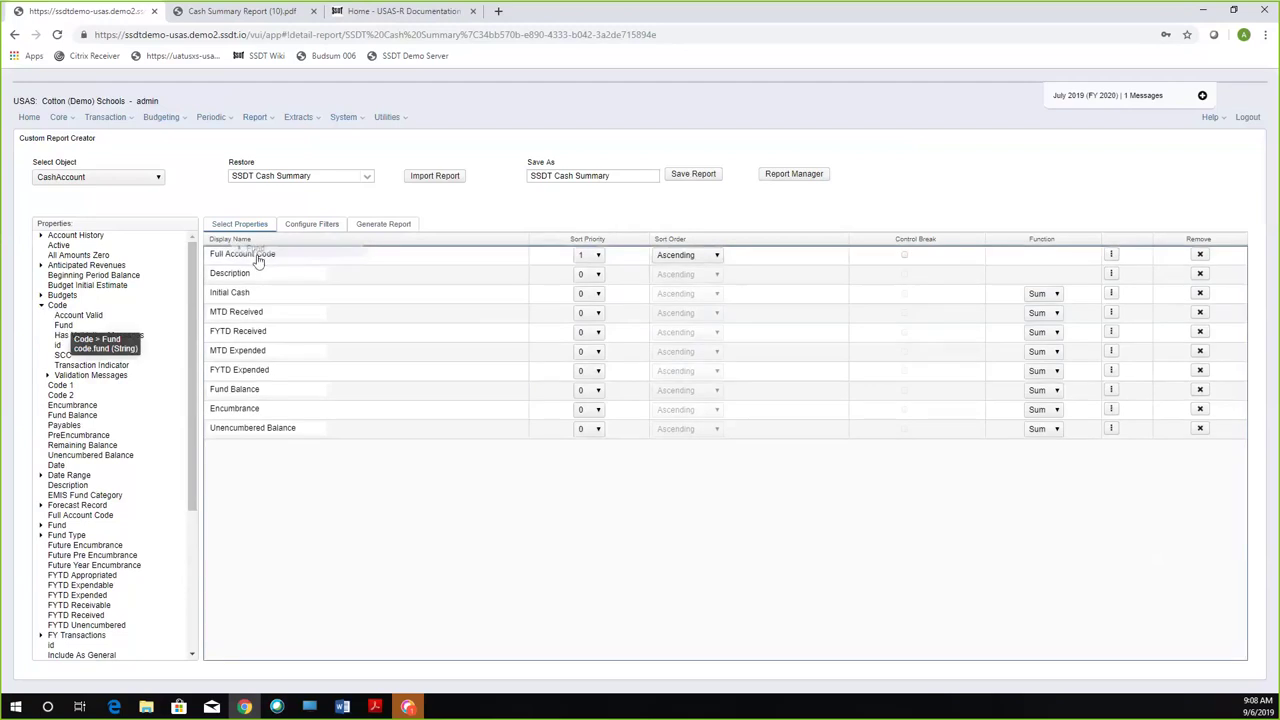
pyautogui.moveTo(258, 256); pyautogui.dragTo(260, 260)
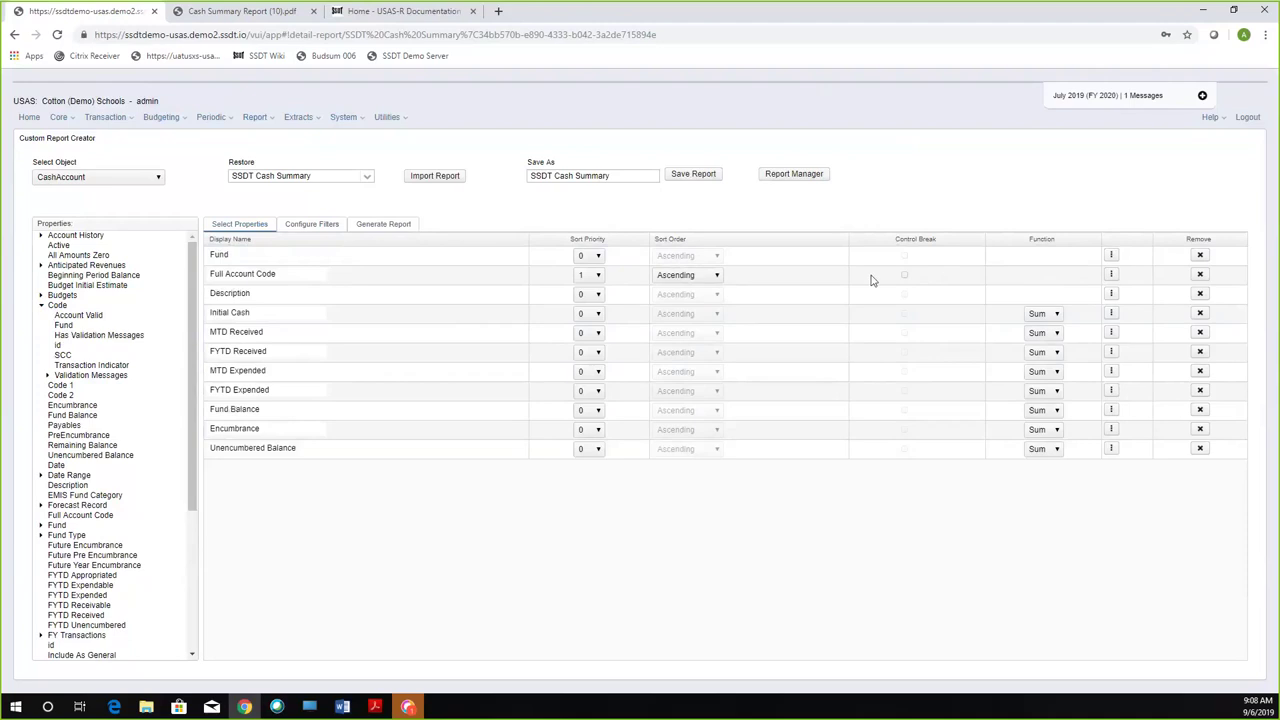
pyautogui.click(596, 256)
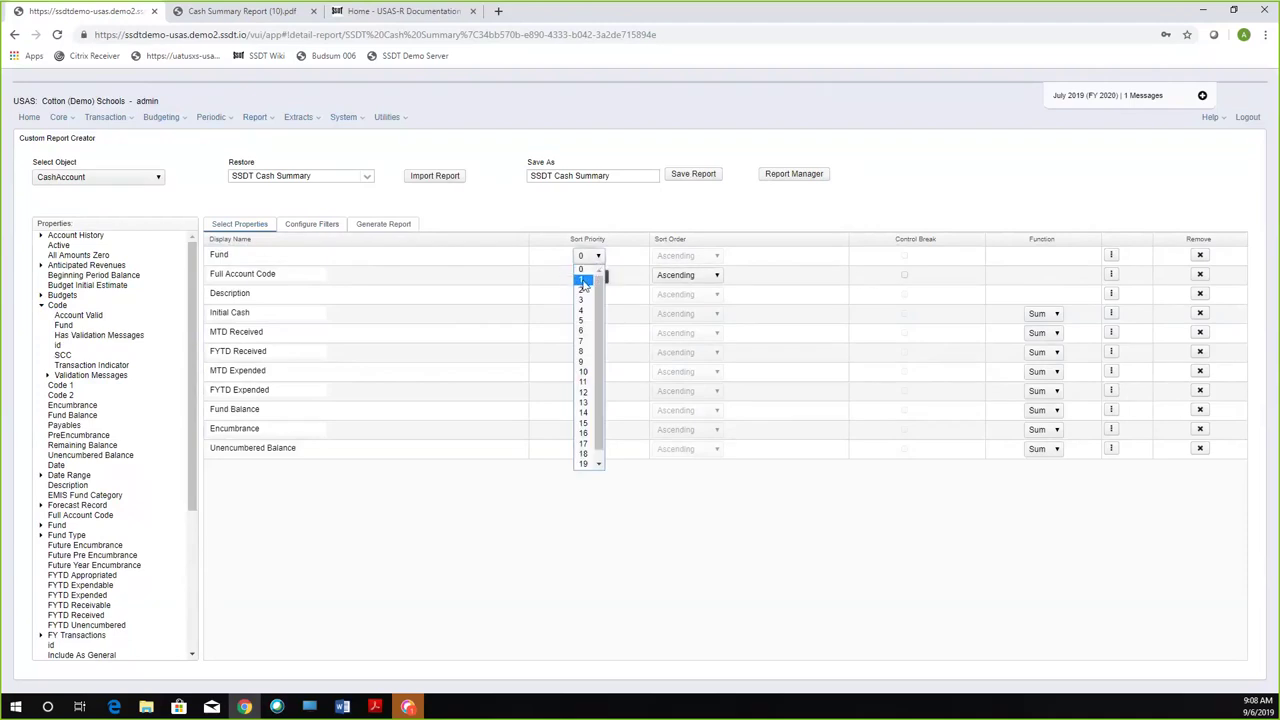
pyautogui.click(584, 280)
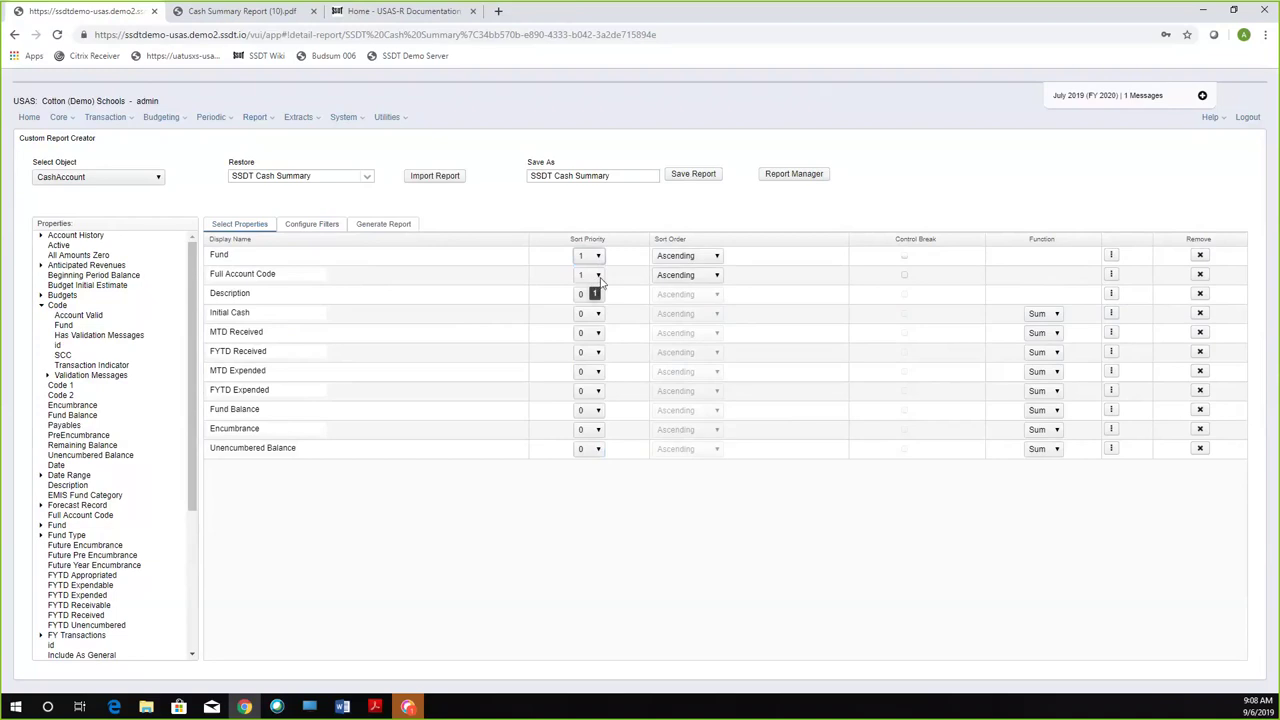
pyautogui.click(597, 277)
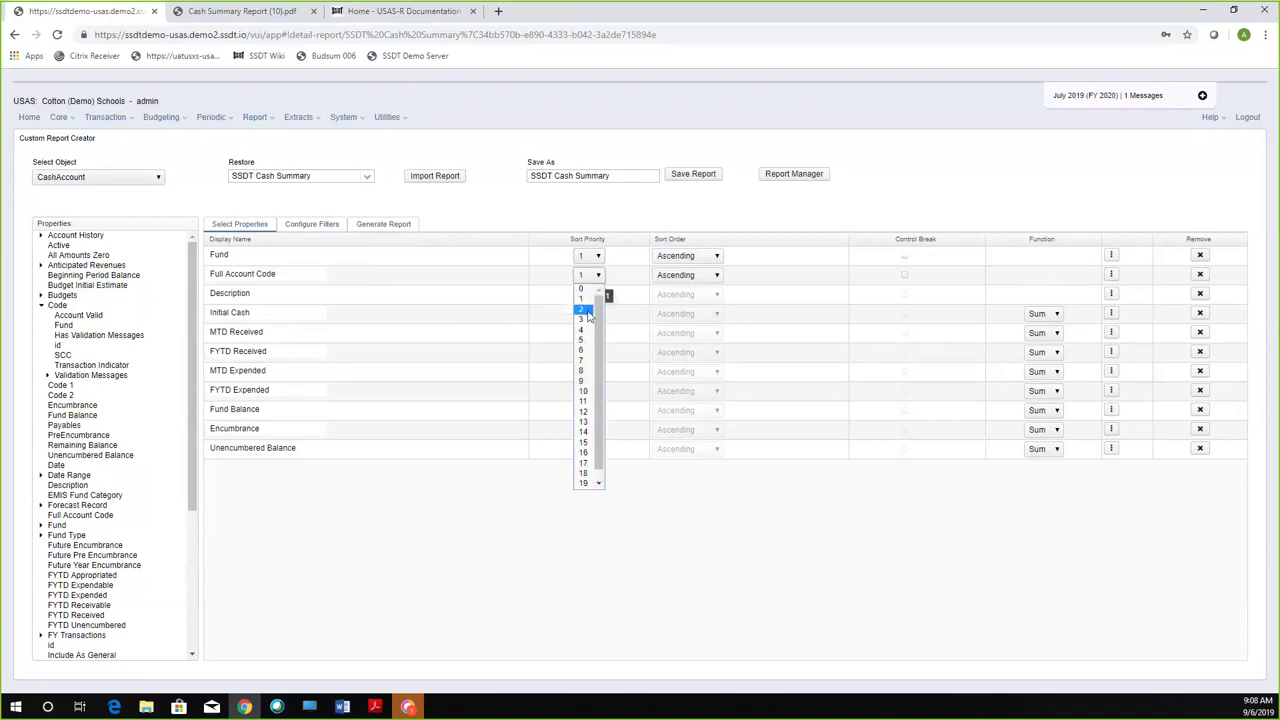
pyautogui.click(584, 310)
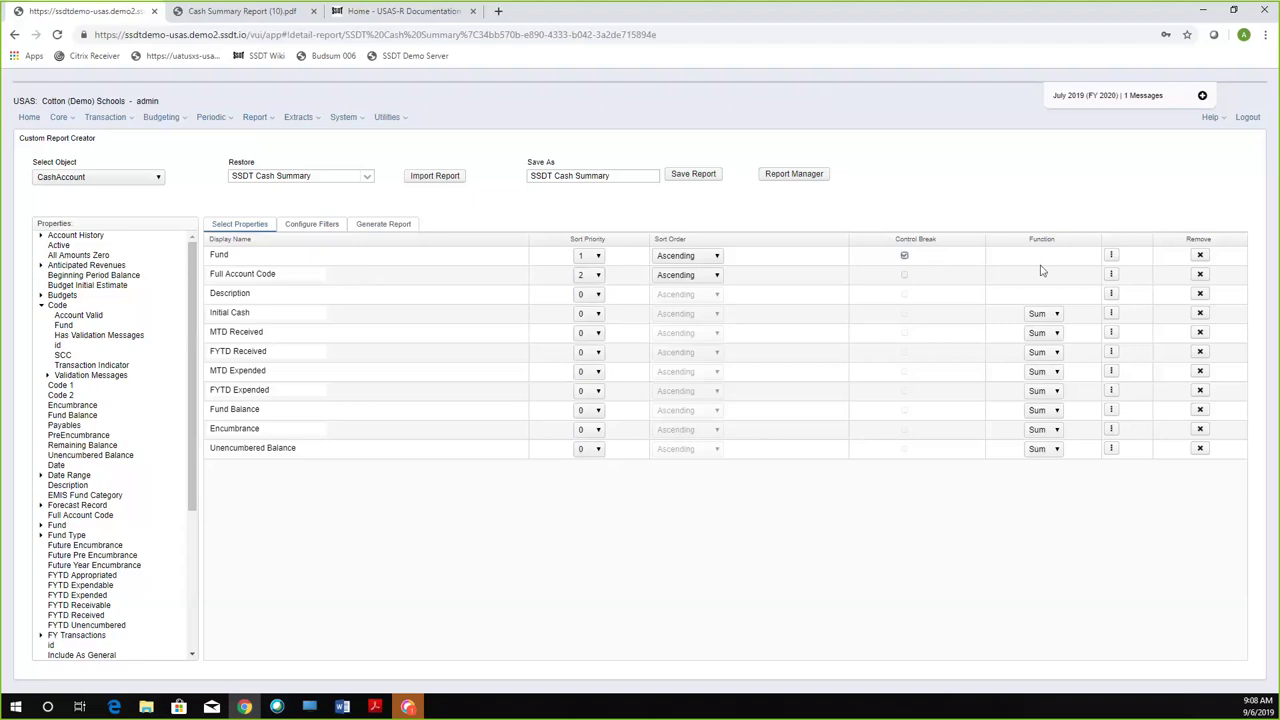
pyautogui.click(1111, 256)
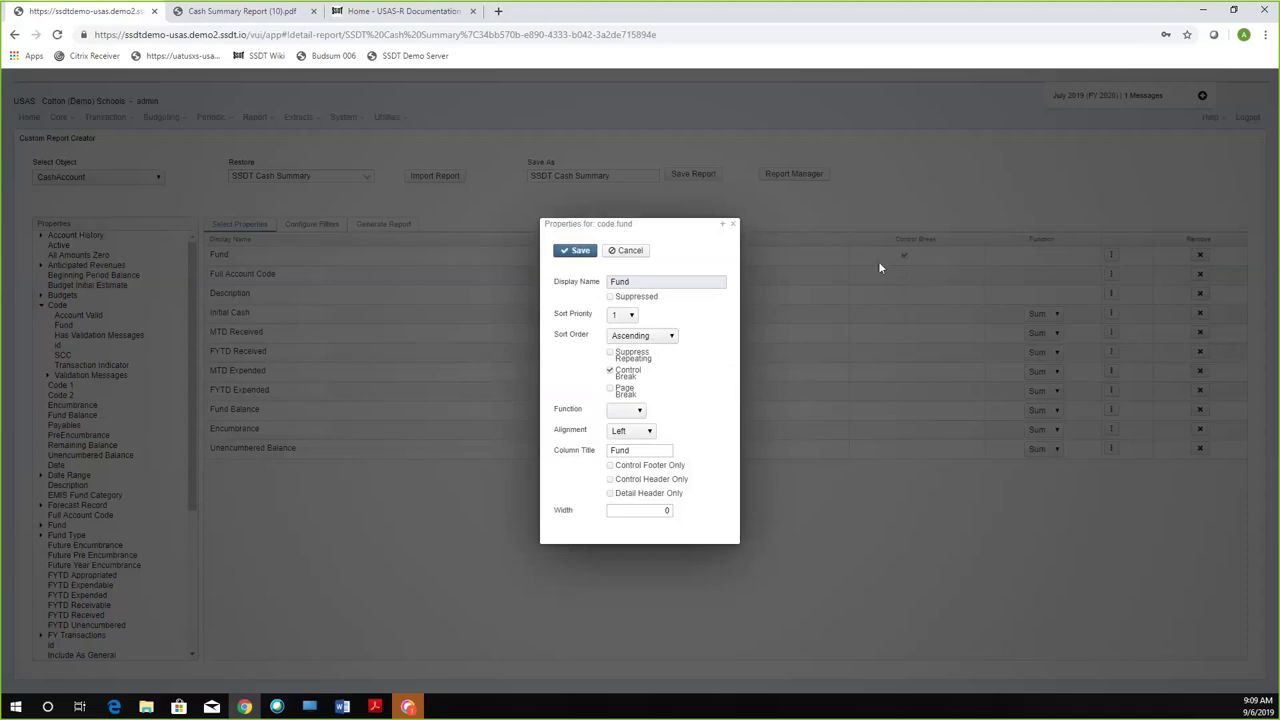
# Step: Mark the code.fund column as Suppressed and save its properties
pyautogui.click(611, 298)
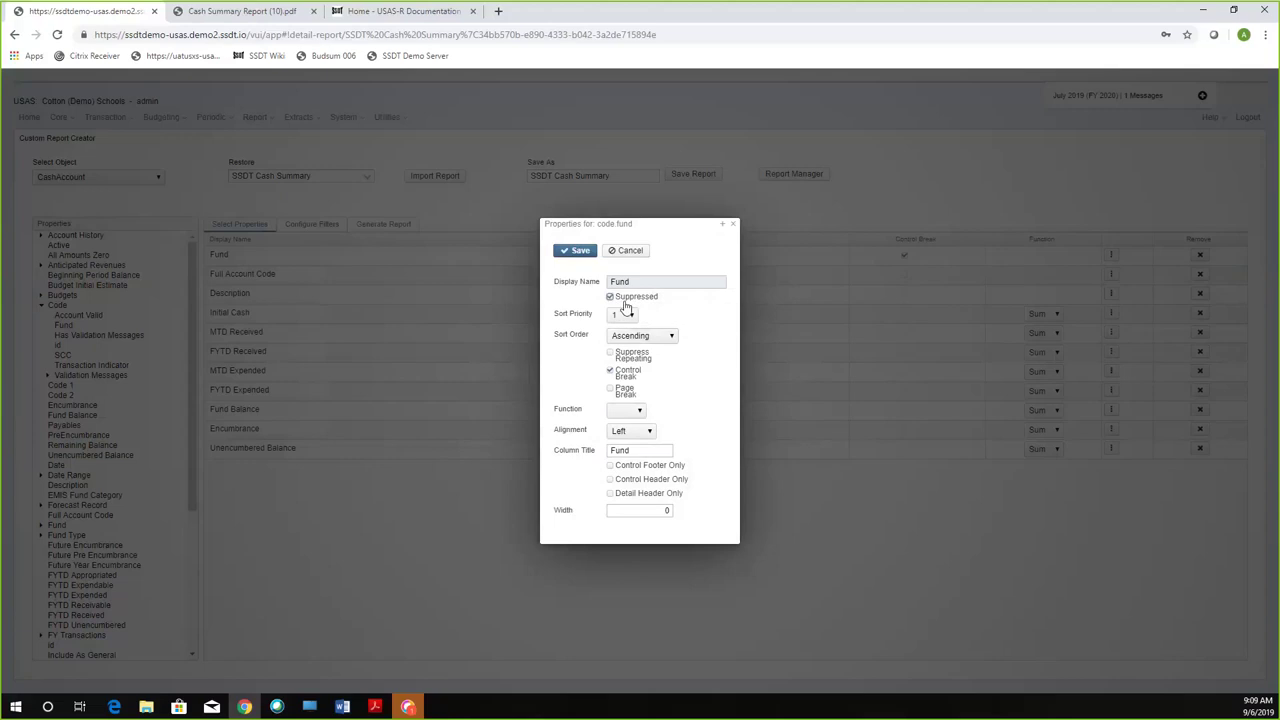
pyautogui.click(576, 252)
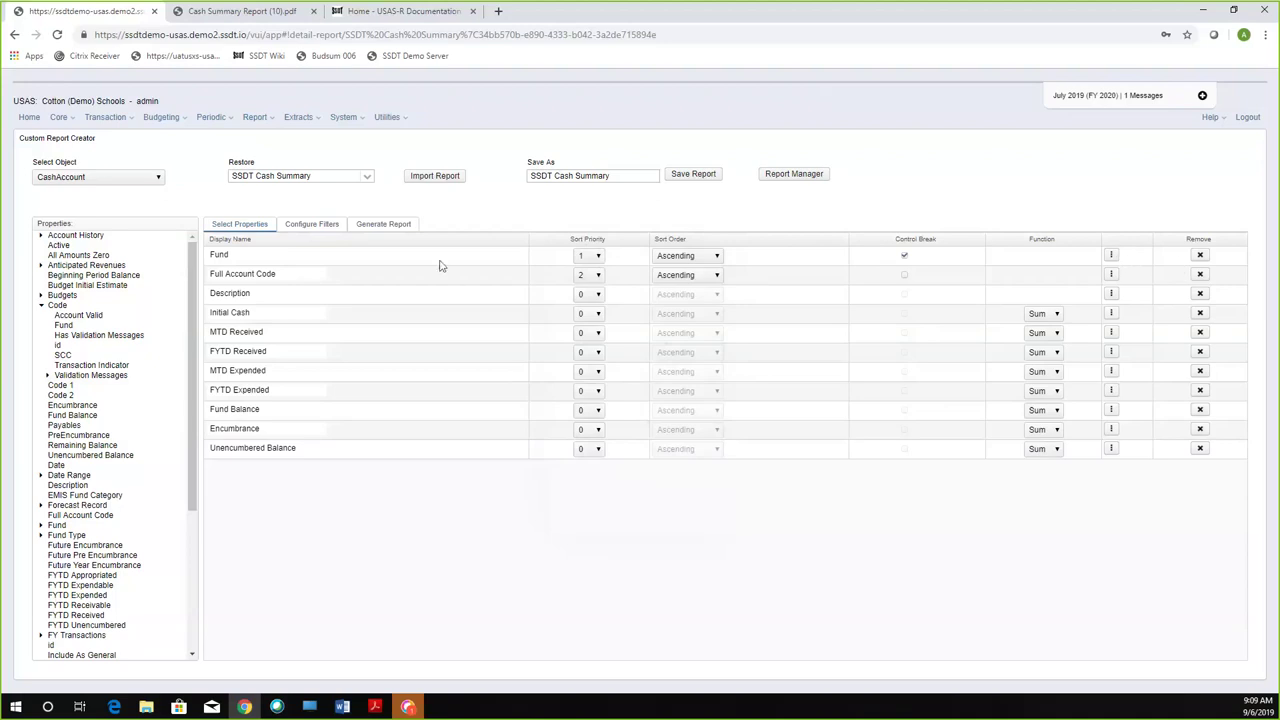
# Step: Regenerate the Cash Summary Report and open Cash Summary Report (11).pdf grouped by fund
pyautogui.click(404, 224)
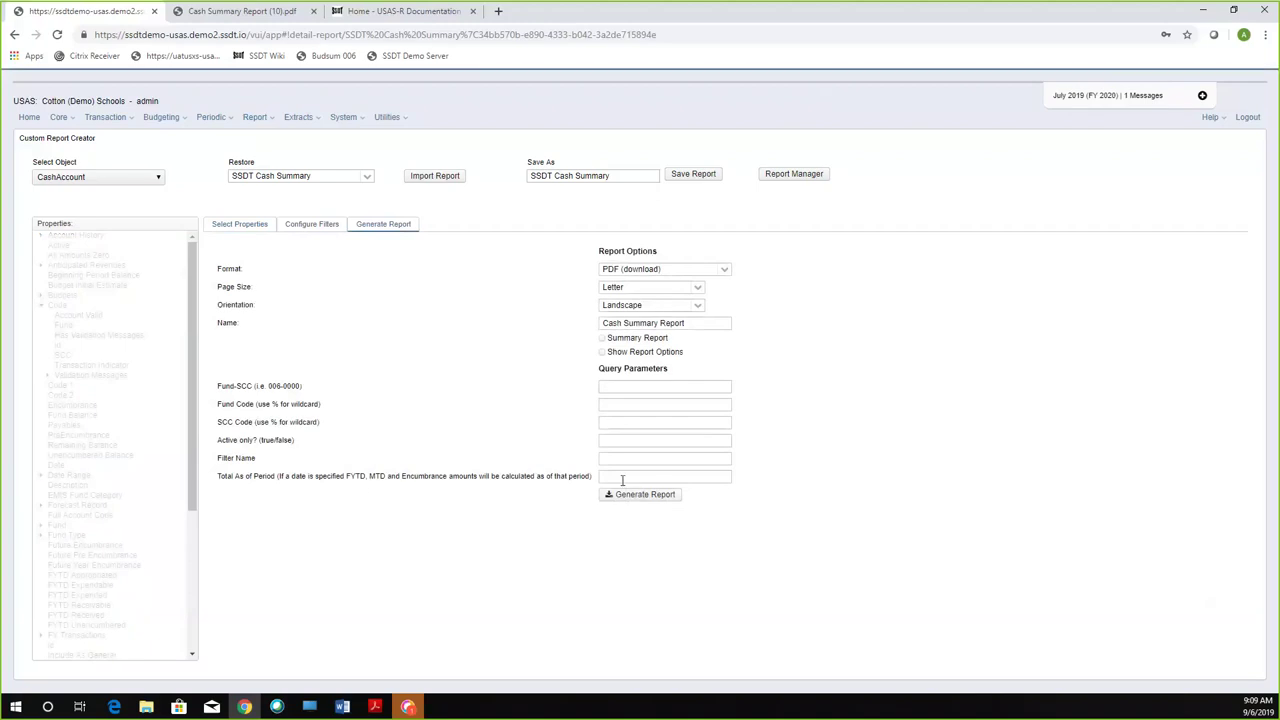
pyautogui.click(640, 494)
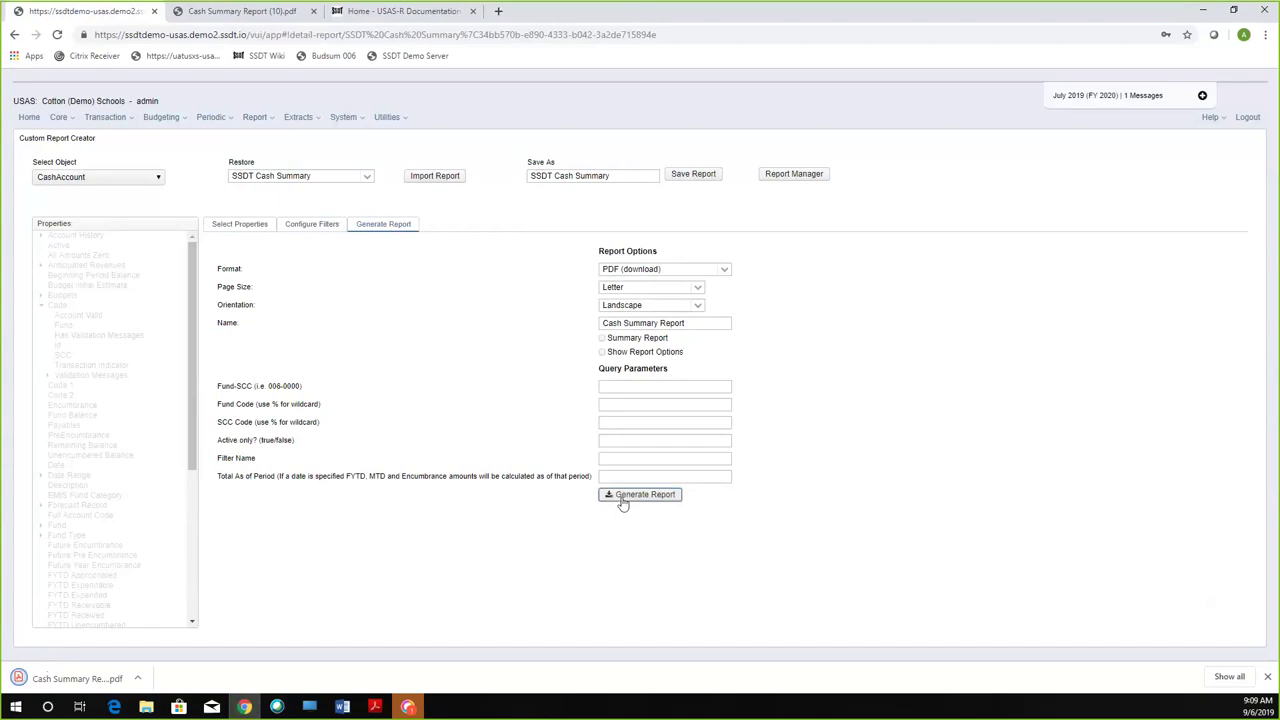
pyautogui.click(138, 678)
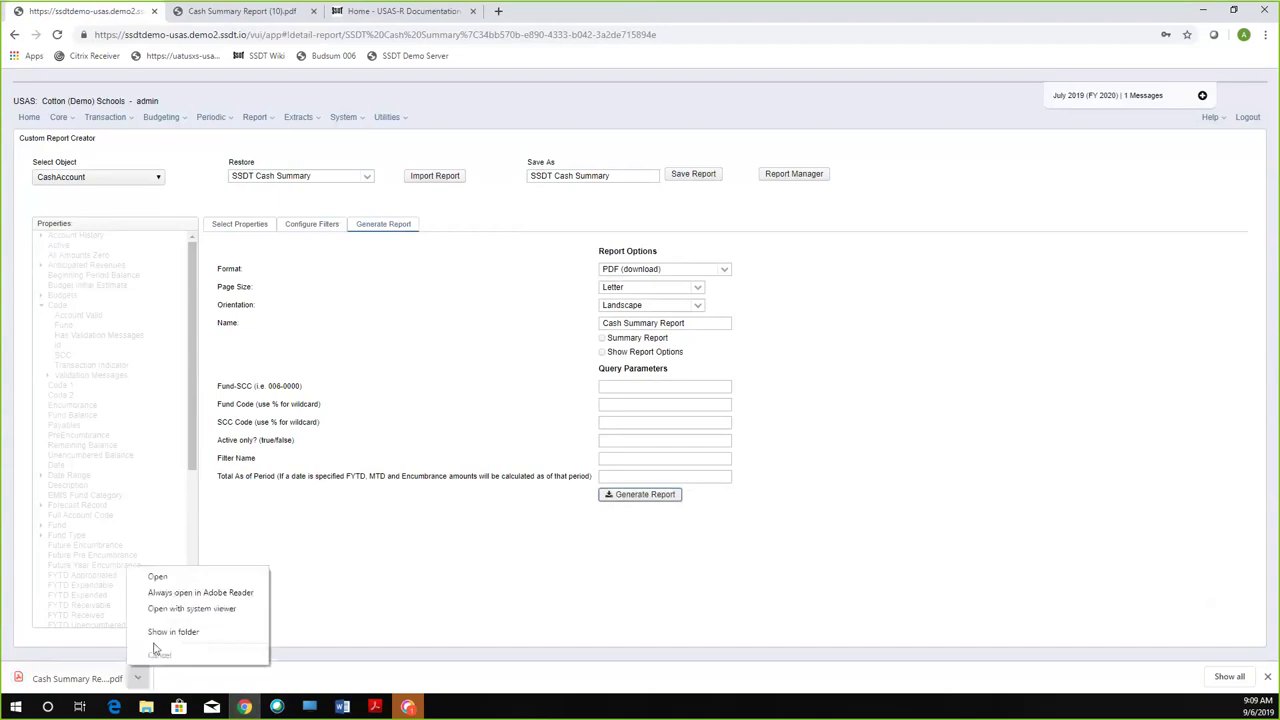
pyautogui.click(160, 577)
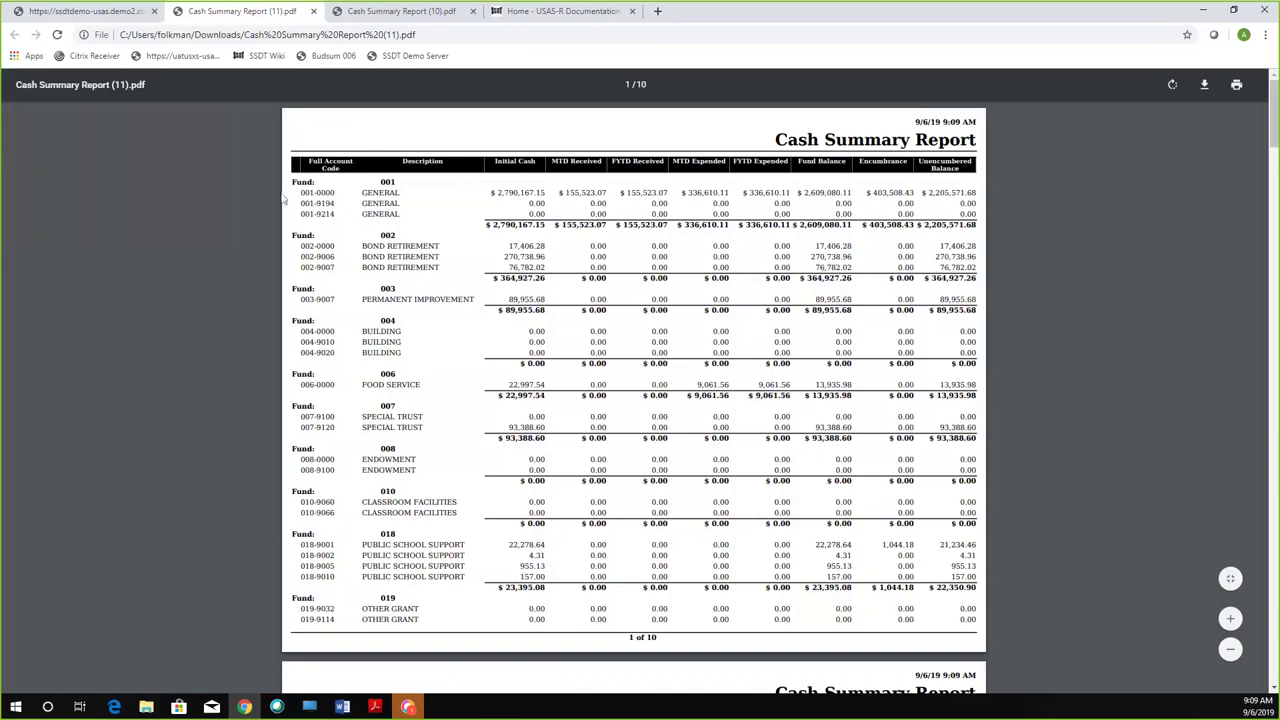
# Step: Check the Fund 001 heading and subtotal amounts in the PDF, then return to the report creator
pyautogui.moveTo(290, 180); pyautogui.dragTo(400, 183)
pyautogui.moveTo(486, 224); pyautogui.dragTo(733, 226)
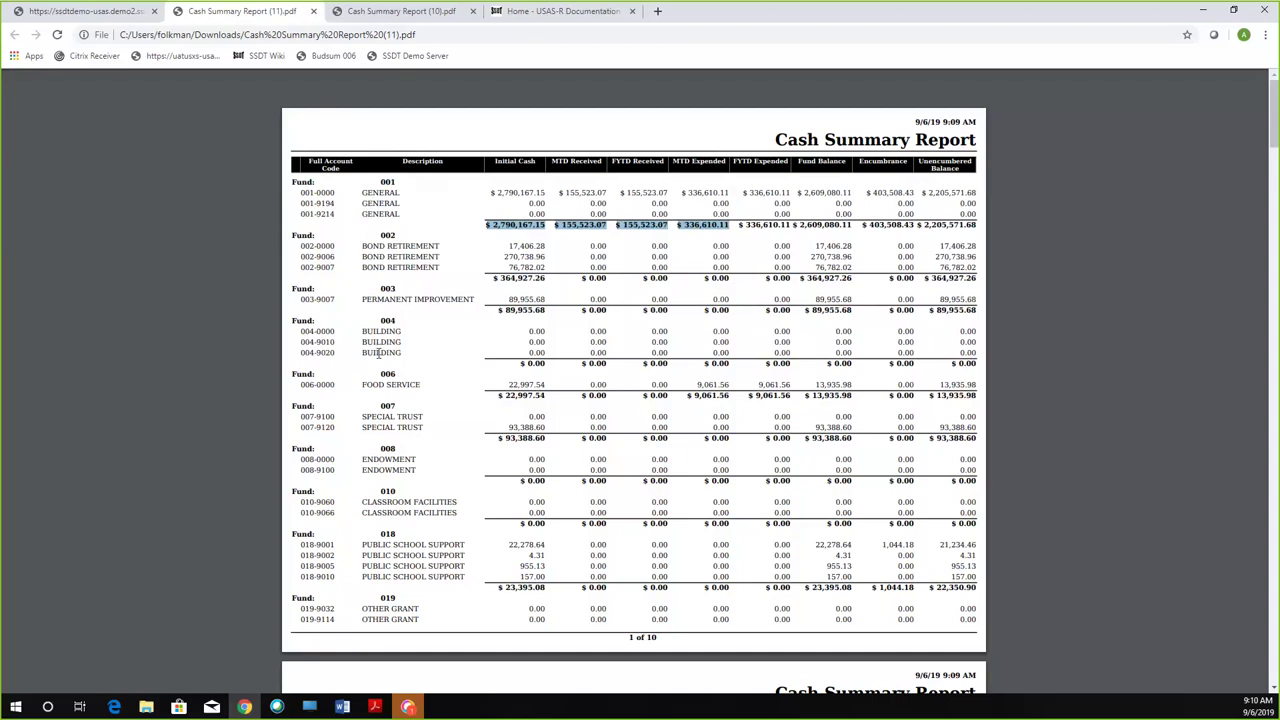
pyautogui.doubleClick(370, 192)
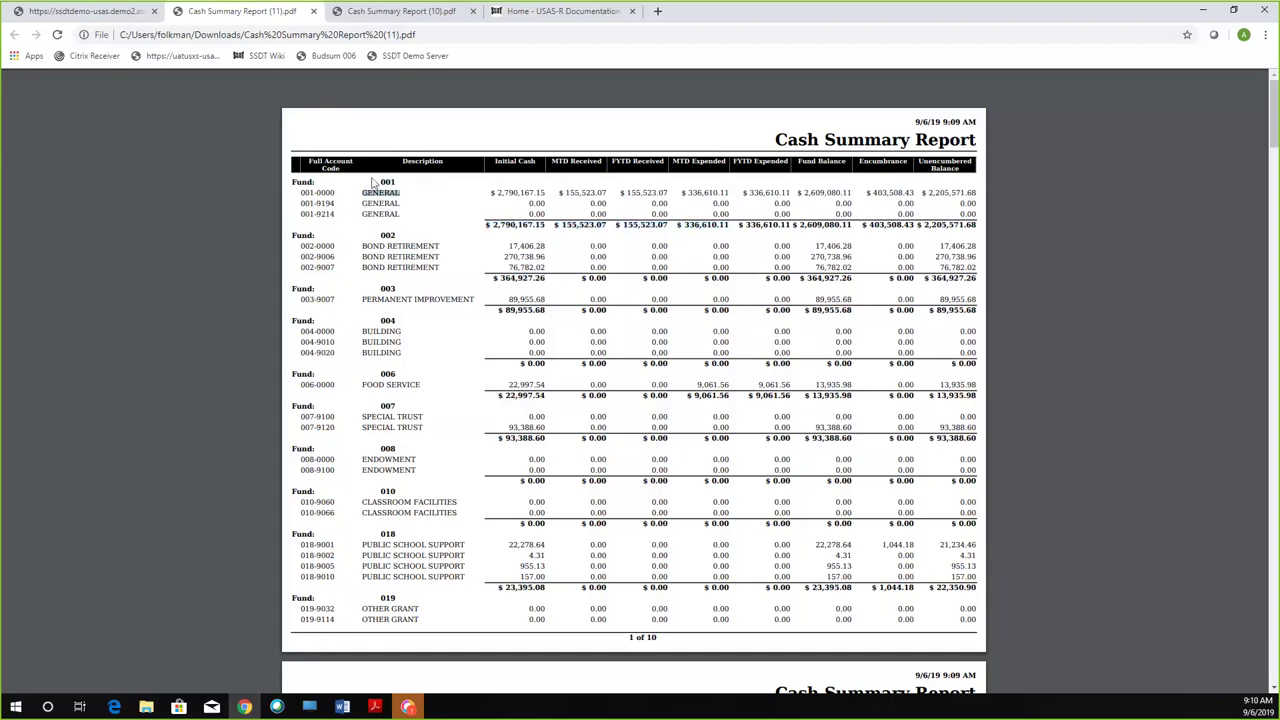
pyautogui.doubleClick(297, 180)
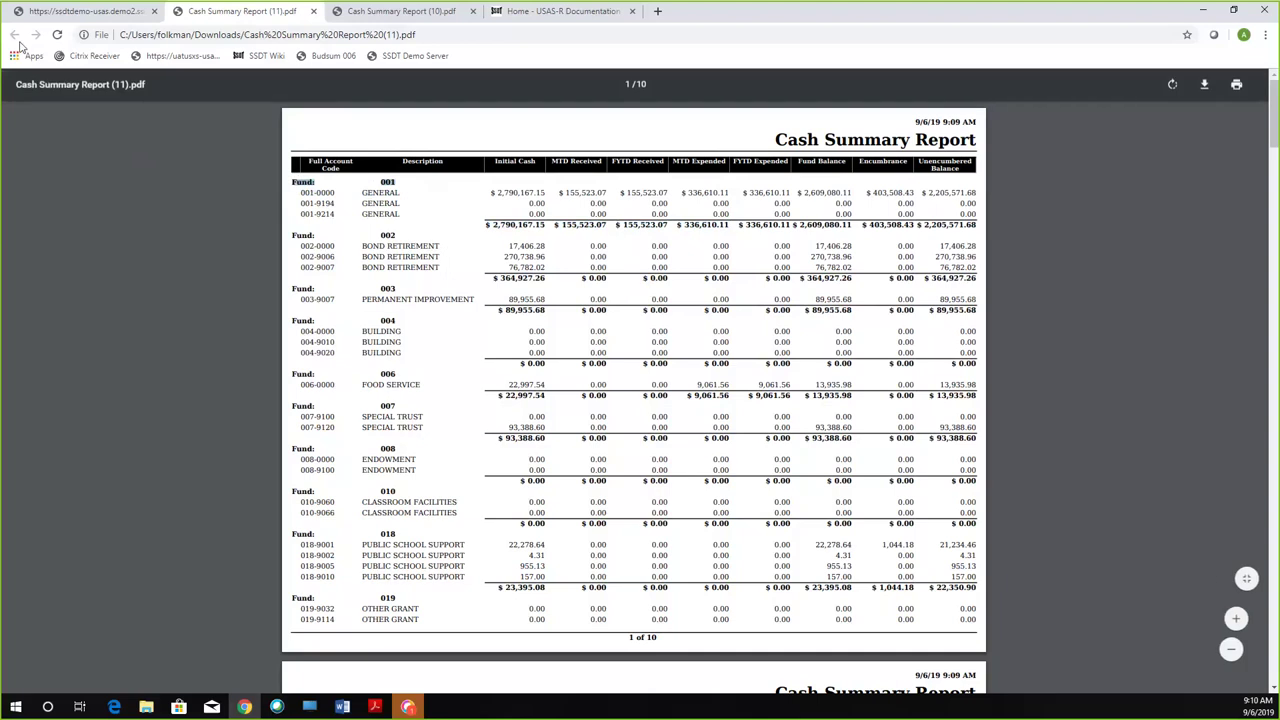
pyautogui.click(63, 16)
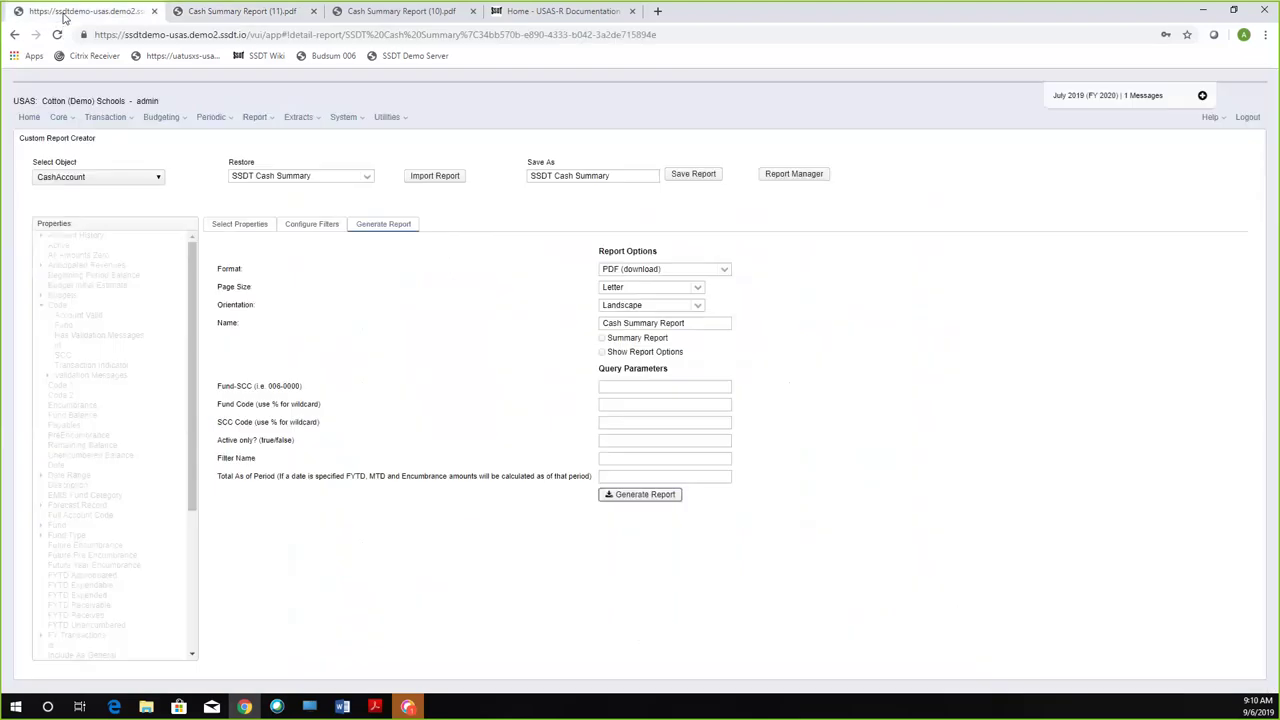
# Step: Open the extended properties dialog for the Description column from Select Properties
pyautogui.click(247, 229)
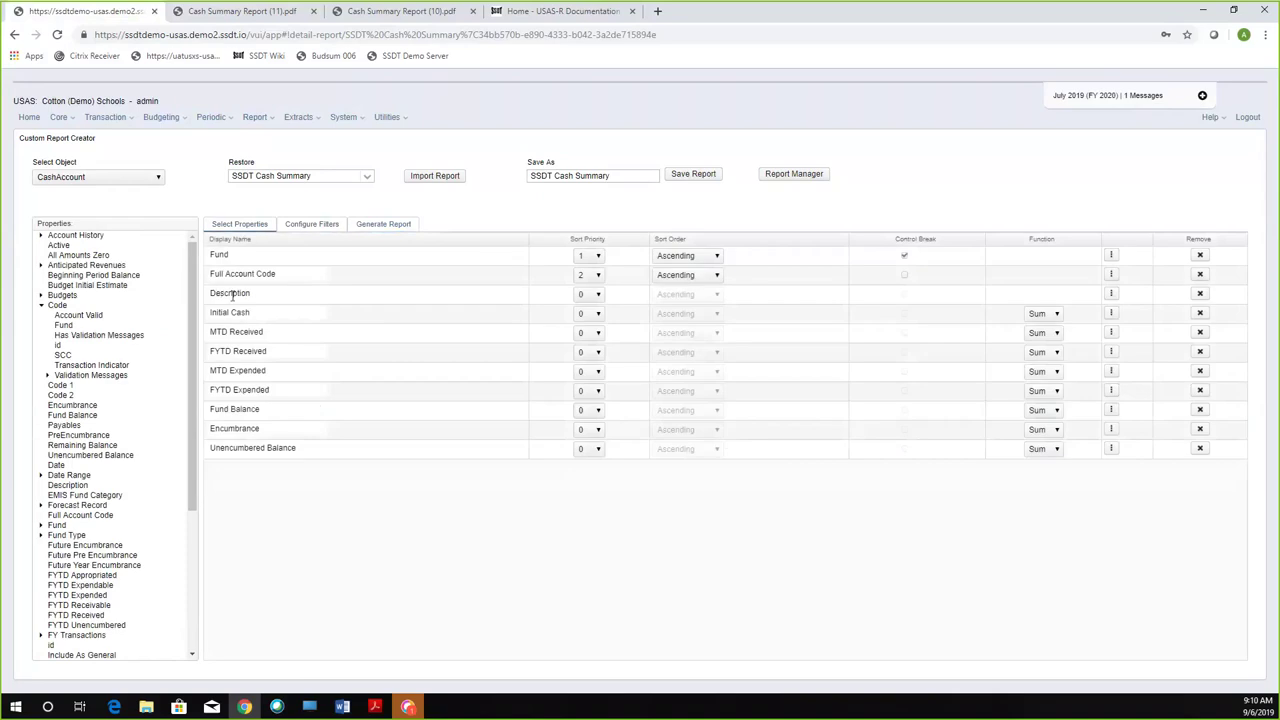
pyautogui.click(1112, 294)
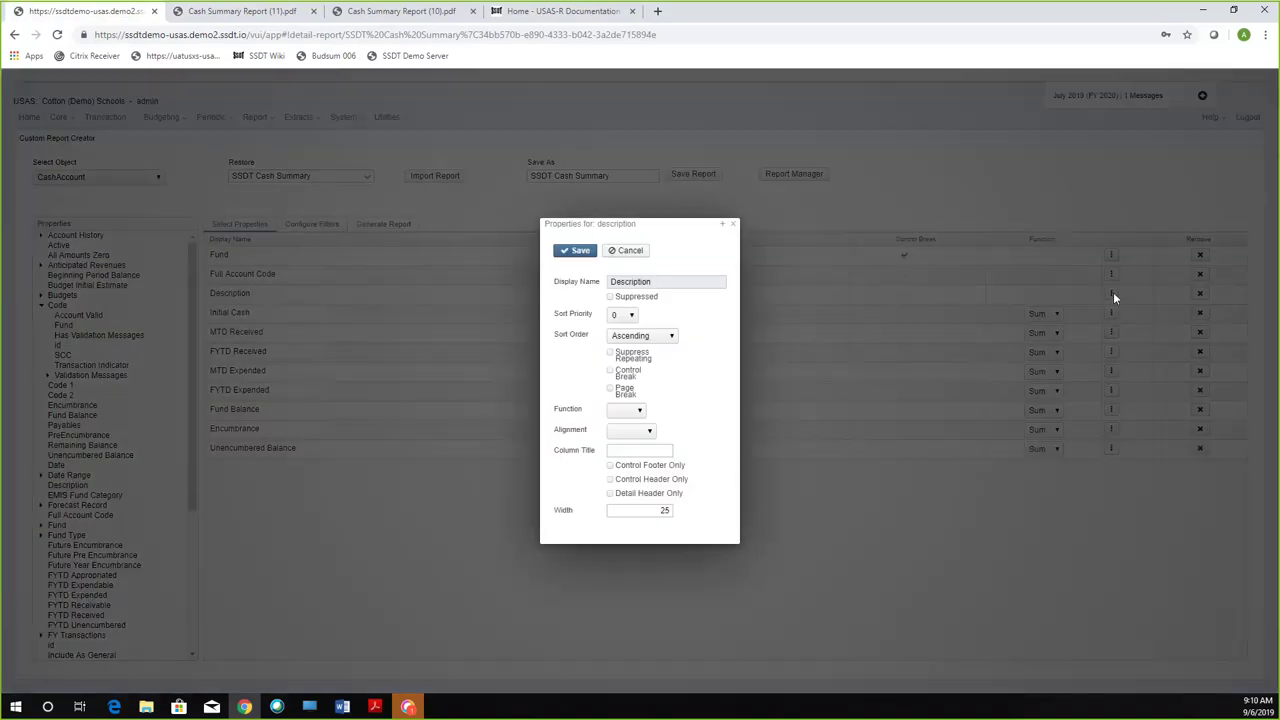
# Step: Tick Control Header Only for Description and save the properties
pyautogui.click(610, 484)
pyautogui.click(572, 251)
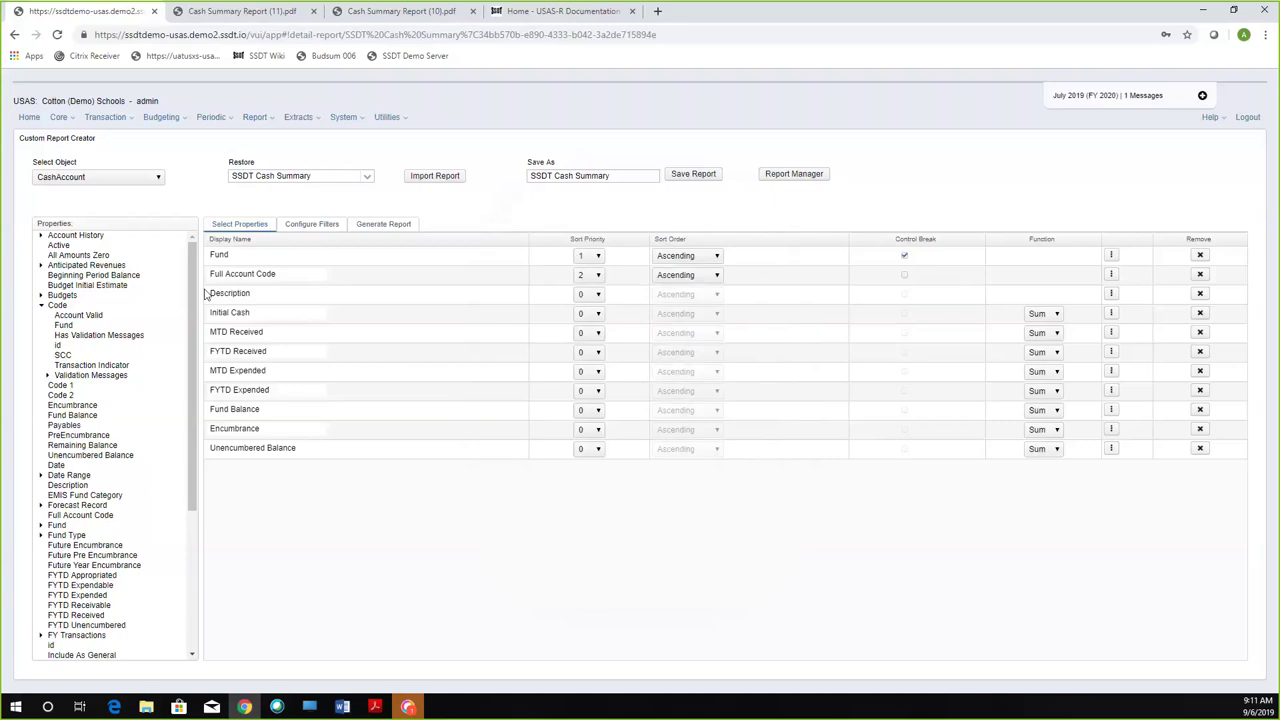
# Step: Set Description's sort priority to 1 and show the Generate Report options
pyautogui.click(598, 296)
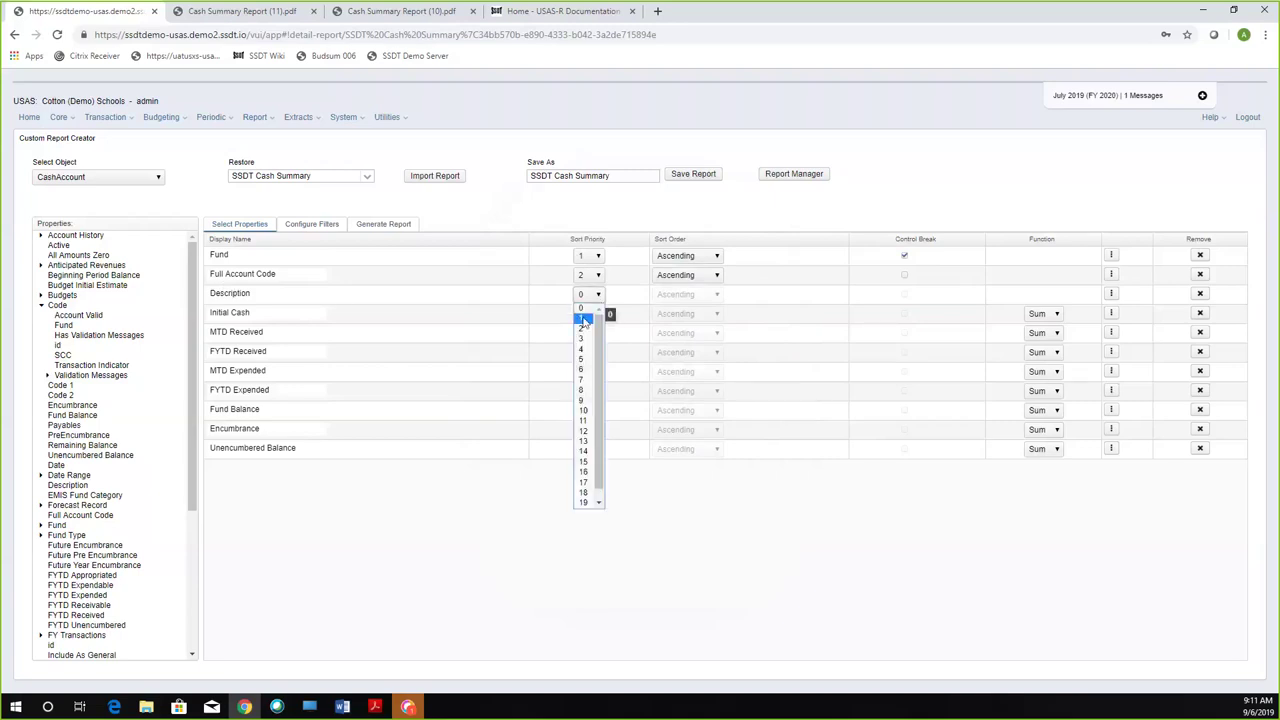
pyautogui.click(587, 322)
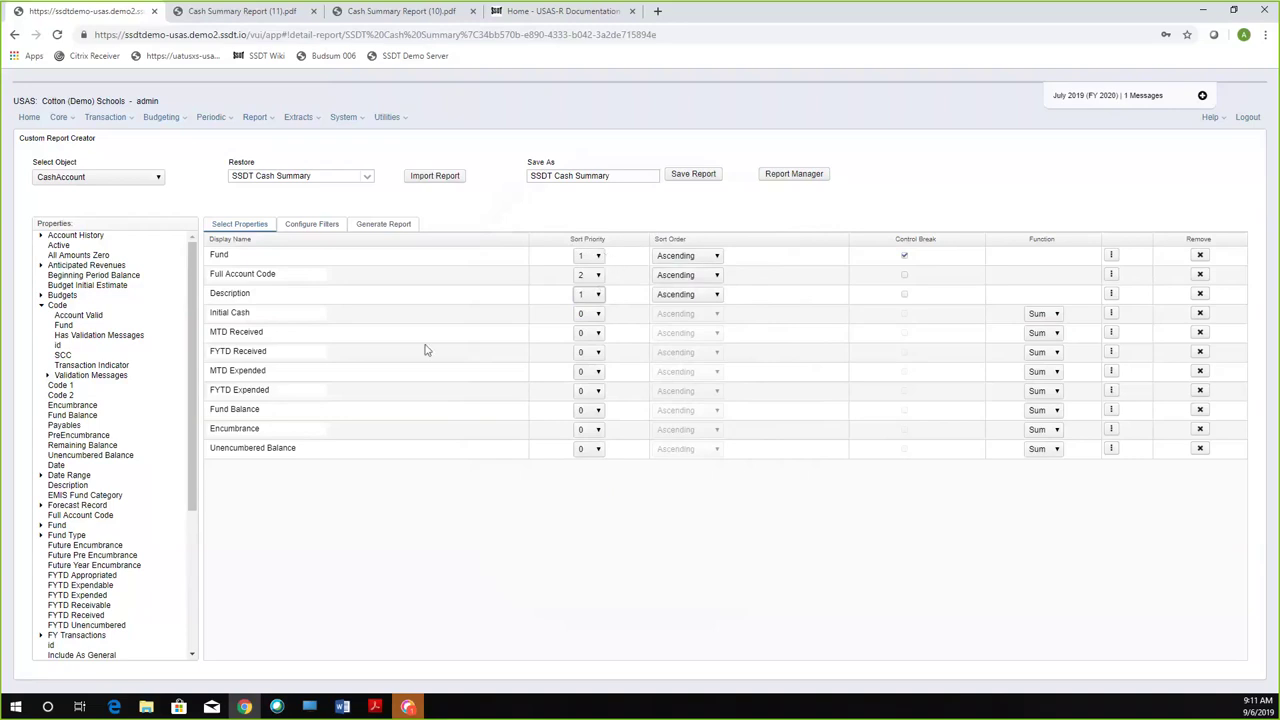
pyautogui.click(385, 226)
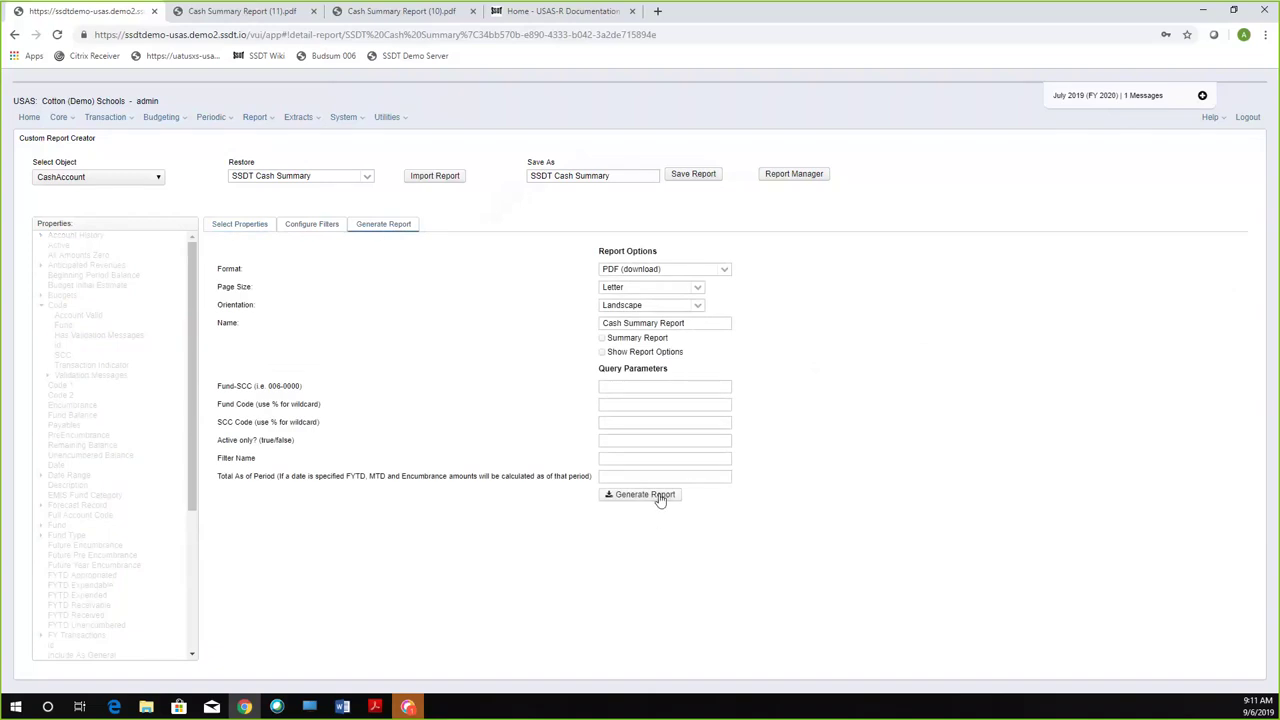
# Step: Generate the report and open Cash Summary Report (12).pdf showing fund names like 001 GENERAL
pyautogui.click(645, 495)
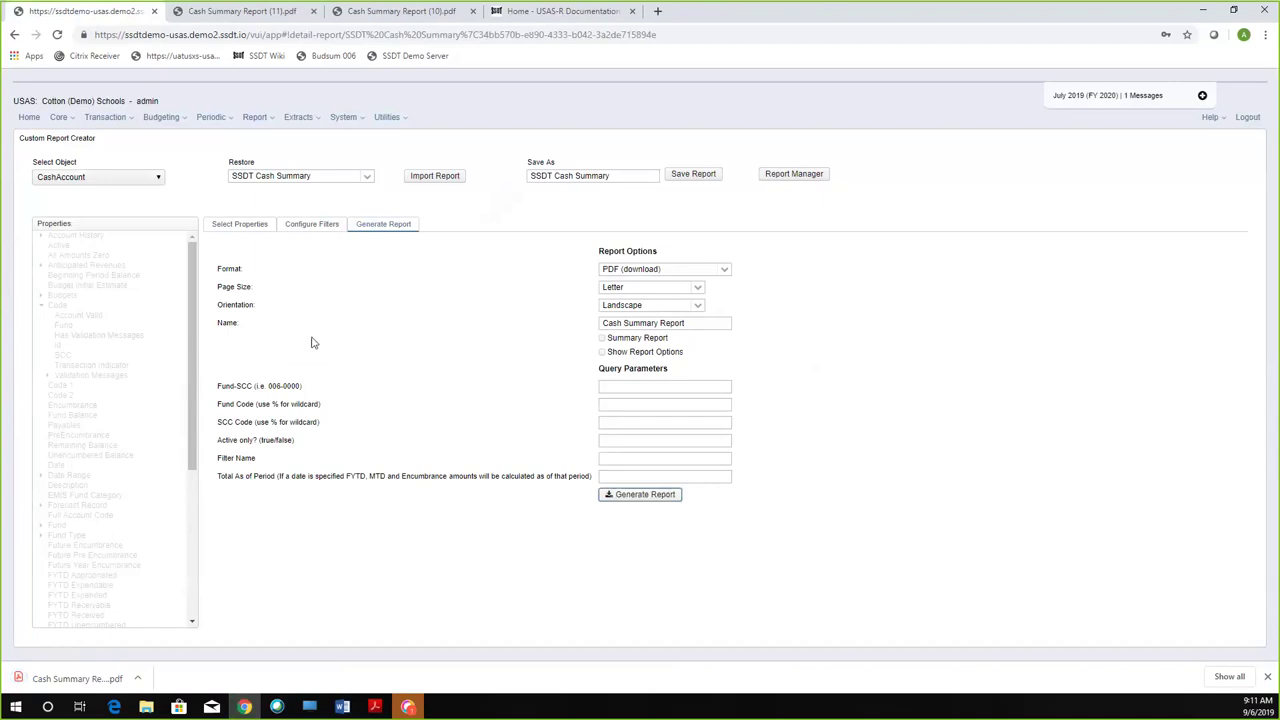
pyautogui.click(138, 678)
pyautogui.click(158, 577)
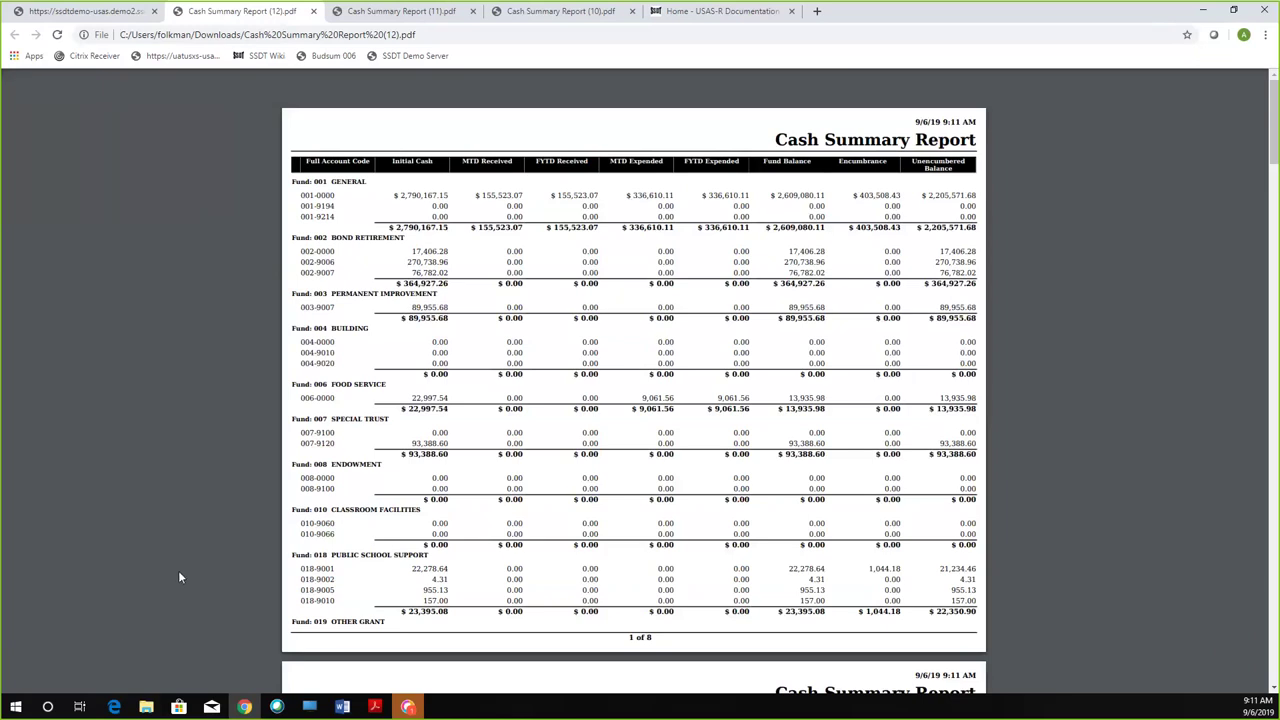
# Step: Check the Fund: 001 GENERAL heading, then switch to the Budget Summary by Object report in Acrobat Reader
pyautogui.moveTo(292, 182); pyautogui.dragTo(368, 182)
pyautogui.click(313, 183)
pyautogui.hotkey('alt', 'Tab')
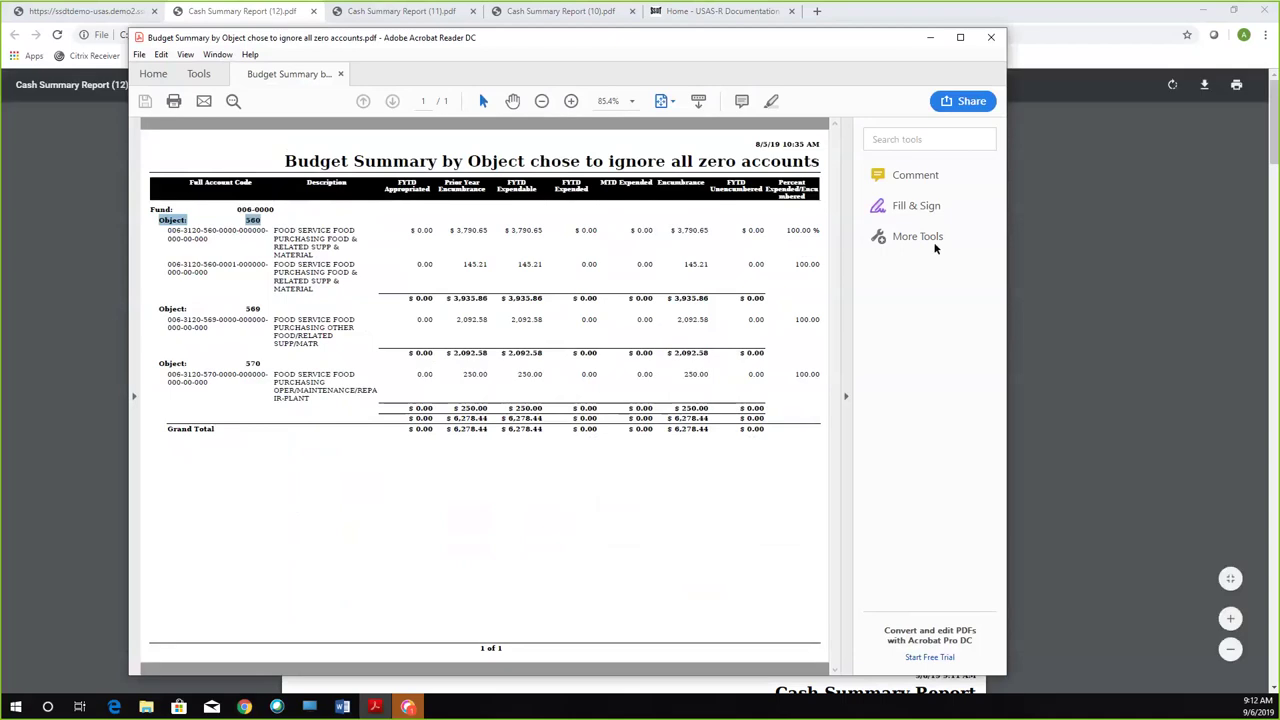
# Step: Compare the Fund 006-0000, Object 560, Object 570 subtotal and Grand Total lines, then minimize Acrobat Reader
pyautogui.click(178, 236)
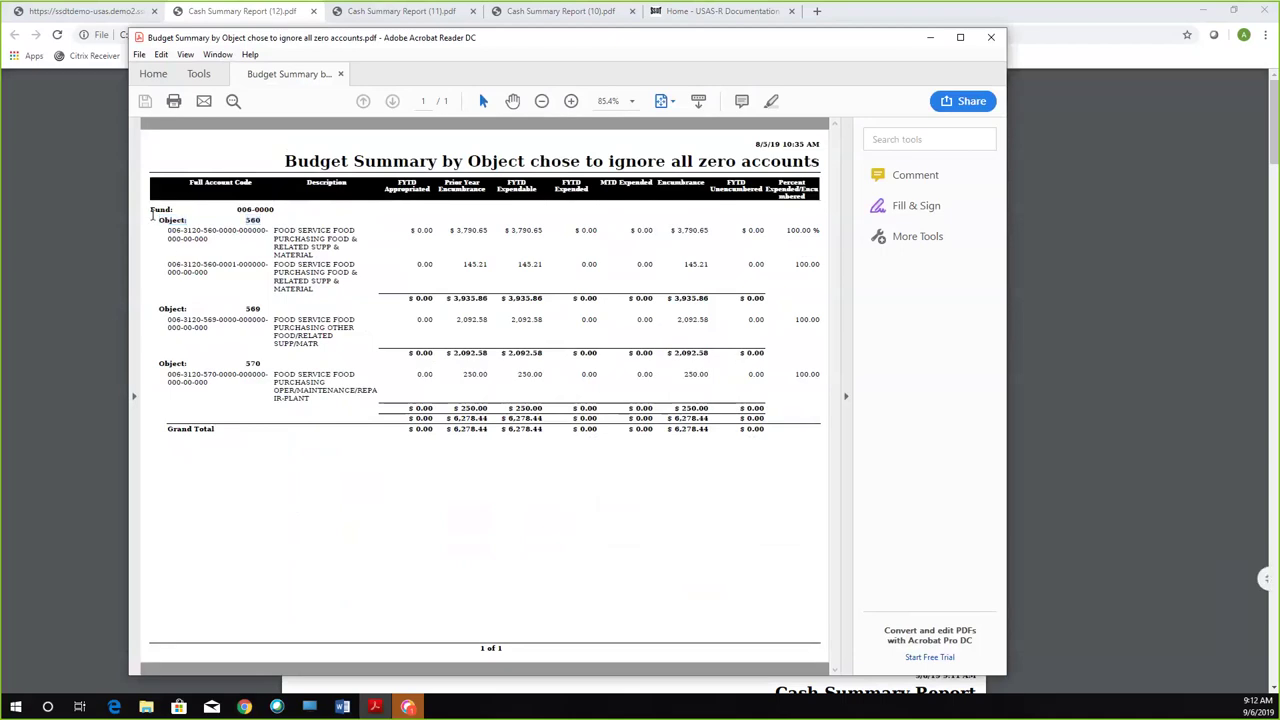
pyautogui.moveTo(148, 211); pyautogui.dragTo(280, 210)
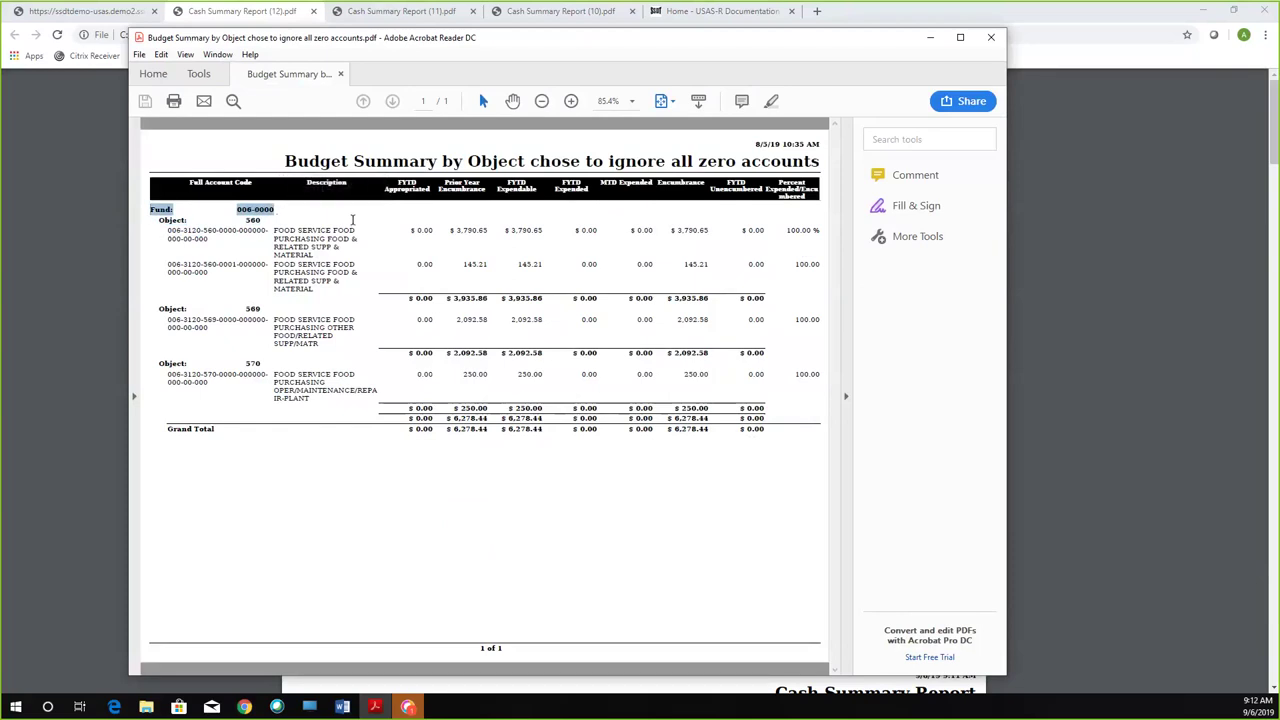
pyautogui.click(155, 220)
pyautogui.moveTo(155, 220); pyautogui.dragTo(262, 222)
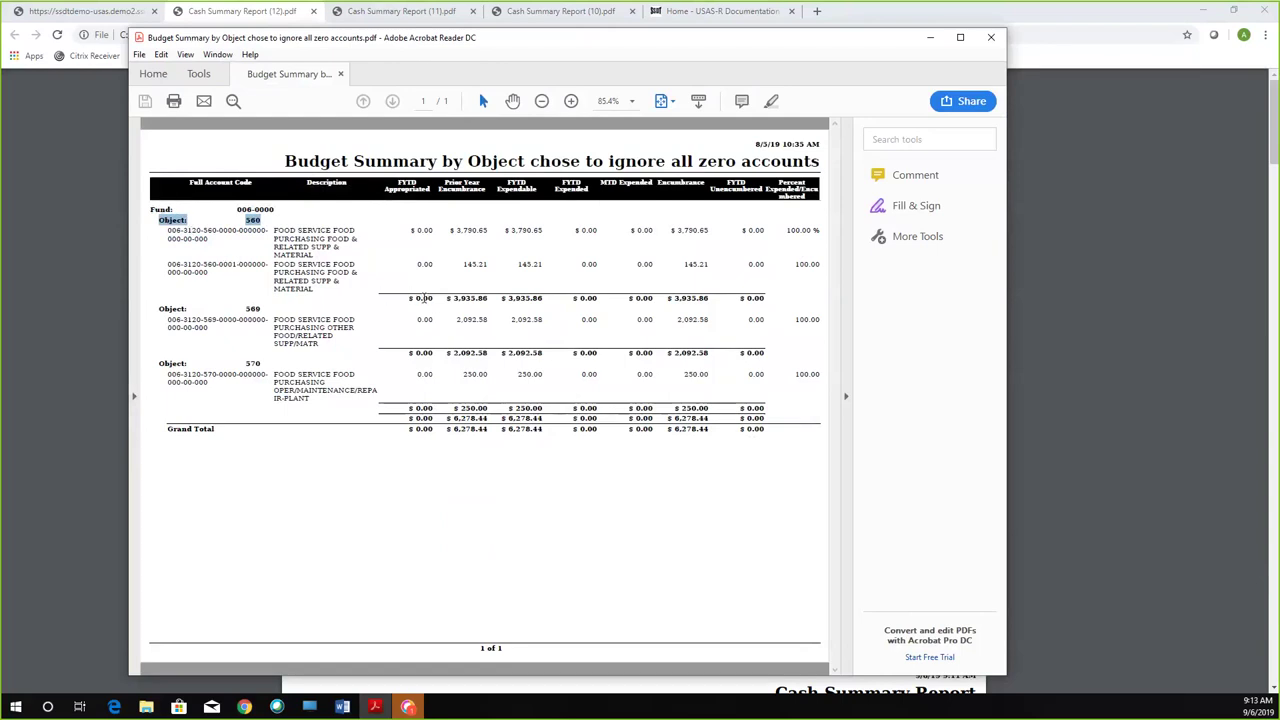
pyautogui.tripleClick(416, 408)
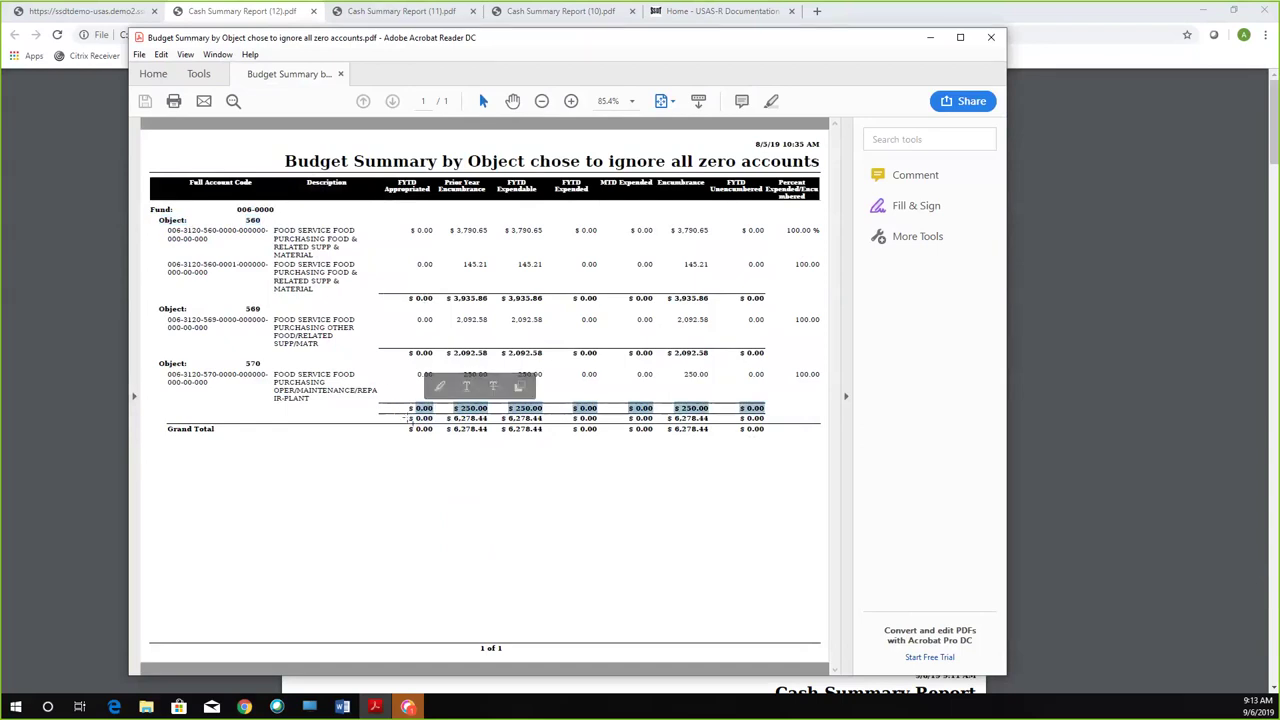
pyautogui.moveTo(572, 418); pyautogui.dragTo(508, 429)
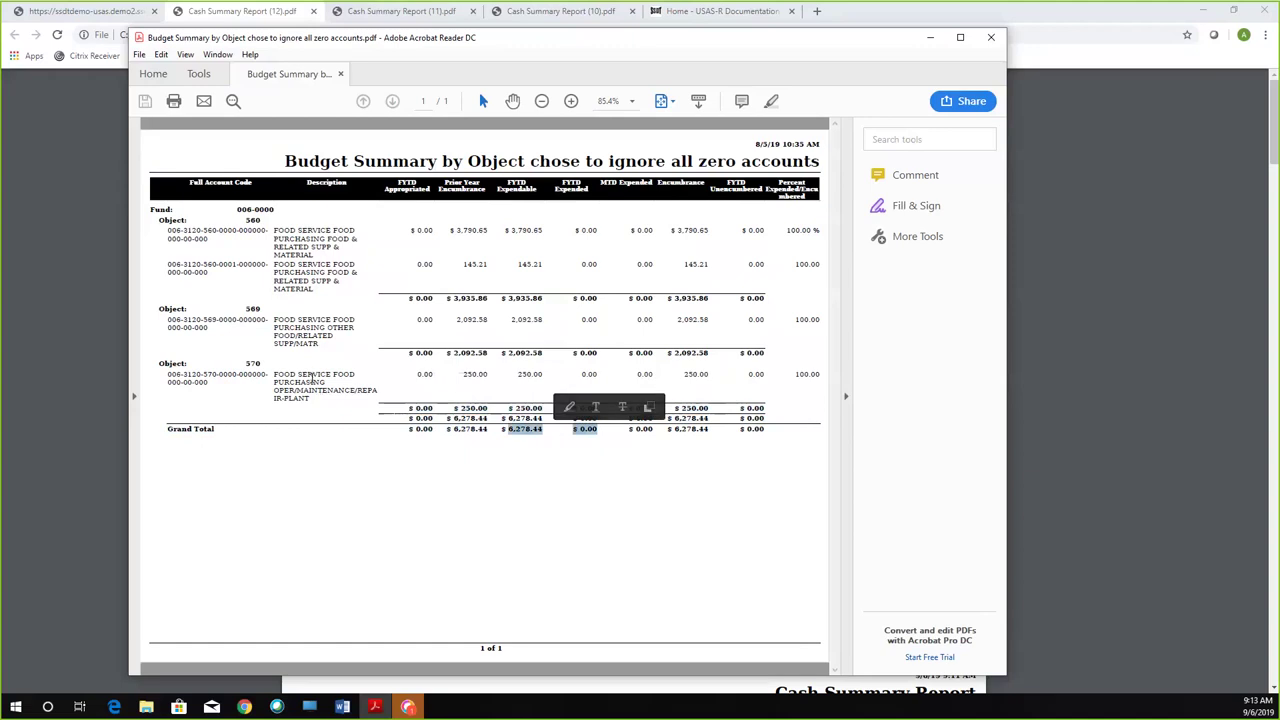
pyautogui.click(326, 348)
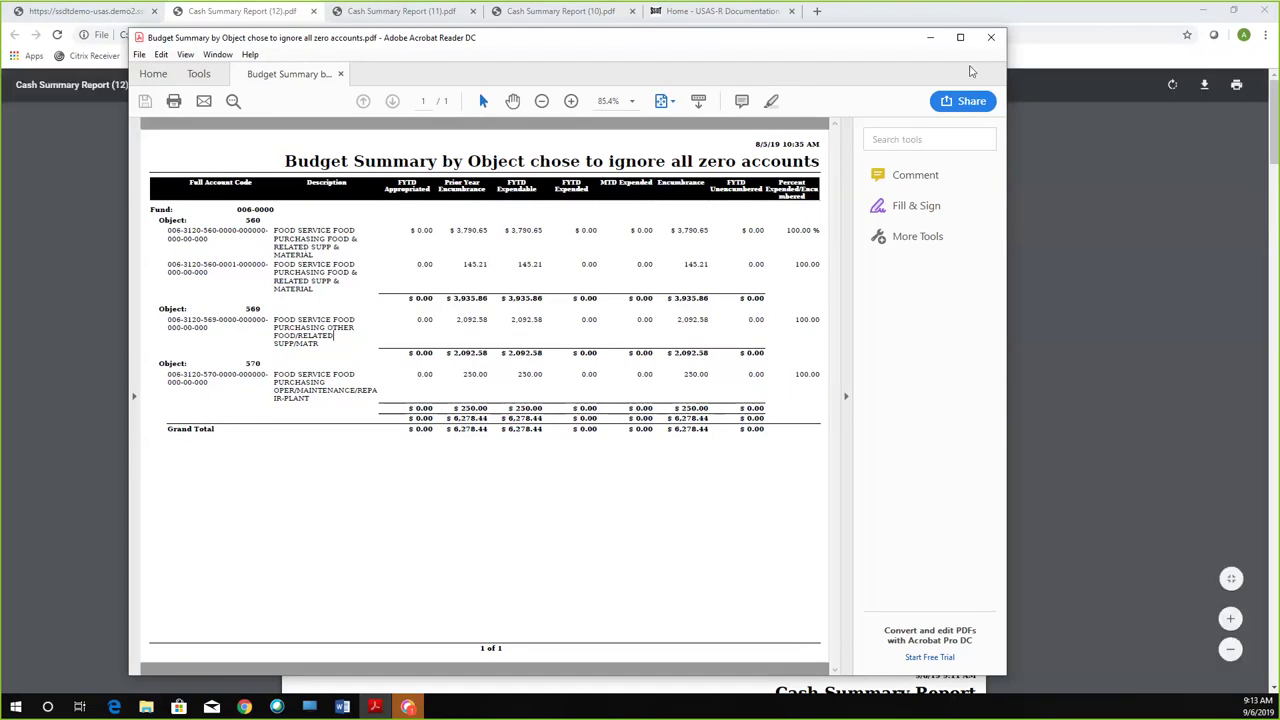
pyautogui.click(930, 40)
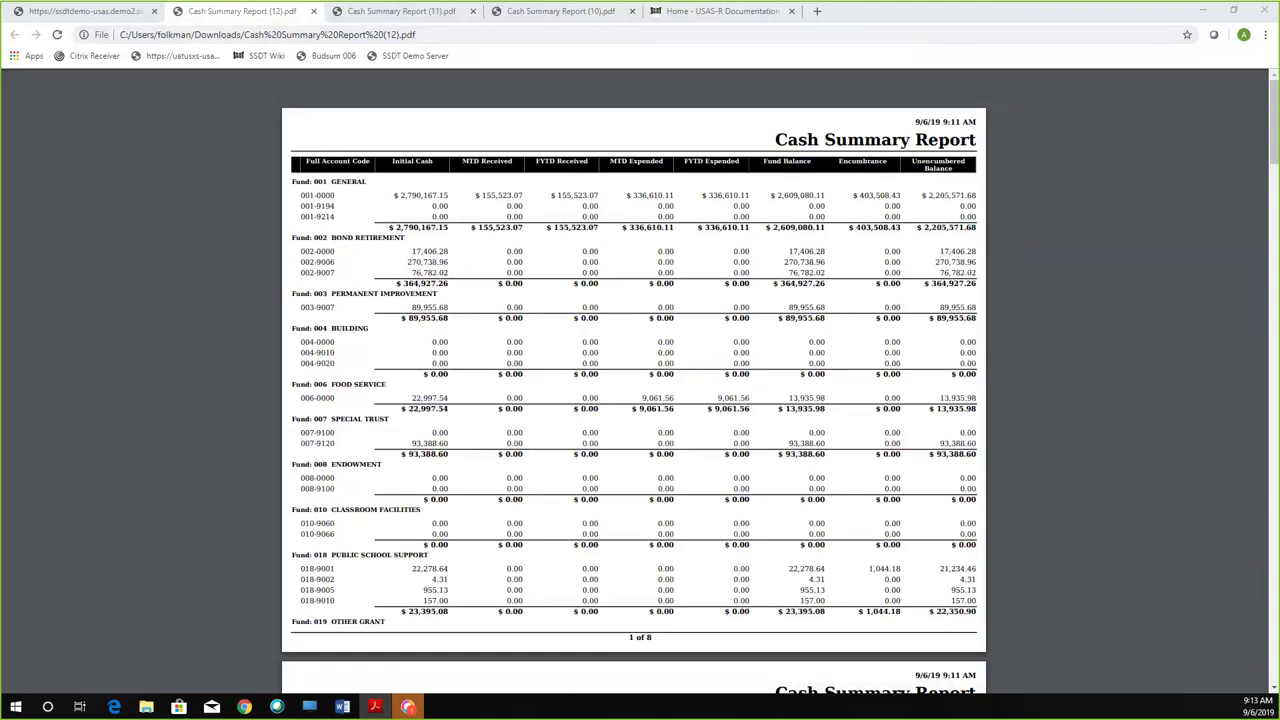
# Step: Back in the report creator, show the selected properties and keep Sum as the Initial Cash function
pyautogui.click(90, 11)
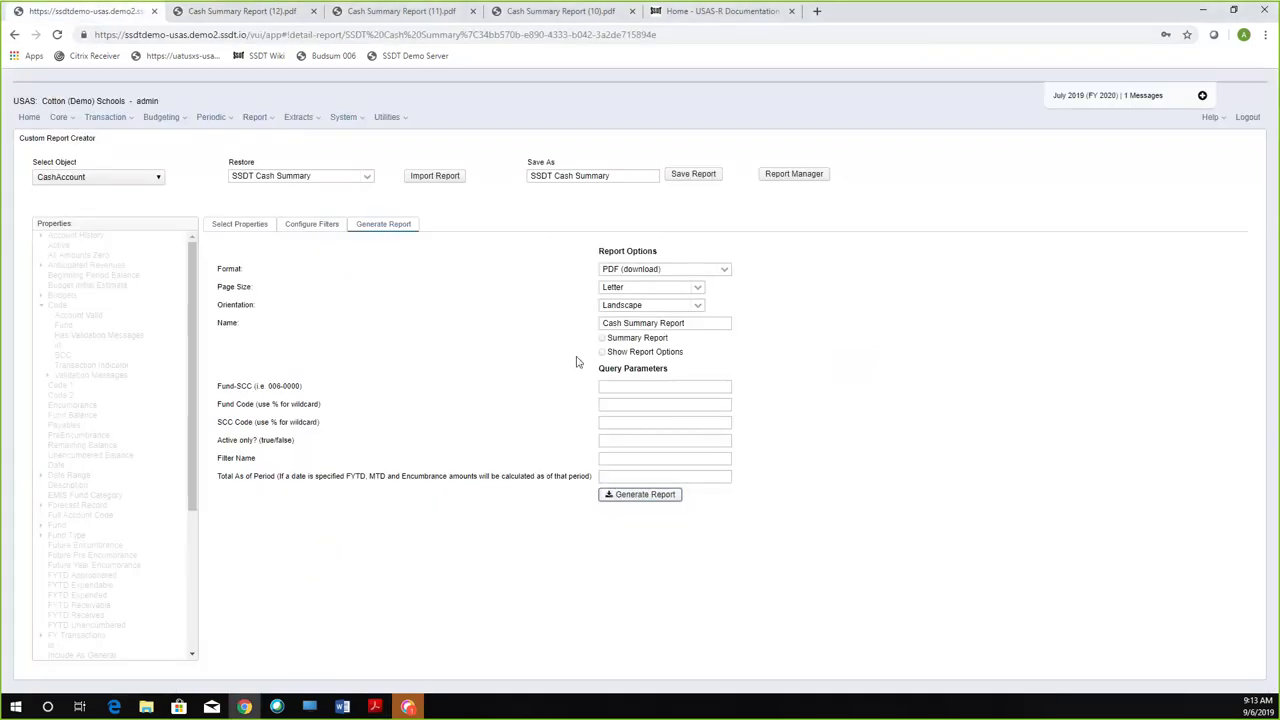
pyautogui.click(251, 224)
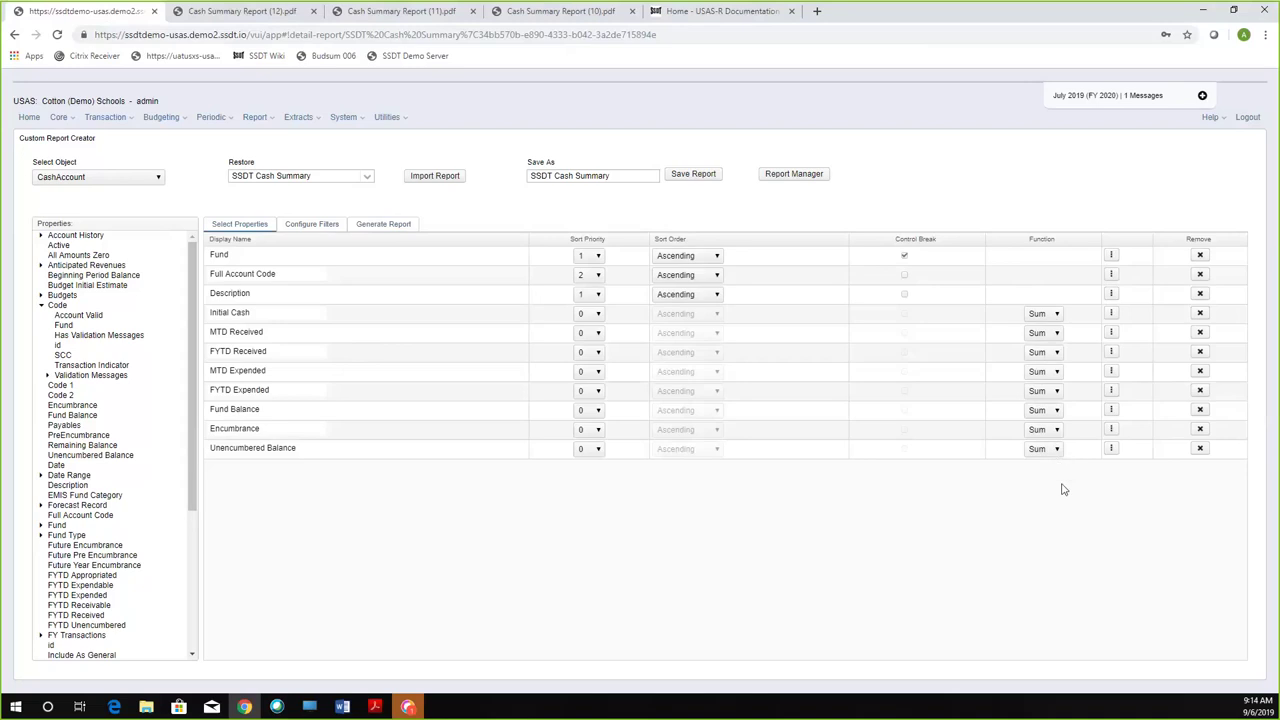
pyautogui.click(1056, 315)
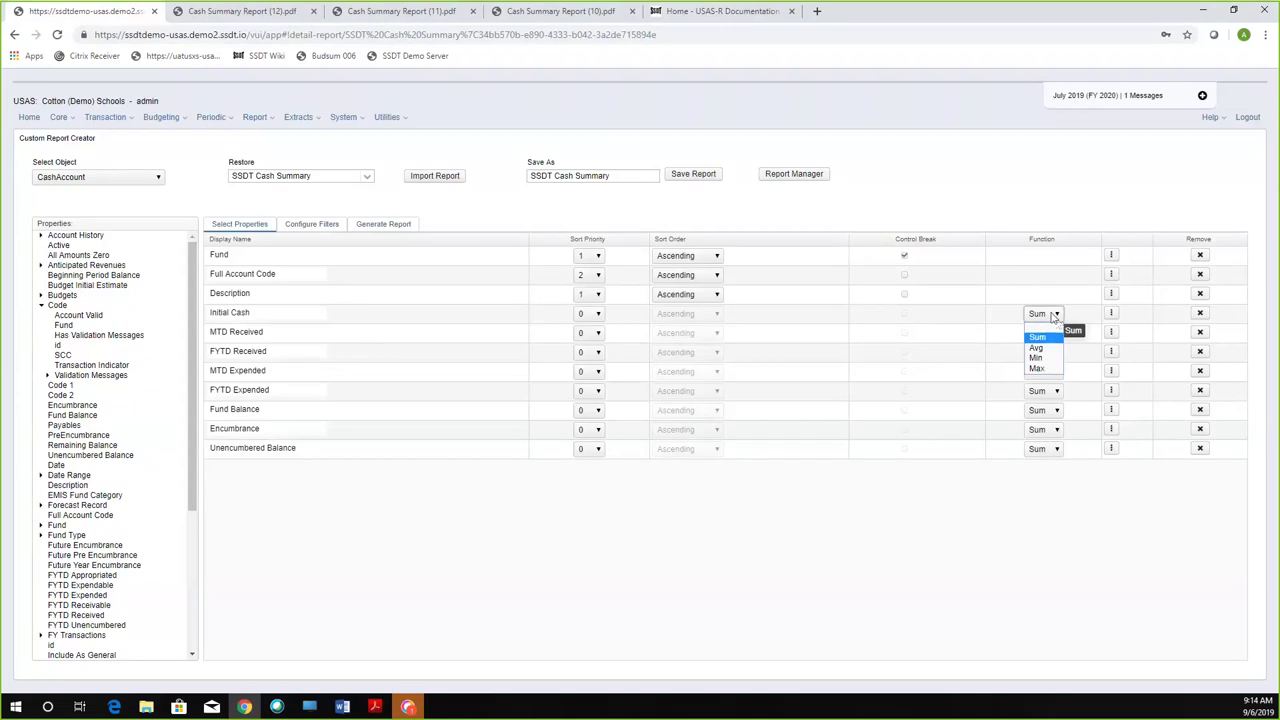
pyautogui.click(1056, 318)
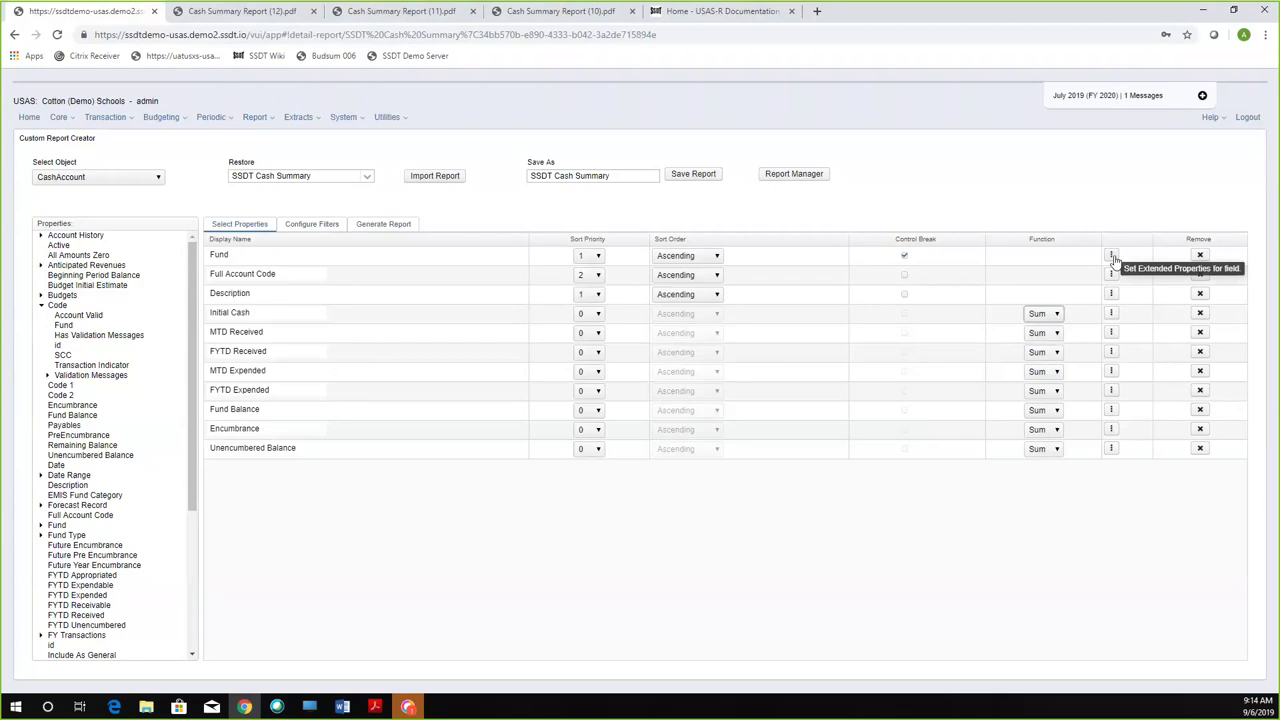
# Step: Inspect the Fund field's extended properties and column title, then view Cash Summary Report (11).pdf
pyautogui.click(1112, 256)
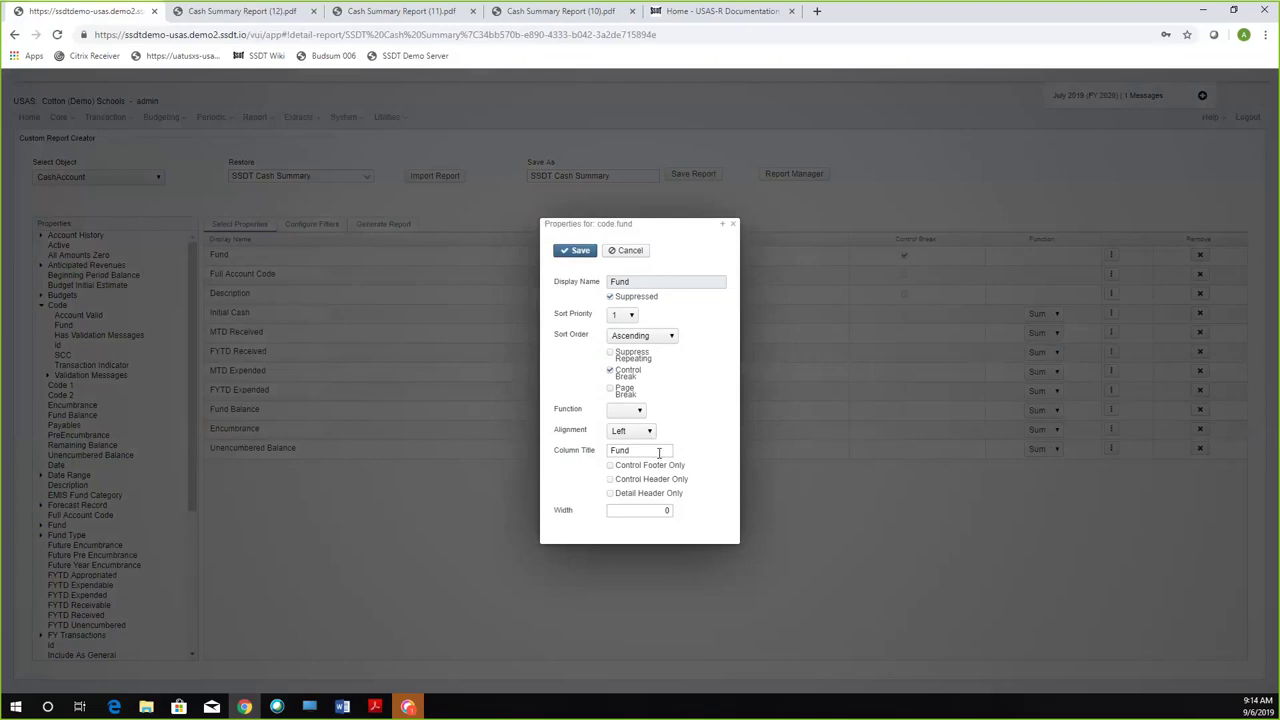
pyautogui.moveTo(658, 452); pyautogui.dragTo(565, 455)
pyautogui.click(379, 17)
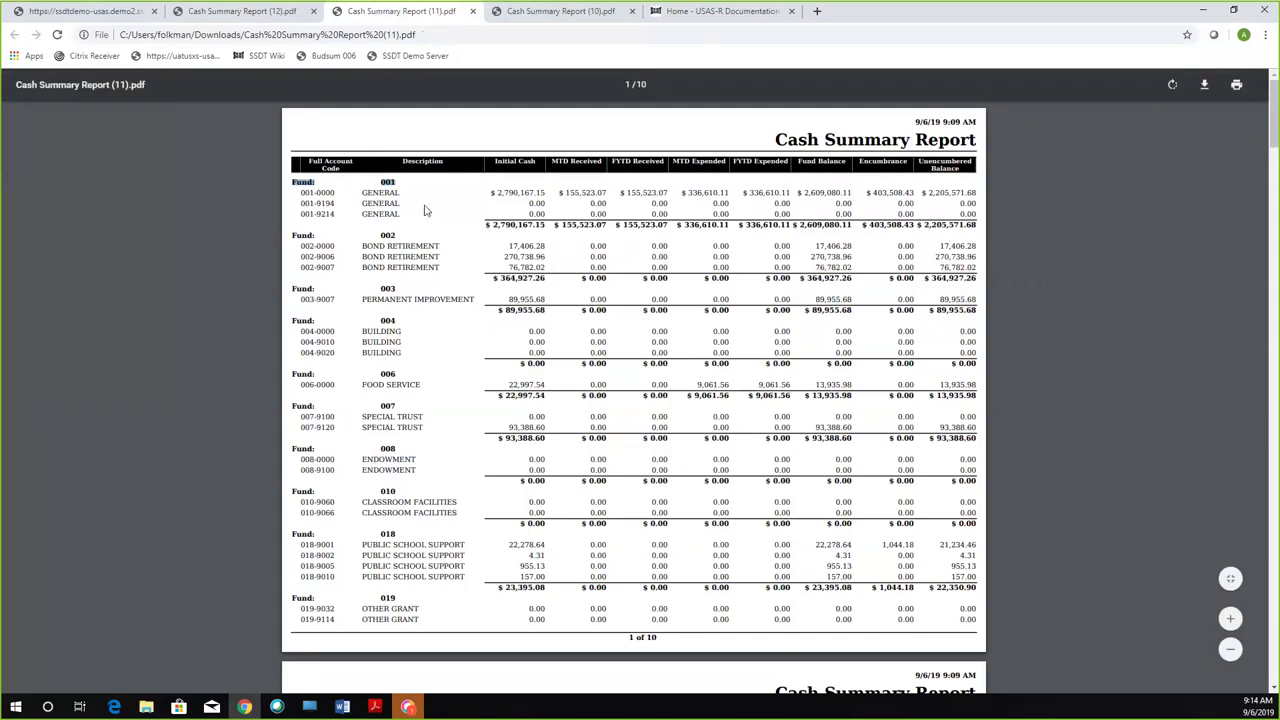
# Step: Check the Fund: 001 heading in the earlier PDF, then return to the Fund properties dialog
pyautogui.click(293, 185)
pyautogui.moveTo(292, 183); pyautogui.dragTo(408, 181)
pyautogui.click(295, 185)
pyautogui.moveTo(294, 183); pyautogui.dragTo(316, 184)
pyautogui.click(88, 12)
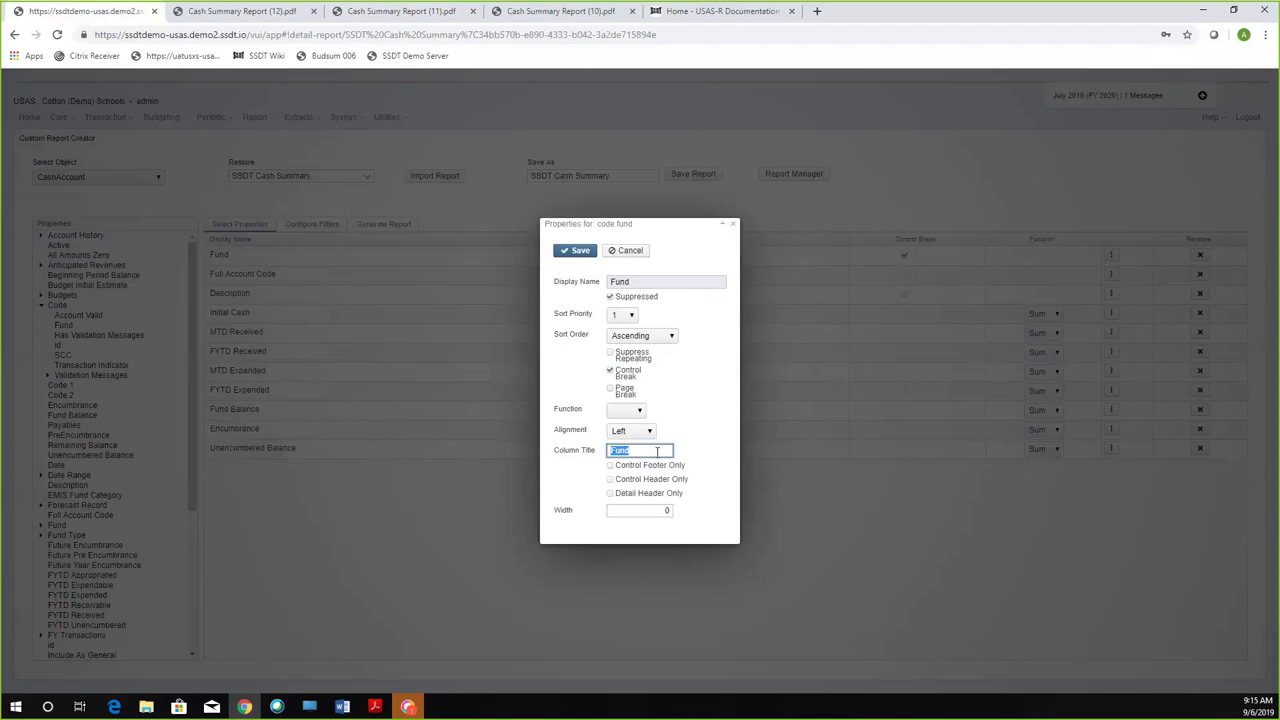
# Step: Change the Fund column width to 16 and save the Fund properties
pyautogui.click(657, 451)
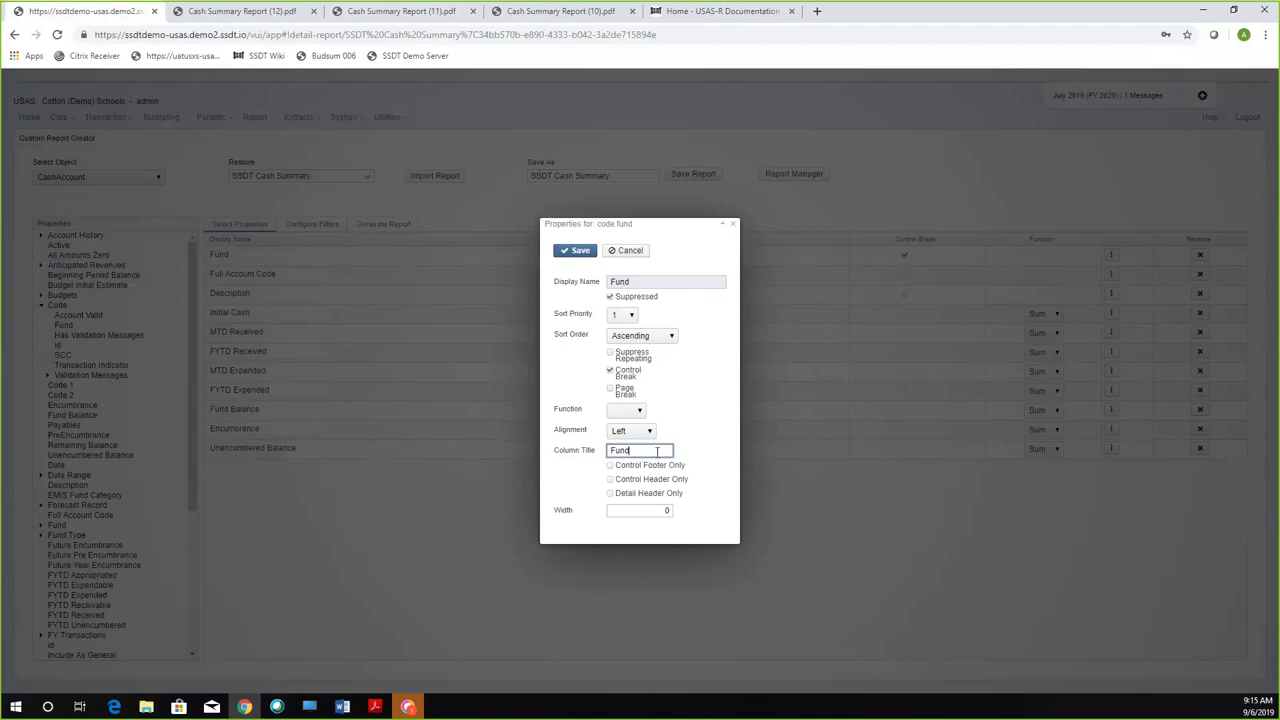
pyautogui.doubleClick(662, 510)
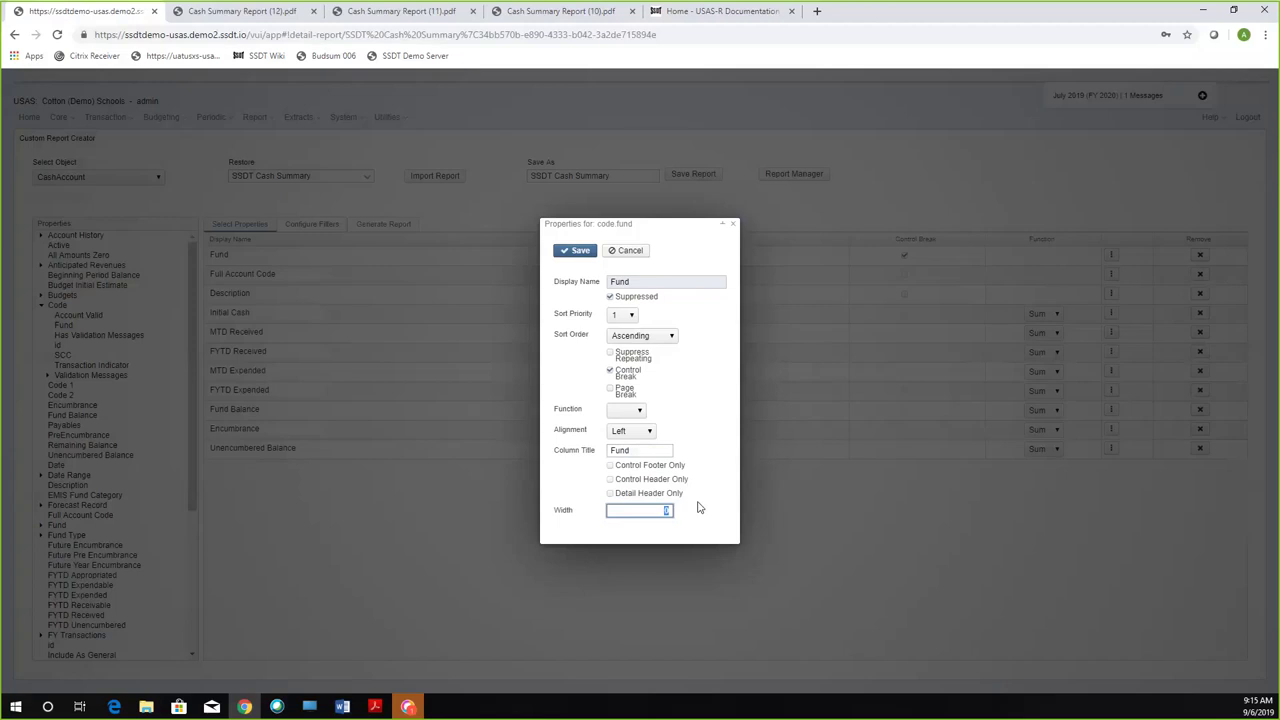
pyautogui.write('16')
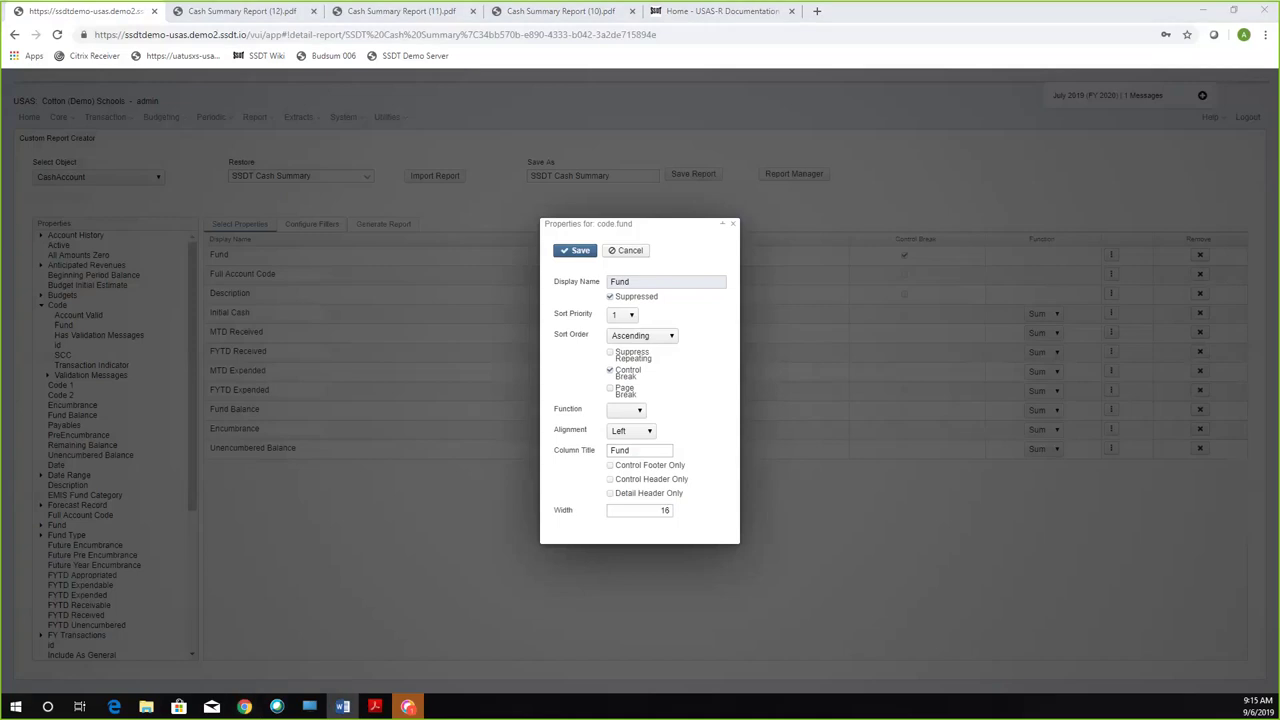
pyautogui.click(734, 226)
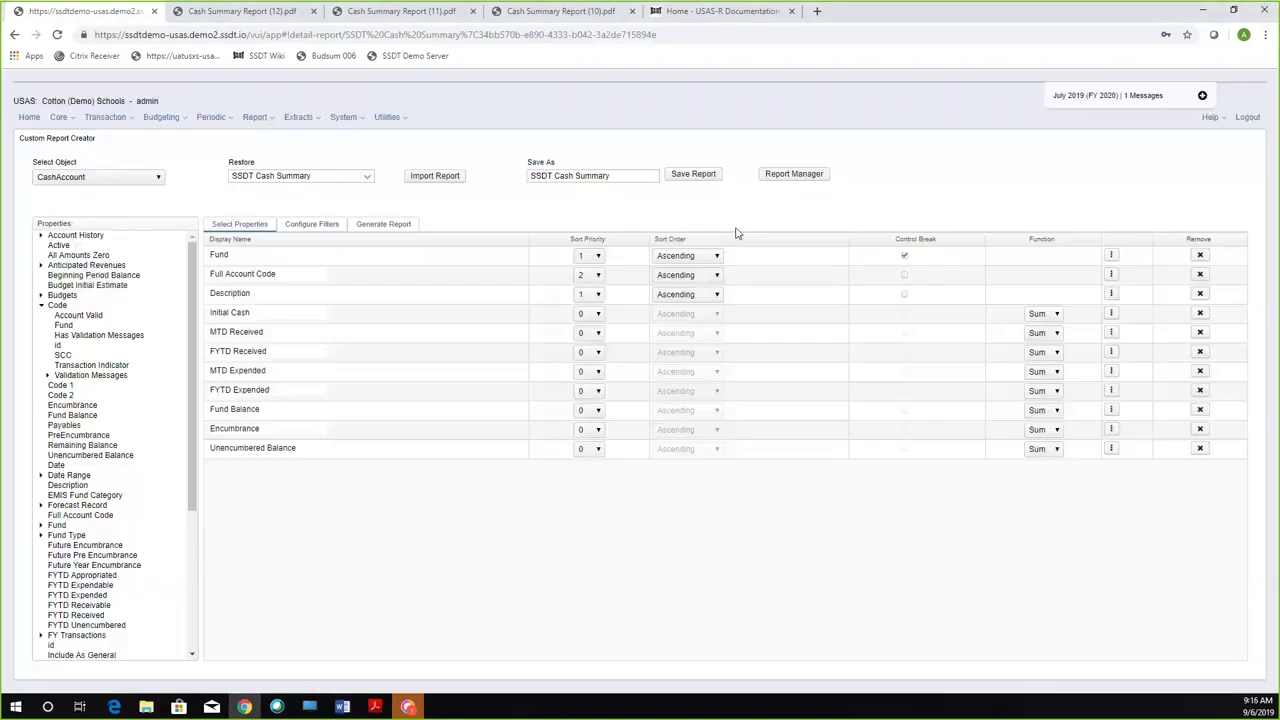
# Step: Generate the Cash Summary Report with Summary Report checked, keeping the PDF (download) format
pyautogui.click(380, 230)
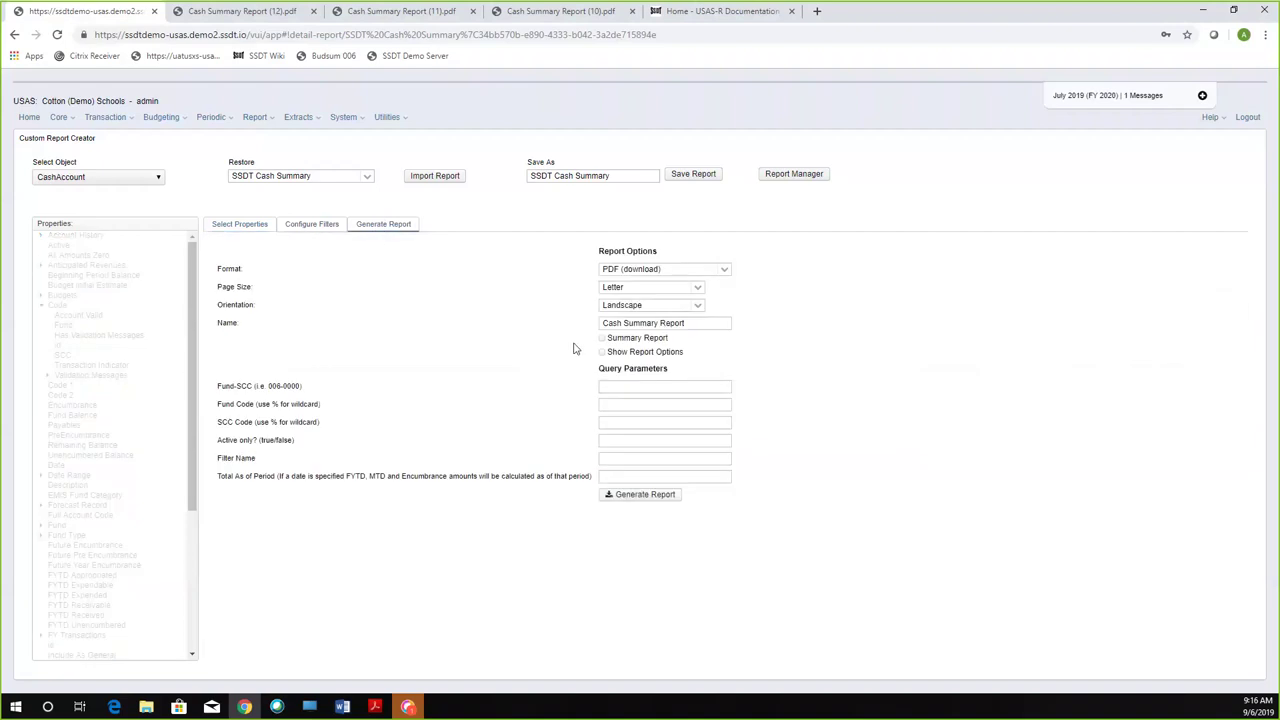
pyautogui.click(602, 339)
pyautogui.click(640, 494)
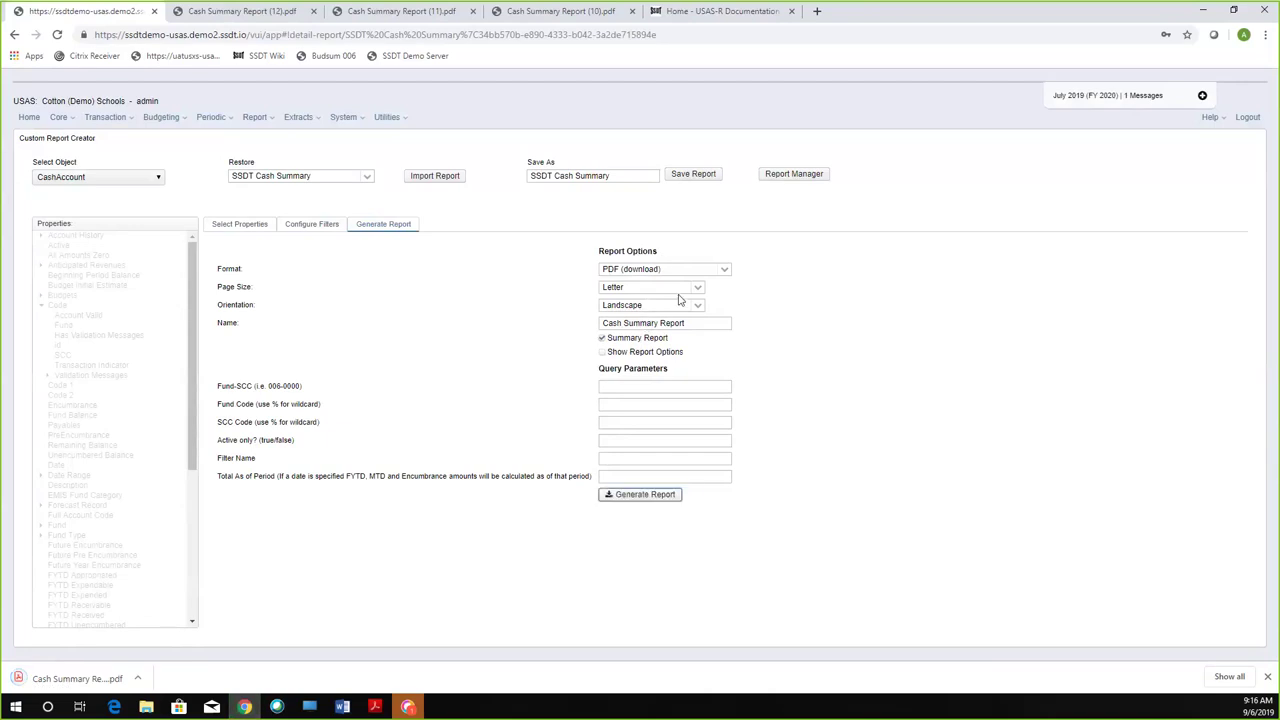
pyautogui.click(724, 268)
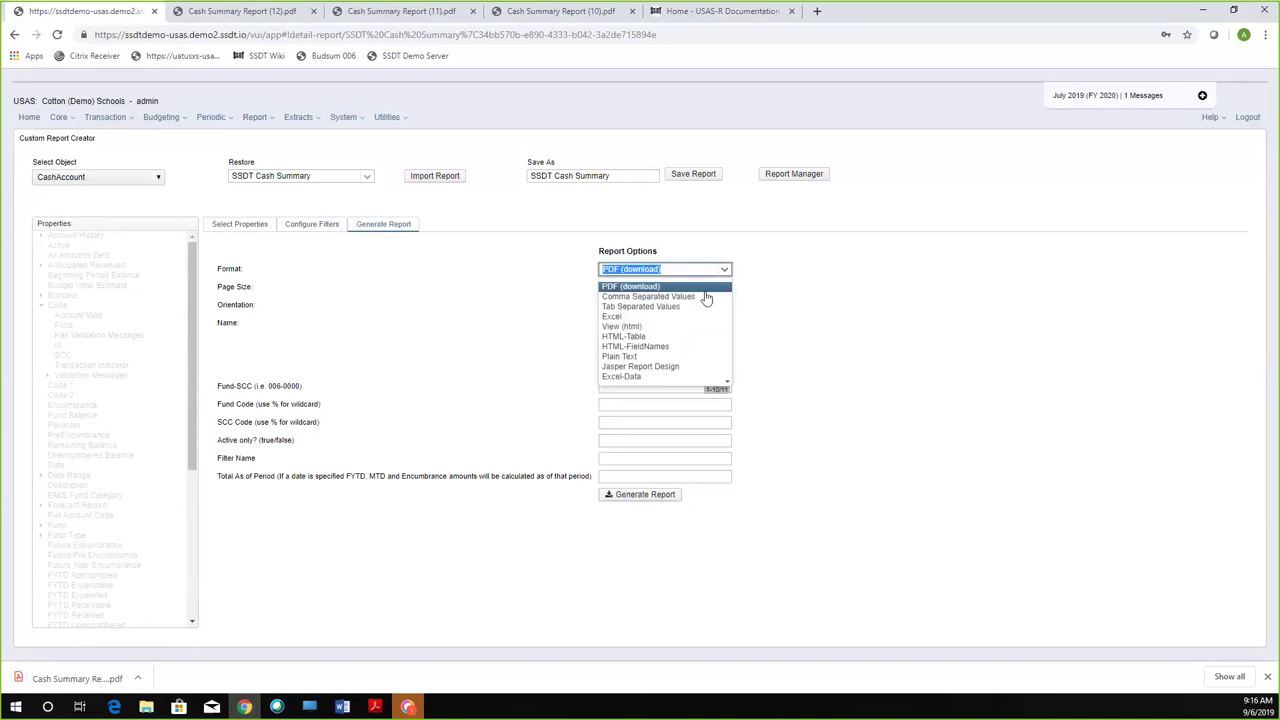
pyautogui.click(726, 269)
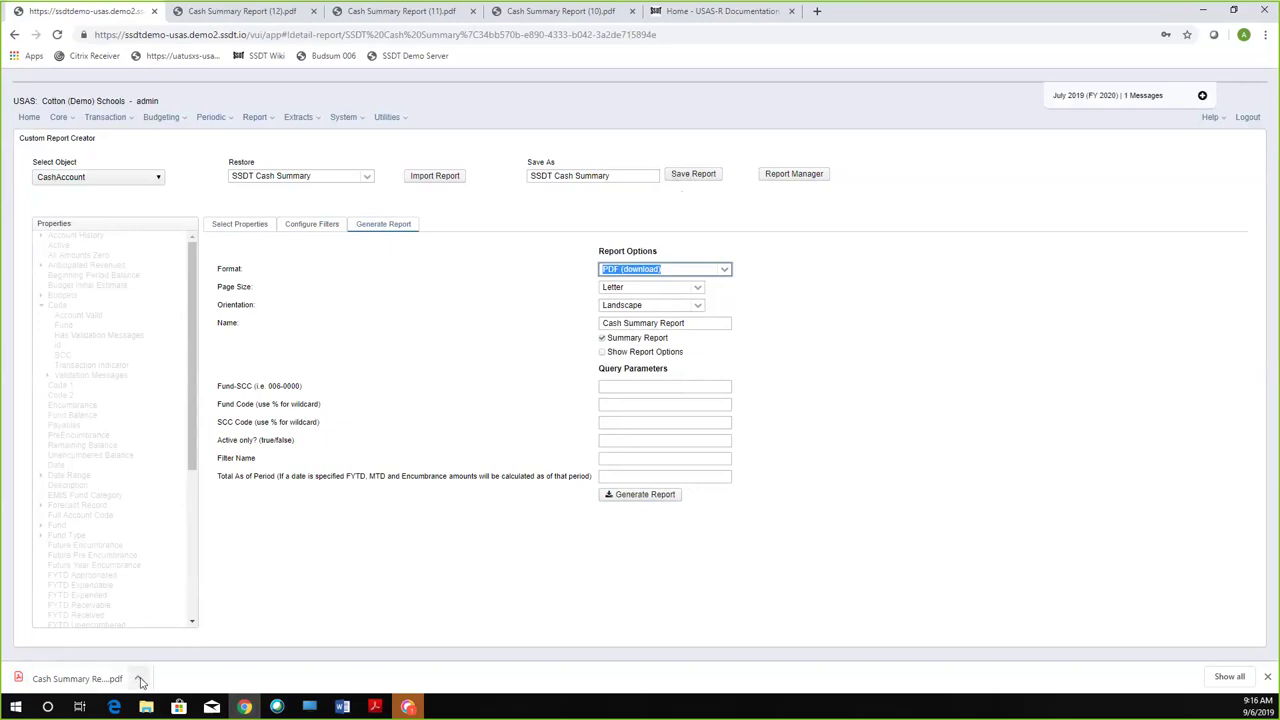
pyautogui.click(138, 678)
# Step: Open Cash Summary Report (13).pdf and review the GENERAL, 002 and 003 fund totals rows
pyautogui.click(160, 577)
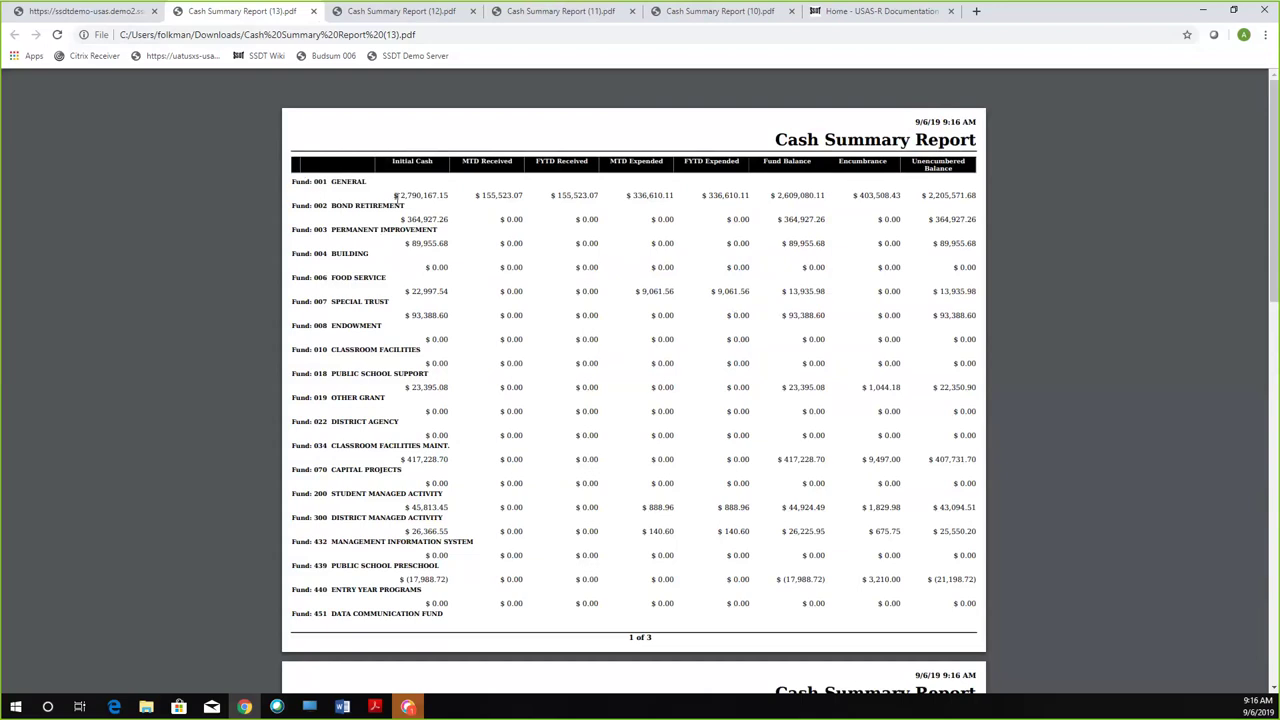
pyautogui.moveTo(395, 196); pyautogui.dragTo(689, 200)
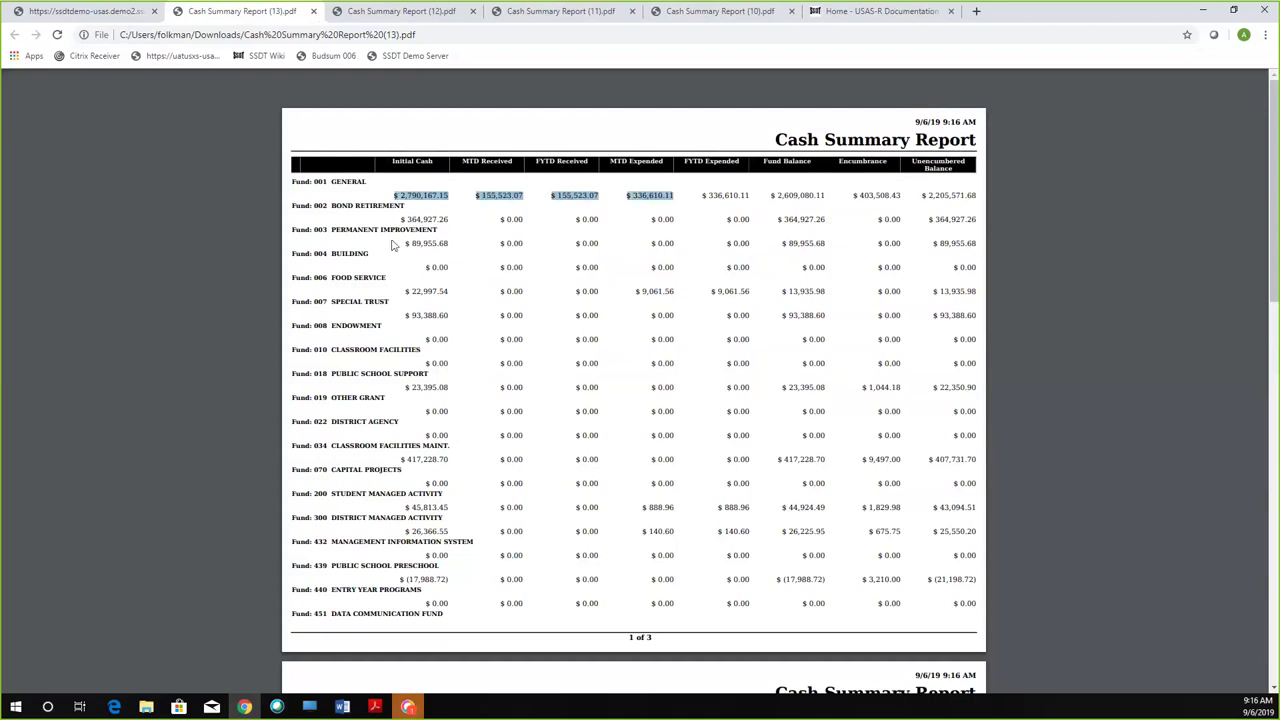
pyautogui.moveTo(413, 222); pyautogui.dragTo(460, 224)
pyautogui.click(465, 225)
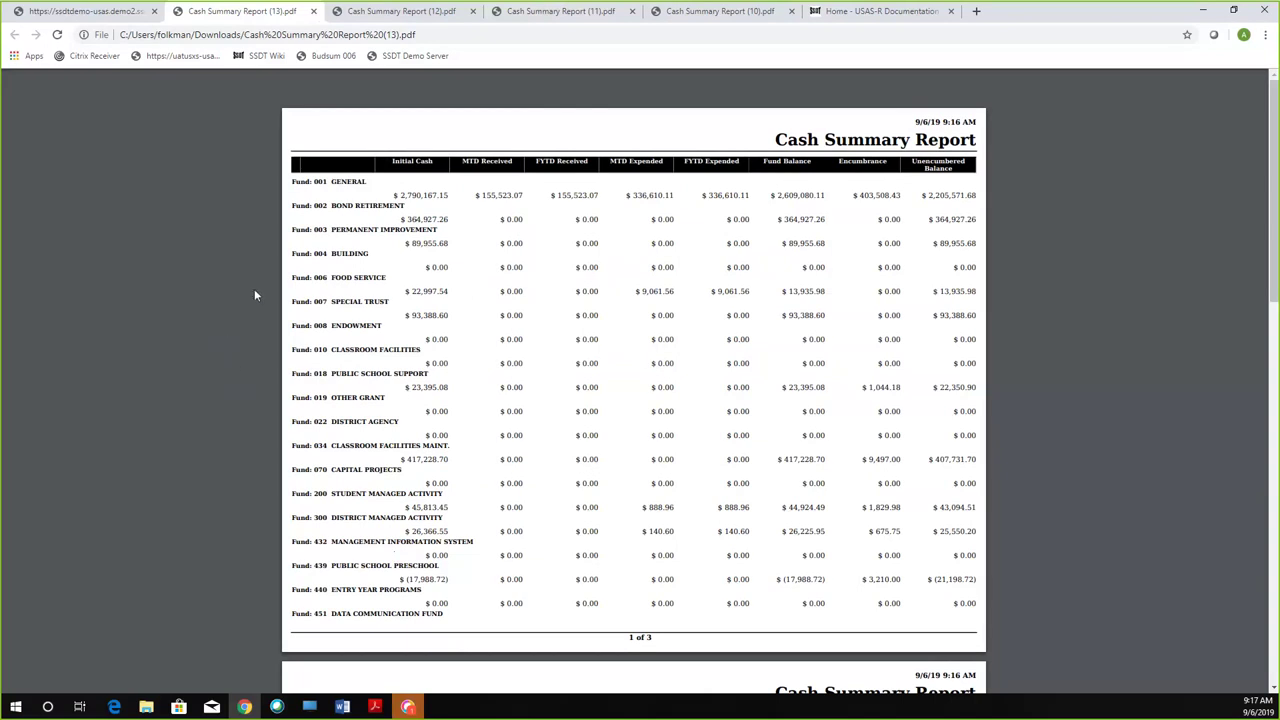
pyautogui.moveTo(242, 122)
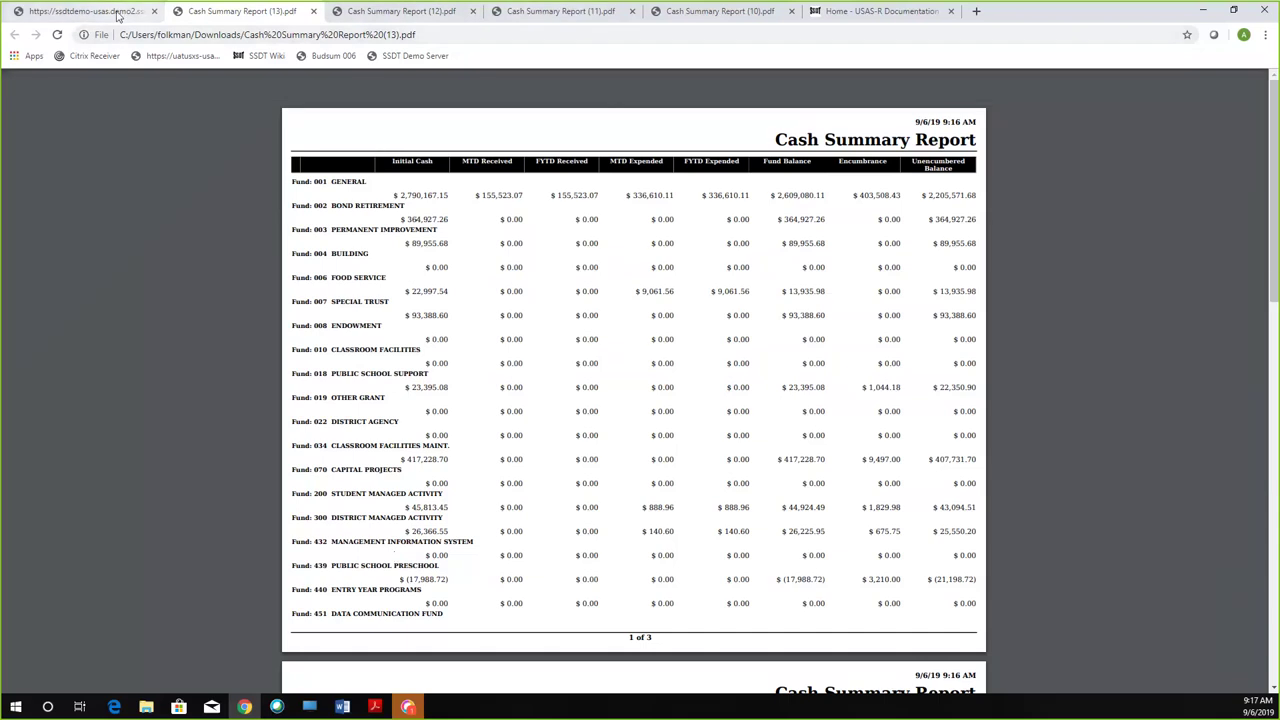
# Step: In the report's filter settings, drag All Amounts Zero from Properties into the filter table
pyautogui.click(118, 14)
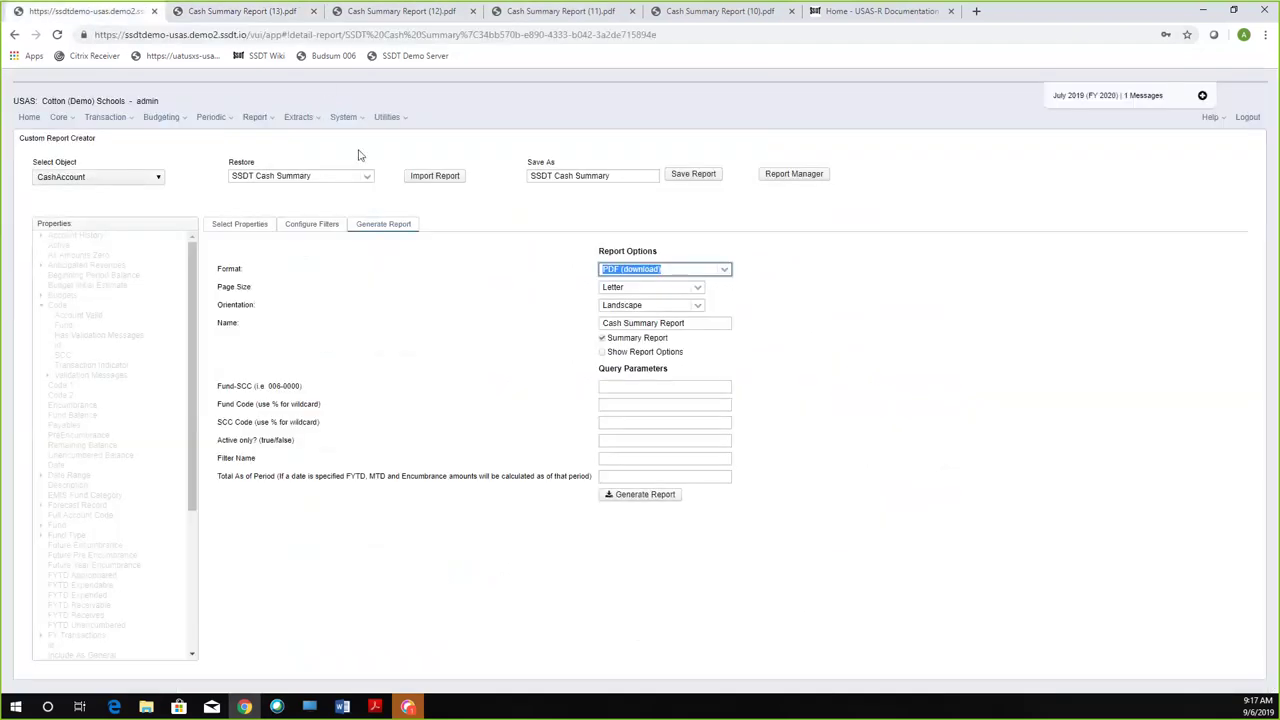
pyautogui.click(312, 225)
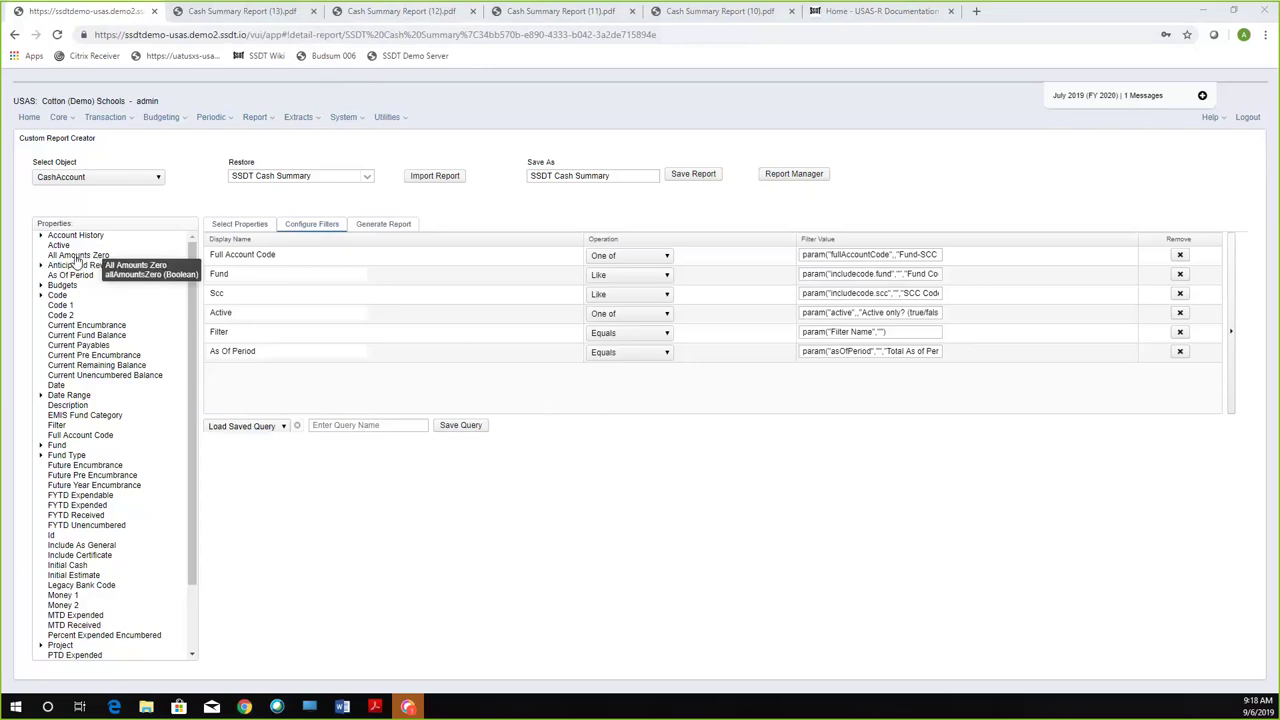
pyautogui.moveTo(66, 258); pyautogui.dragTo(303, 381)
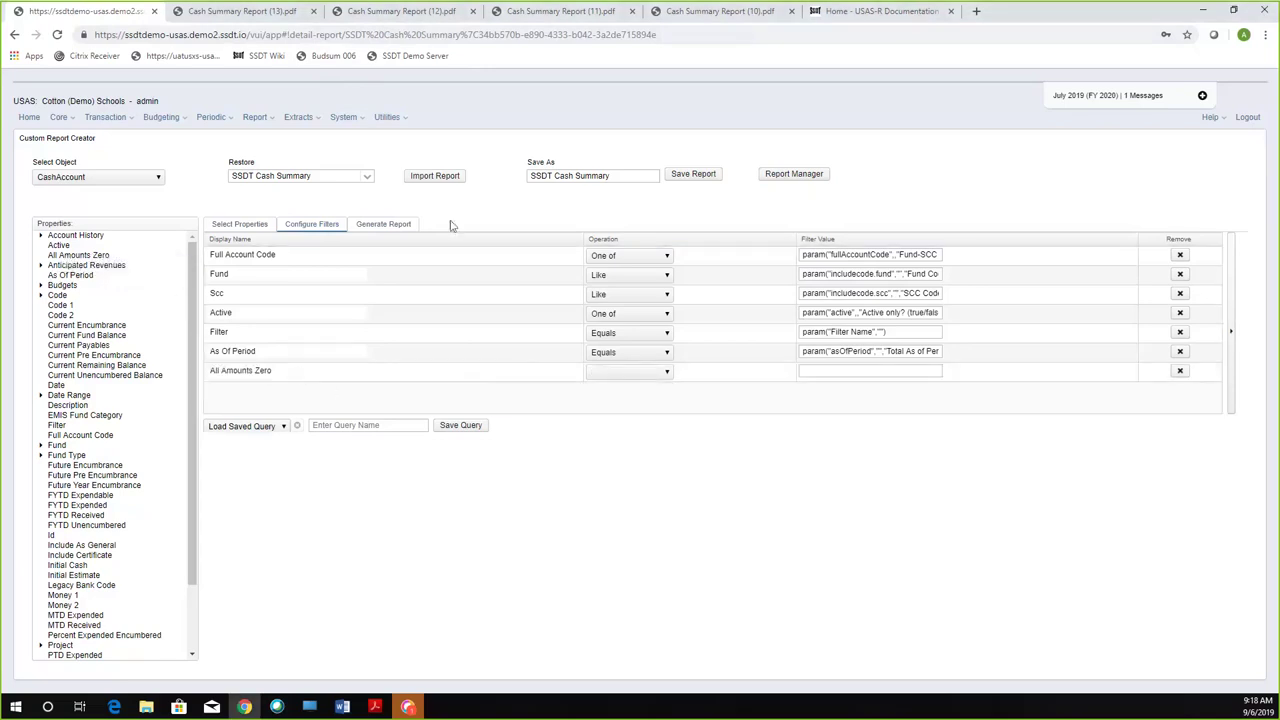
pyautogui.click(409, 16)
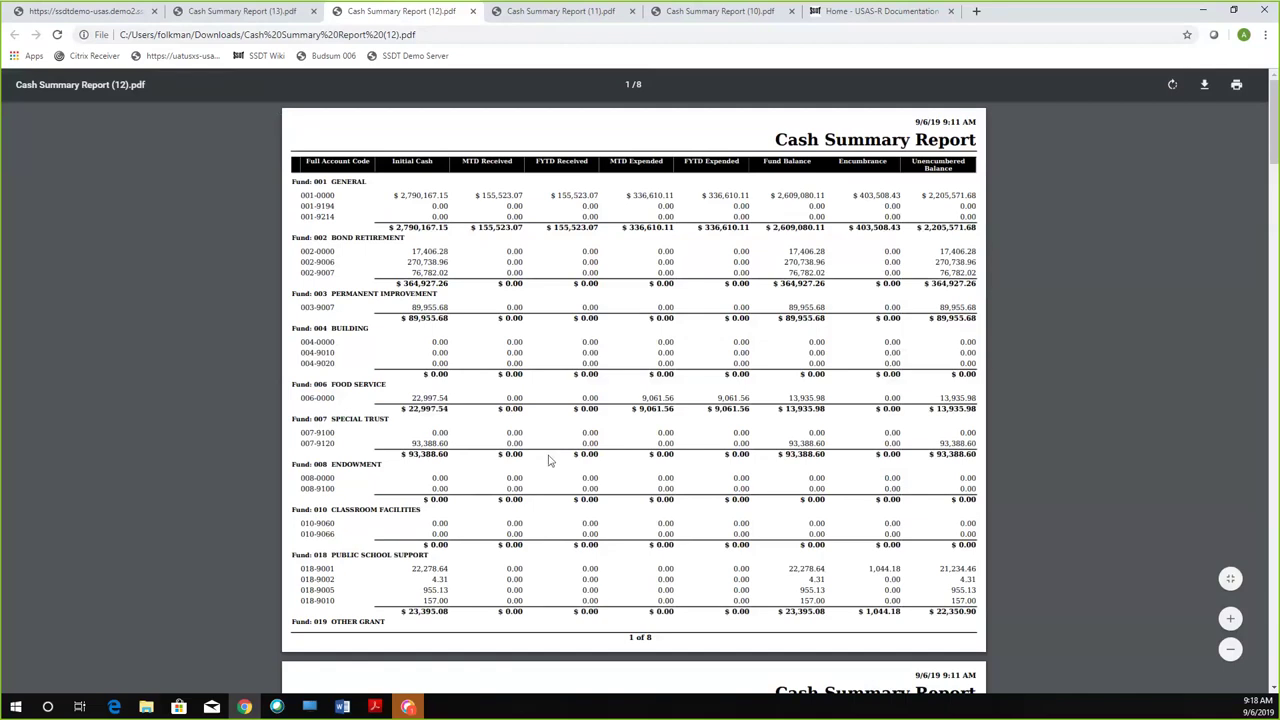
pyautogui.moveTo(435, 477); pyautogui.dragTo(975, 478)
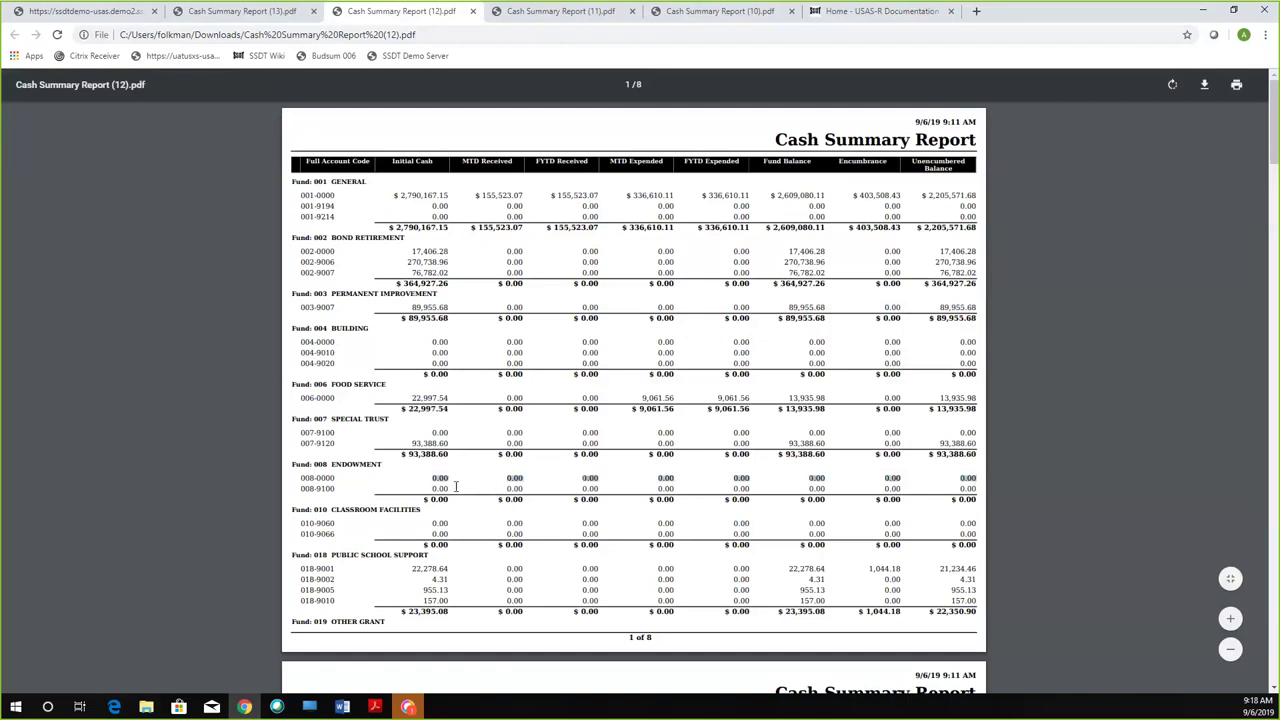
pyautogui.moveTo(429, 488); pyautogui.dragTo(520, 488)
pyautogui.tripleClick(662, 637)
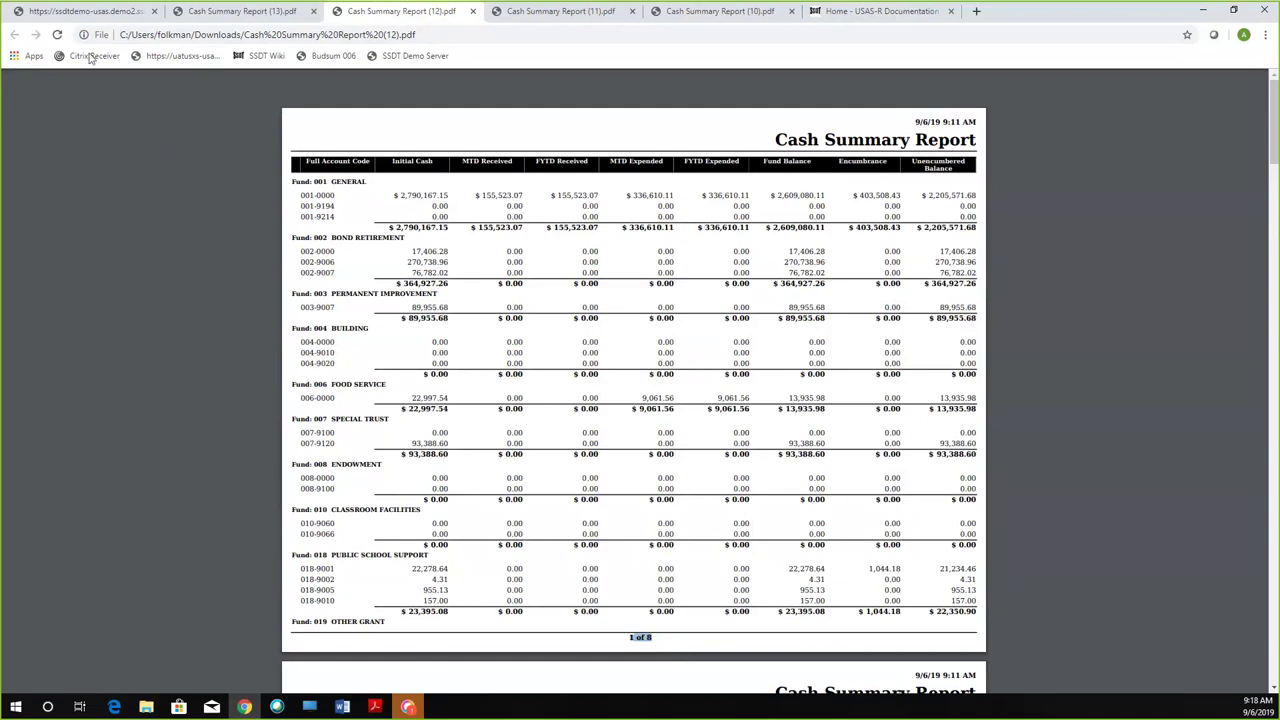
pyautogui.click(88, 14)
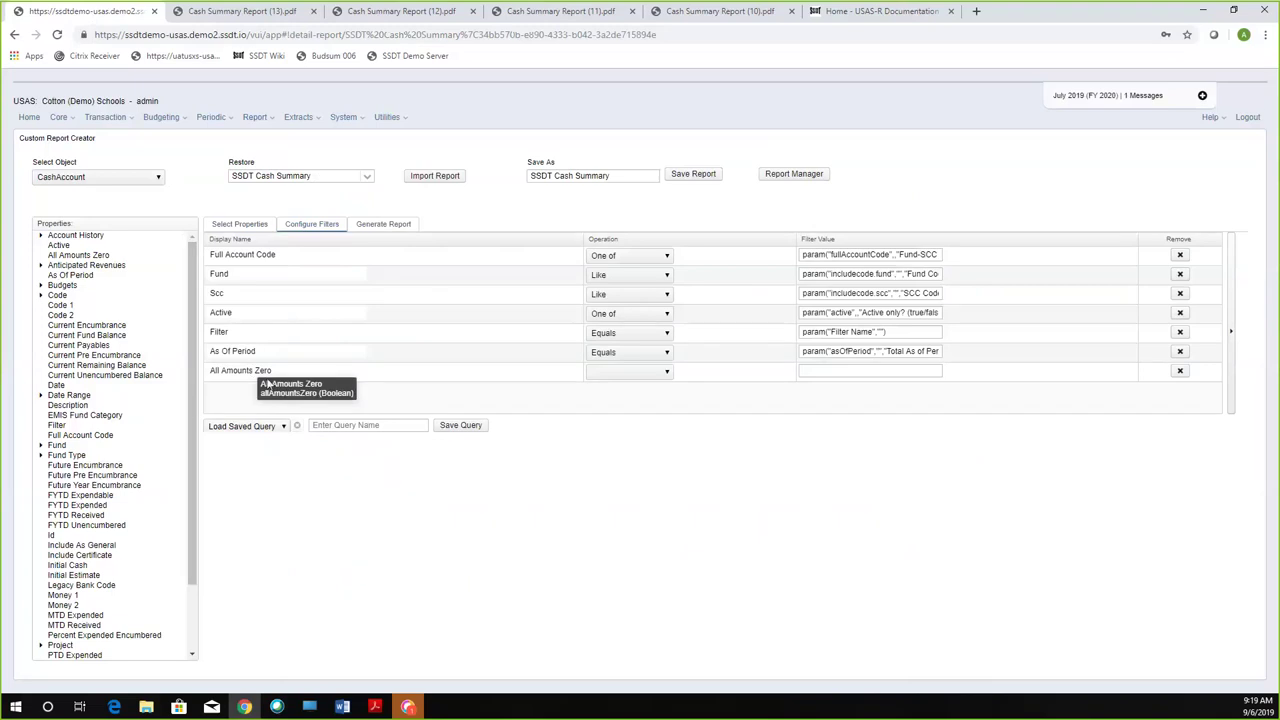
# Step: Set the All Amounts Zero filter to Equals with filter value f
pyautogui.click(643, 375)
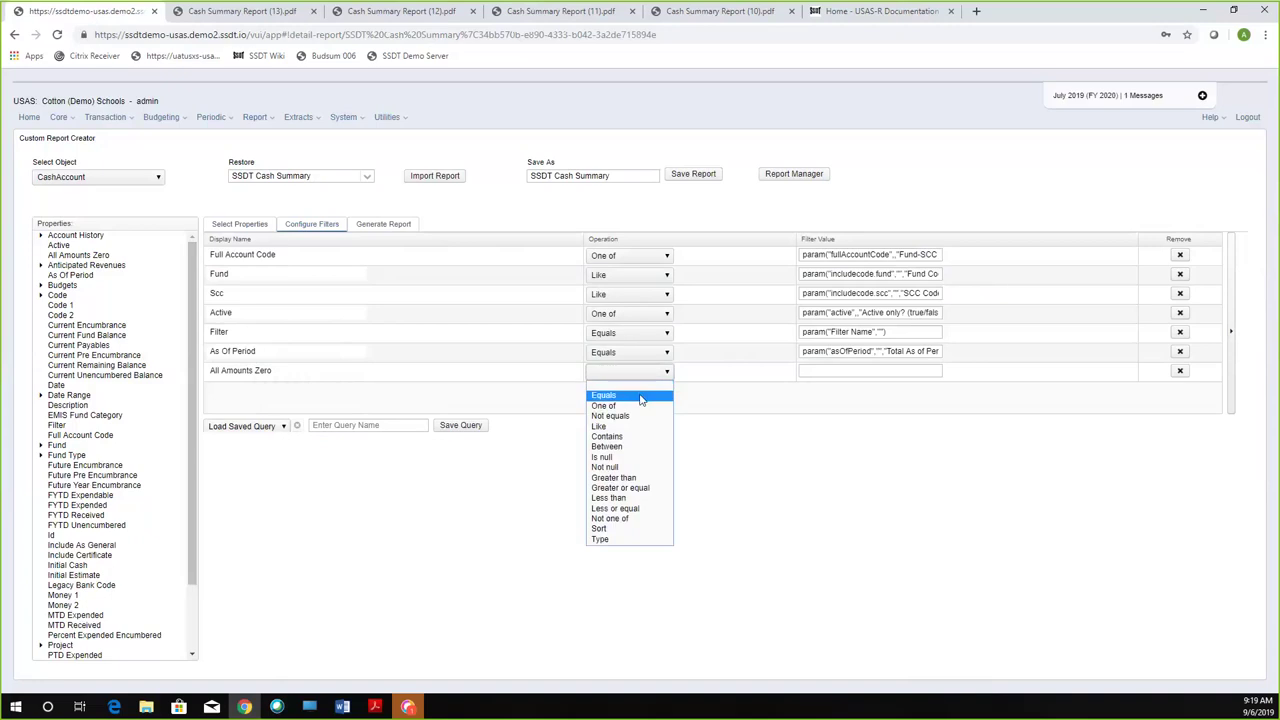
pyautogui.click(641, 396)
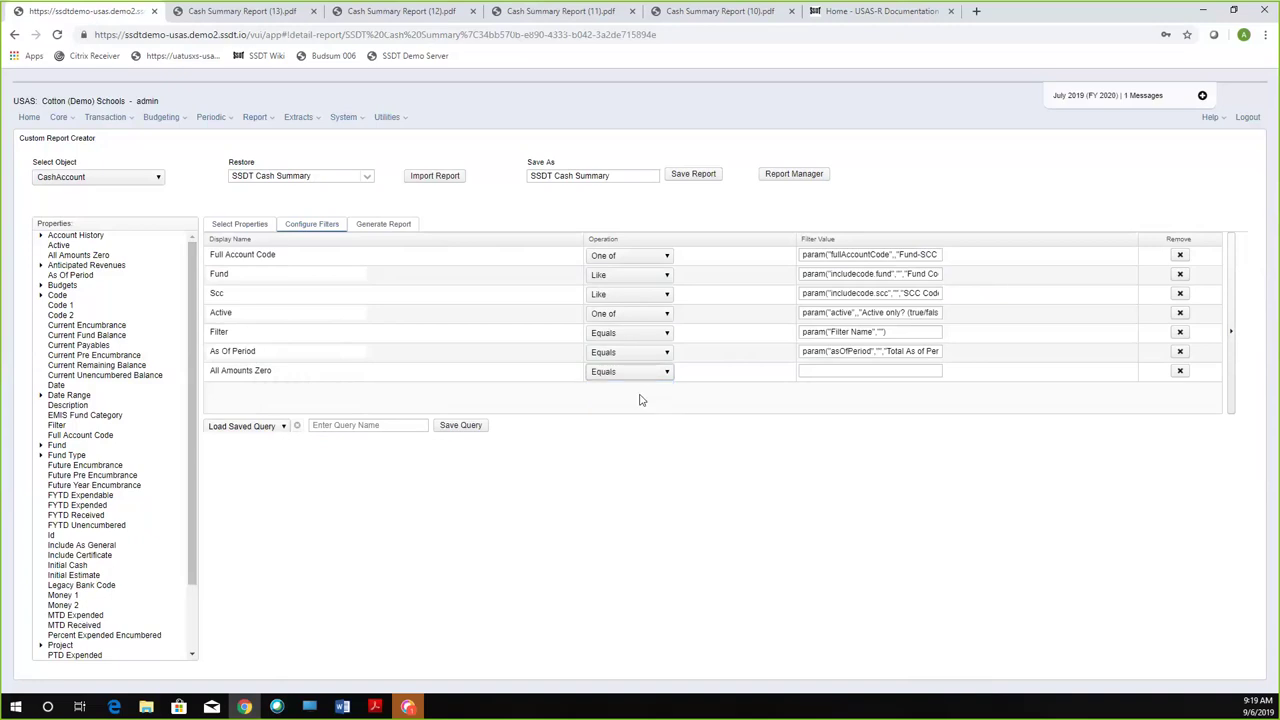
pyautogui.click(815, 371)
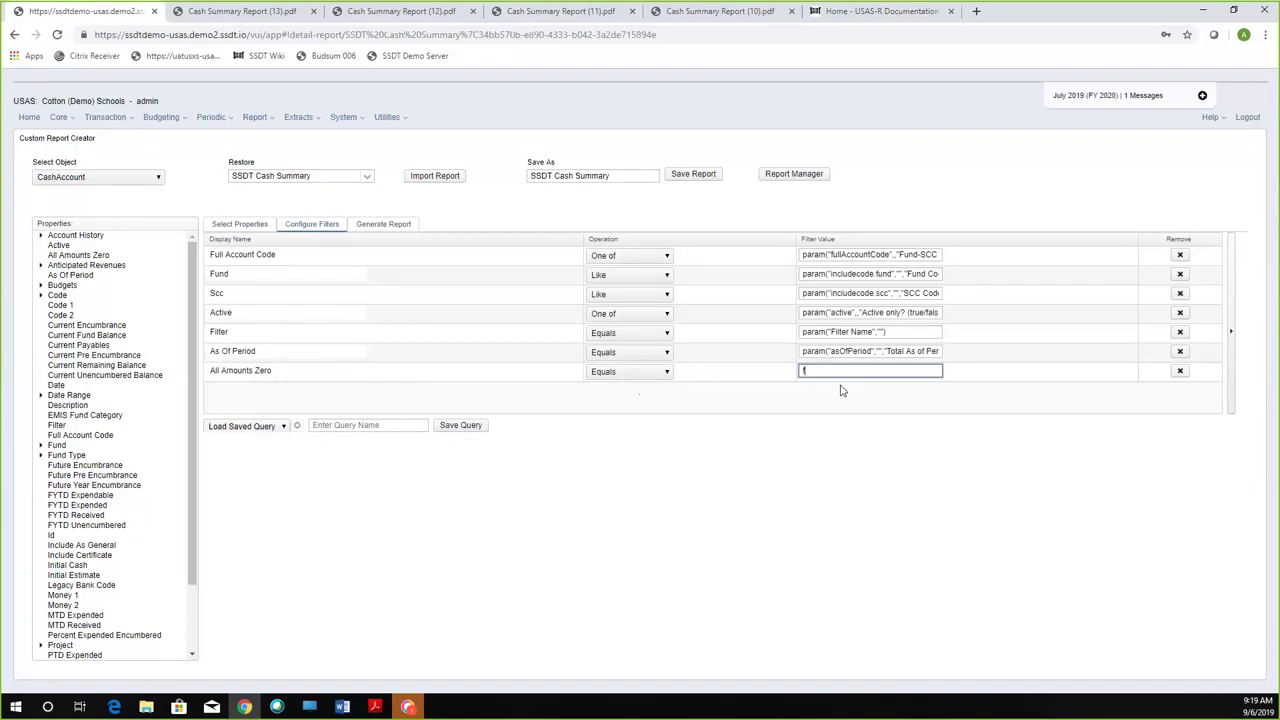
pyautogui.click(383, 224)
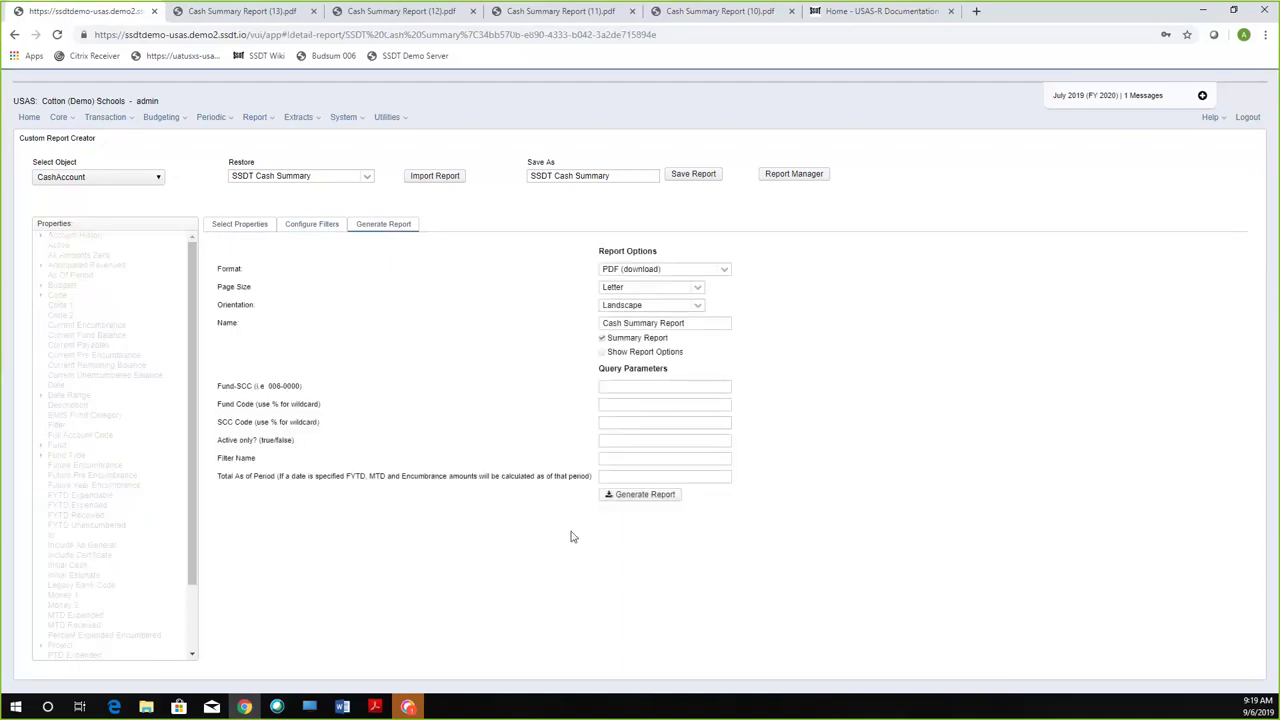
# Step: Generate the filtered report and open the downloaded Cash Summary Report (14).pdf
pyautogui.click(638, 494)
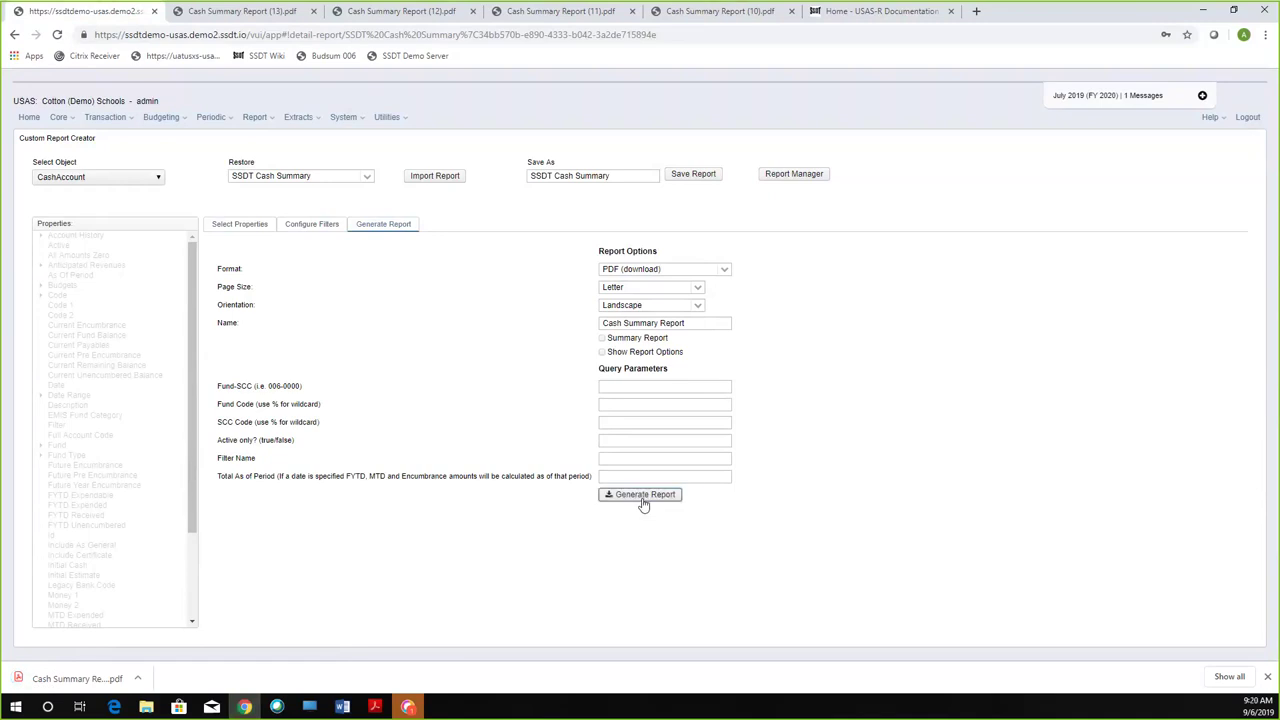
pyautogui.click(138, 678)
pyautogui.click(188, 577)
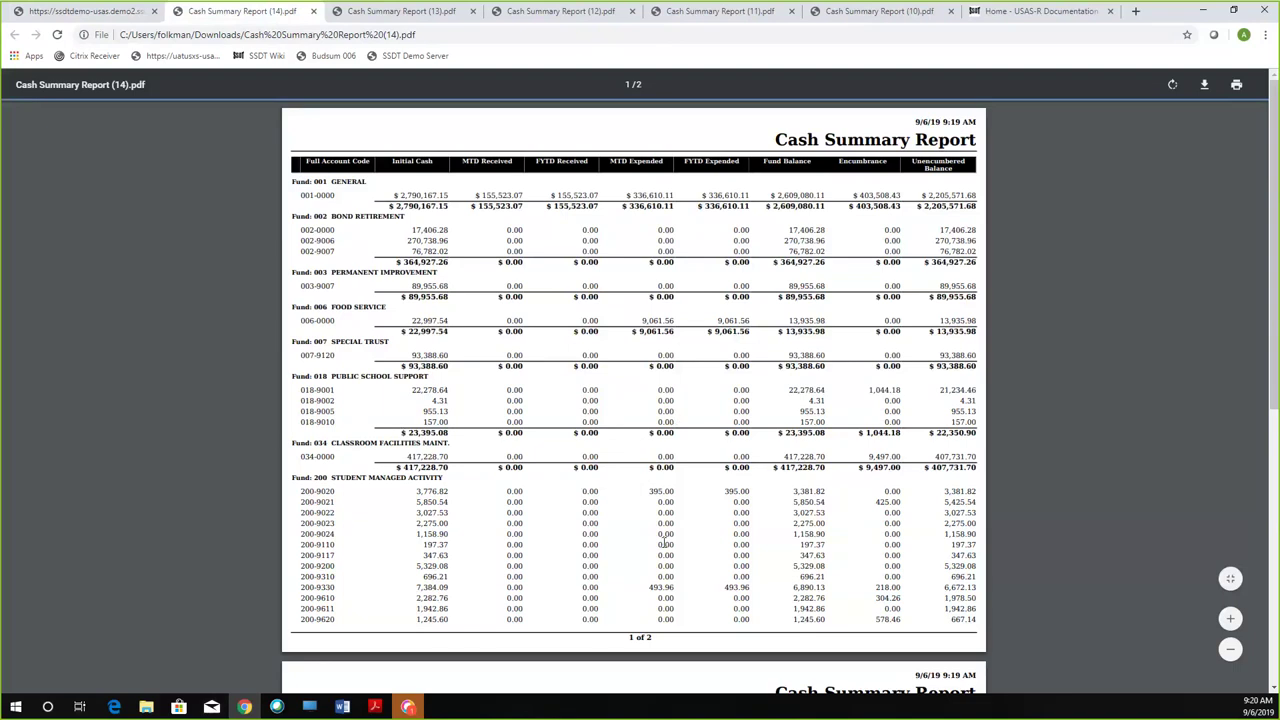
pyautogui.moveTo(625, 634); pyautogui.dragTo(652, 638)
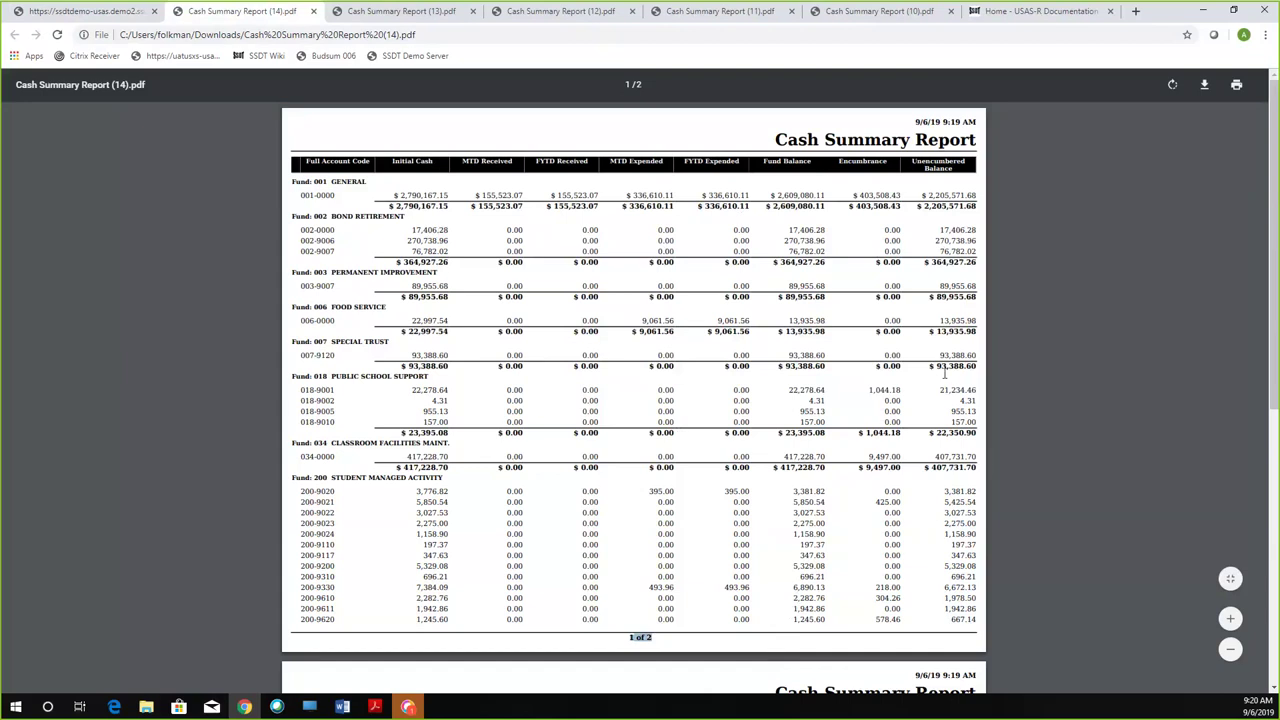
pyautogui.scroll(-1, 941, 389)
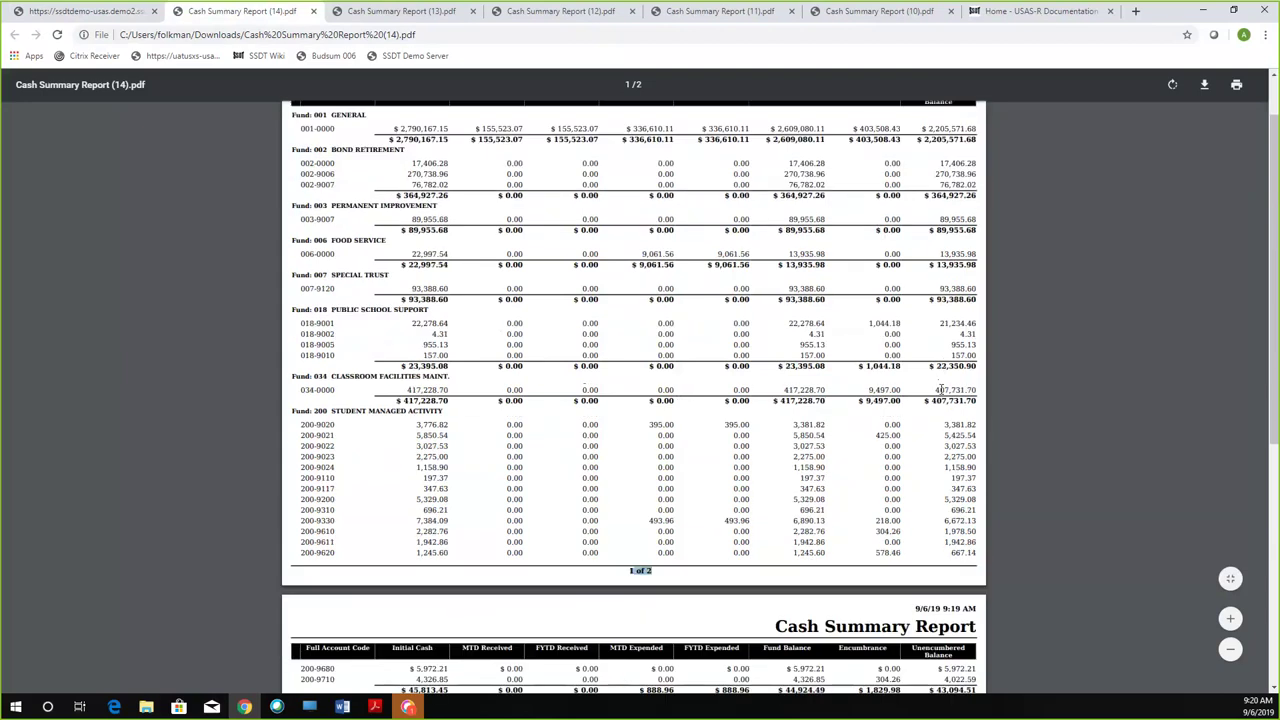
pyautogui.scroll(-6, 941, 389)
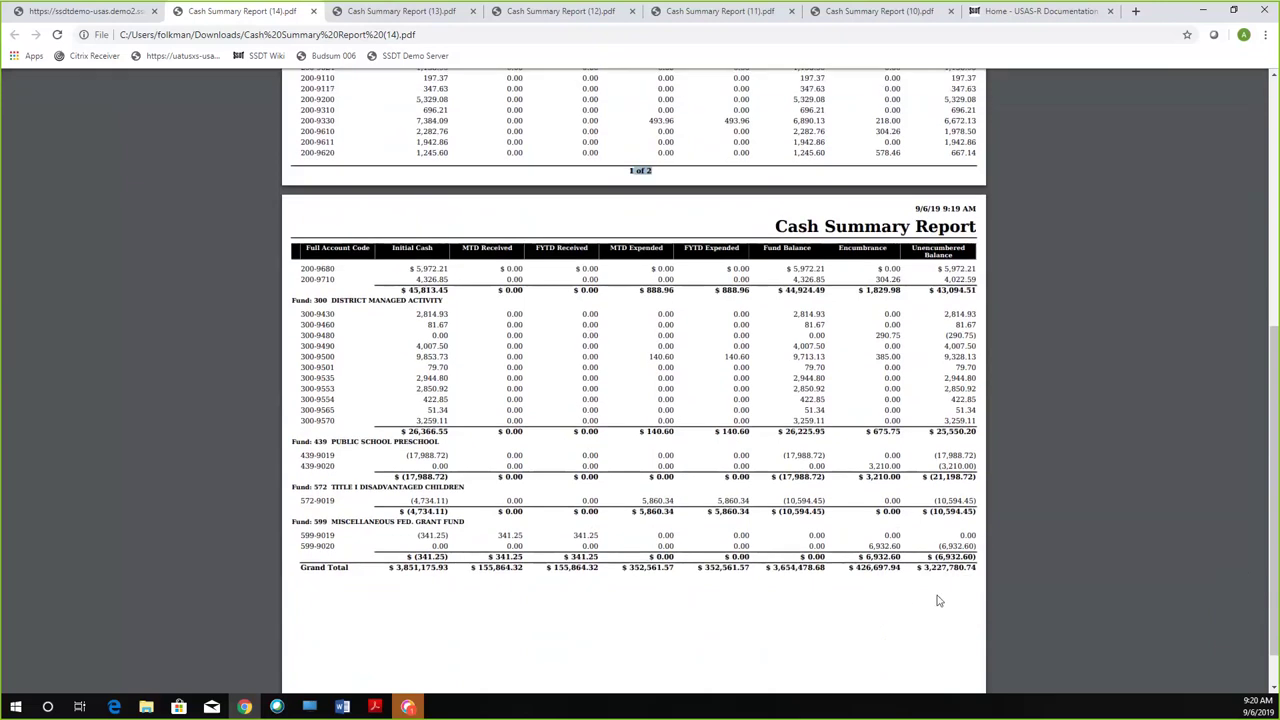
pyautogui.scroll(-1, 938, 600)
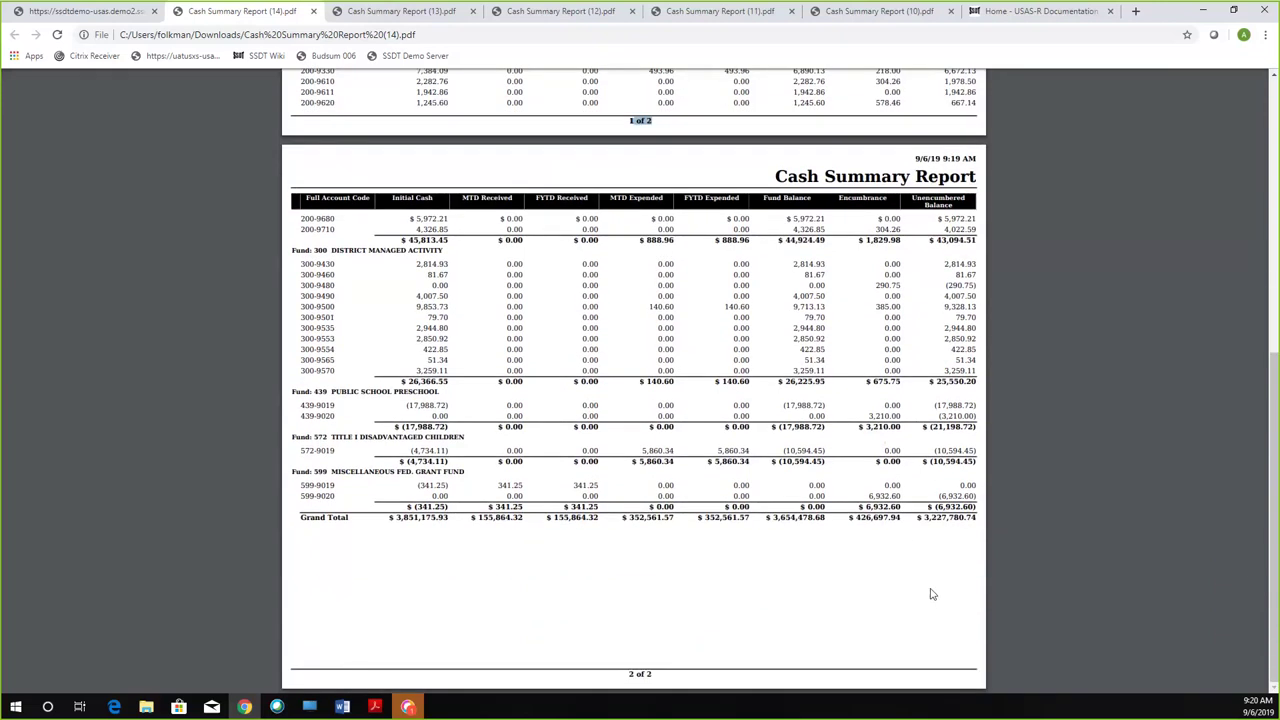
pyautogui.scroll(3, 930, 592)
pyautogui.scroll(5, 930, 592)
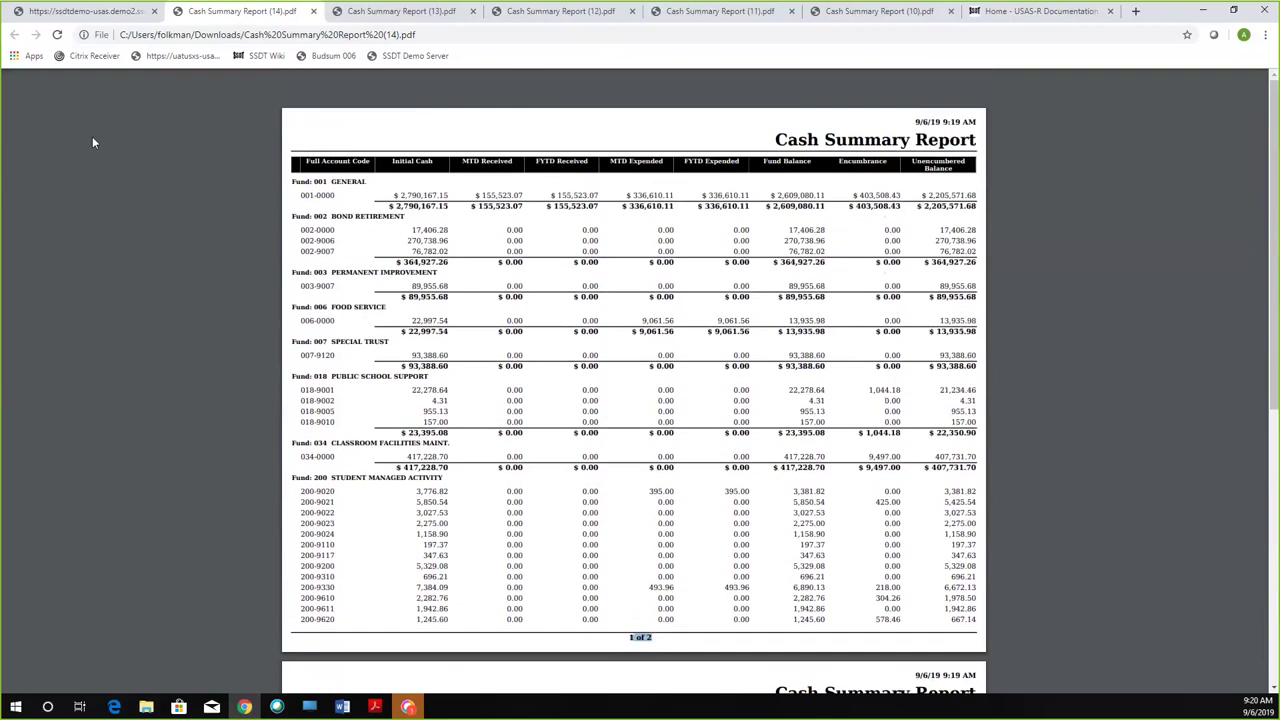
# Step: Replace the All Amounts Zero filter value with param("allAmountsZero") and confirm it appears under Generate Report
pyautogui.click(77, 12)
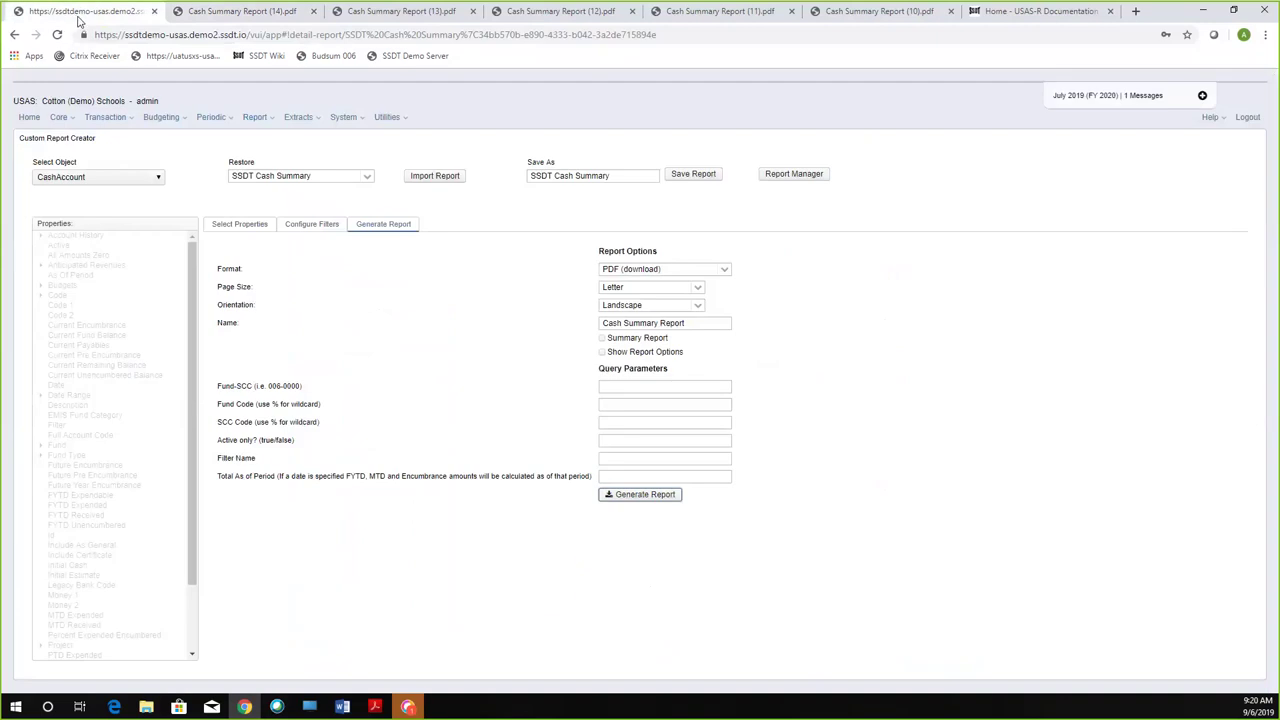
pyautogui.click(293, 224)
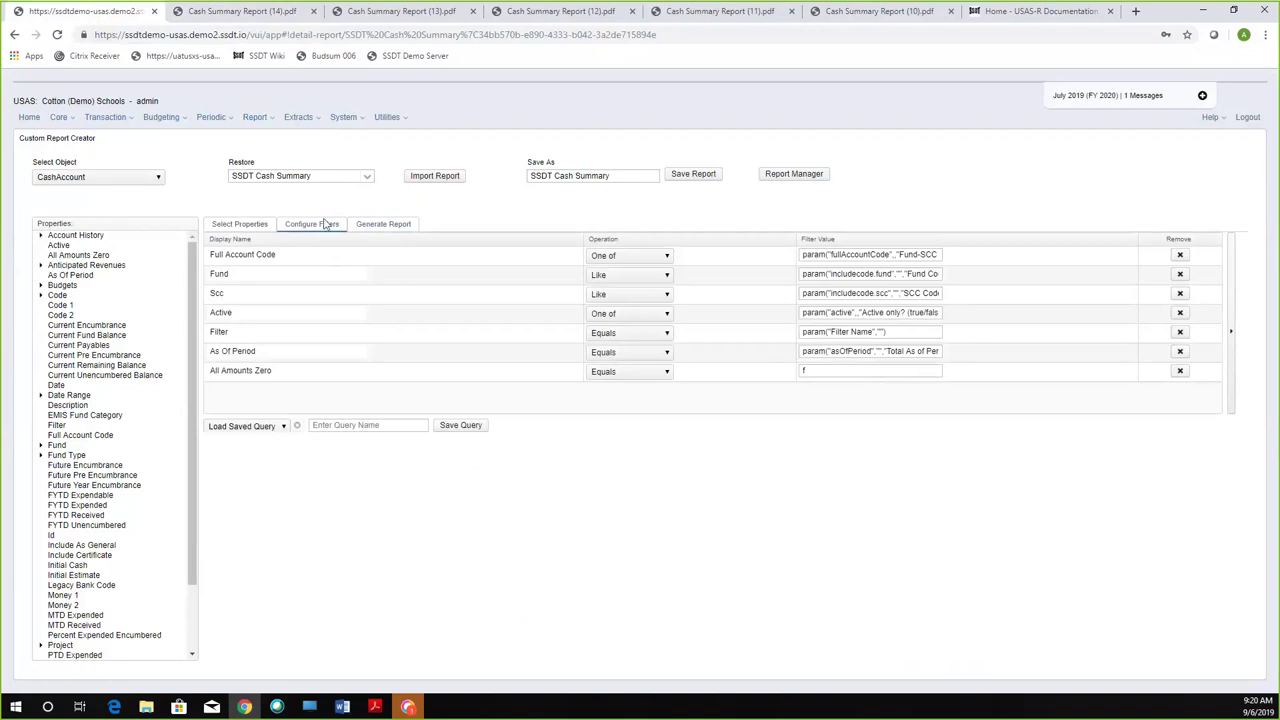
pyautogui.click(801, 372)
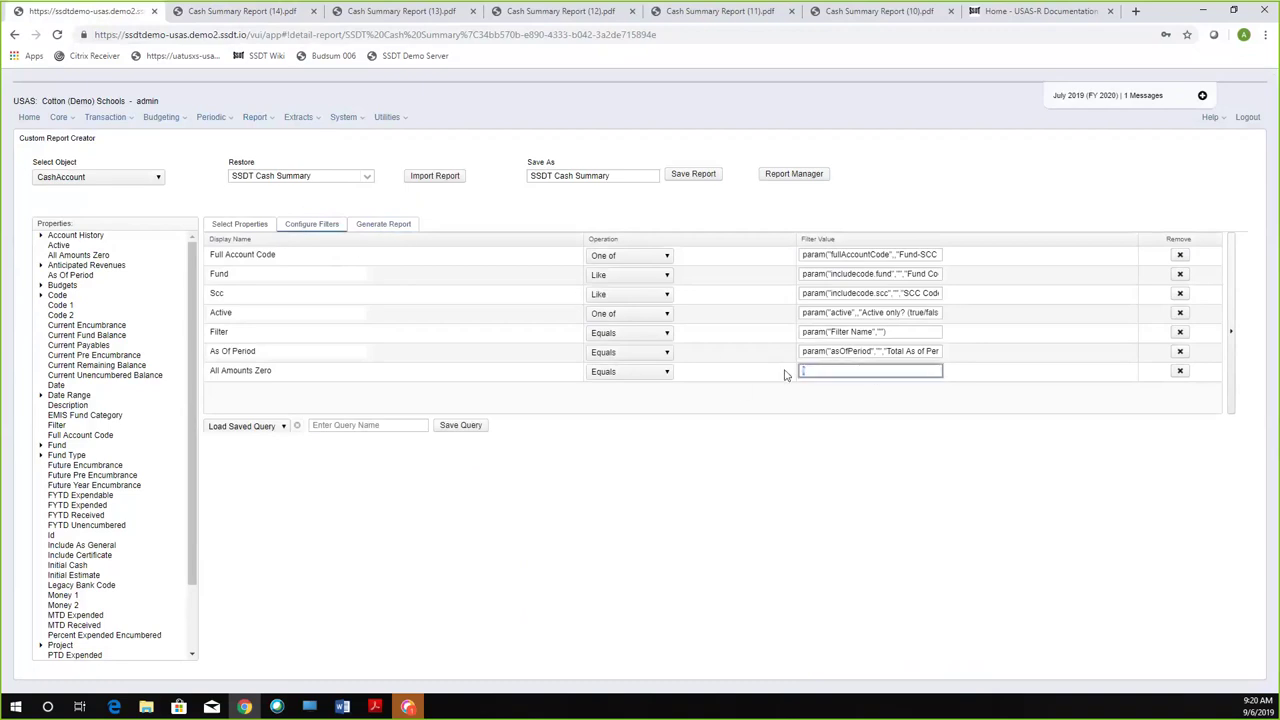
pyautogui.write('param')
pyautogui.write('allAmountsZero")')
pyautogui.click(389, 228)
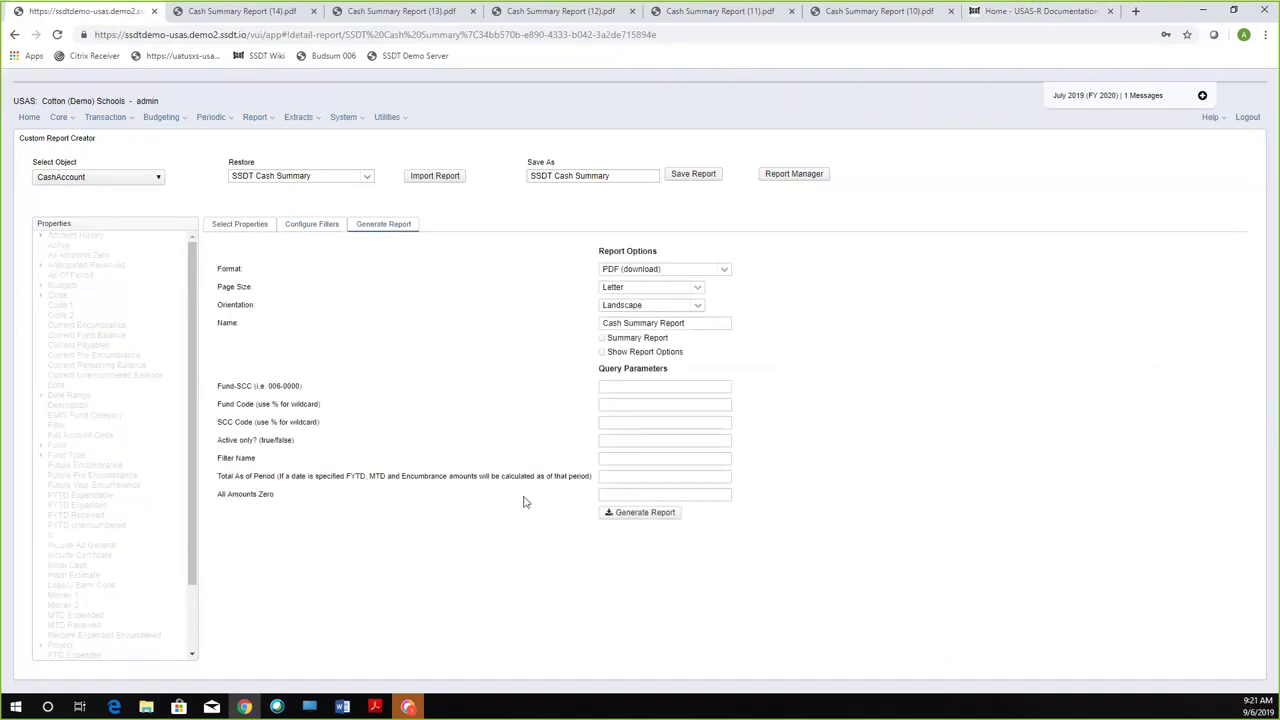
pyautogui.click(611, 494)
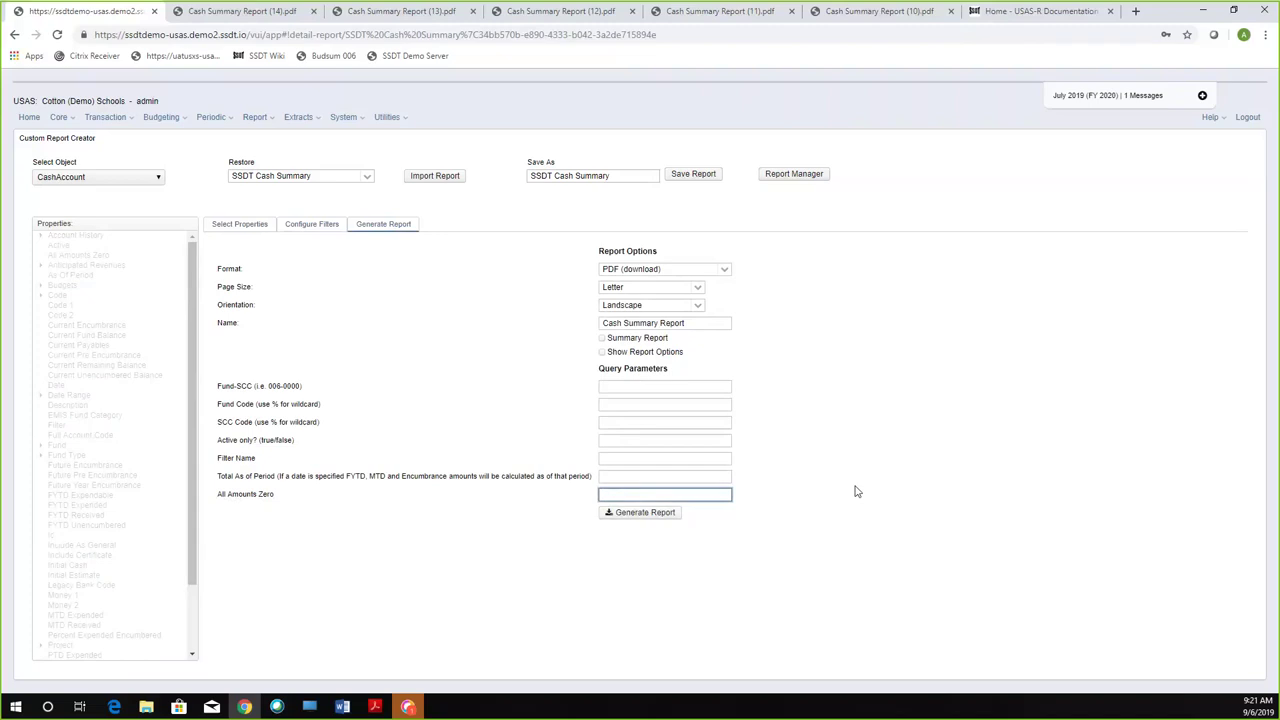
# Step: Open the Custom Report Creator documentation page at its Configure Filters section
pyautogui.click(1019, 14)
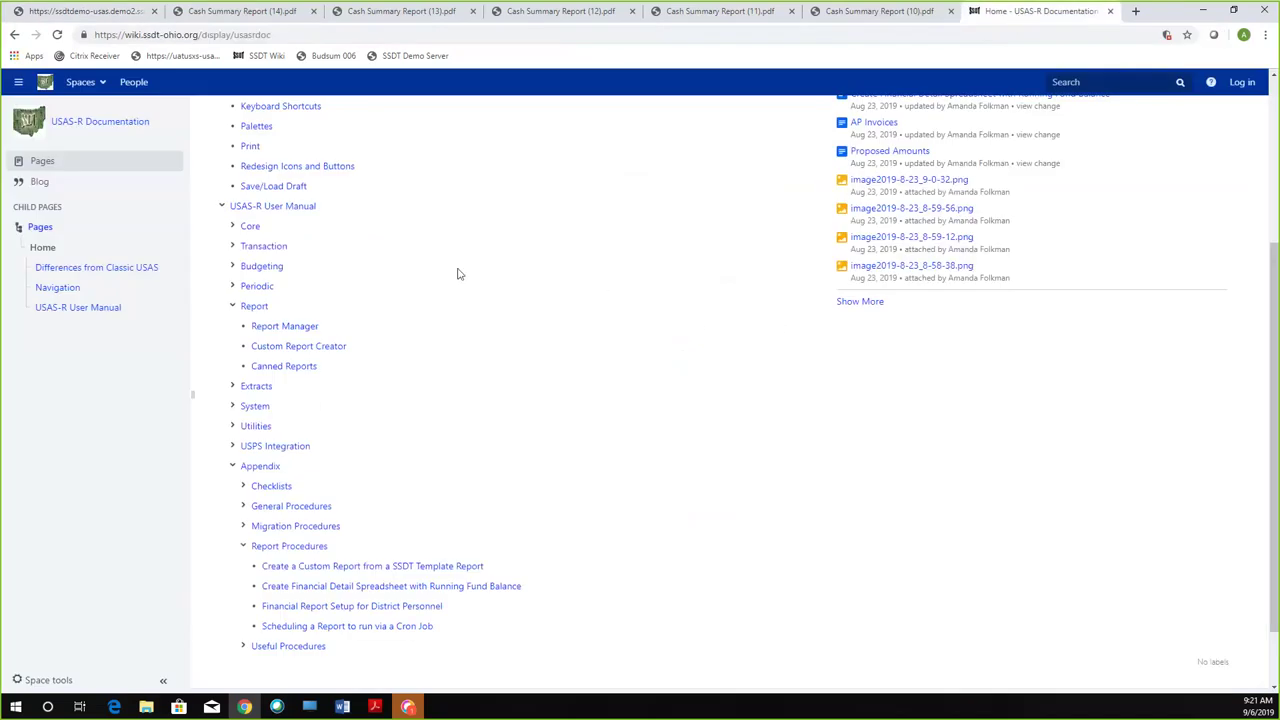
pyautogui.scroll(5, 399, 262)
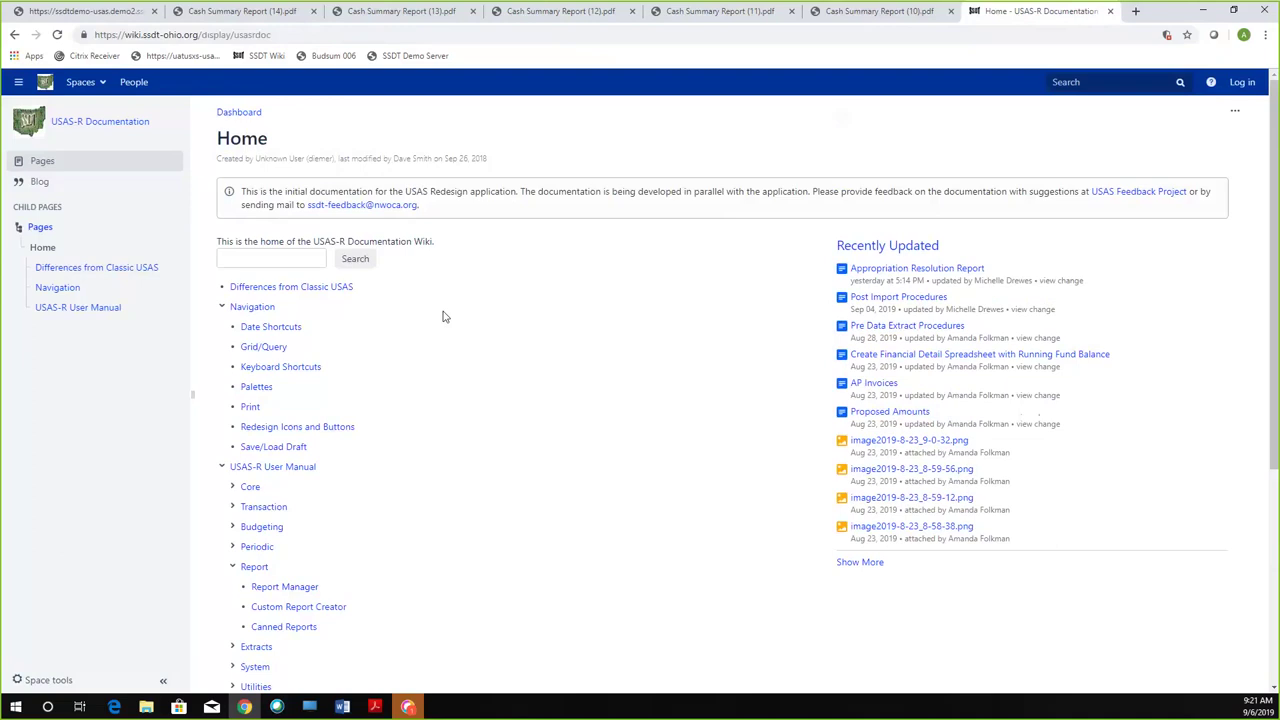
pyautogui.click(305, 612)
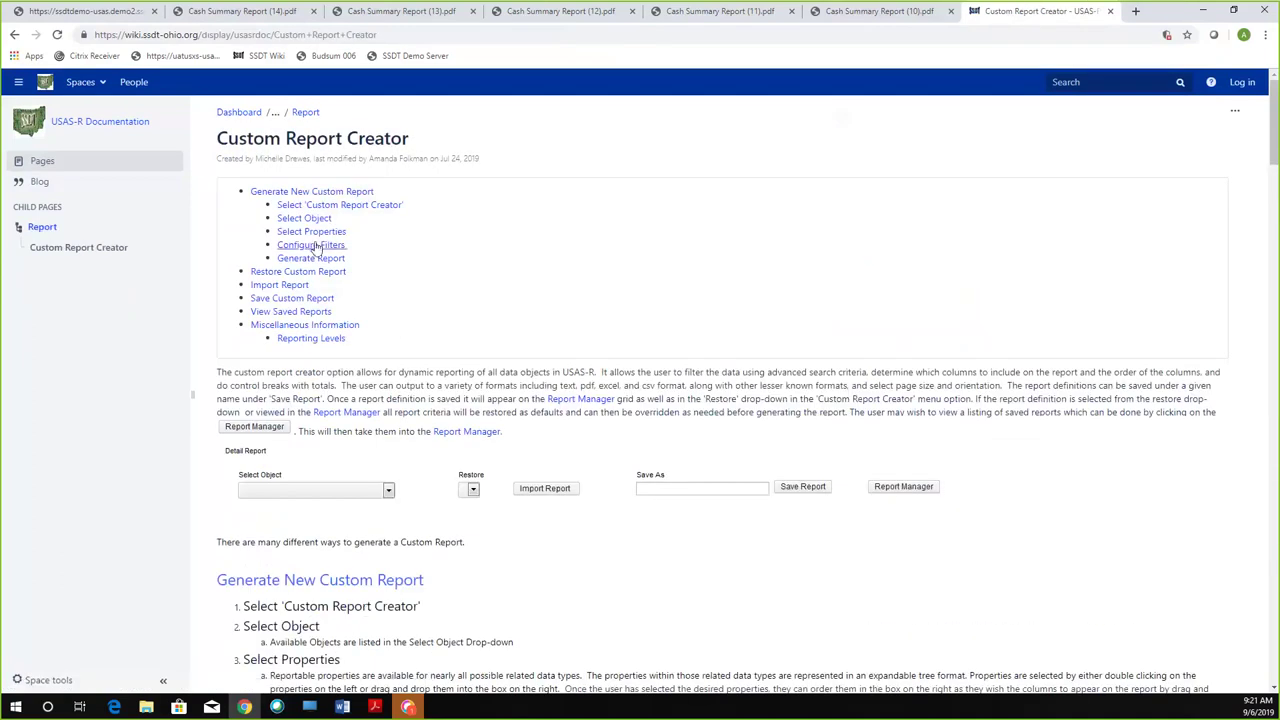
pyautogui.click(312, 245)
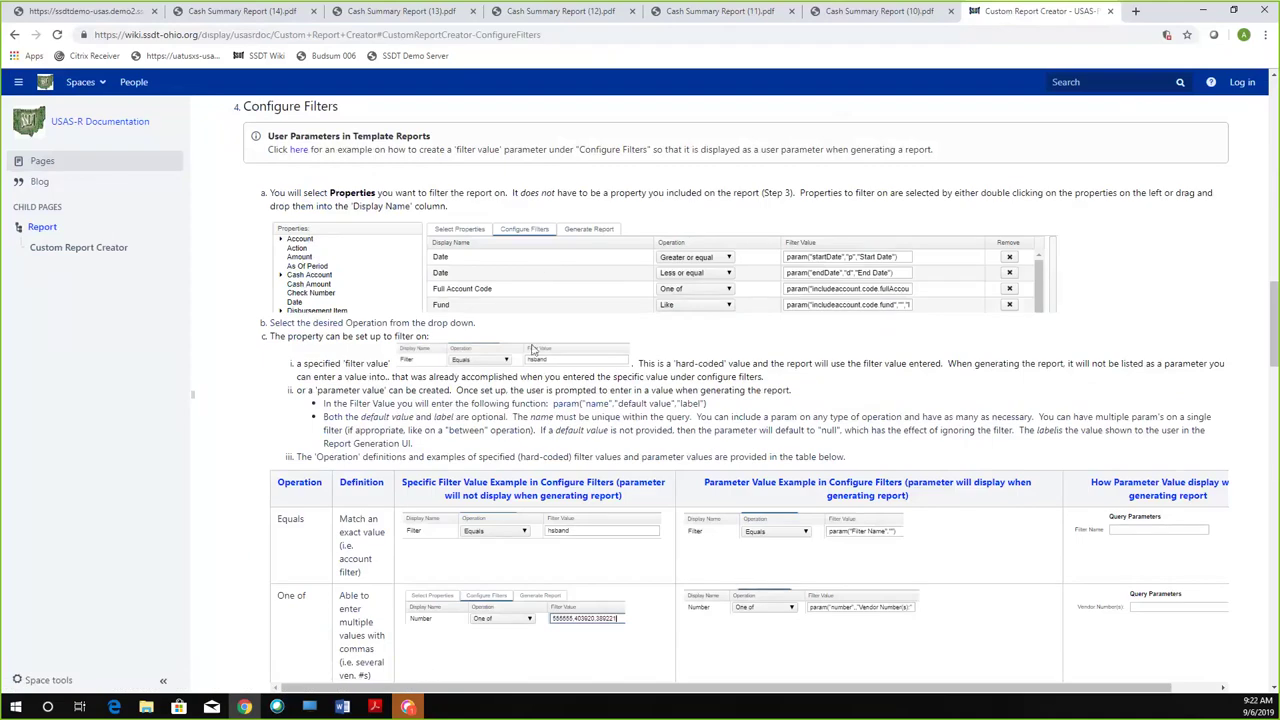
# Step: Read through the Configure Filters table, then go back to the SSDT Public Wiki main page
pyautogui.scroll(-1, 300, 470)
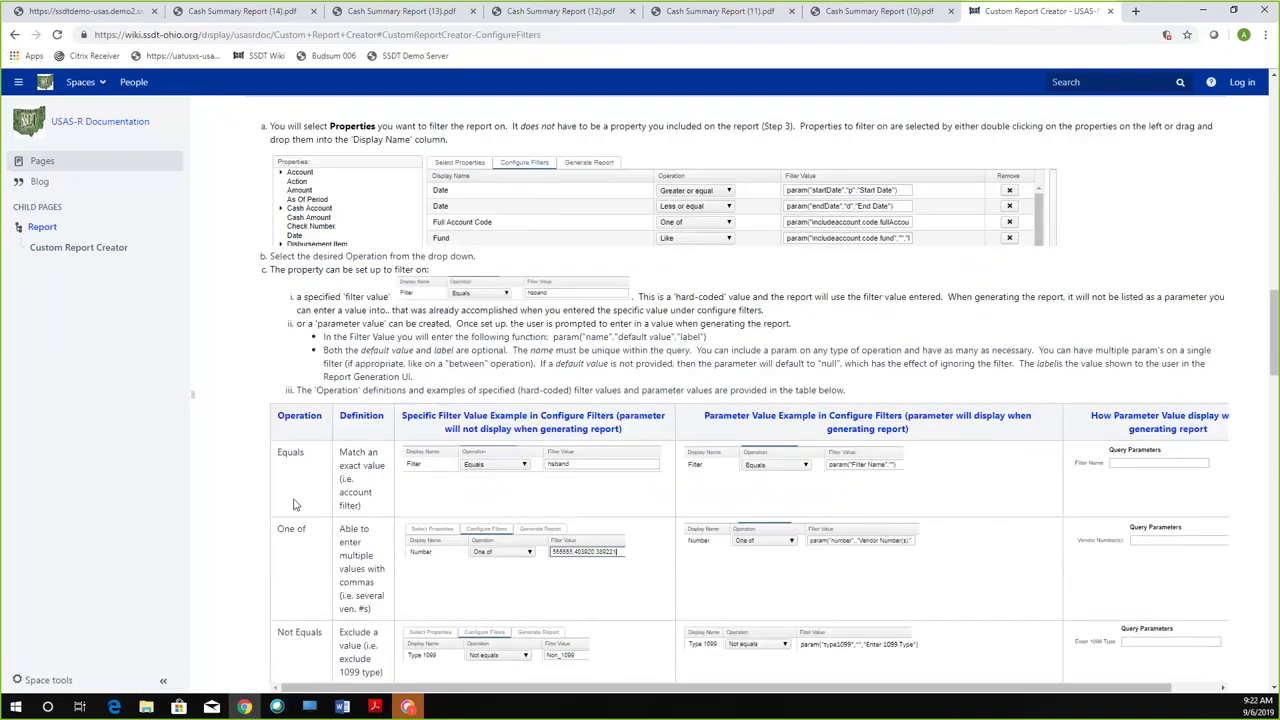
pyautogui.scroll(-1, 290, 665)
pyautogui.scroll(-1, 295, 651)
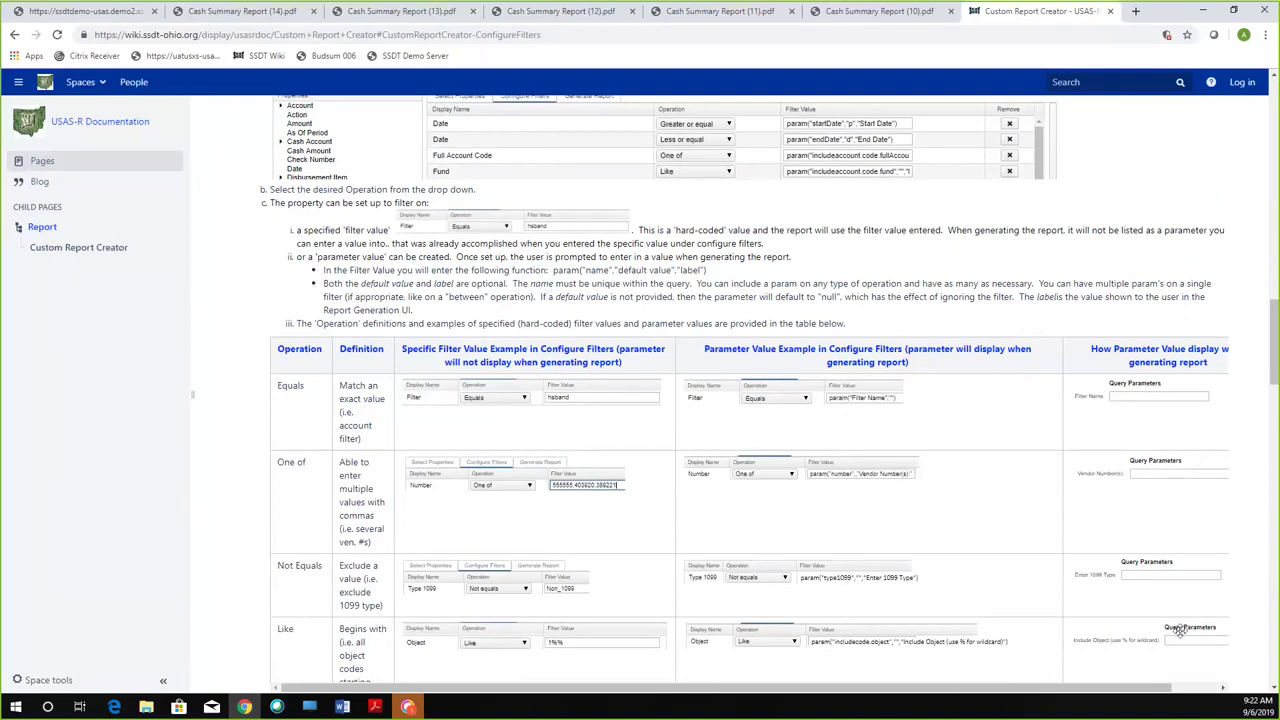
pyautogui.scroll(-1, 1170, 635)
pyautogui.hscroll(1, 1166, 640)
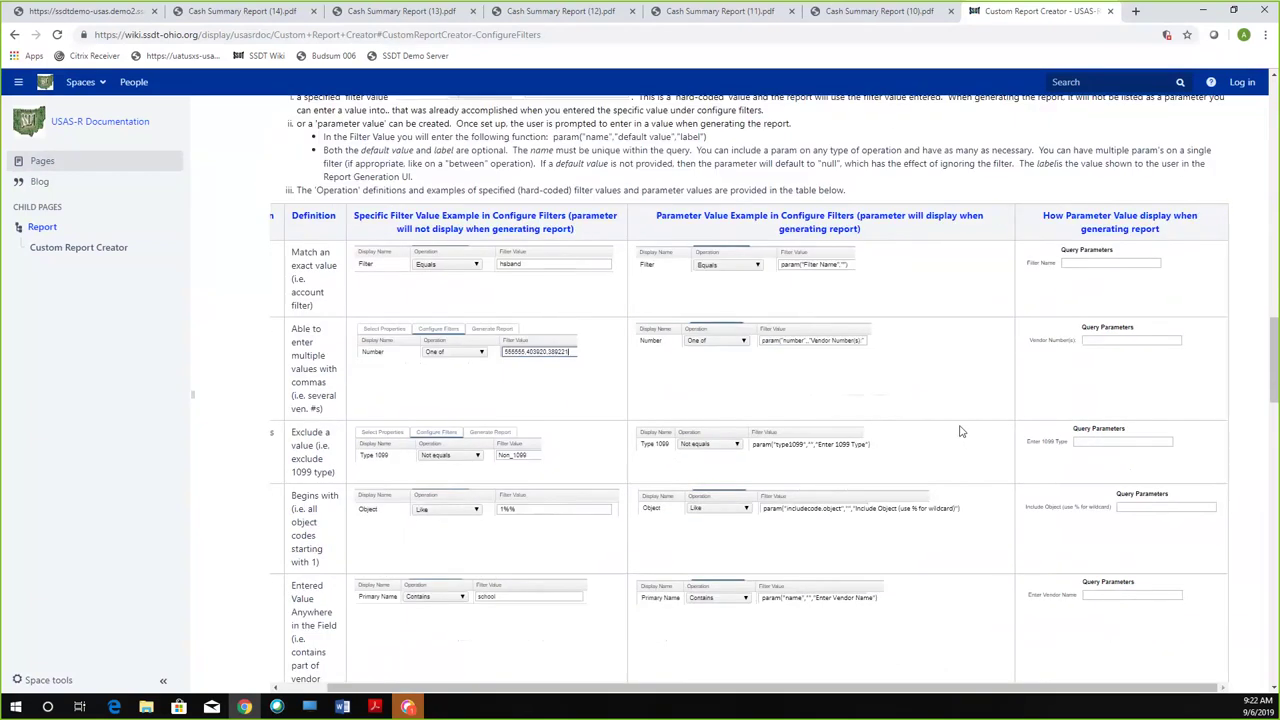
pyautogui.scroll(-1, 946, 492)
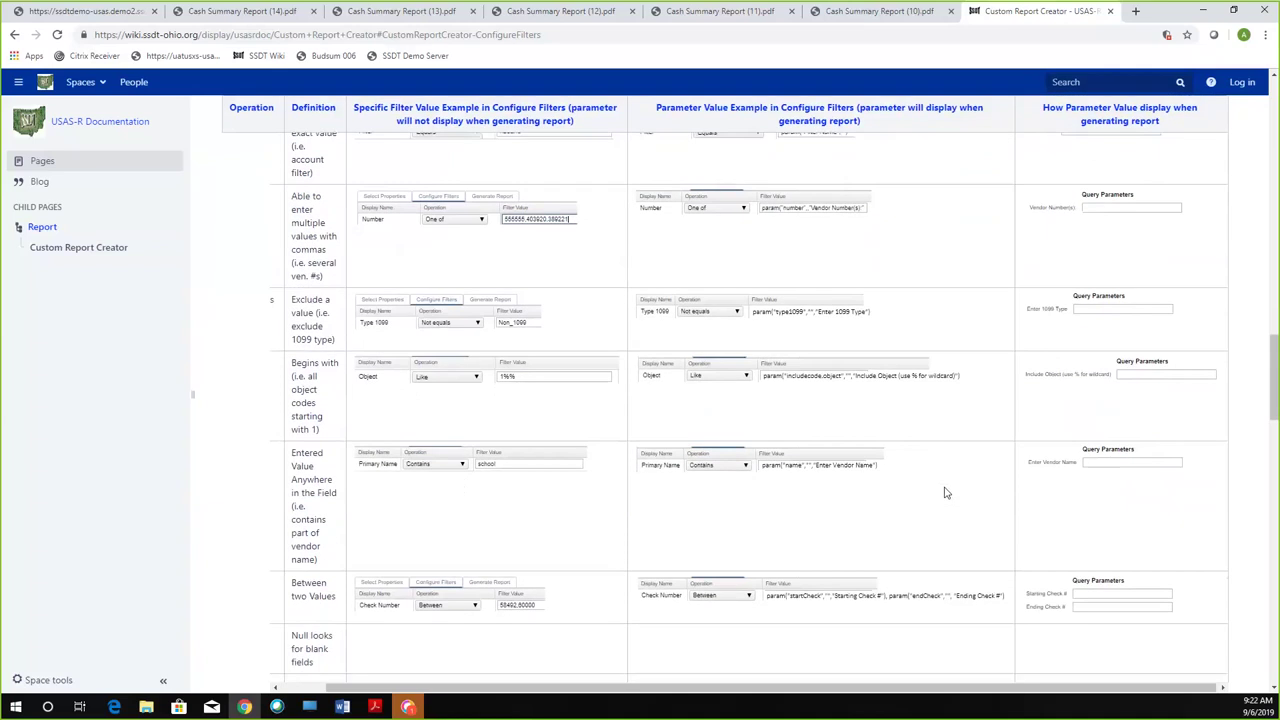
pyautogui.scroll(2, 946, 492)
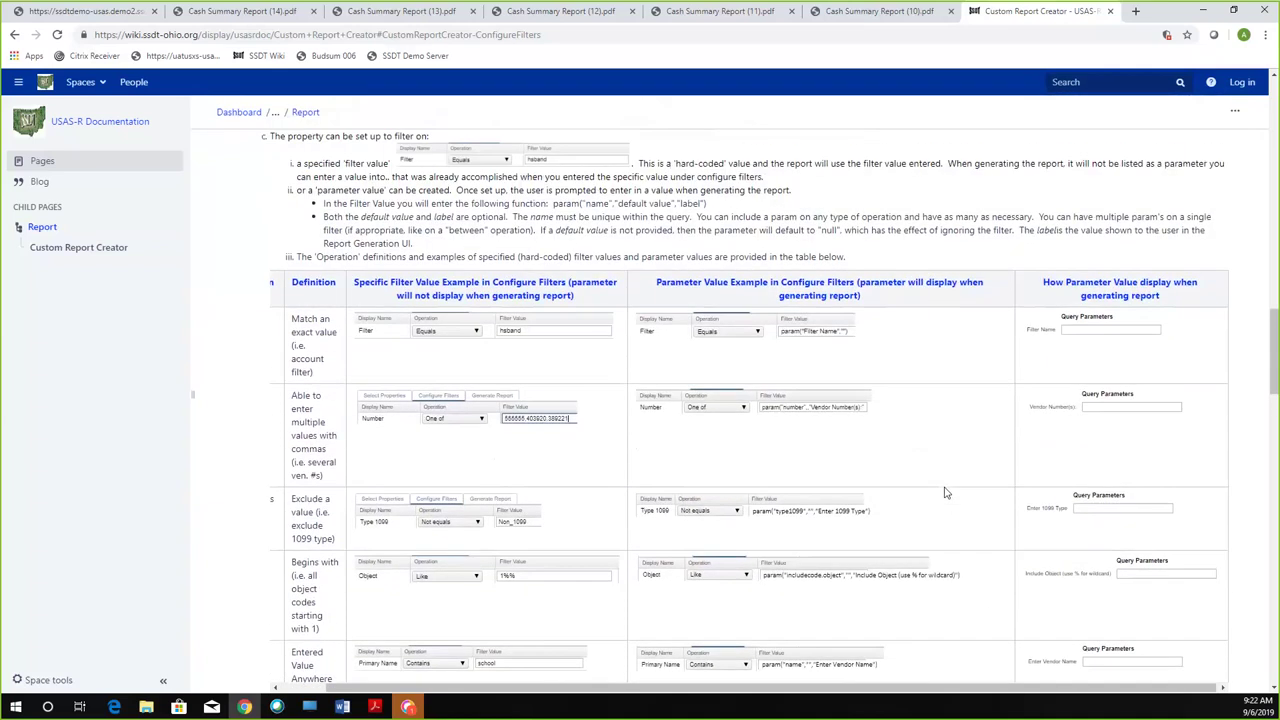
pyautogui.scroll(1, 946, 492)
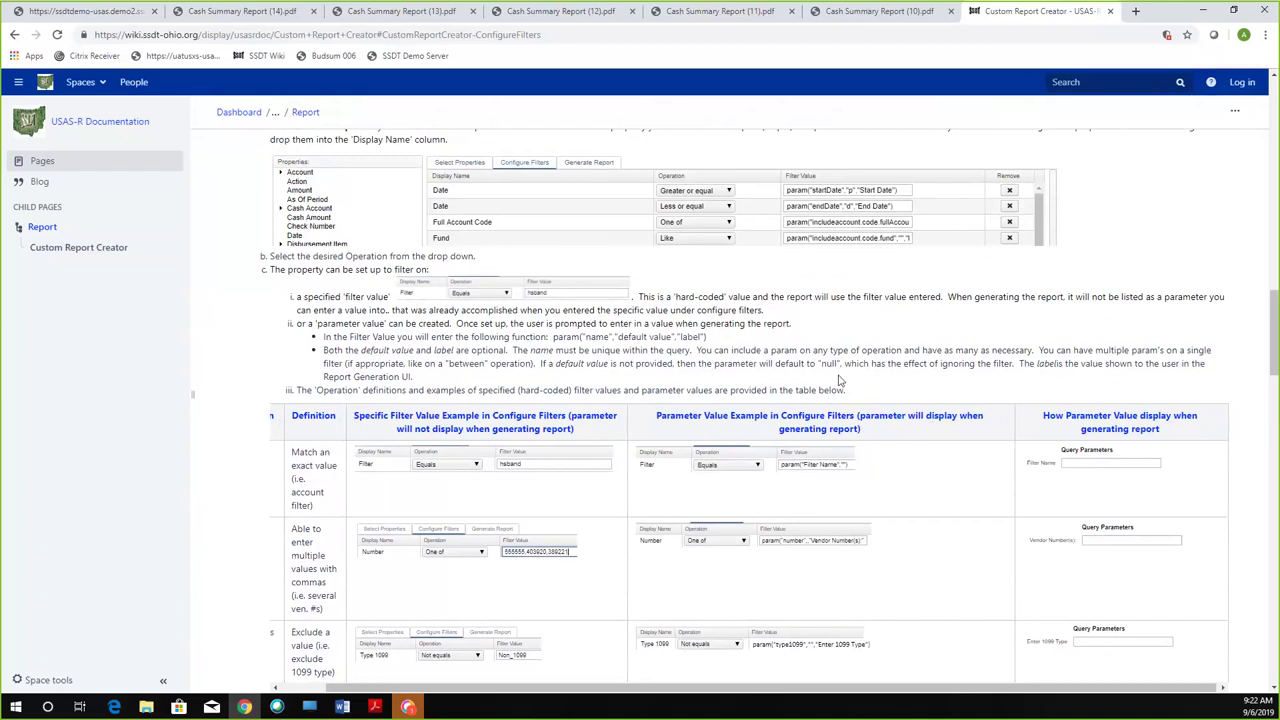
pyautogui.scroll(3, 245, 253)
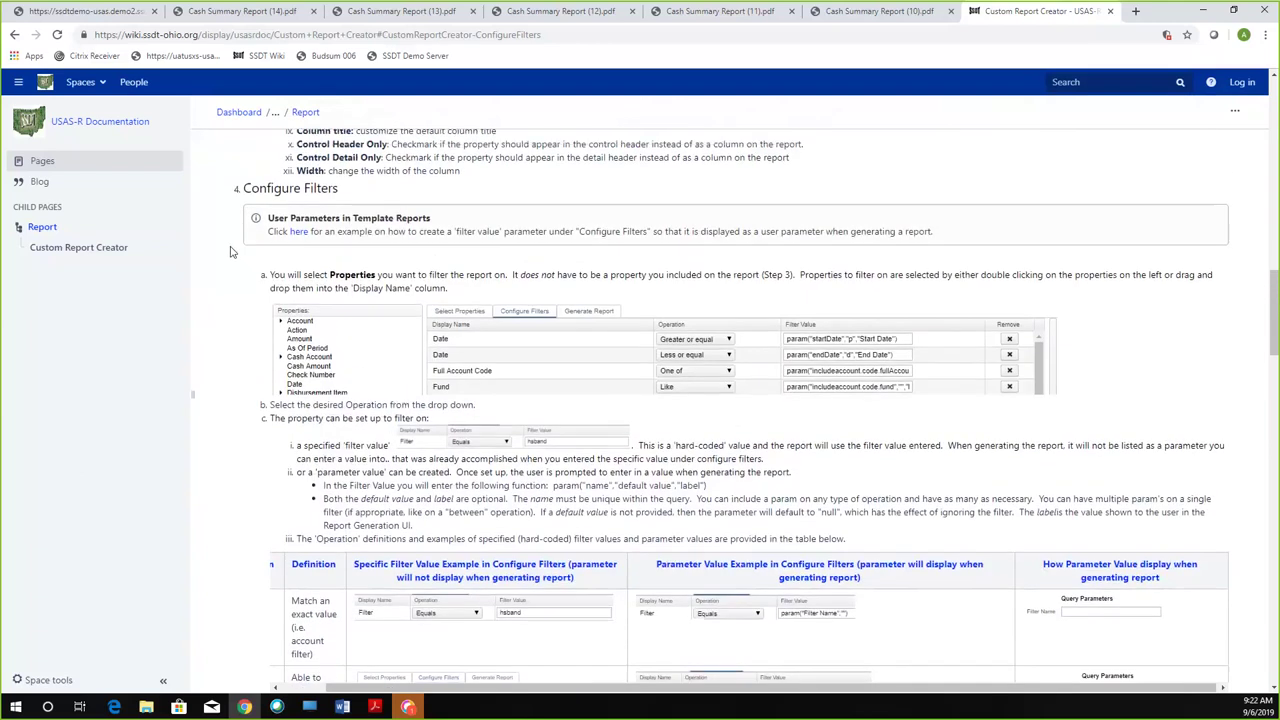
pyautogui.scroll(2, 230, 252)
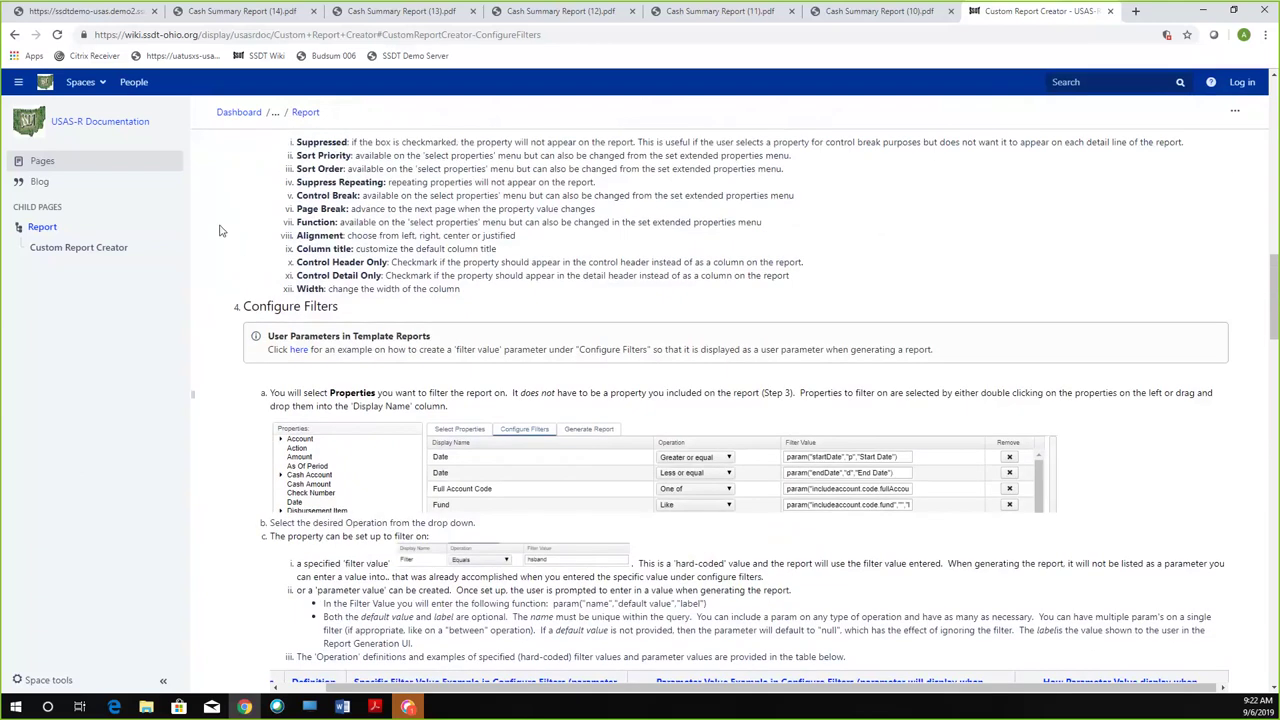
pyautogui.click(14, 35)
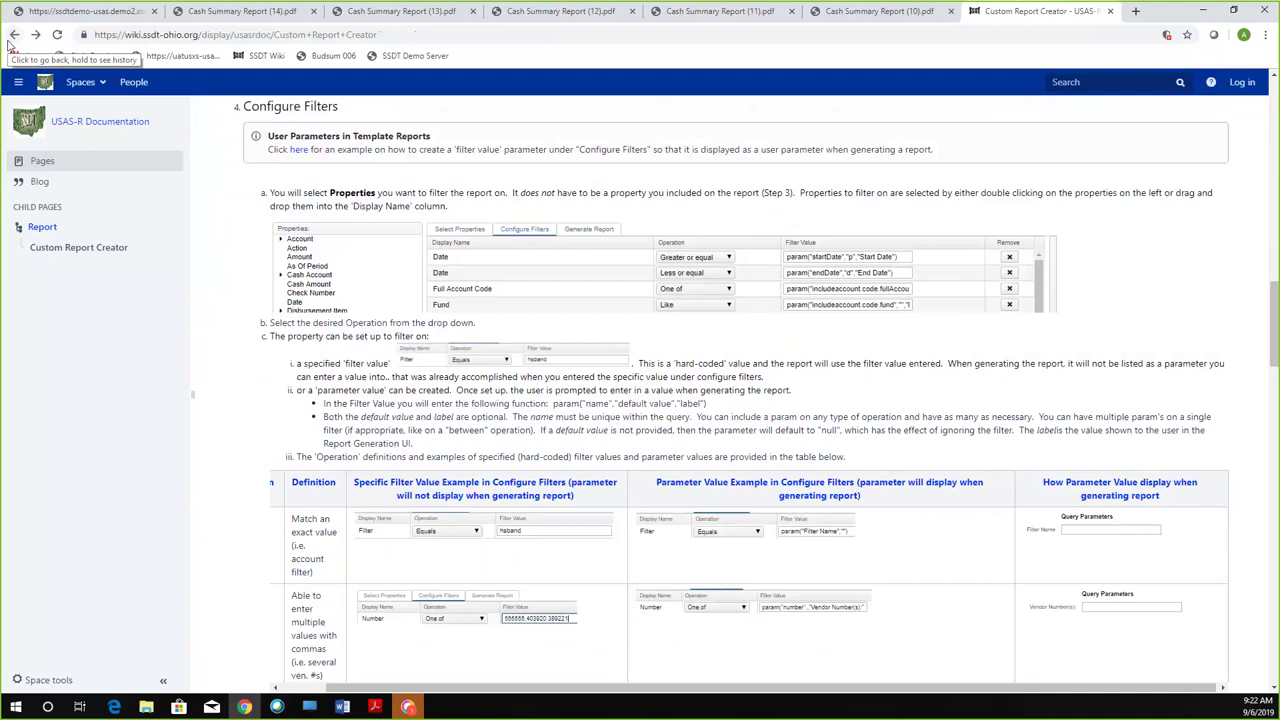
pyautogui.click(13, 38)
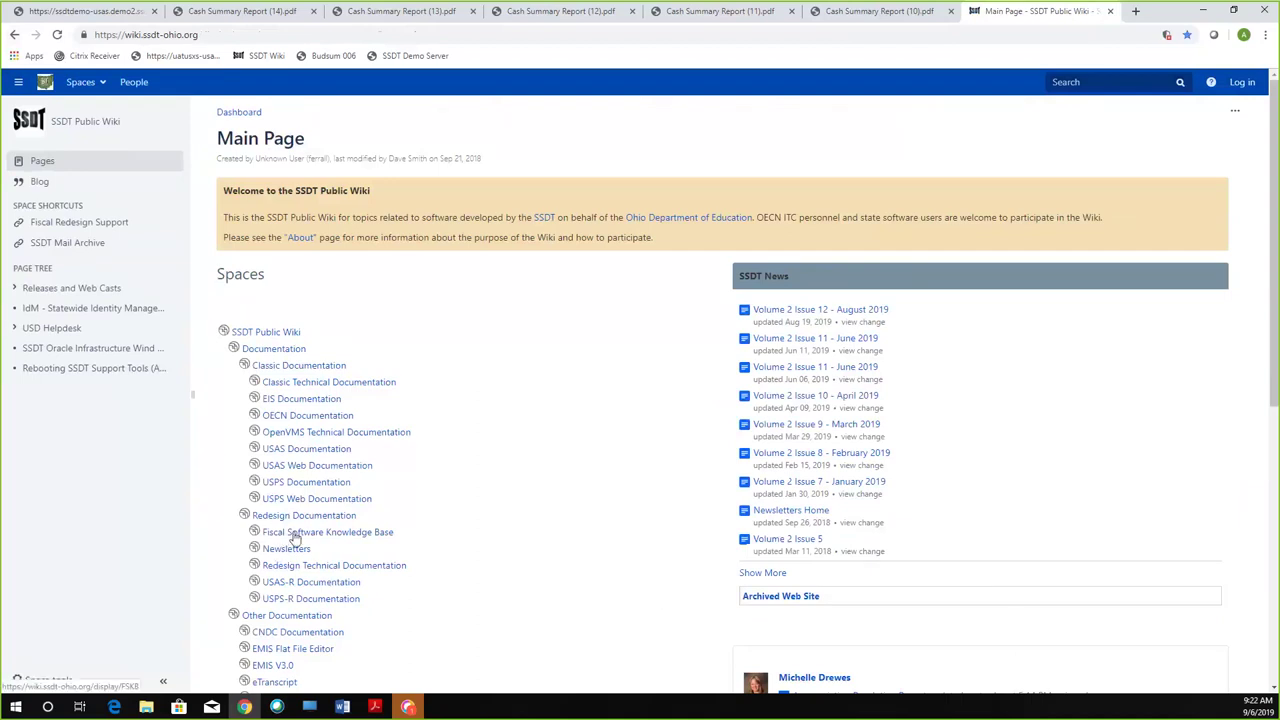
# Step: Read the Fiscal Software Knowledge Base article User Parameters in Template Reports, then reopen USAS-R Documentation
pyautogui.click(295, 539)
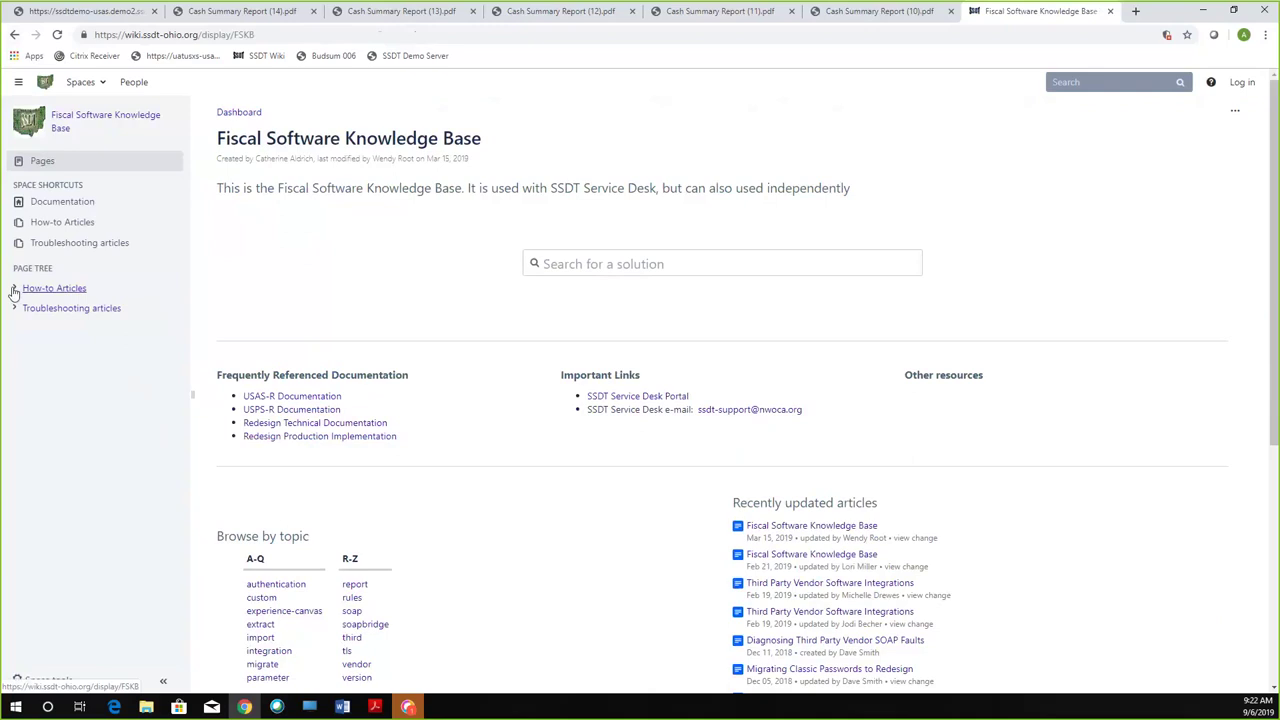
pyautogui.click(14, 289)
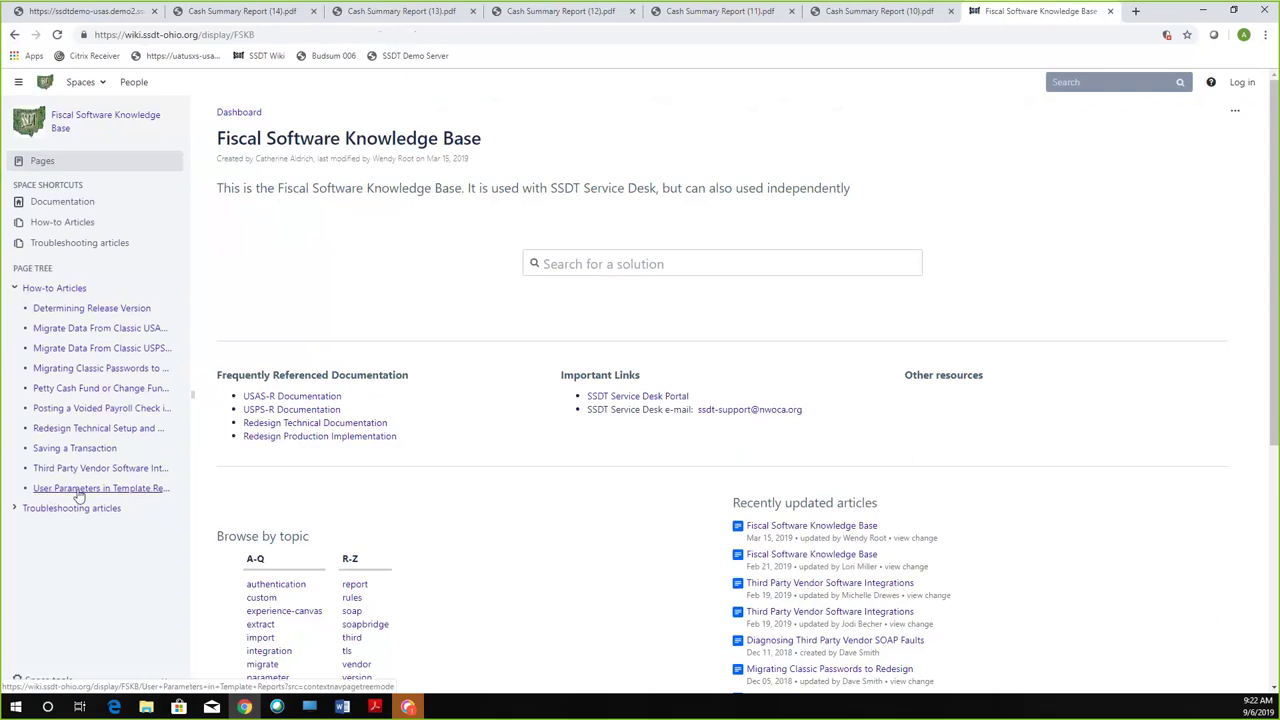
pyautogui.click(79, 490)
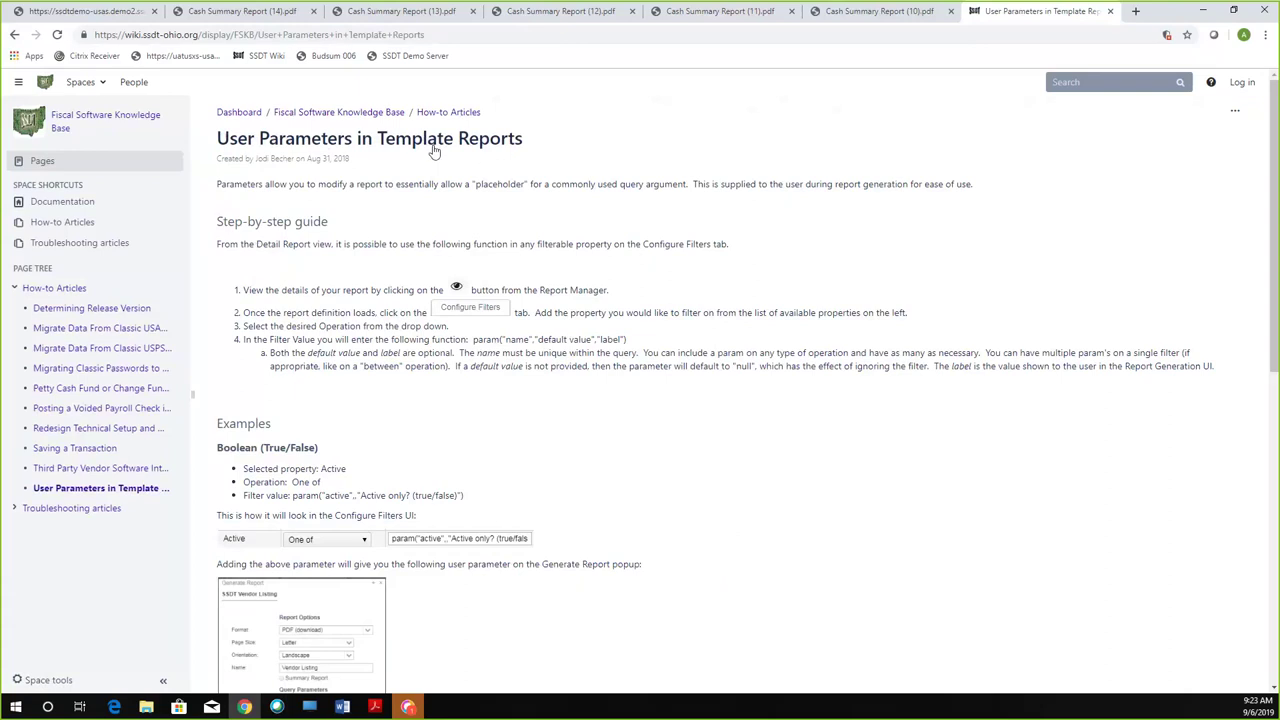
pyautogui.click(46, 84)
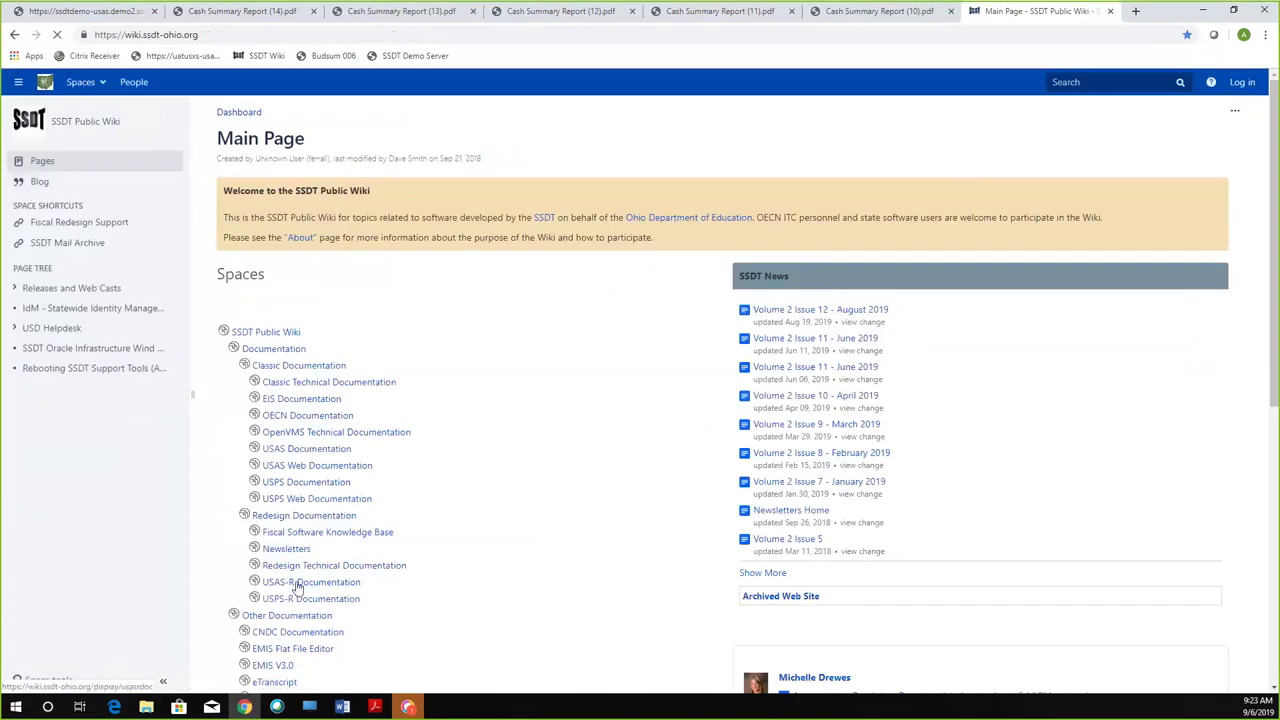
pyautogui.click(296, 586)
# Step: Back in the Custom Report Creator, show the Generate Report query parameters, including All Amounts Zero
pyautogui.click(92, 13)
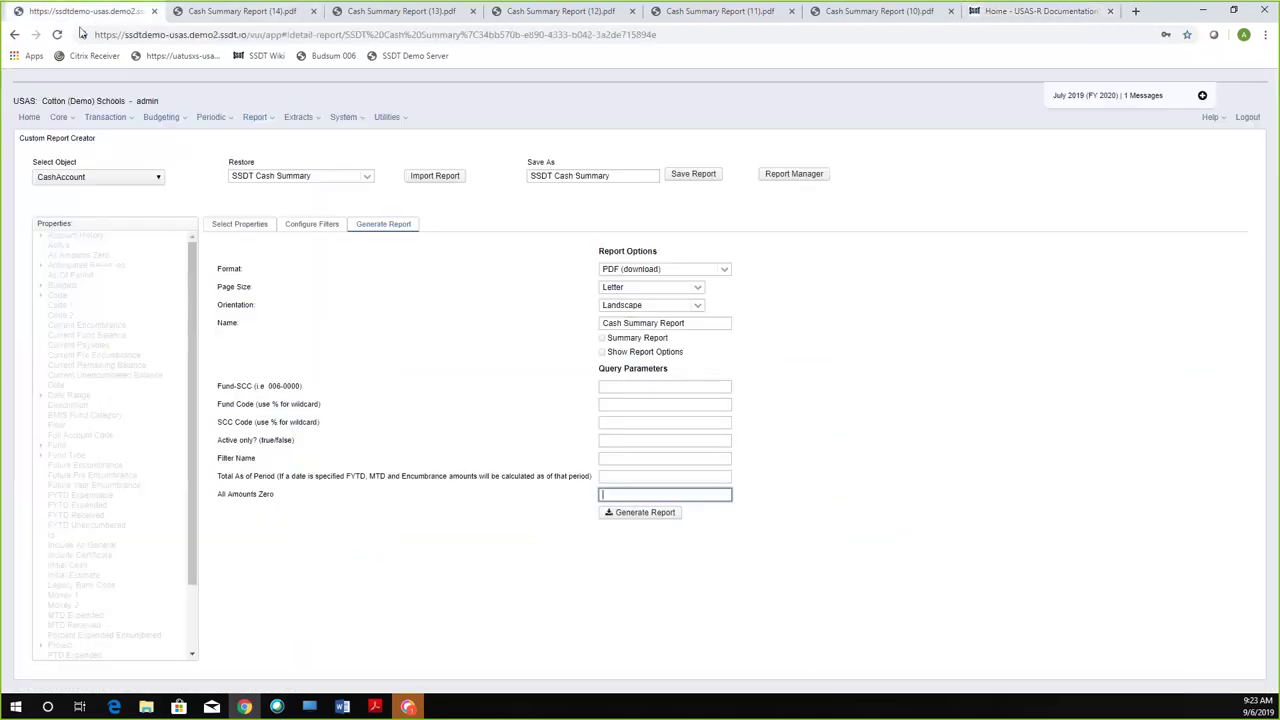
pyautogui.click(342, 706)
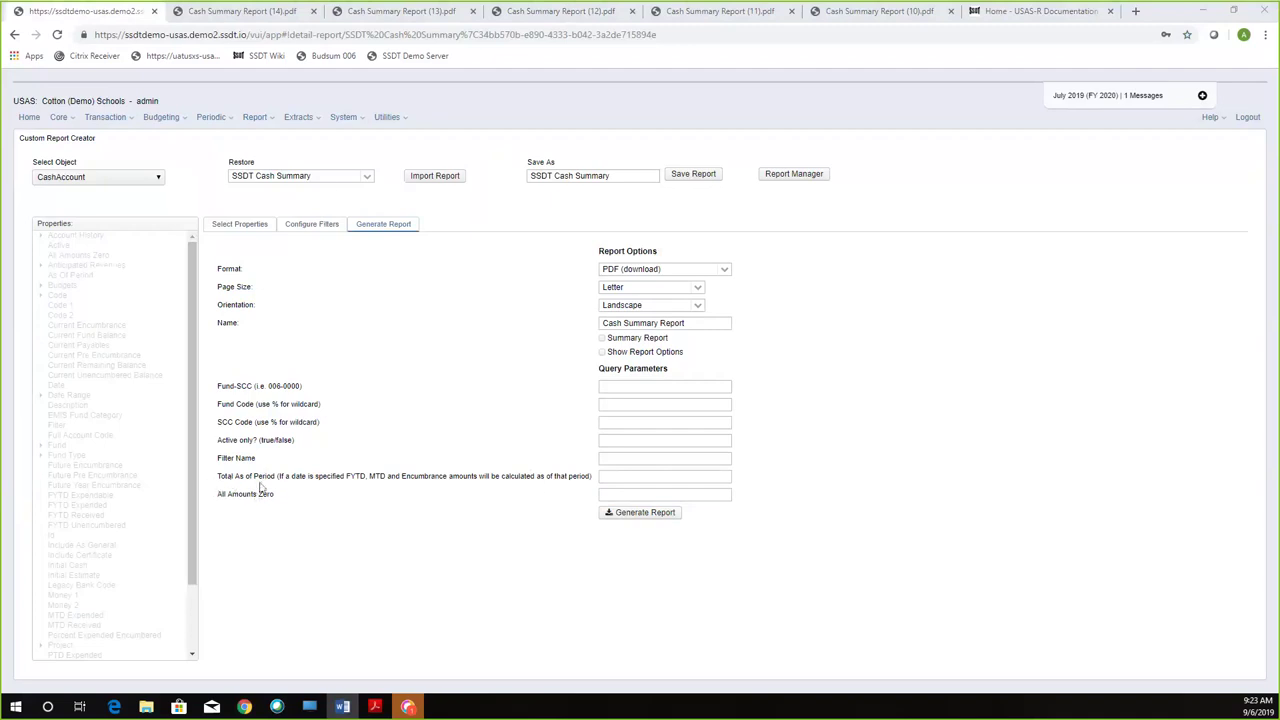
pyautogui.click(628, 477)
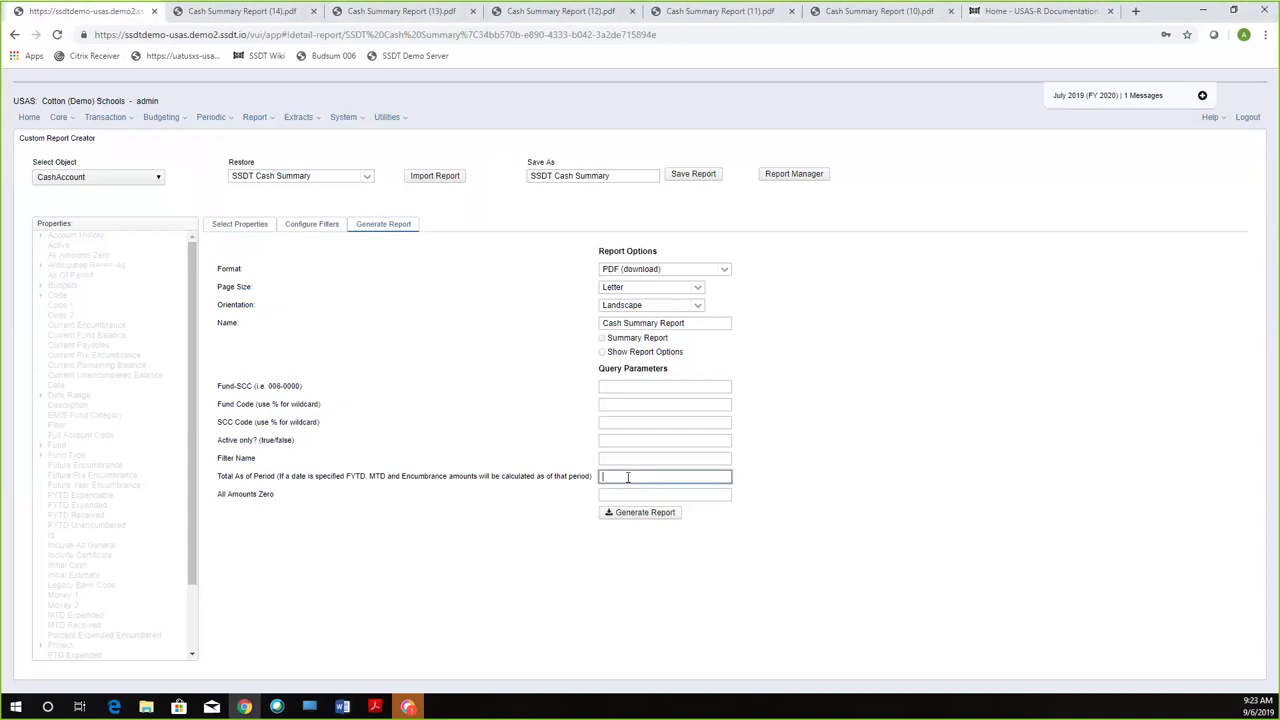
pyautogui.click(305, 228)
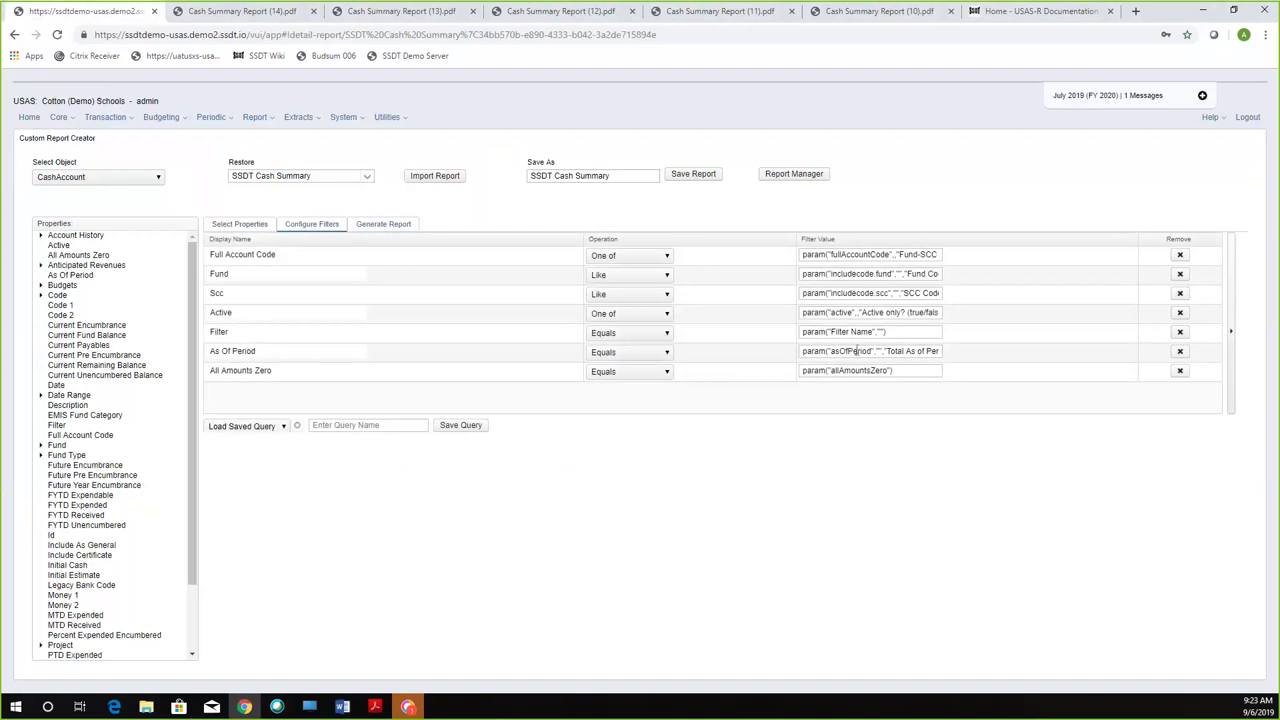
pyautogui.click(396, 228)
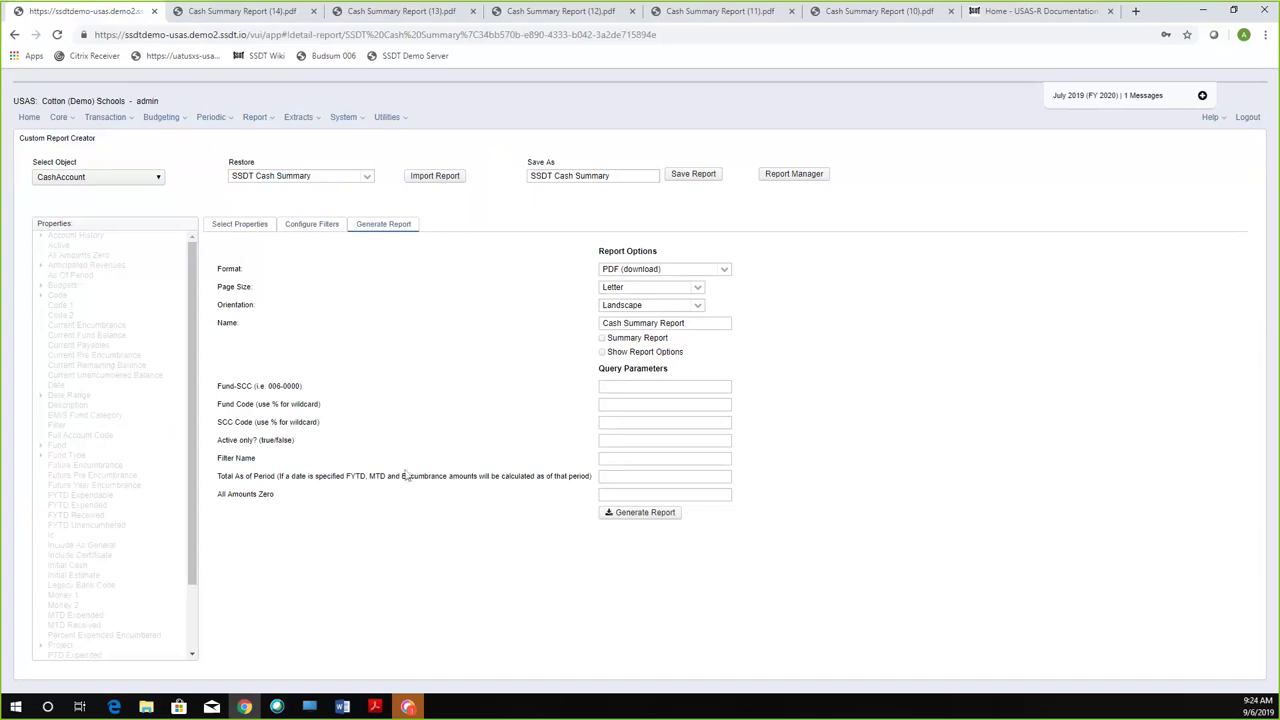
# Step: Set Total As of Period to 6/1/2019 and generate the Cash Summary report as a PDF
pyautogui.click(618, 477)
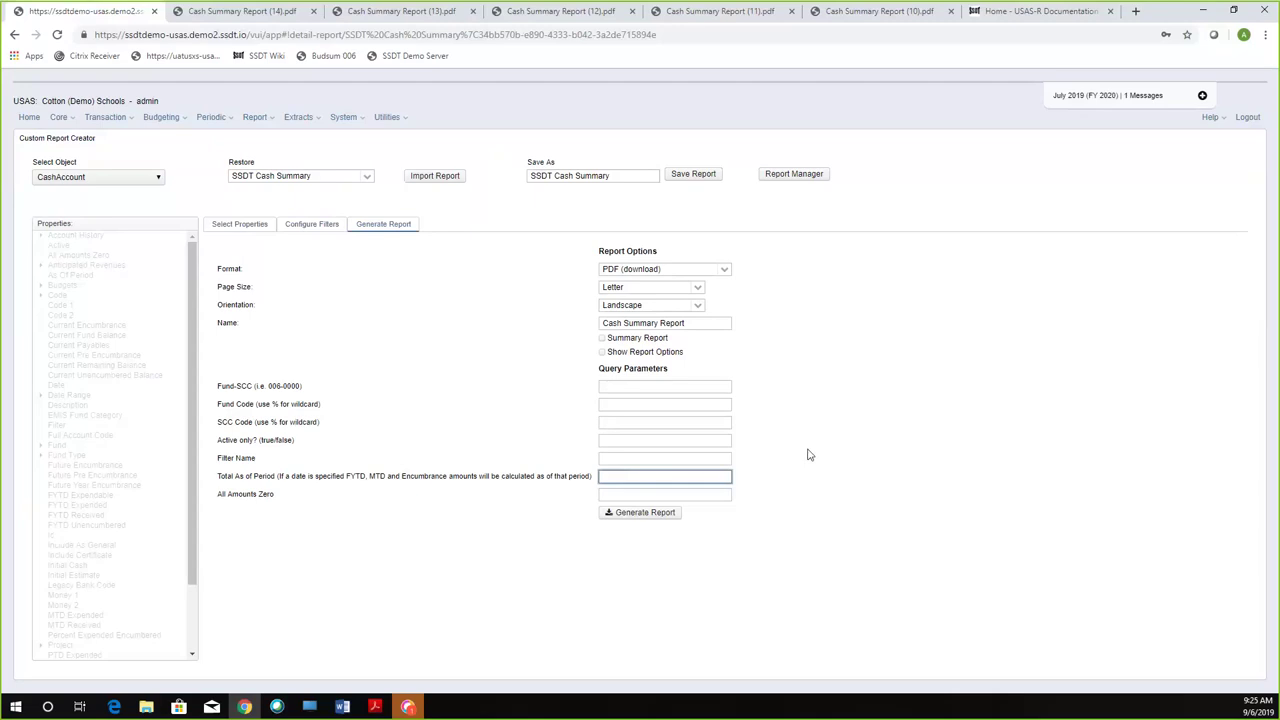
pyautogui.write('6/1/2019')
pyautogui.click(663, 518)
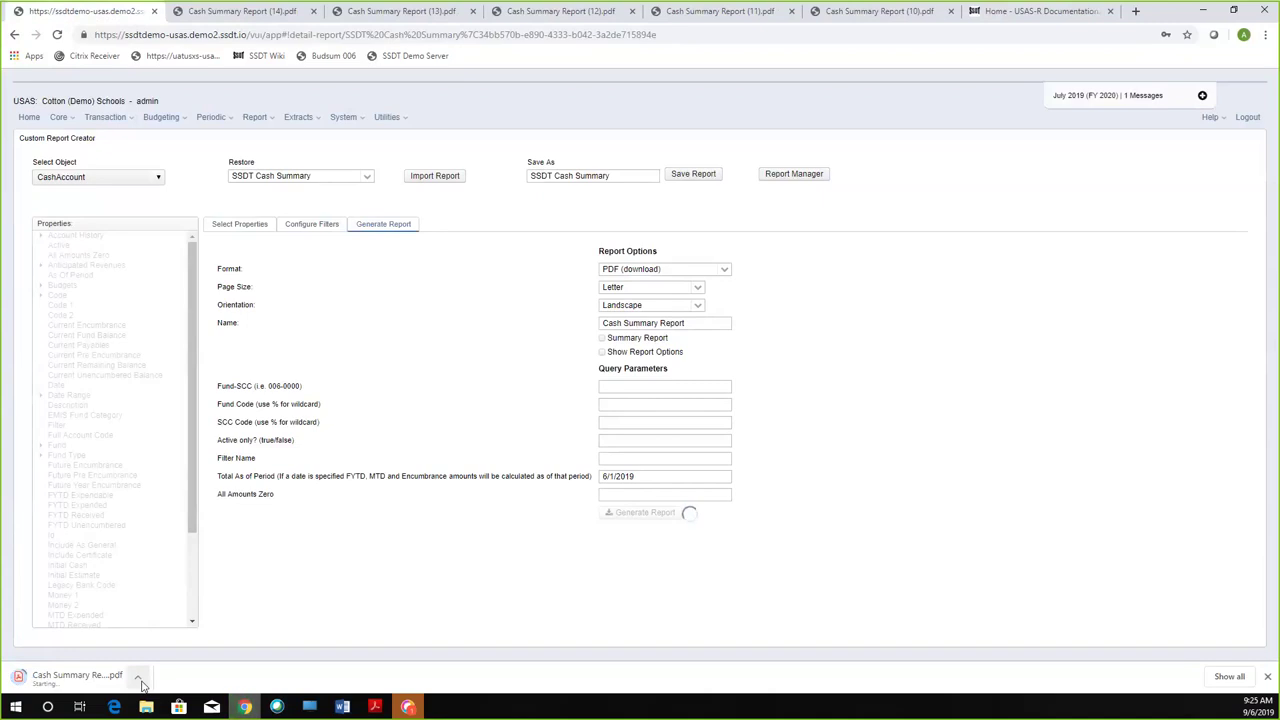
# Step: Open the downloaded Cash Summary Report PDF and check its Grand Total FYTD Received amount
pyautogui.click(139, 679)
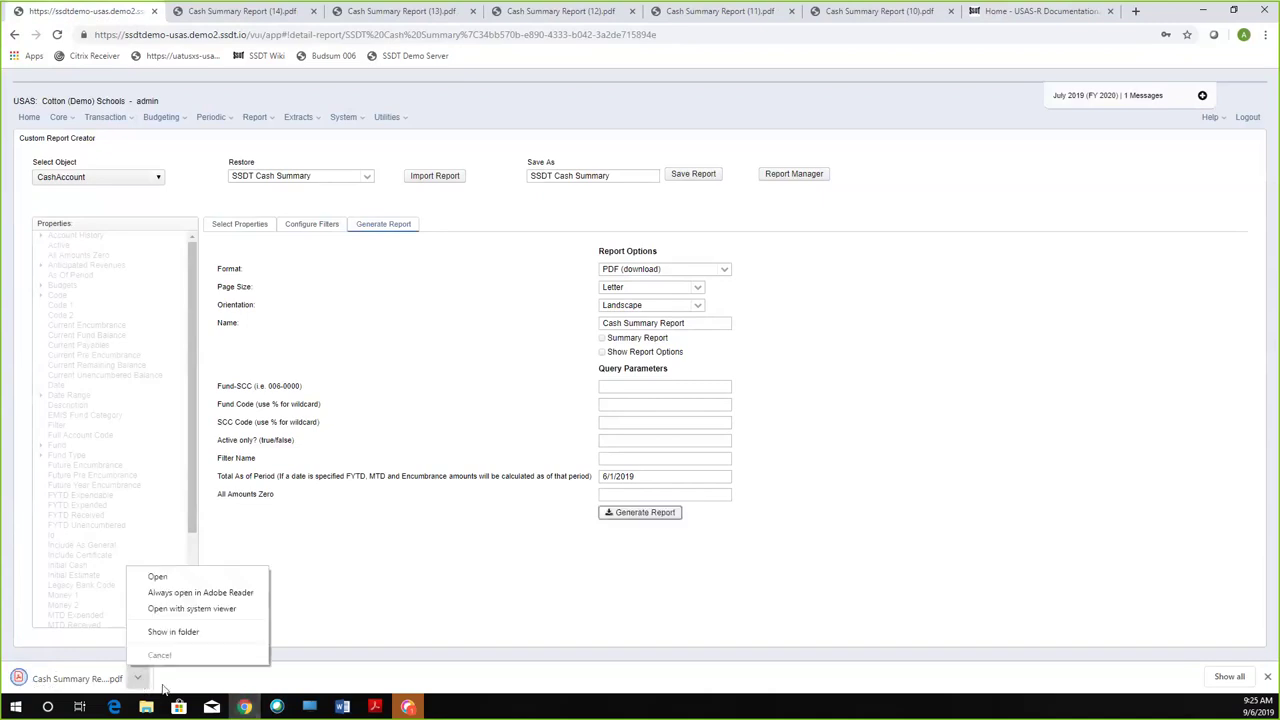
pyautogui.click(247, 577)
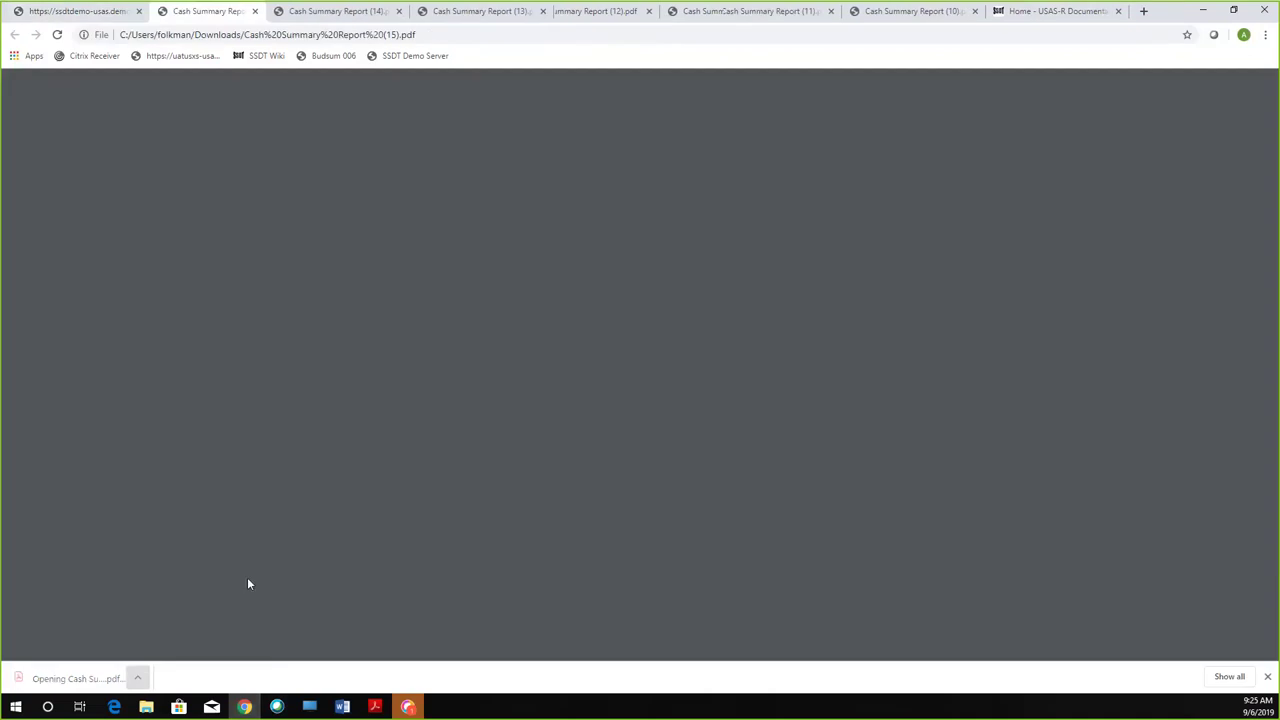
pyautogui.scroll(-2, 602, 481)
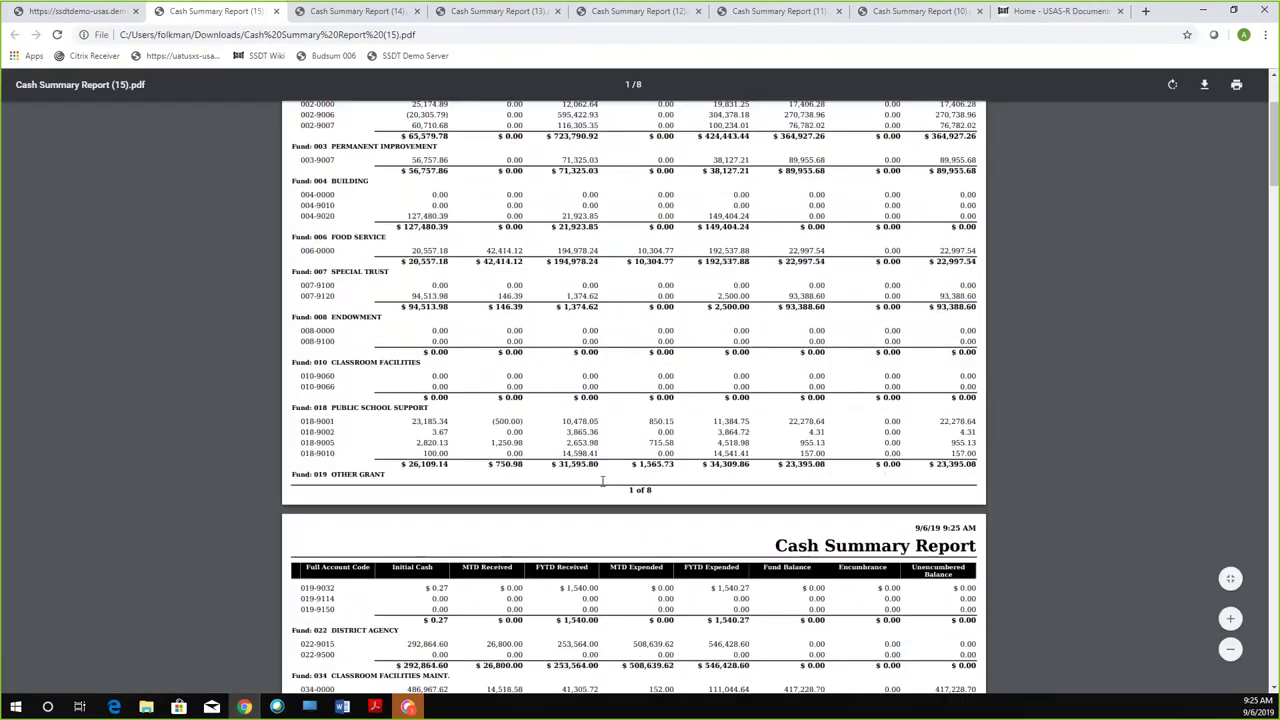
pyautogui.scroll(-15, 602, 481)
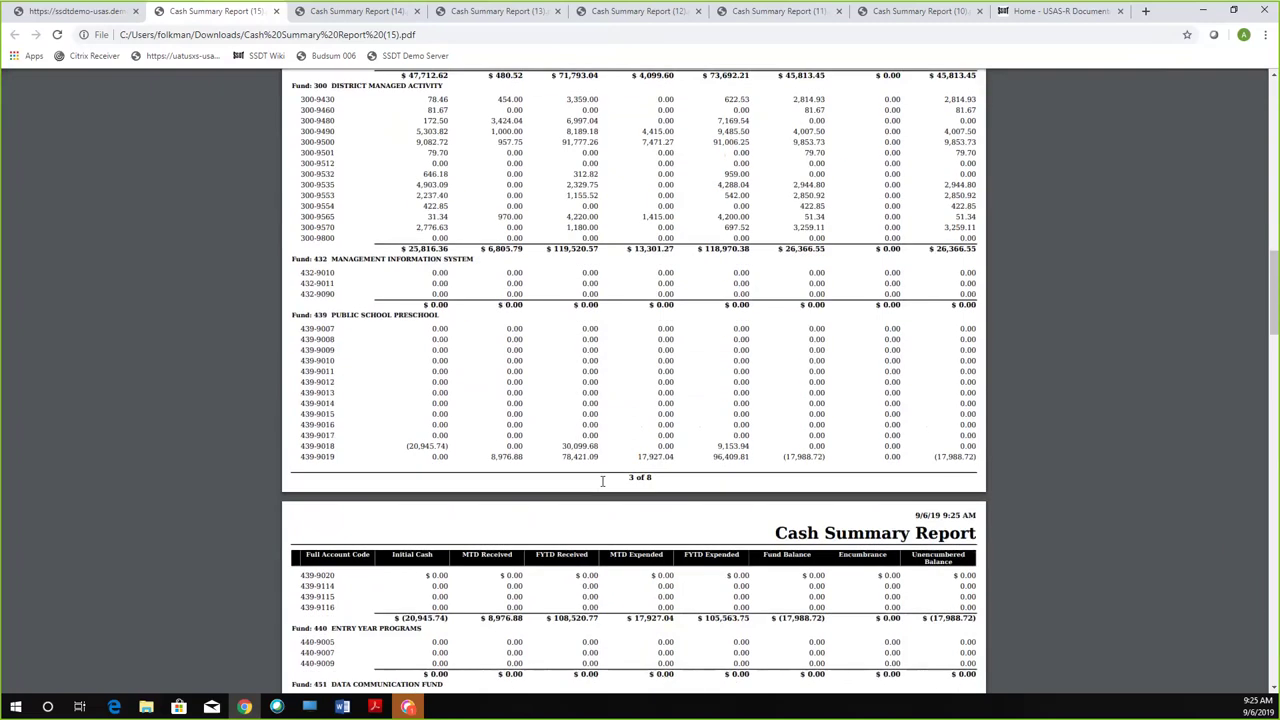
pyautogui.scroll(-10, 602, 481)
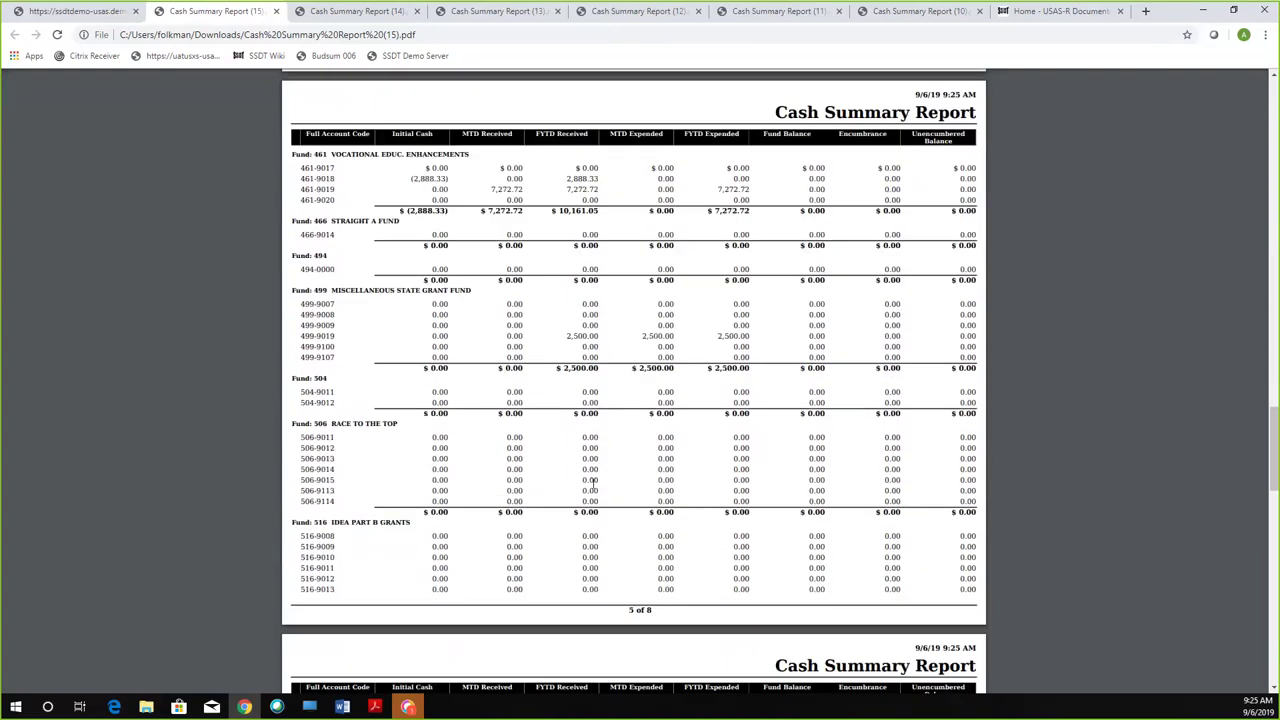
pyautogui.scroll(-10, 592, 484)
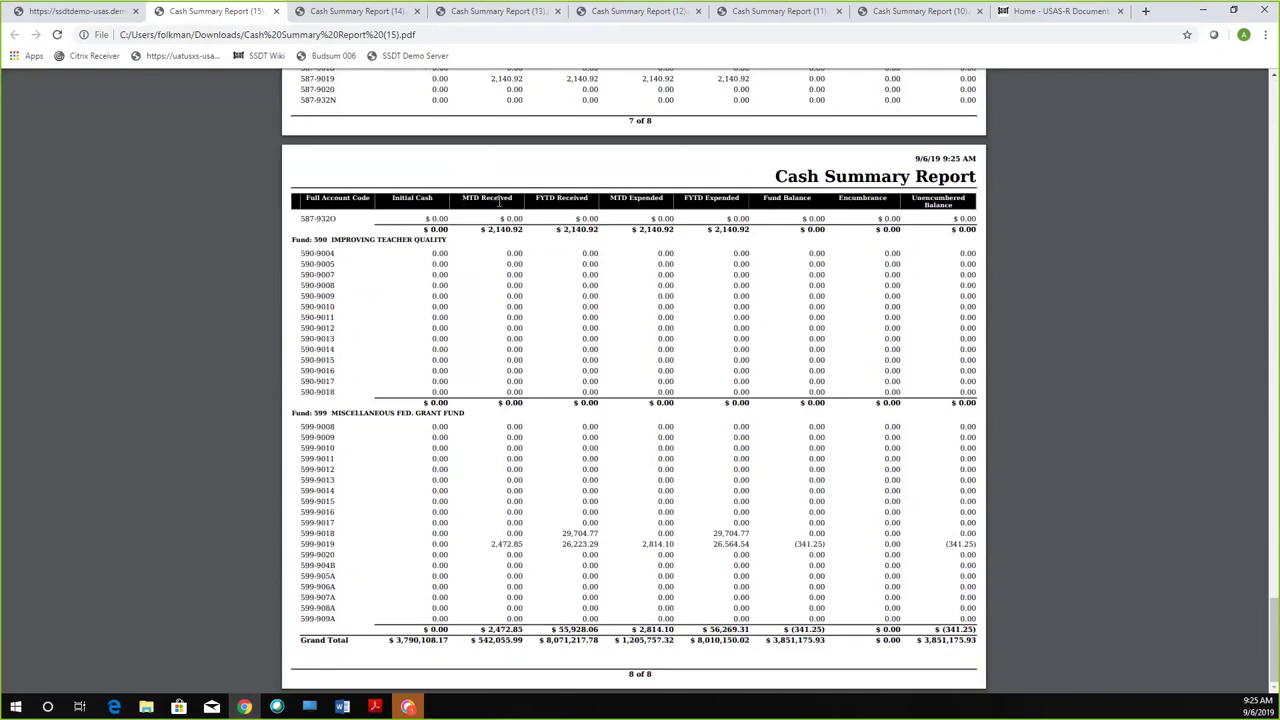
pyautogui.doubleClick(499, 201)
pyautogui.click(570, 646)
pyautogui.moveTo(541, 641); pyautogui.dragTo(586, 641)
pyautogui.click(72, 16)
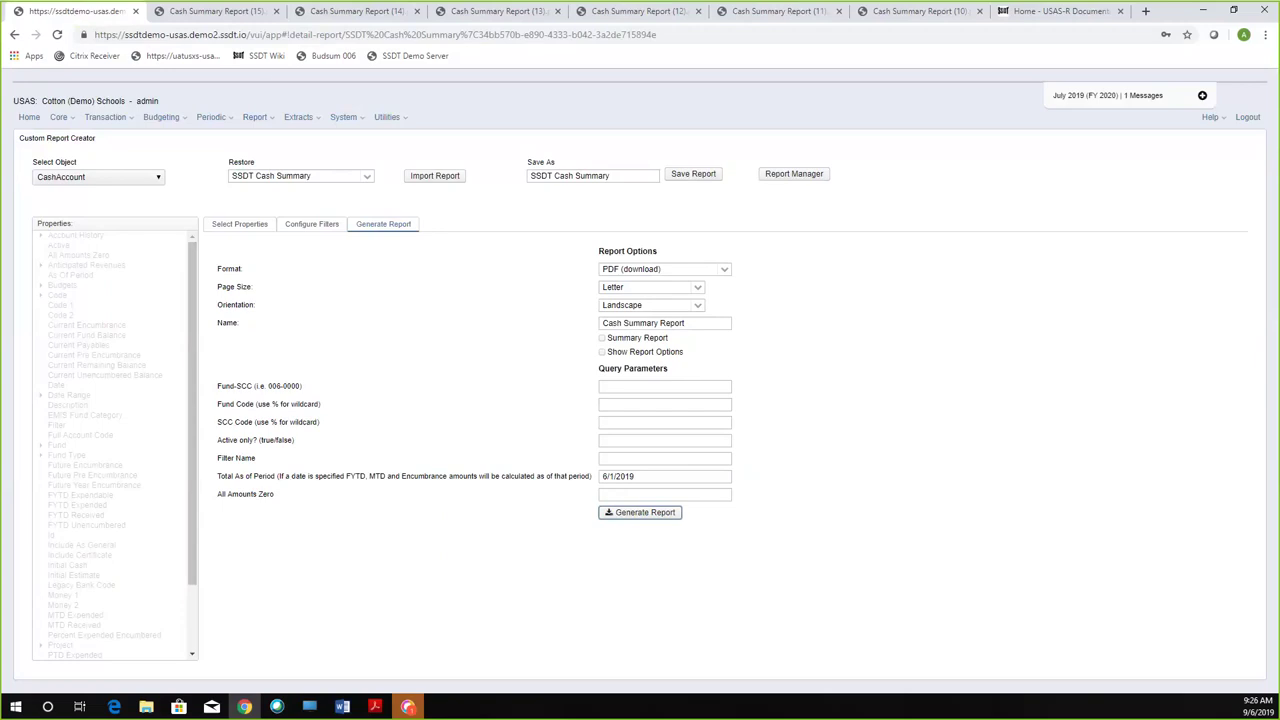
# Step: Tick Show Report Options and regenerate the Cash Summary report PDF
pyautogui.hotkey('alt', 'Tab')
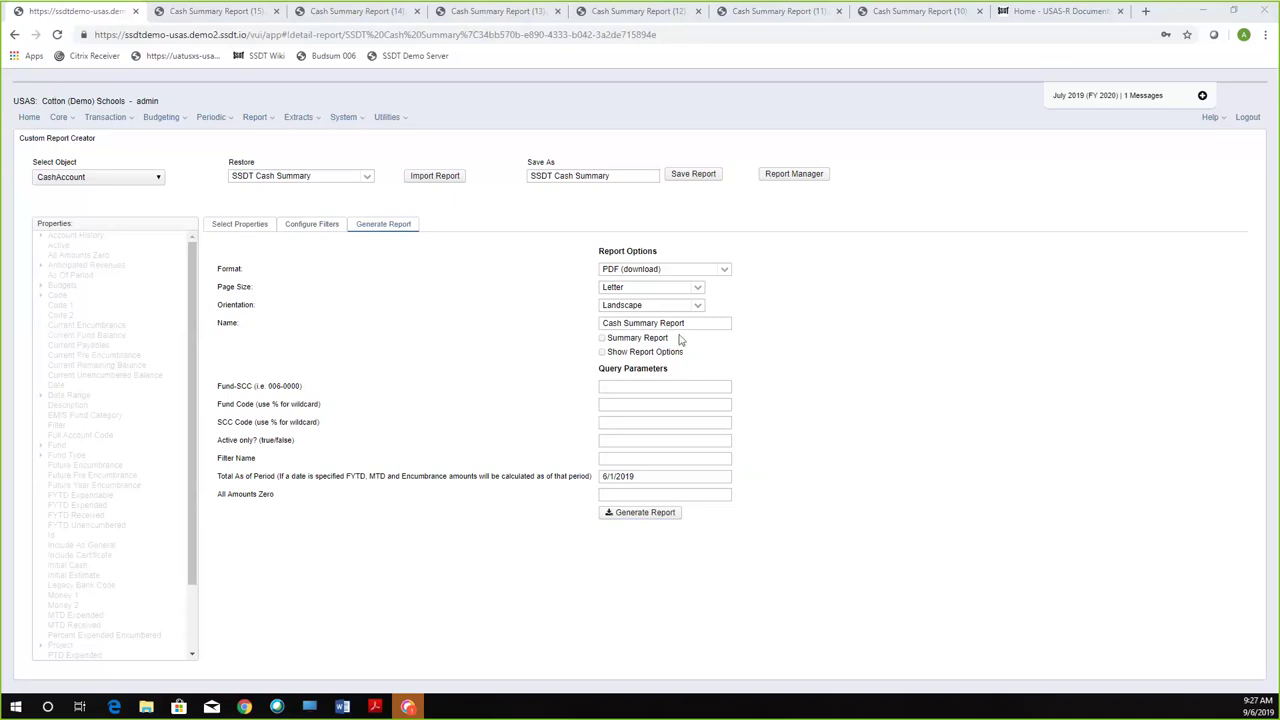
pyautogui.click(603, 354)
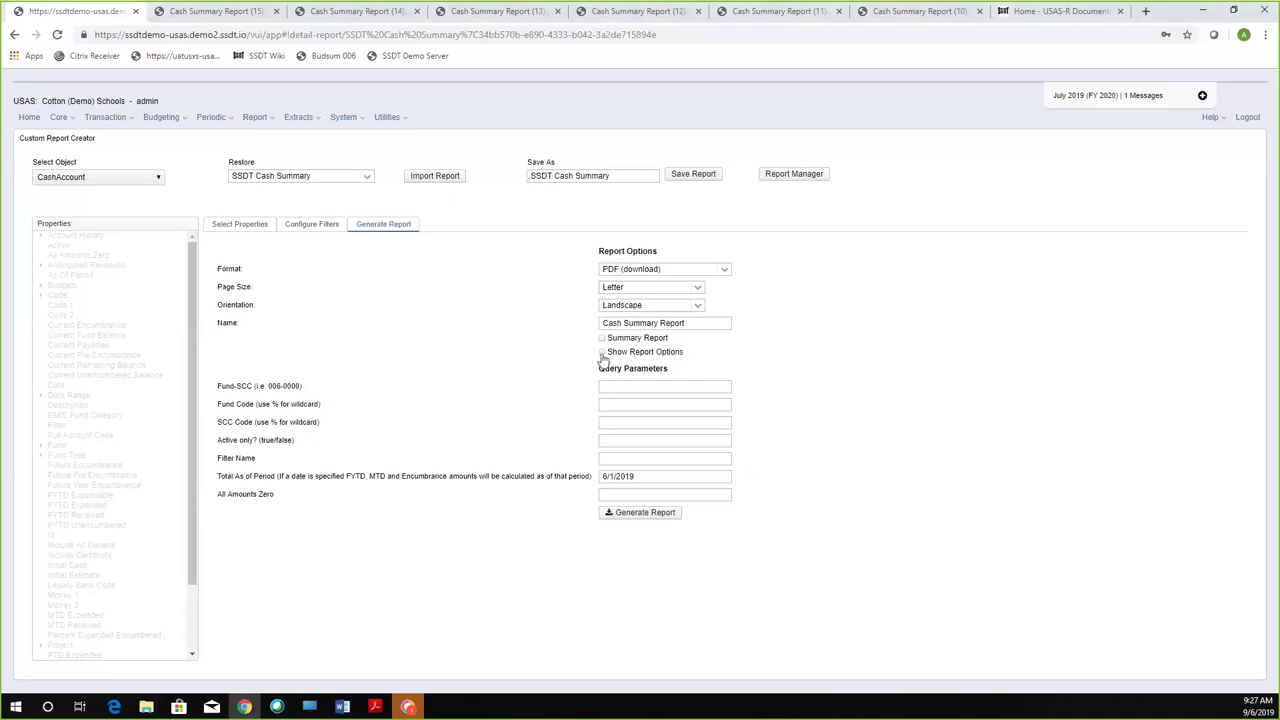
pyautogui.click(619, 514)
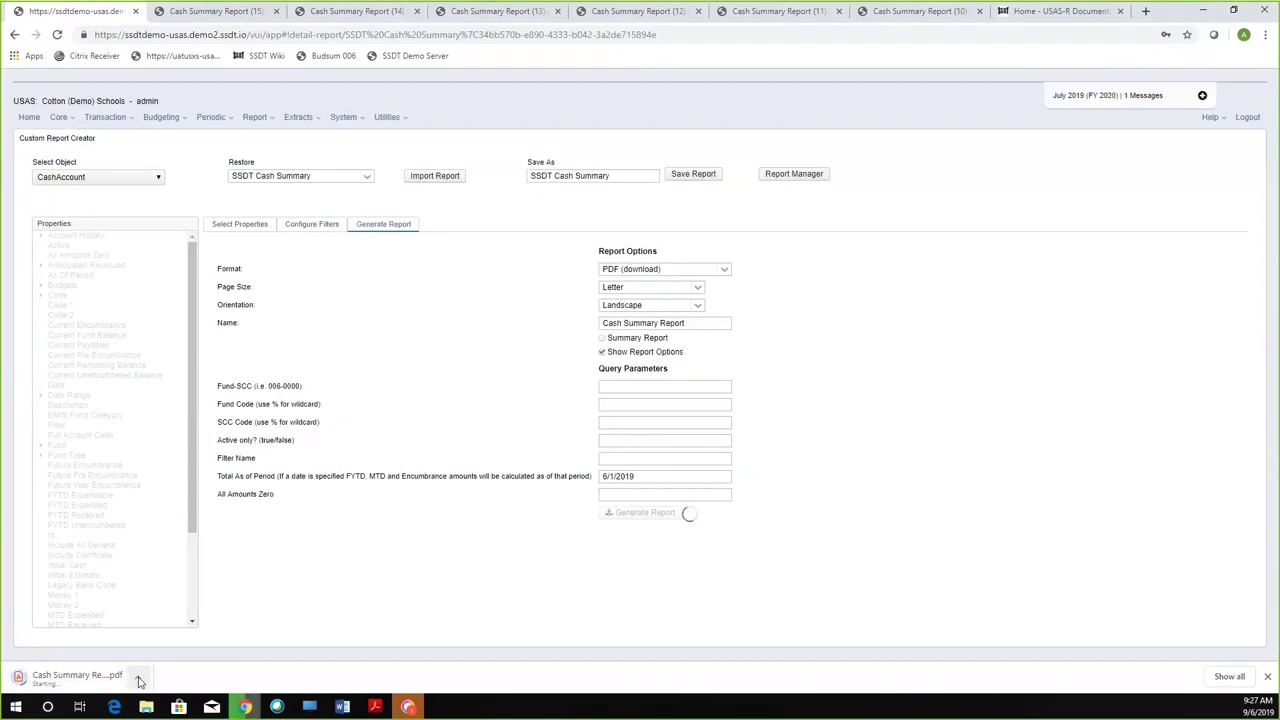
# Step: Open Cash Summary Report (16).pdf and confirm its Report Options page shows As Of Period 6/1/2019
pyautogui.click(139, 678)
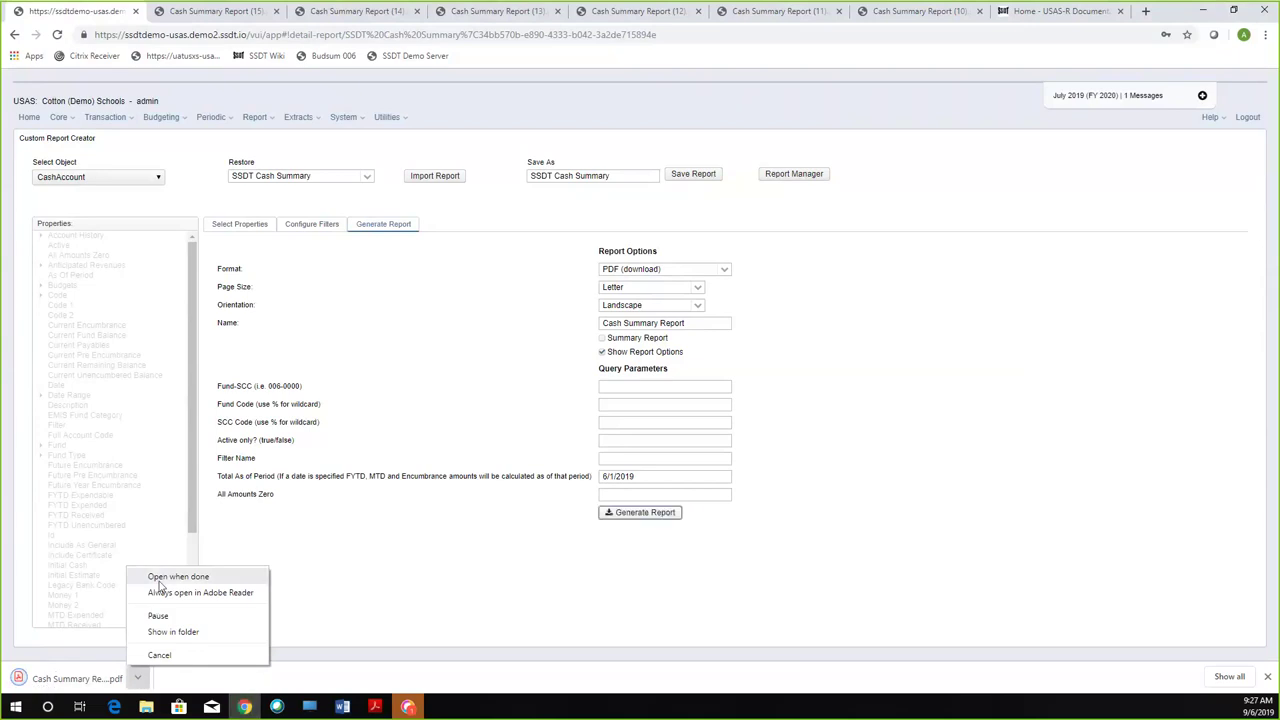
pyautogui.click(159, 579)
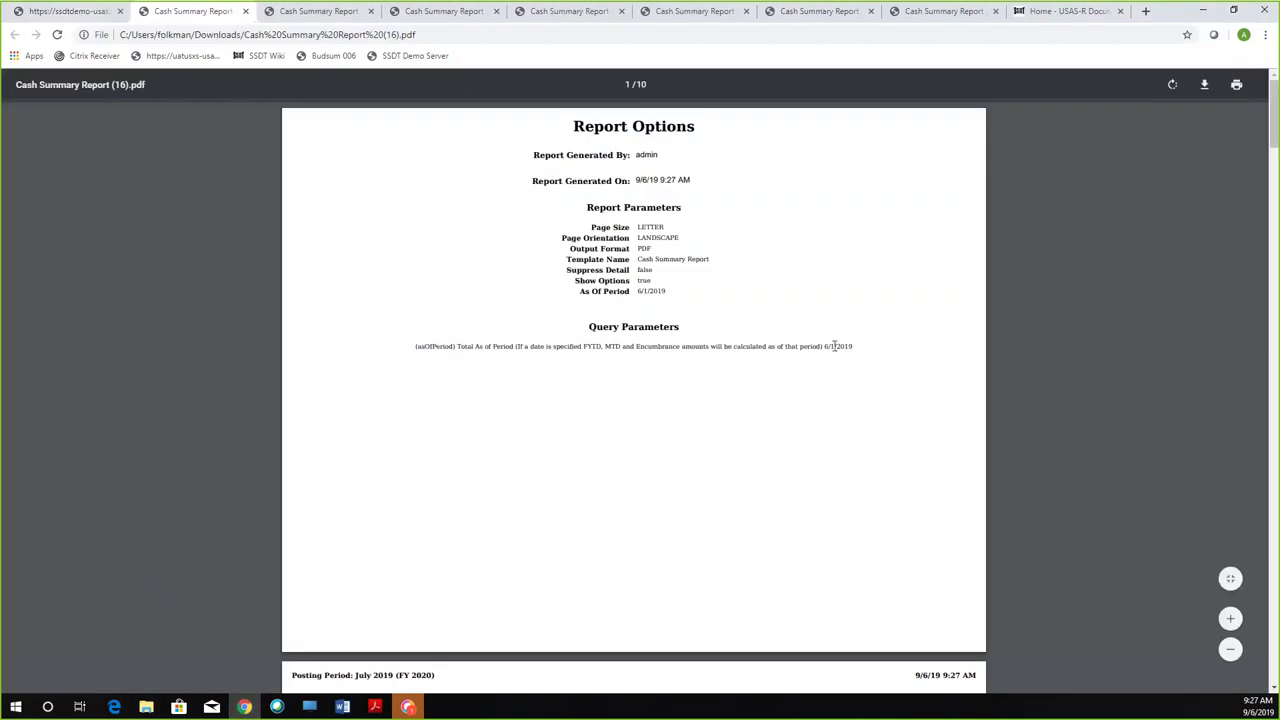
pyautogui.moveTo(822, 346); pyautogui.dragTo(855, 347)
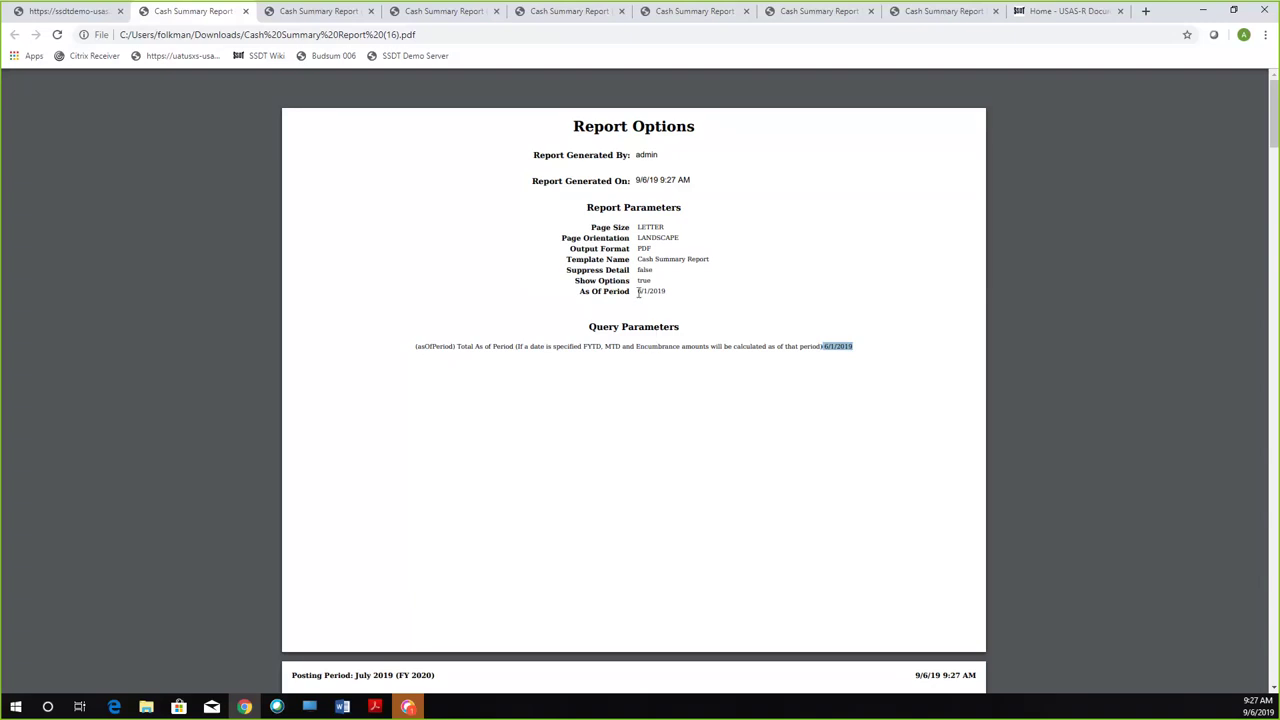
pyautogui.moveTo(637, 291); pyautogui.dragTo(670, 291)
pyautogui.click(73, 13)
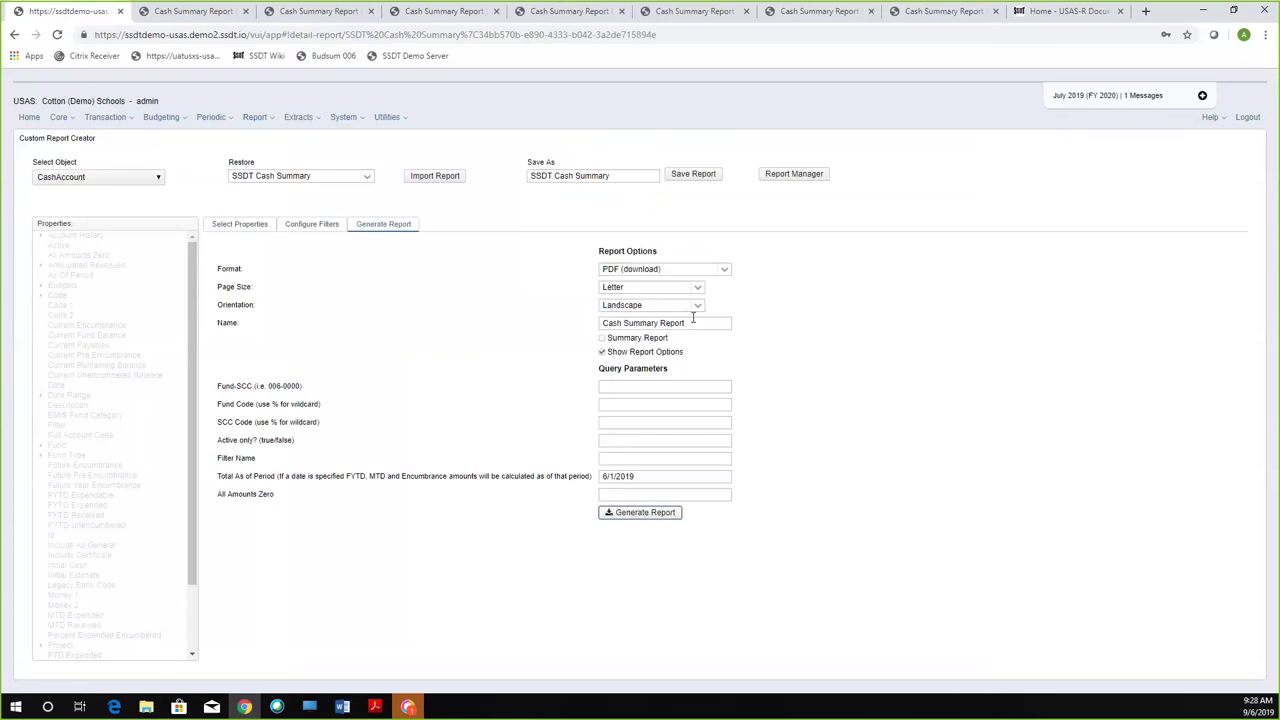
# Step: Untick Show Report Options so generated reports omit the options page
pyautogui.moveTo(686, 326); pyautogui.dragTo(580, 316)
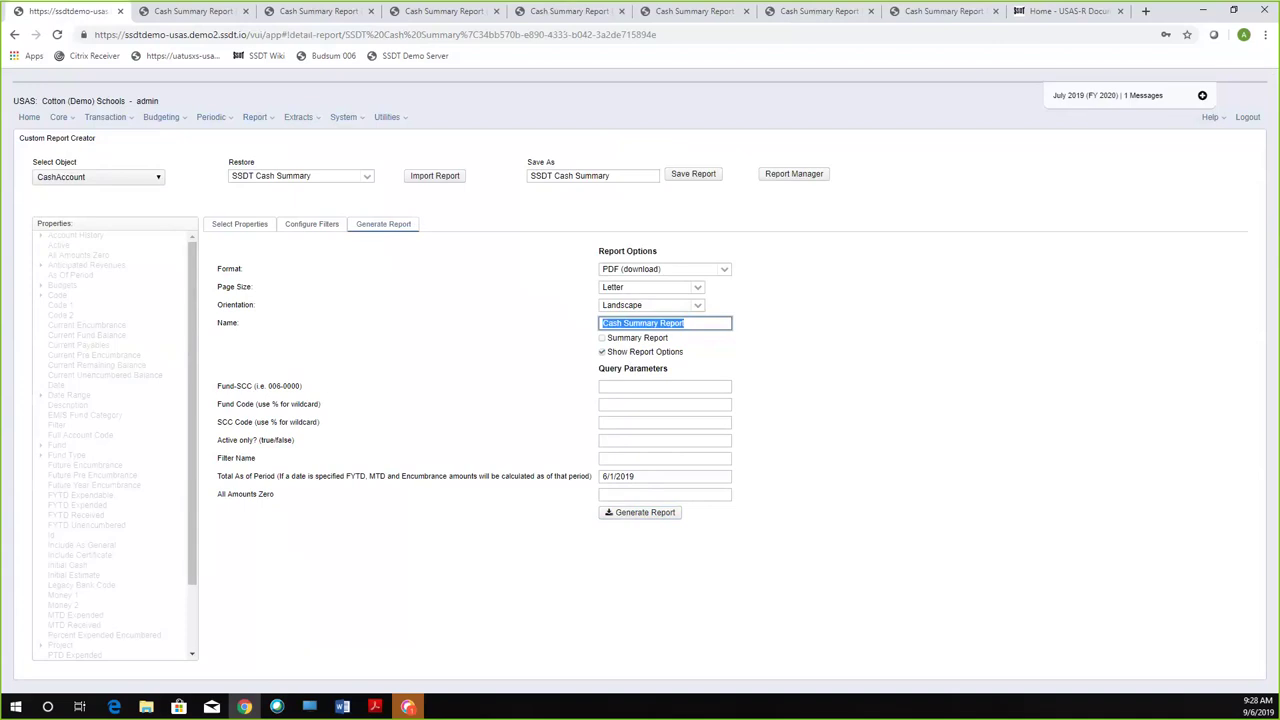
pyautogui.hotkey('alt', 'Tab')
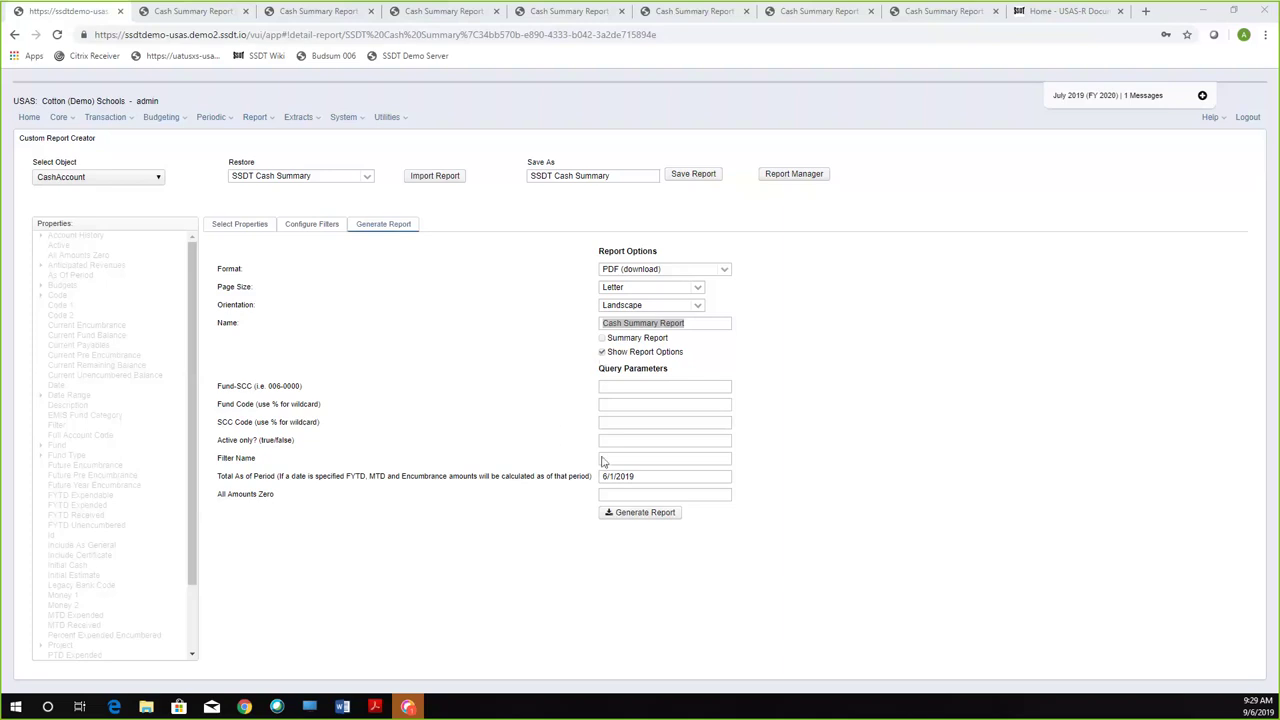
pyautogui.click(602, 352)
pyautogui.click(602, 352)
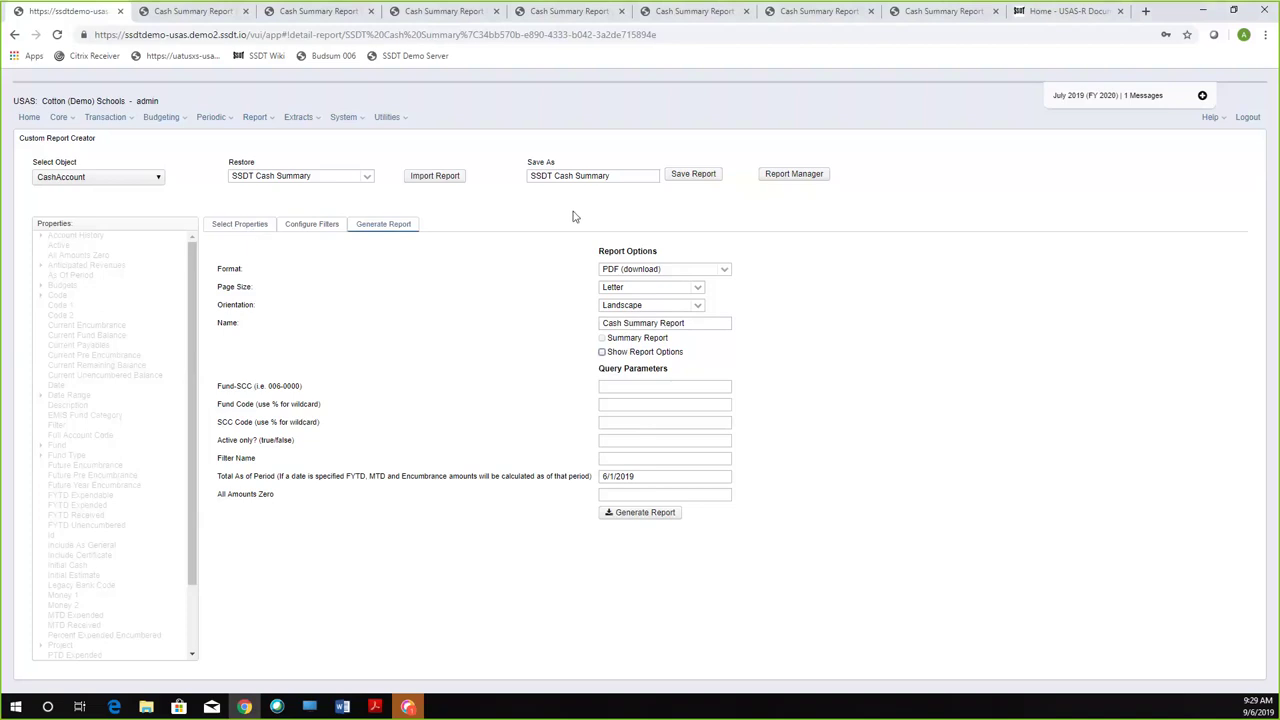
pyautogui.click(619, 178)
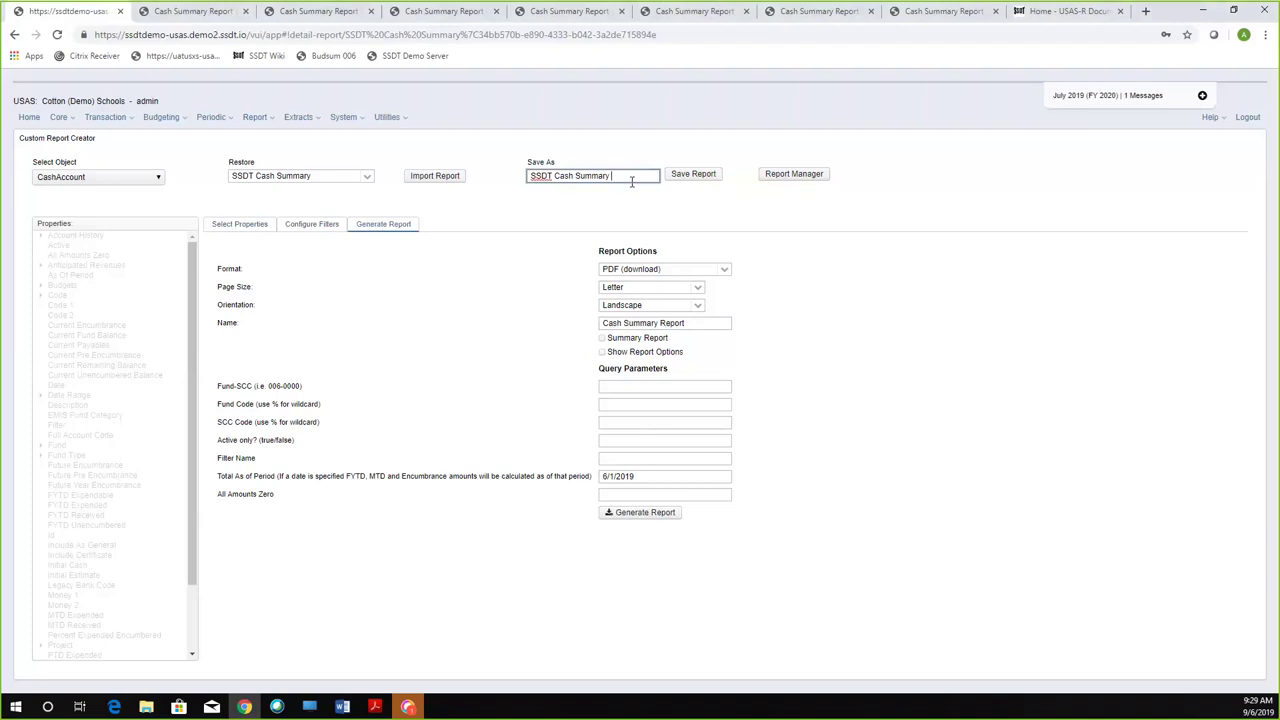
# Step: Rename the saved report to 'Cash Summary - ASF' and save it
pyautogui.moveTo(554, 177); pyautogui.dragTo(466, 185)
pyautogui.press('BackSpace')
pyautogui.click(620, 171)
pyautogui.write('- ASF')
pyautogui.click(688, 177)
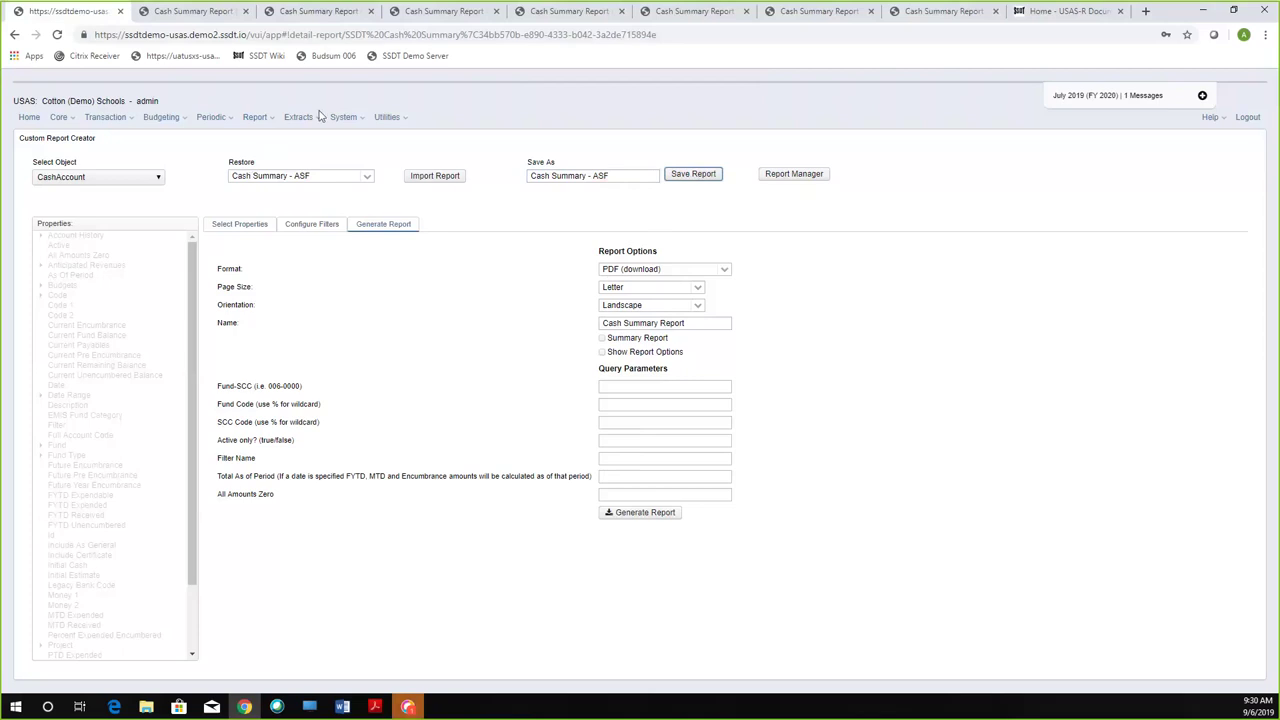
pyautogui.click(254, 121)
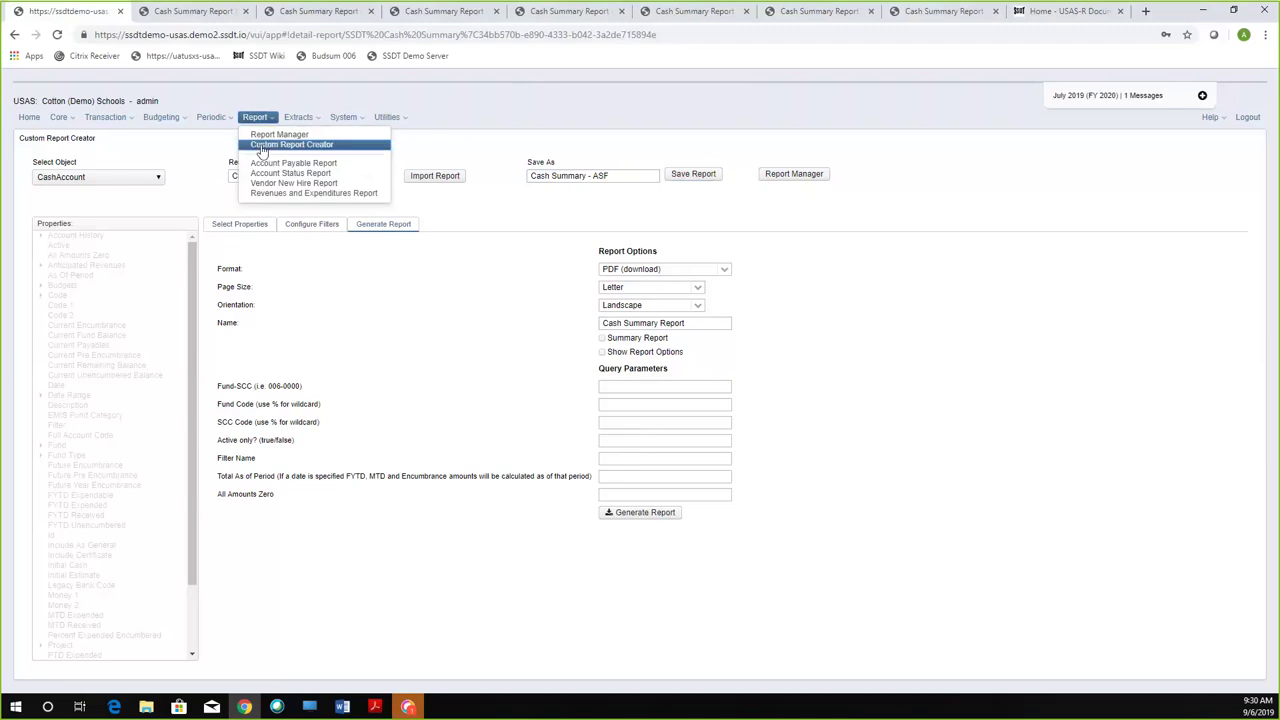
# Step: Start a fresh blank custom report with Account as the object, then bring up the Transaction menu
pyautogui.click(262, 146)
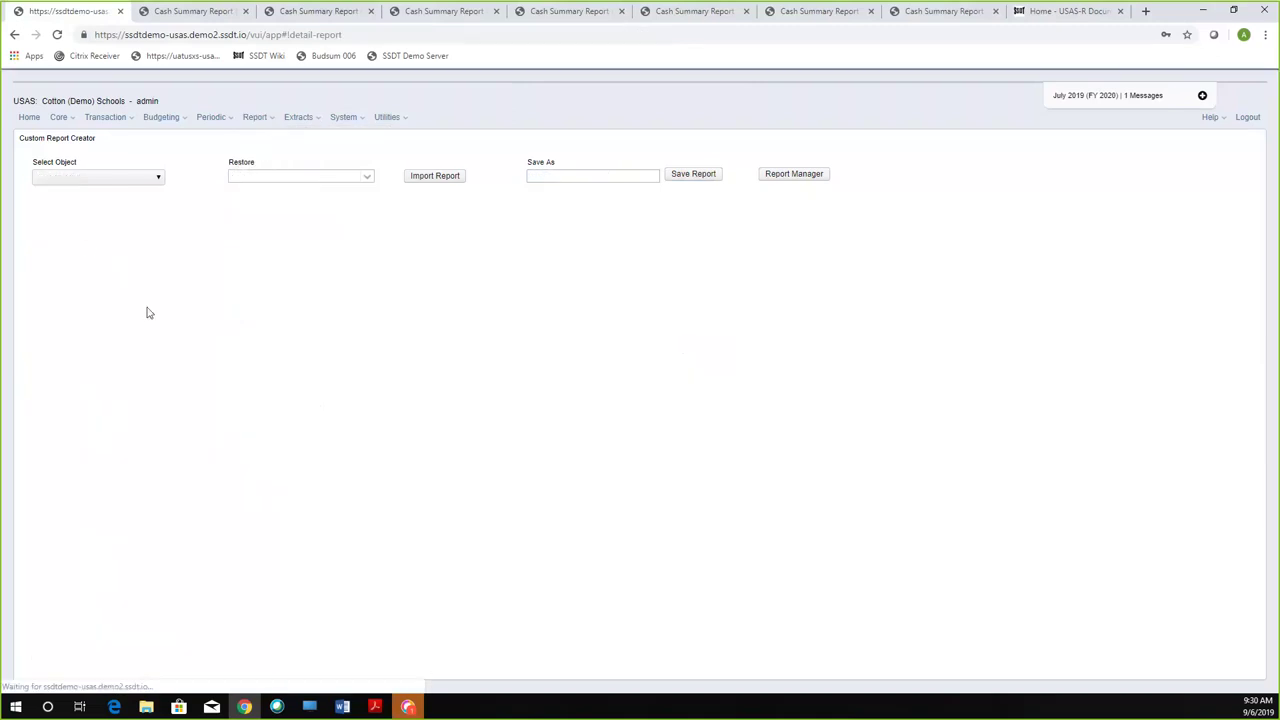
pyautogui.click(157, 178)
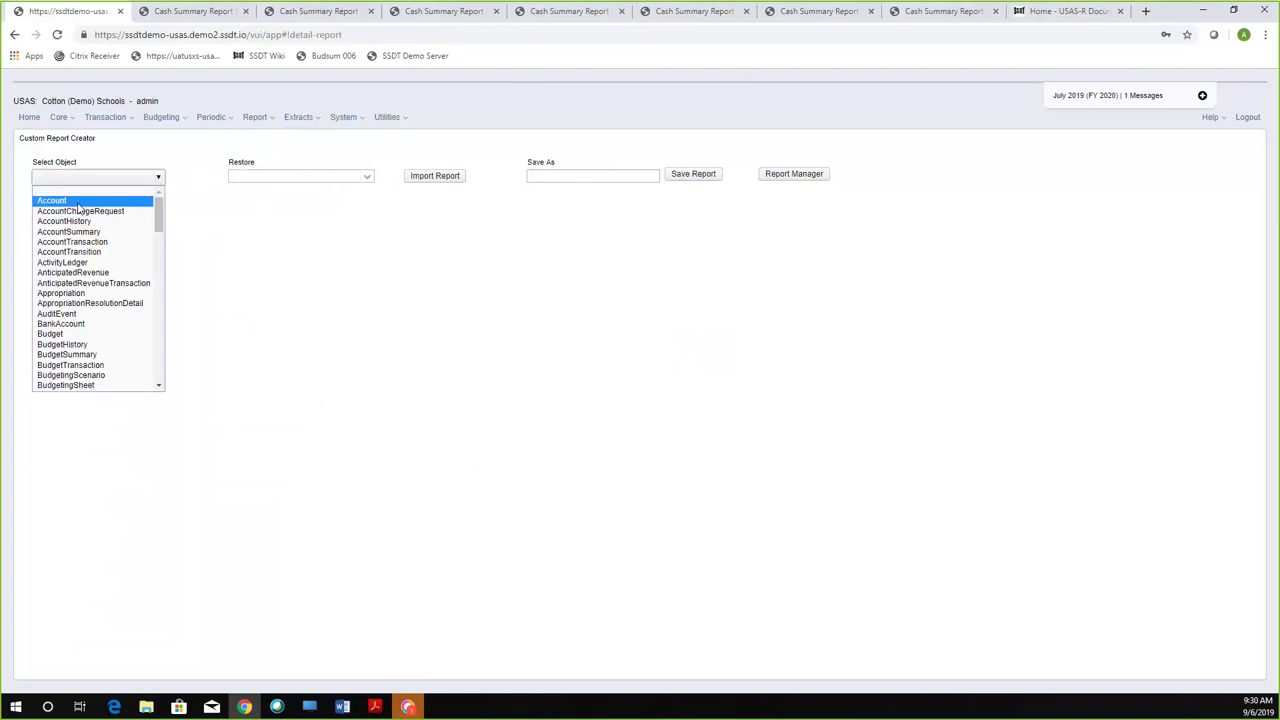
pyautogui.click(110, 203)
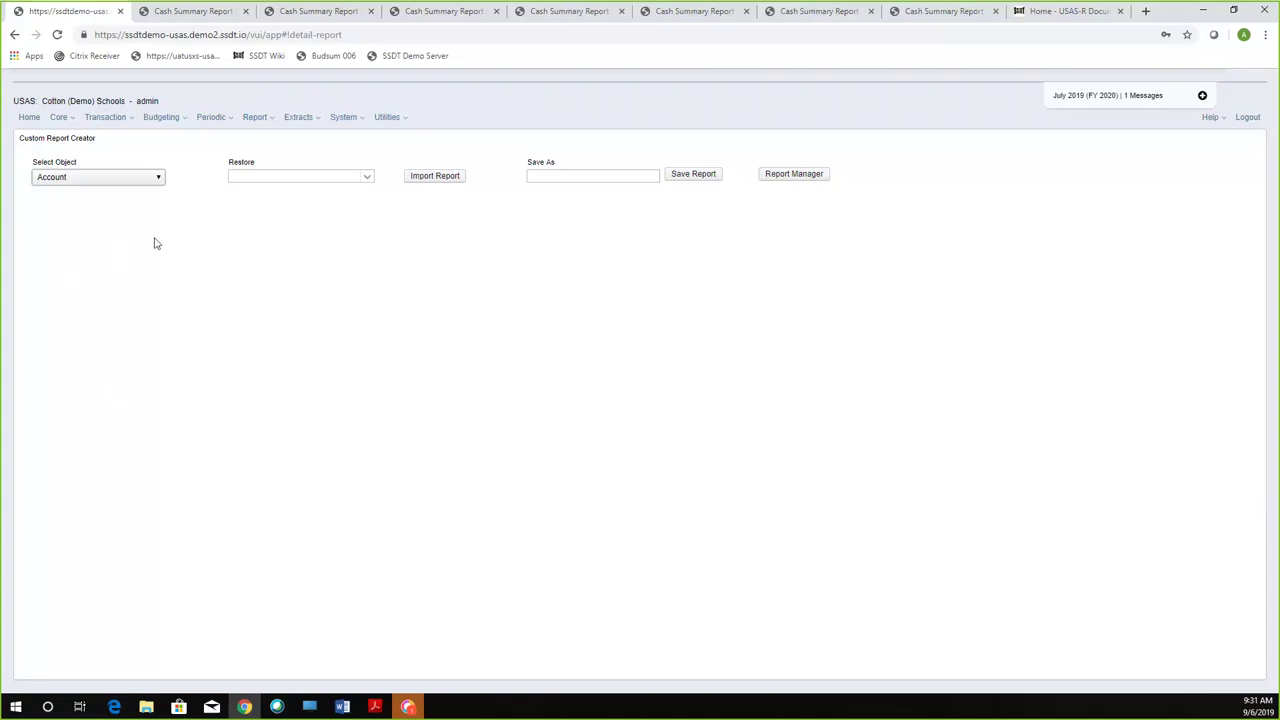
pyautogui.click(104, 120)
# Step: Open the Activity Ledger from the Transaction menu
pyautogui.click(114, 144)
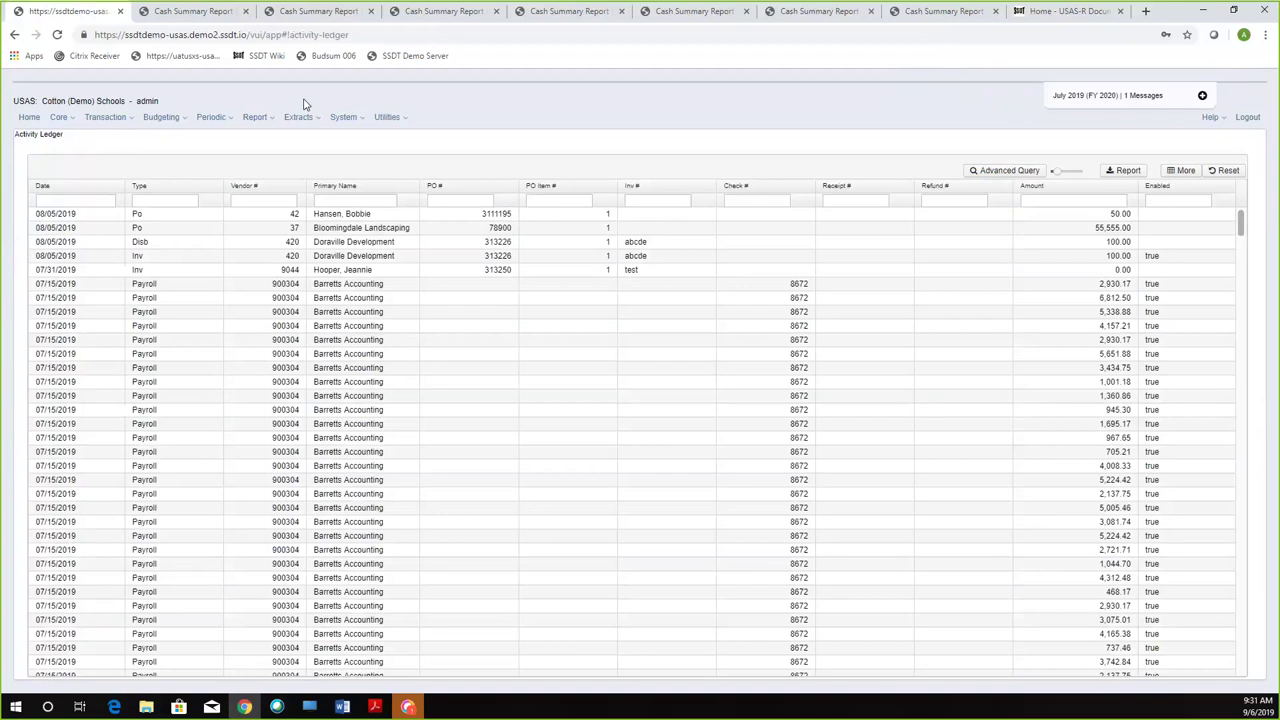
# Step: Filter the ledger by Date 7/1/2019, Type 'Inv' and Amount 1000.00
pyautogui.click(88, 200)
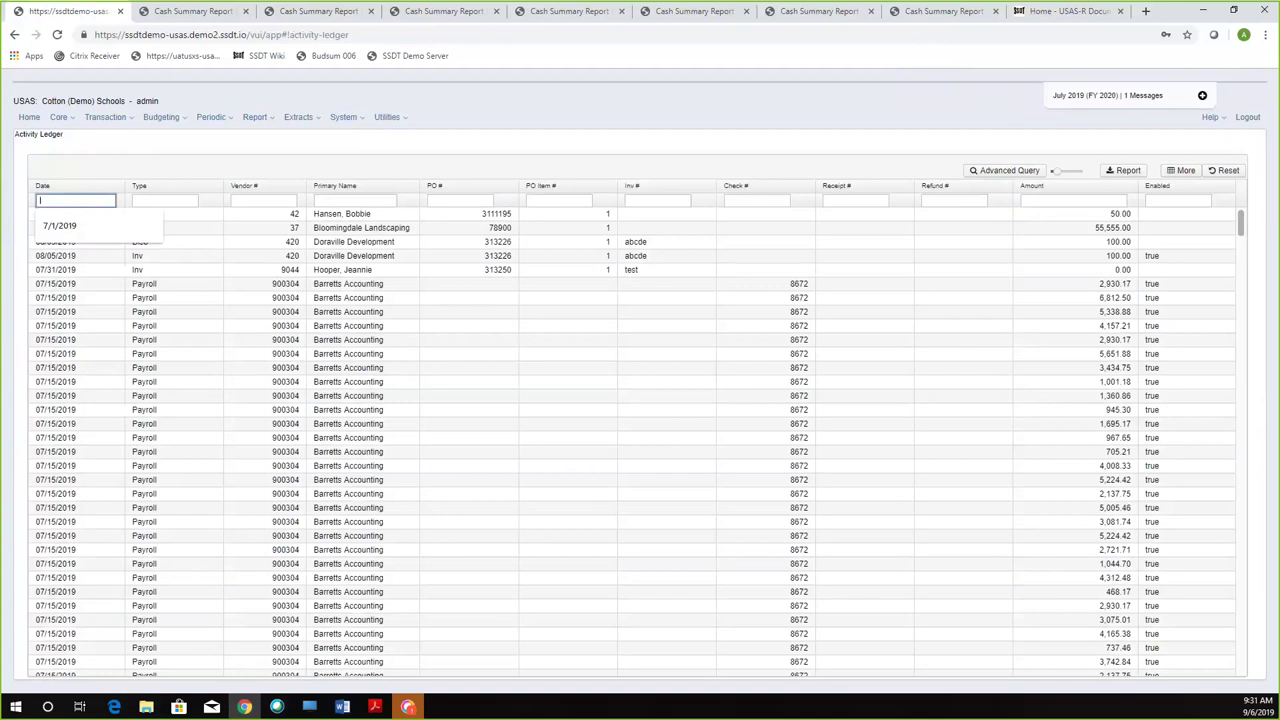
pyautogui.write('7/1/2019')
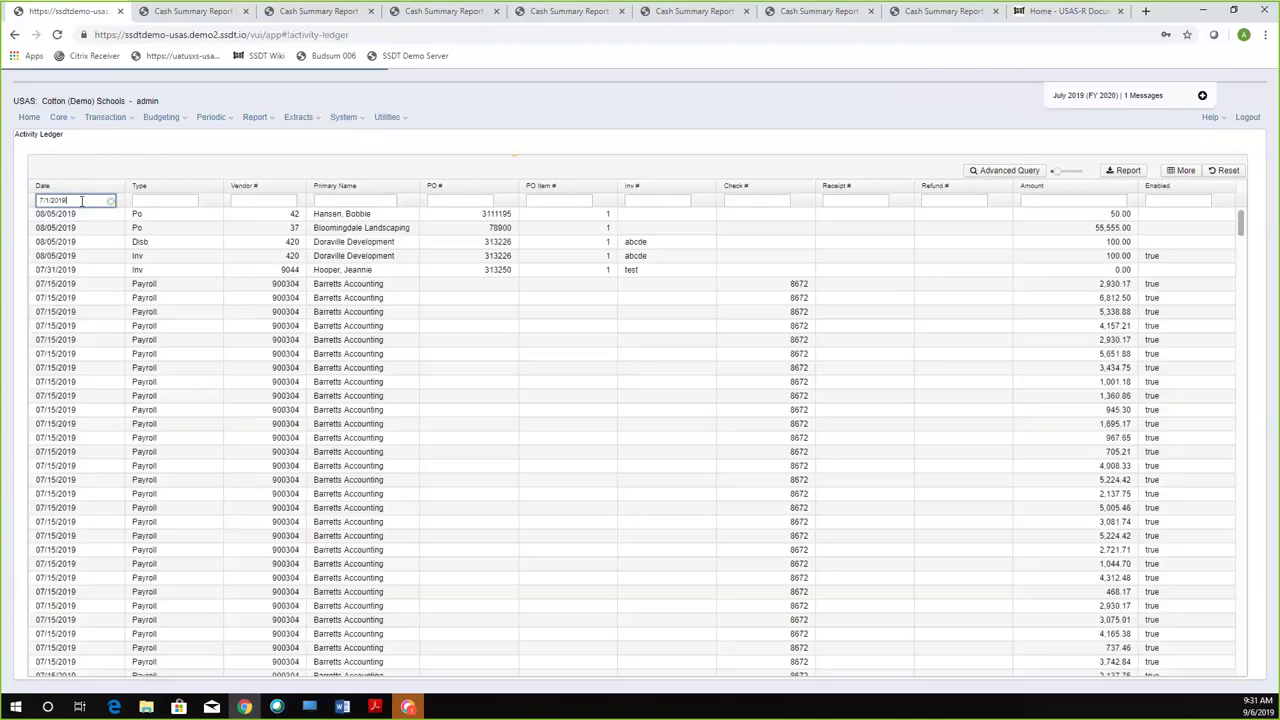
pyautogui.click(153, 200)
pyautogui.write('I')
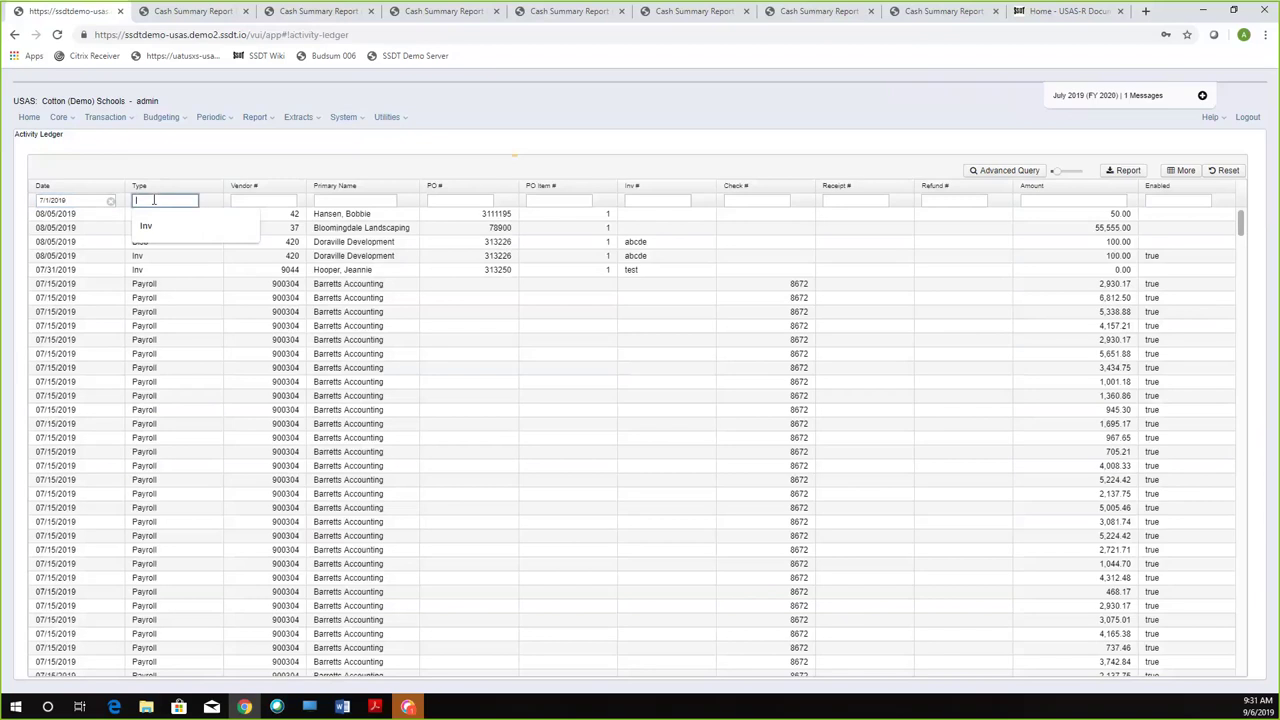
pyautogui.write('nv')
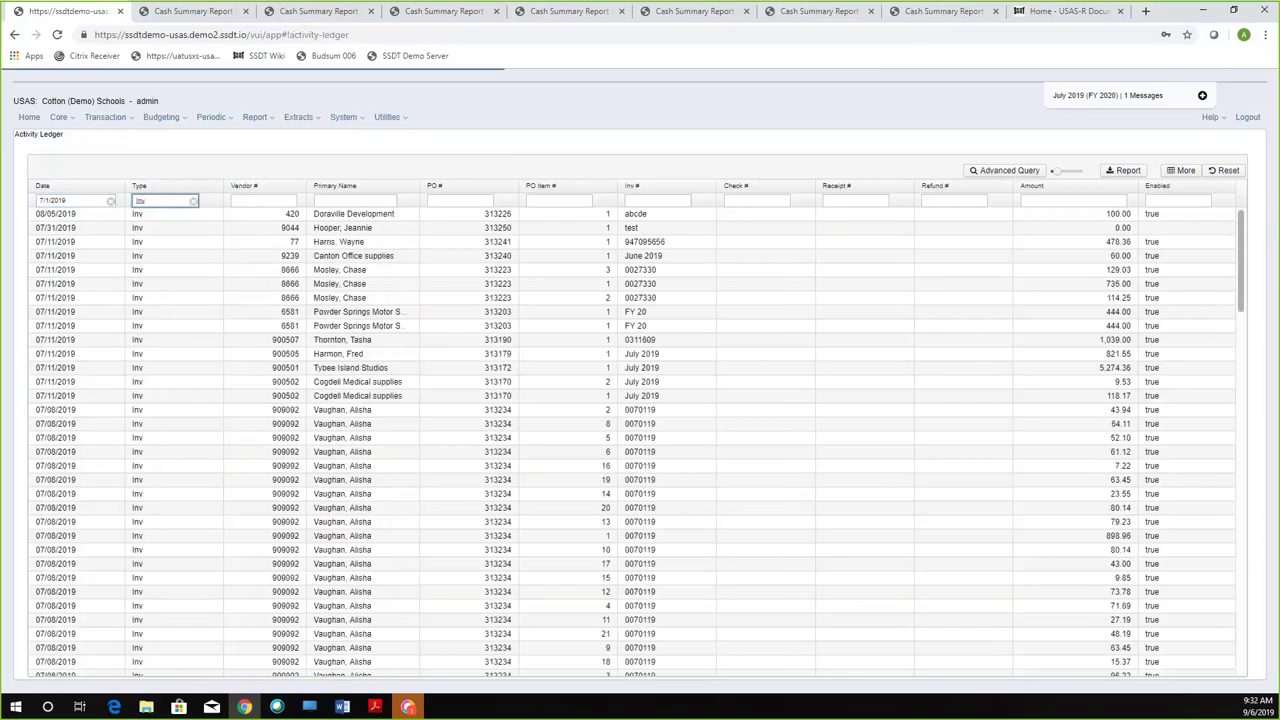
pyautogui.click(1066, 203)
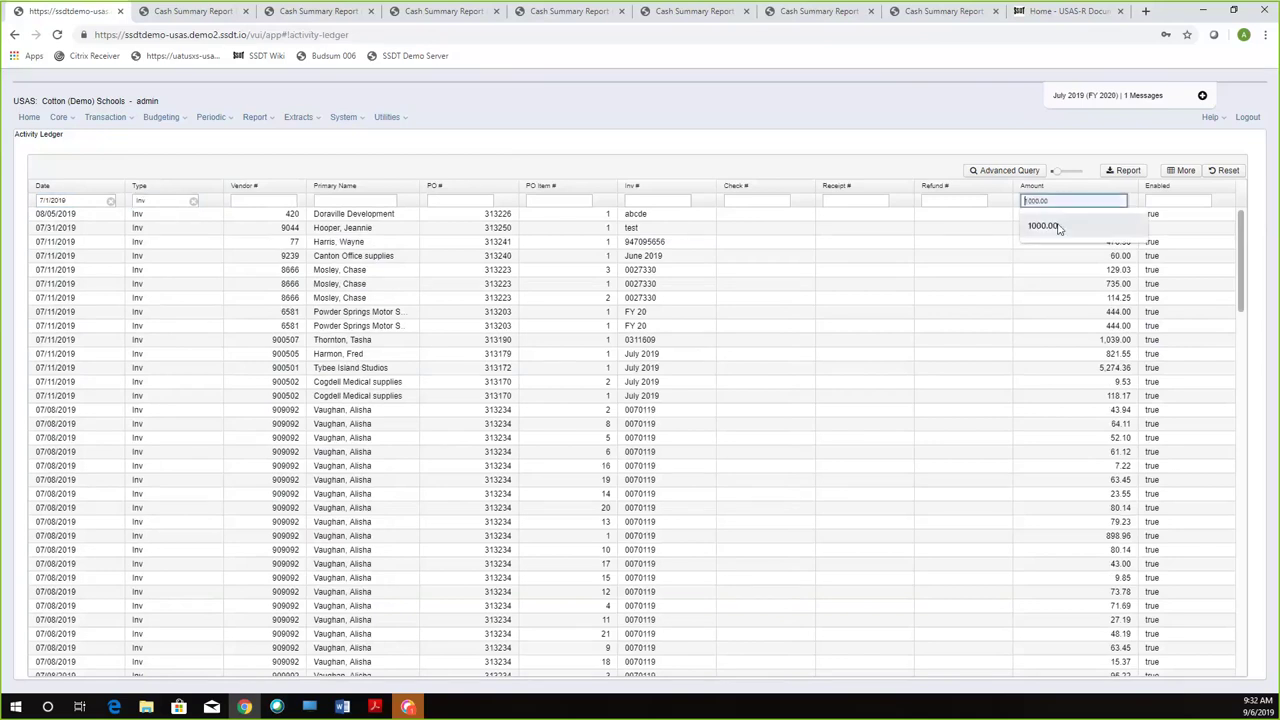
pyautogui.click(1058, 226)
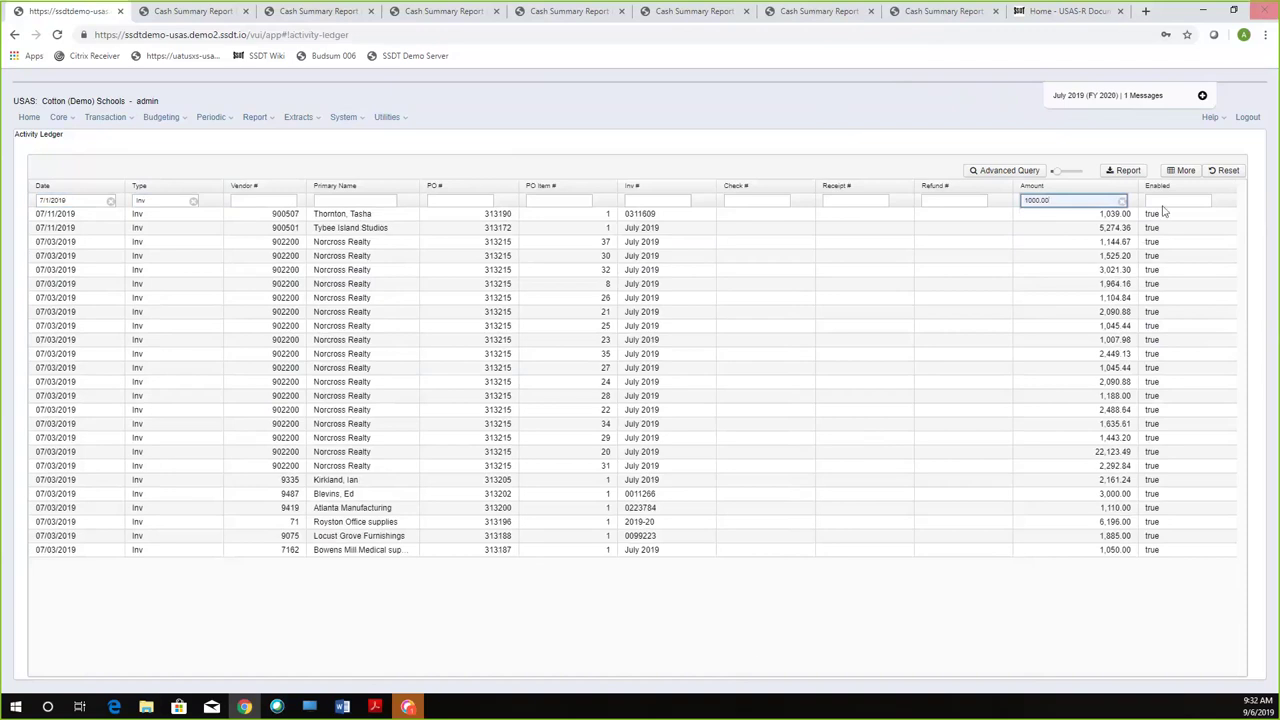
pyautogui.click(1126, 171)
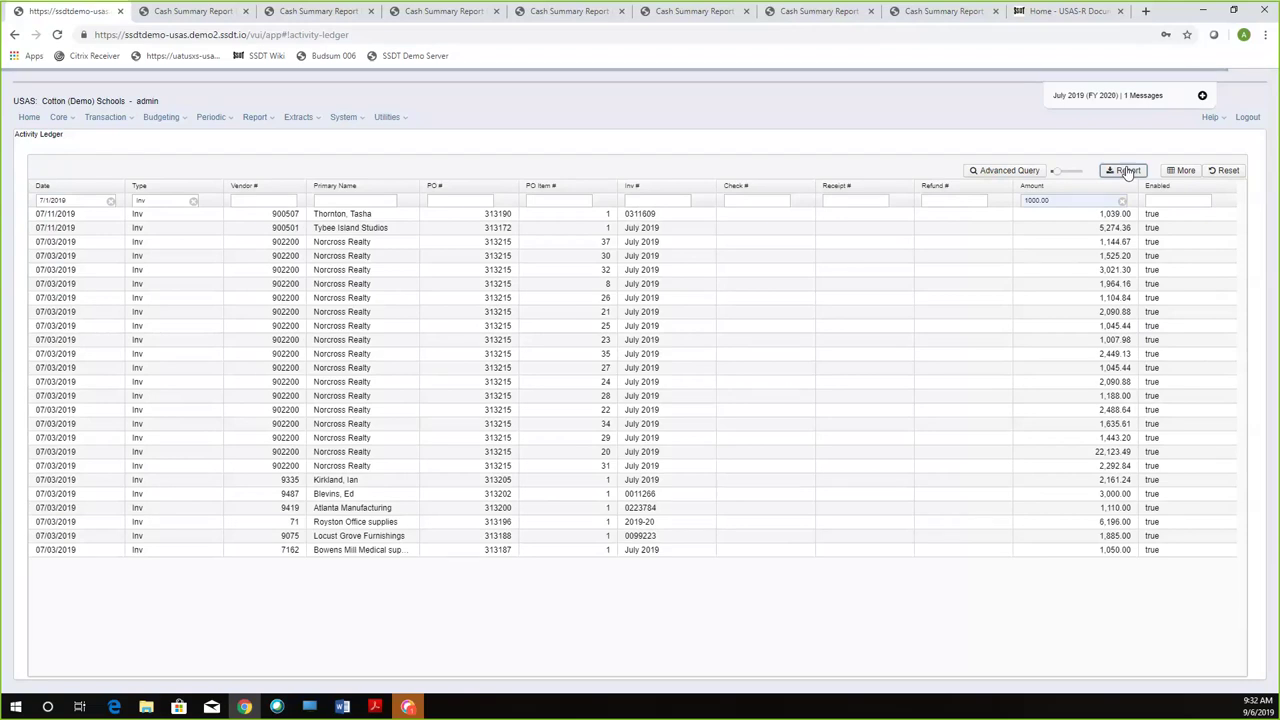
# Step: Open report options for the filtered rows and rename the report to 'Invoices FY20'
pyautogui.click(1127, 172)
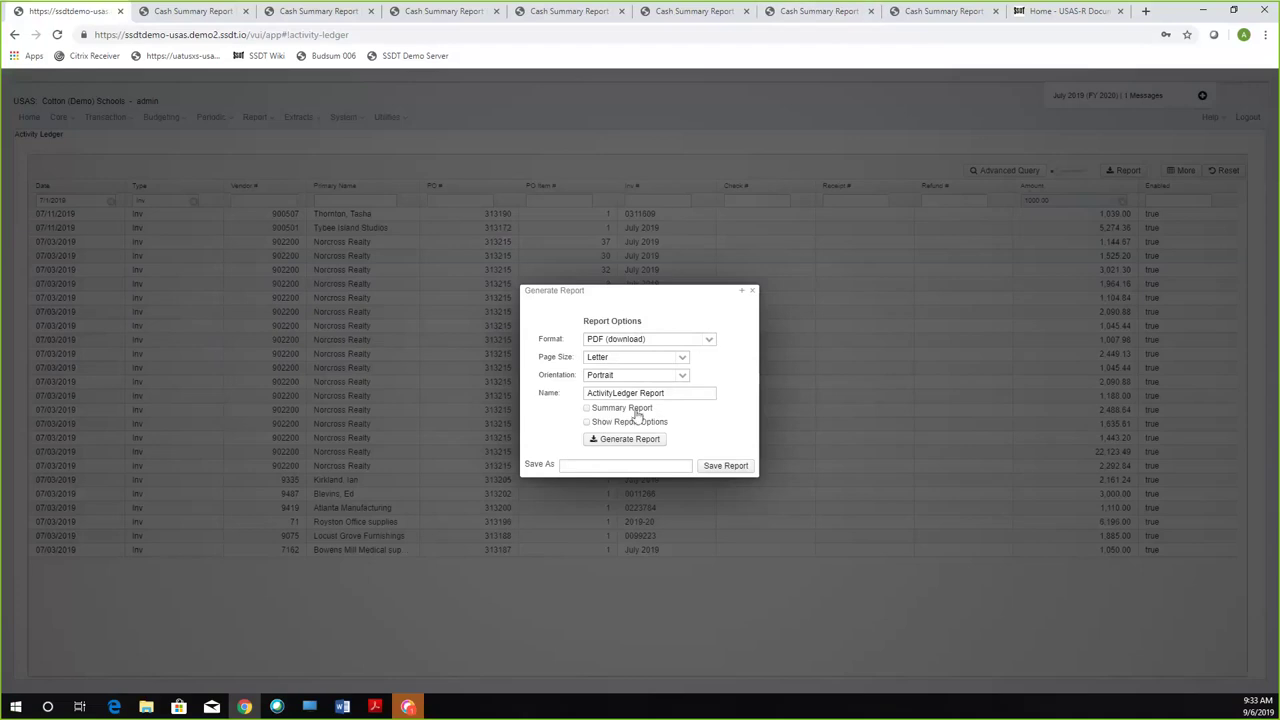
pyautogui.tripleClick(677, 394)
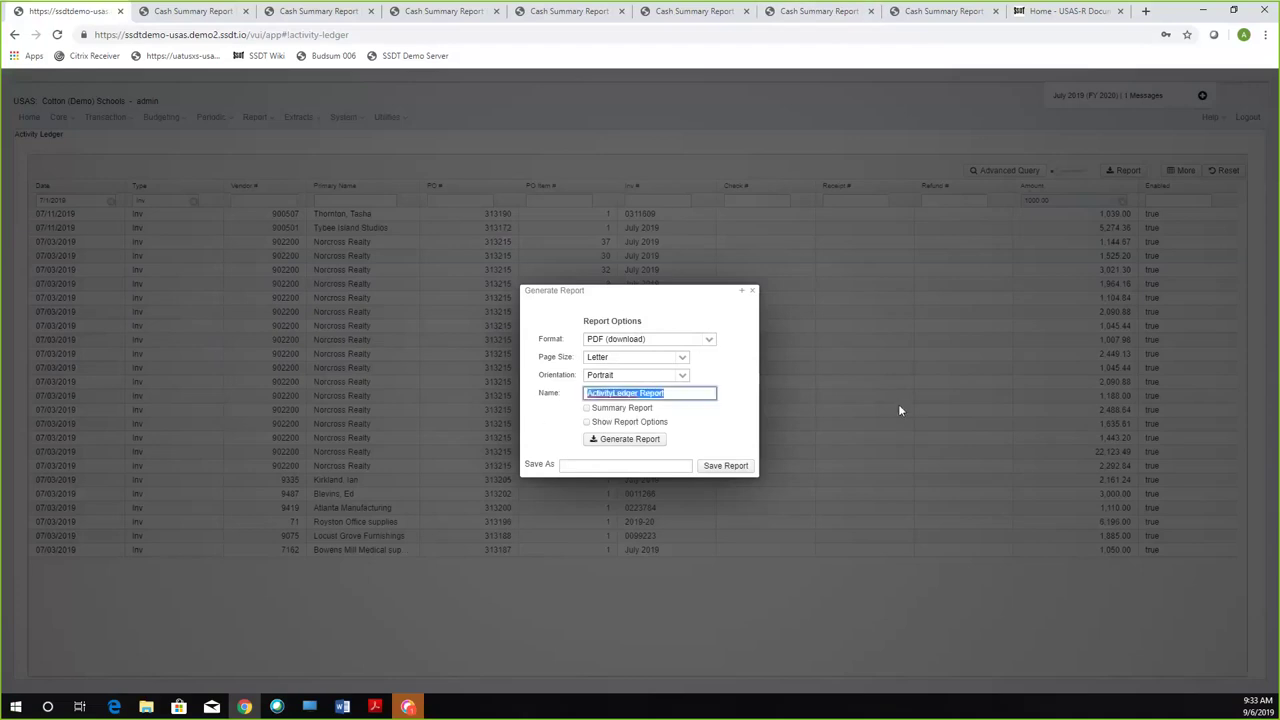
pyautogui.press('BackSpace')
pyautogui.write('Invoices FY20')
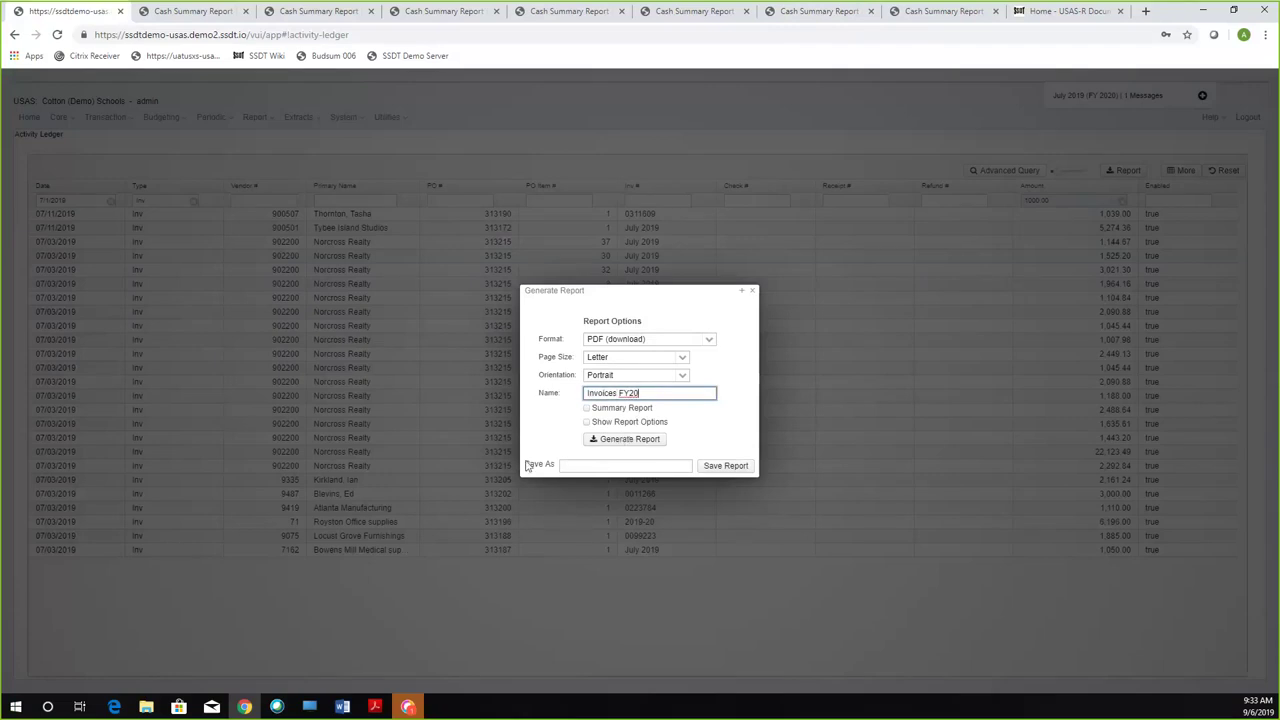
# Step: Save the report definition as 'Invoices FY20' and generate the PDF download
pyautogui.click(579, 465)
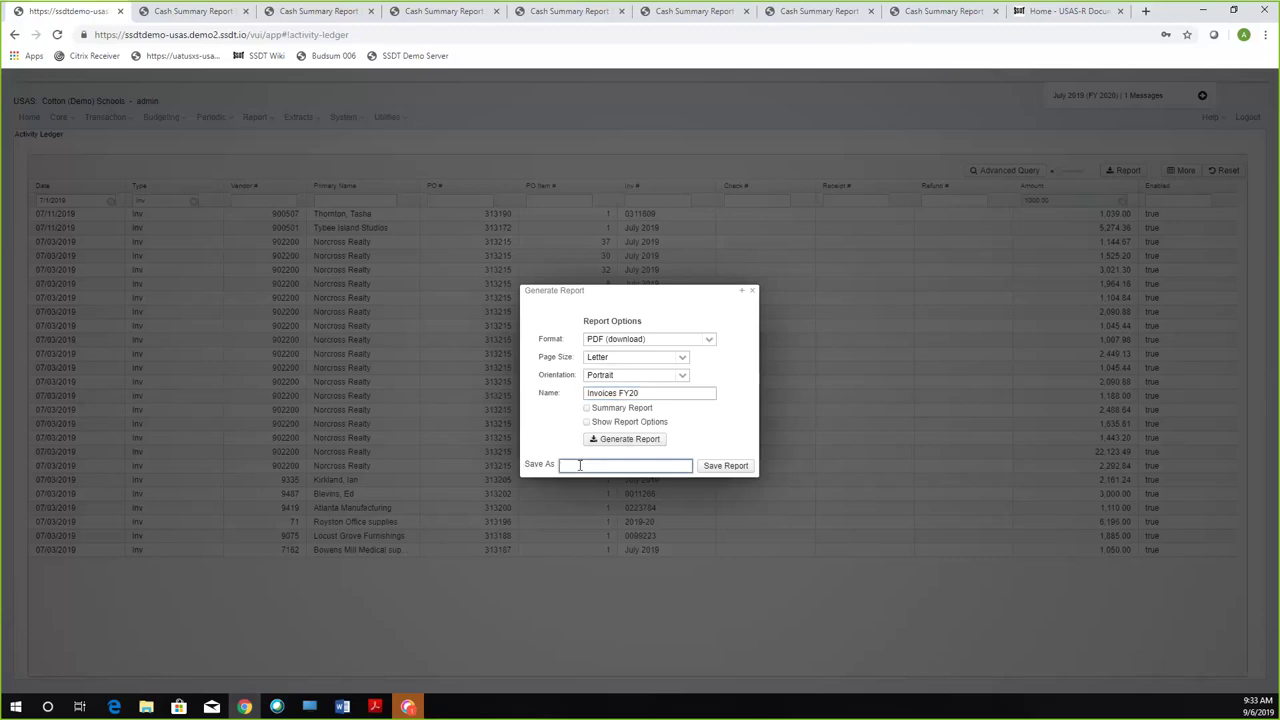
pyautogui.write('Invoices FY20')
pyautogui.click(730, 467)
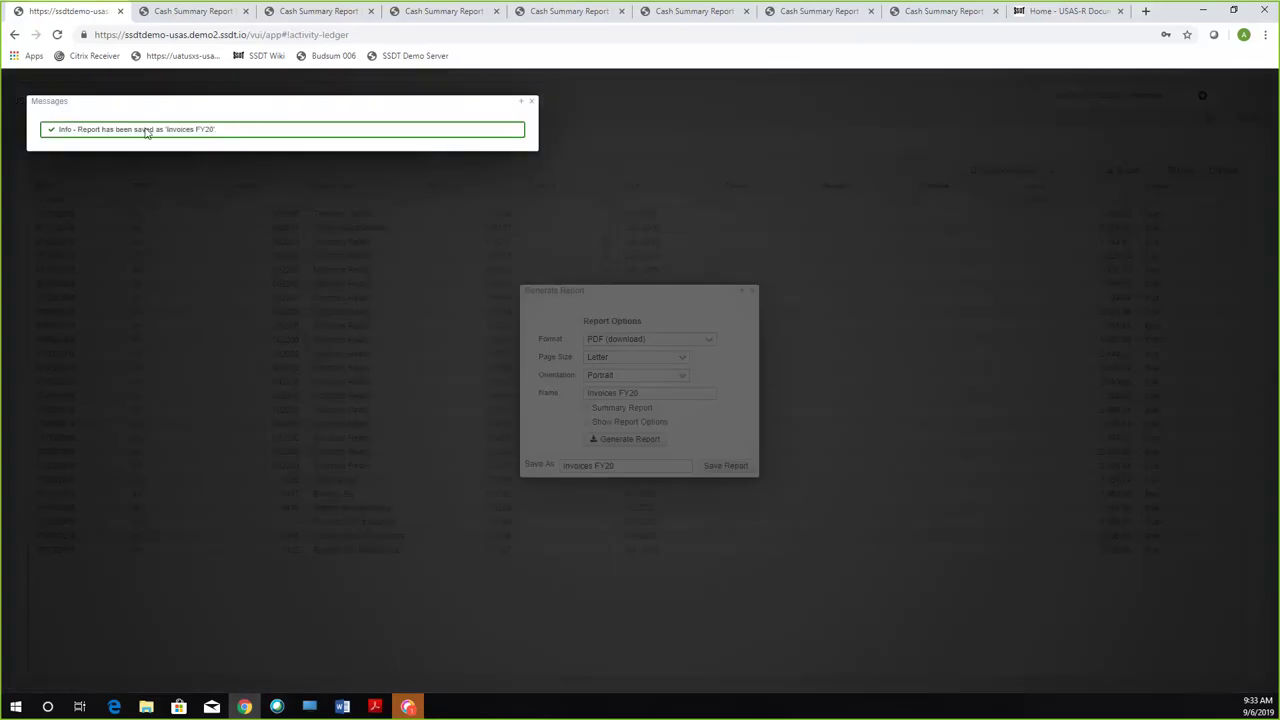
pyautogui.click(531, 101)
pyautogui.click(622, 440)
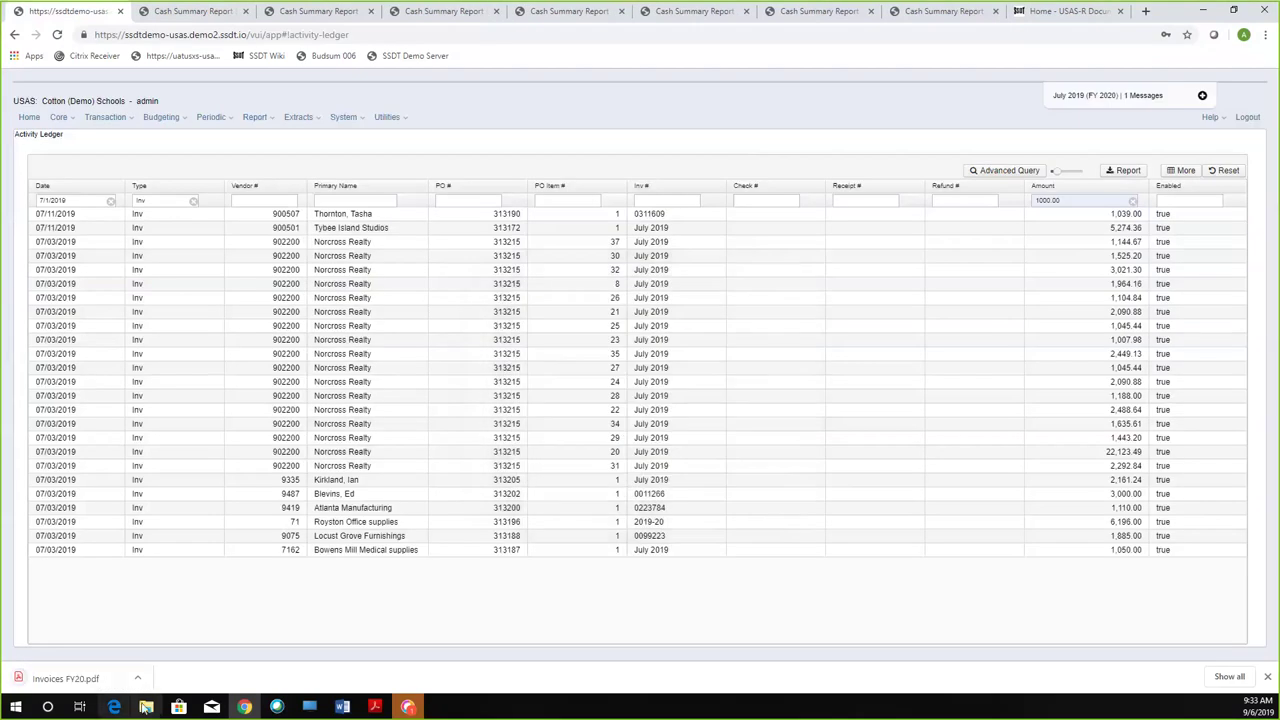
# Step: Open Invoices FY20.pdf, check the 71,377.30 grand total, and return to the ledger tab
pyautogui.click(137, 680)
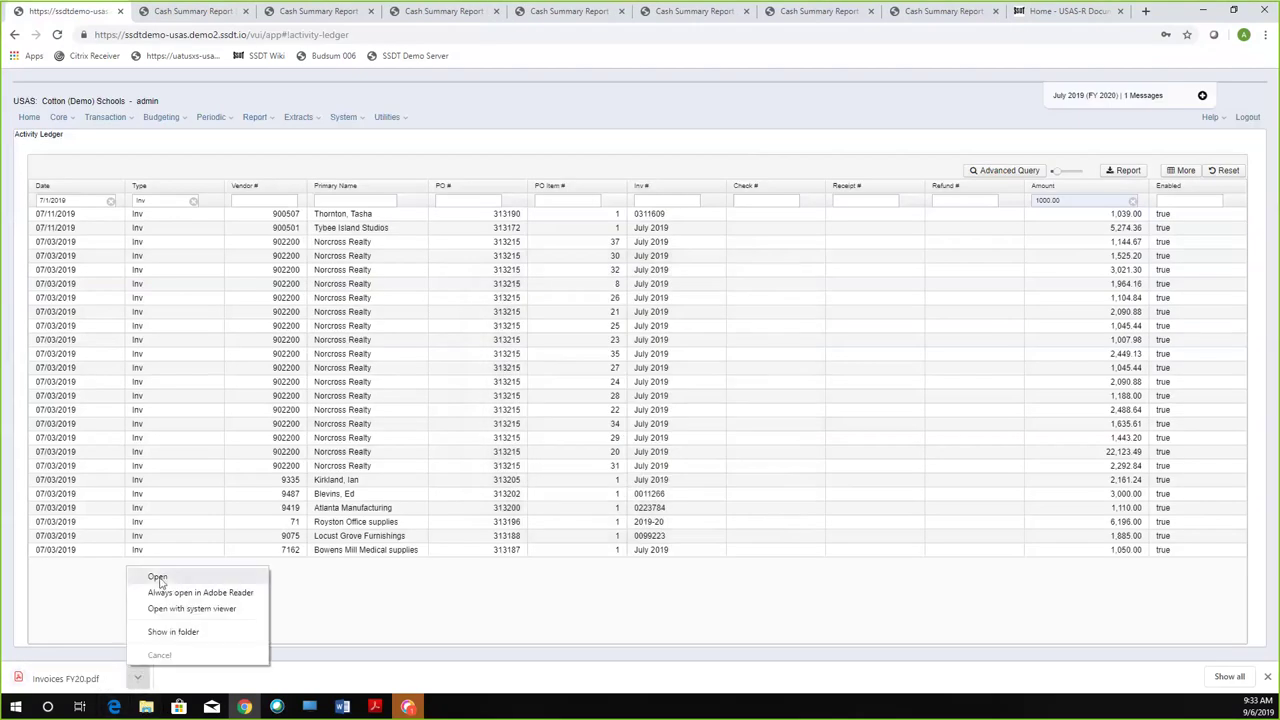
pyautogui.click(158, 577)
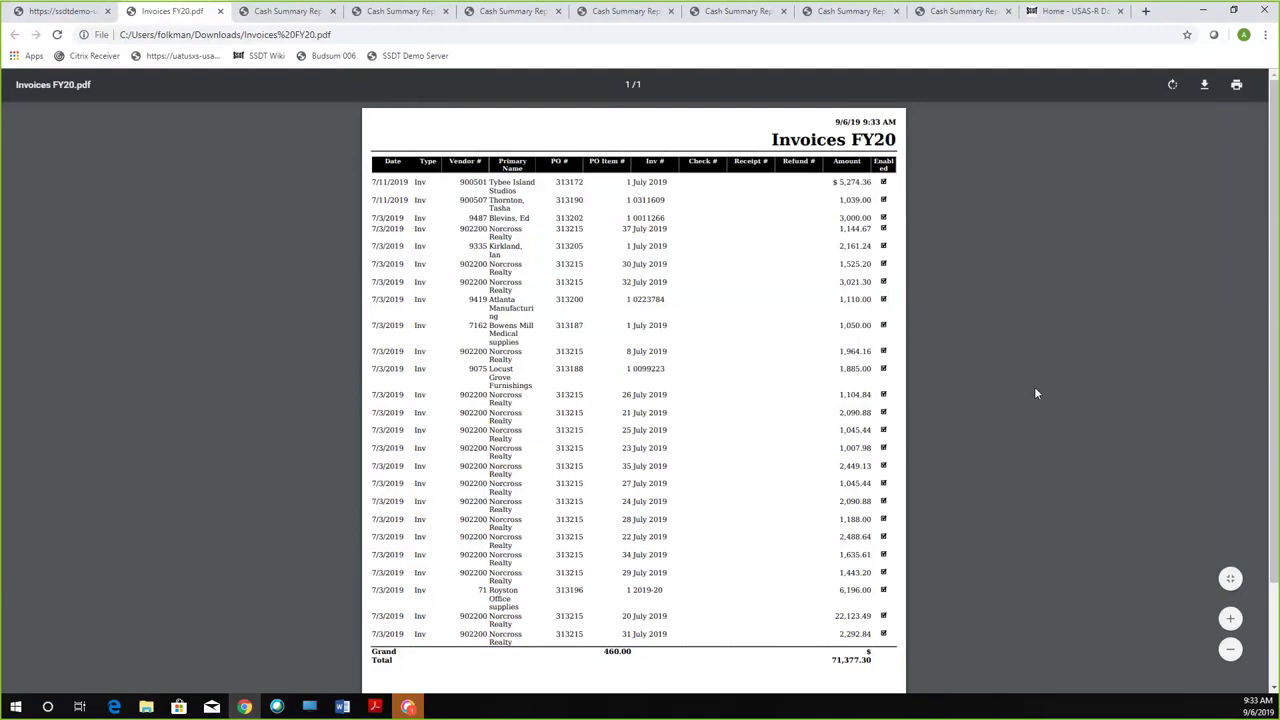
pyautogui.scroll(-3, 1036, 393)
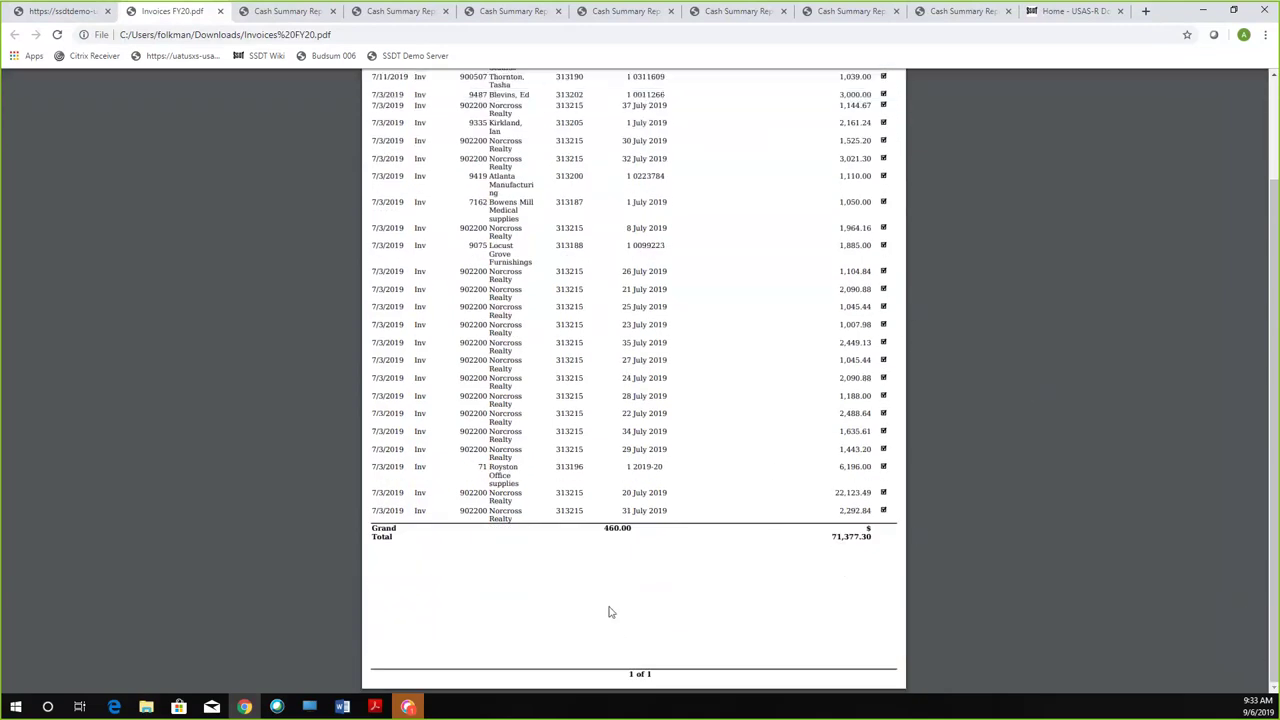
pyautogui.scroll(3, 610, 612)
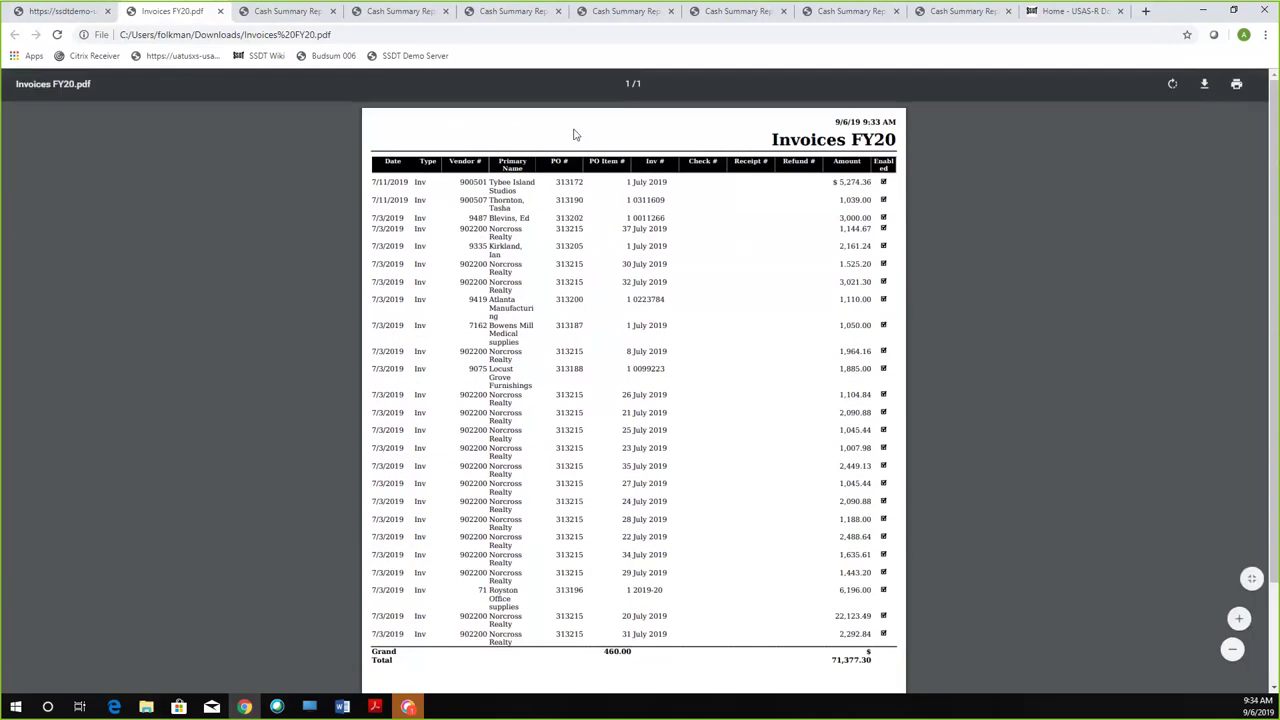
pyautogui.click(50, 14)
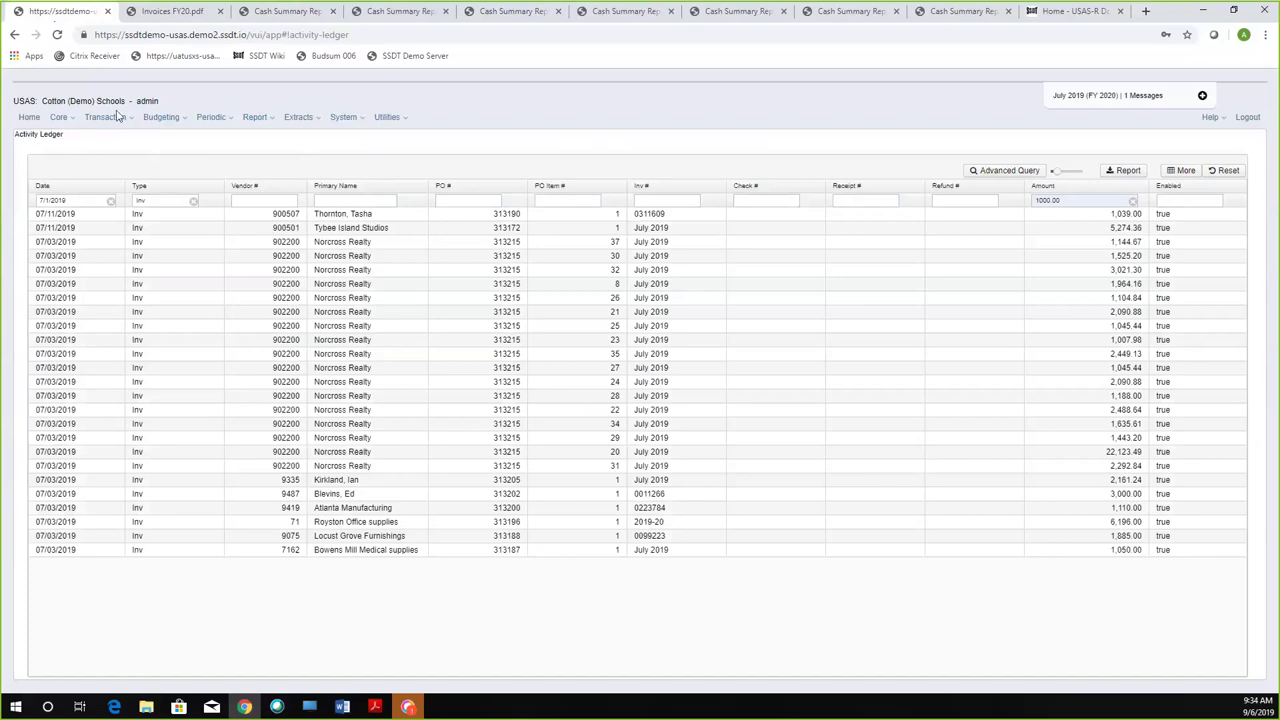
# Step: Open Report Manager, preview the saved Invoices FY20 report, and bring Acrobat Reader forward
pyautogui.click(255, 118)
pyautogui.click(265, 140)
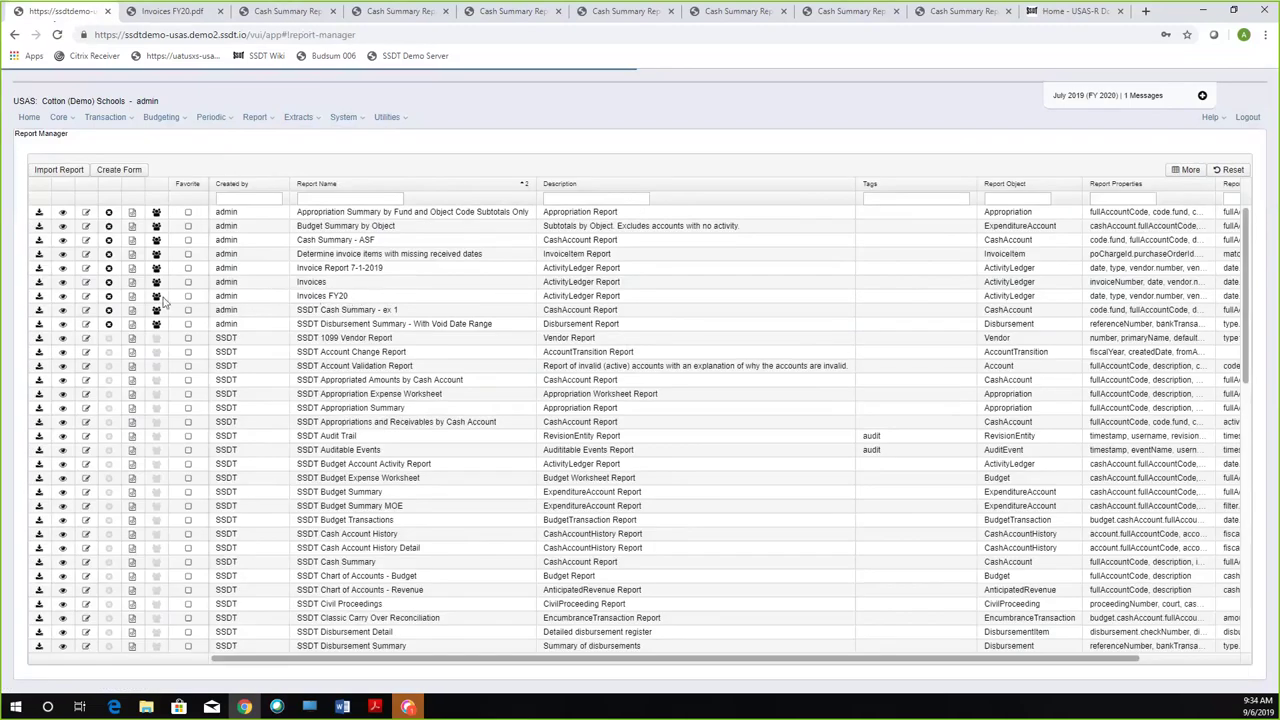
pyautogui.click(62, 300)
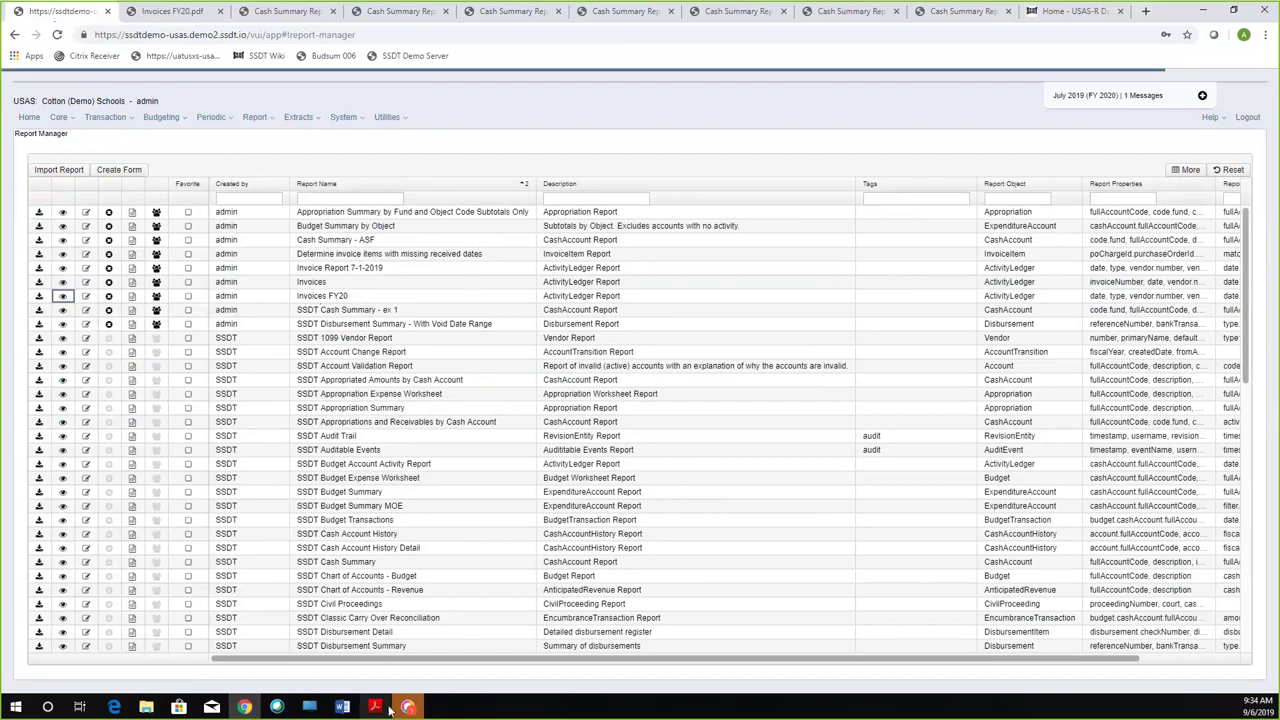
pyautogui.moveTo(376, 708)
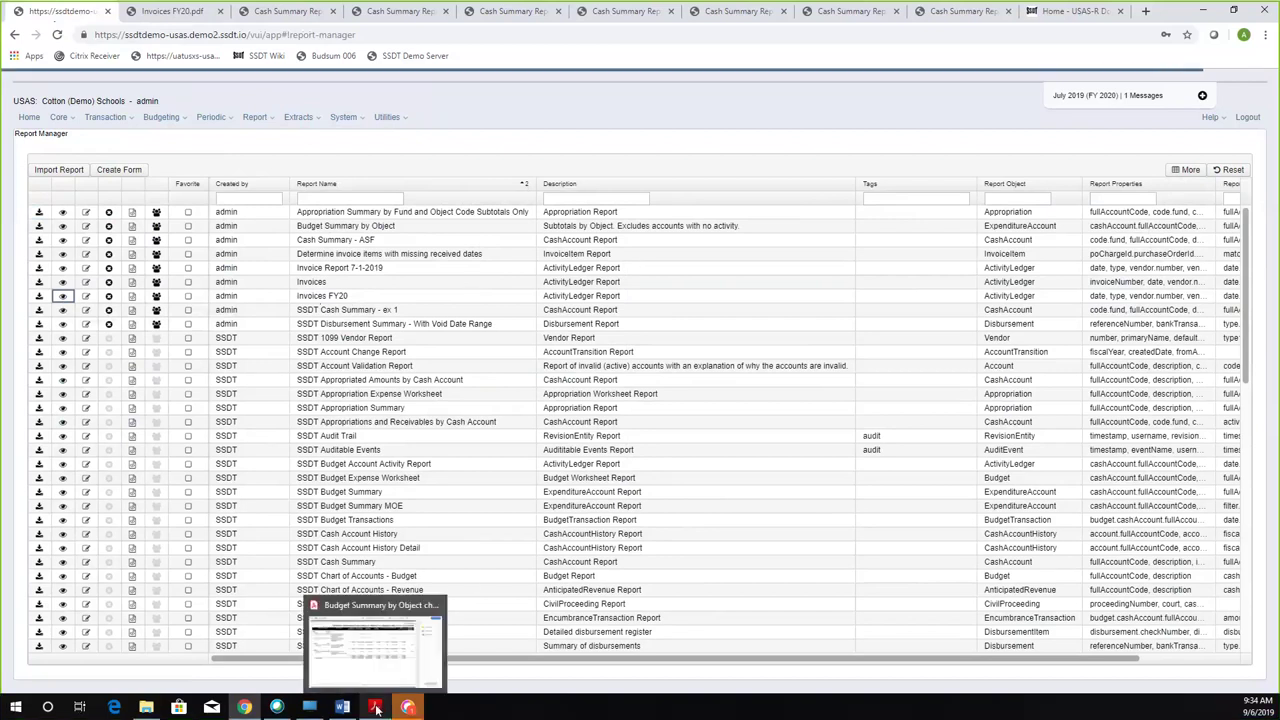
pyautogui.click(375, 645)
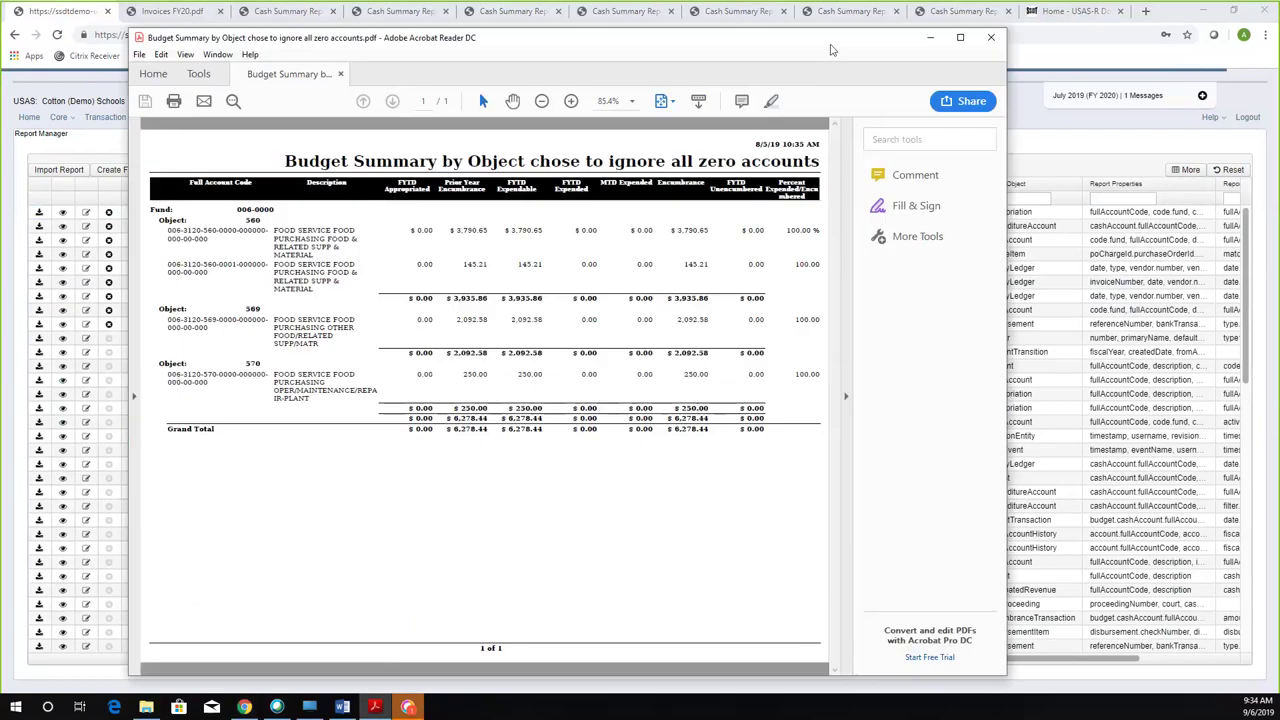
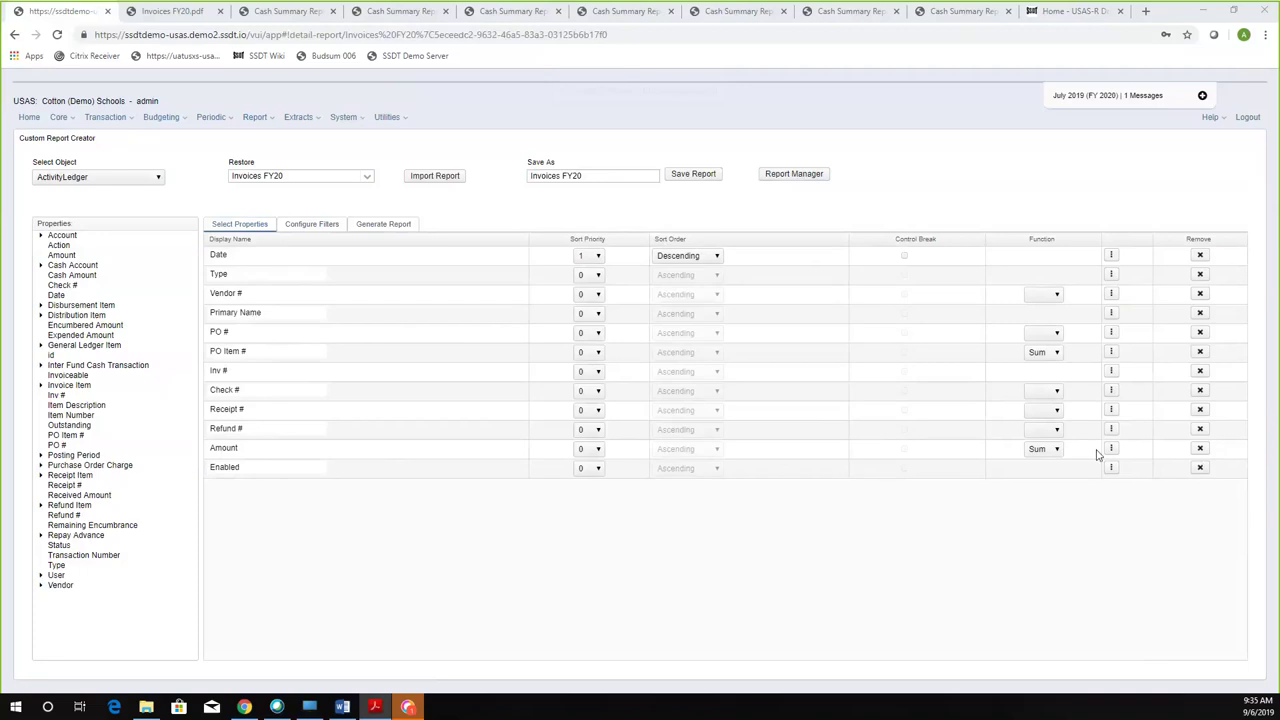
# Step: Delete the Enabled, Check #, Receipt #, Refund # and Type rows from Select Properties
pyautogui.click(1200, 468)
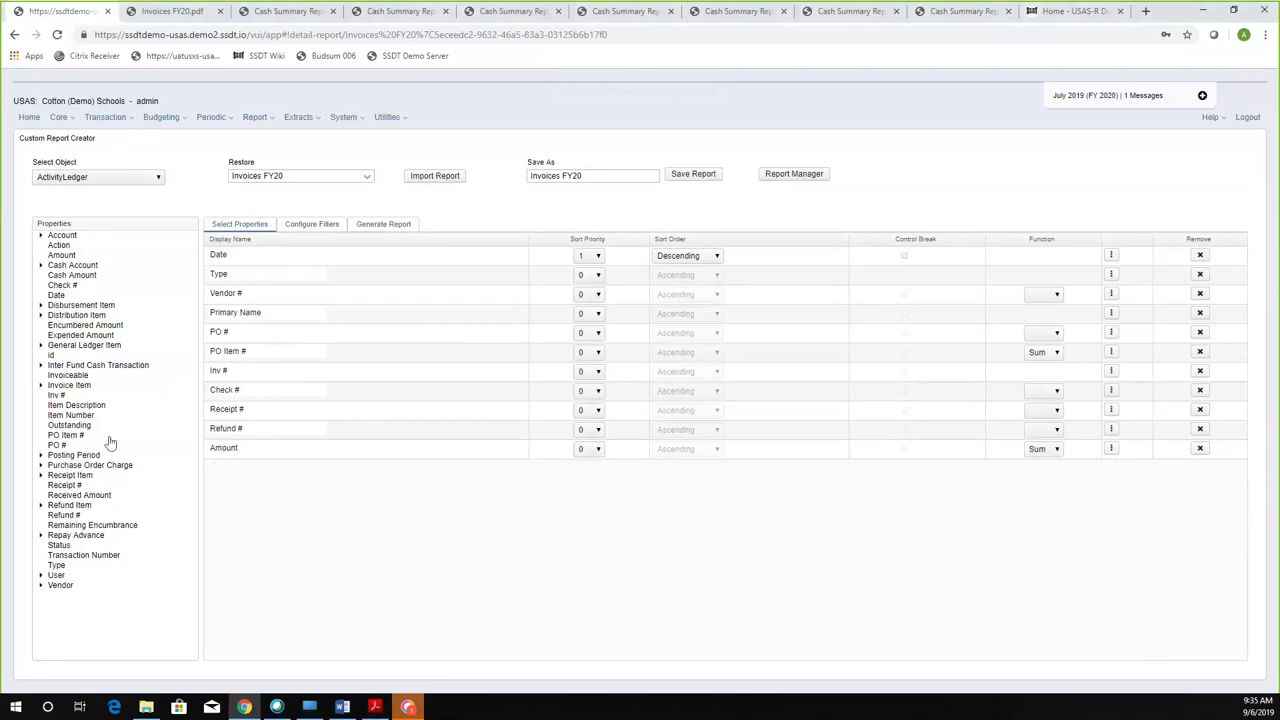
pyautogui.click(1200, 391)
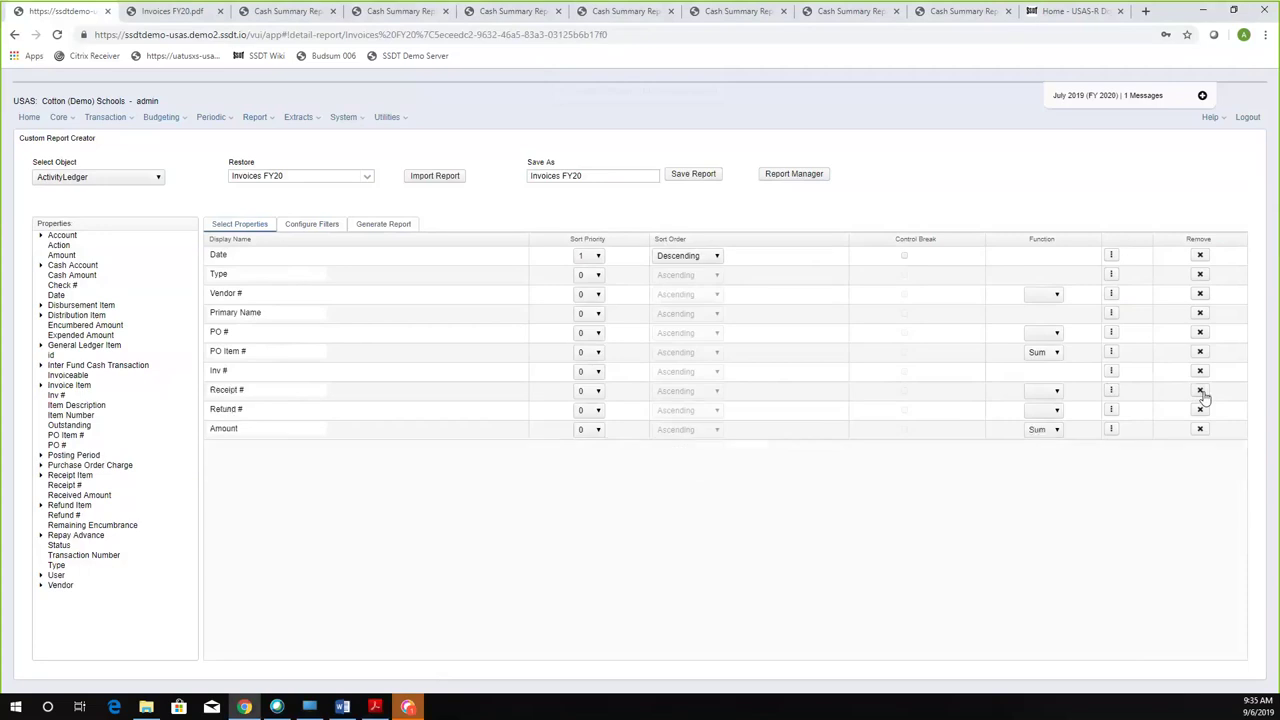
pyautogui.click(1200, 391)
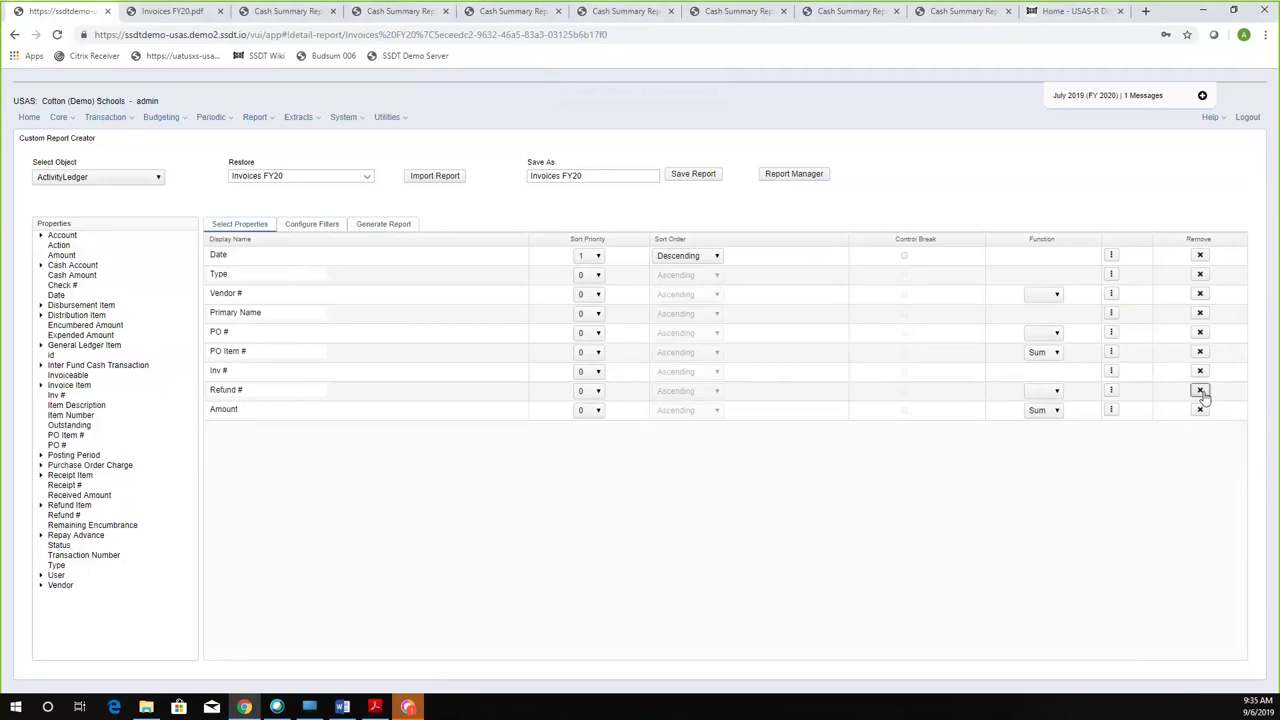
pyautogui.click(1200, 391)
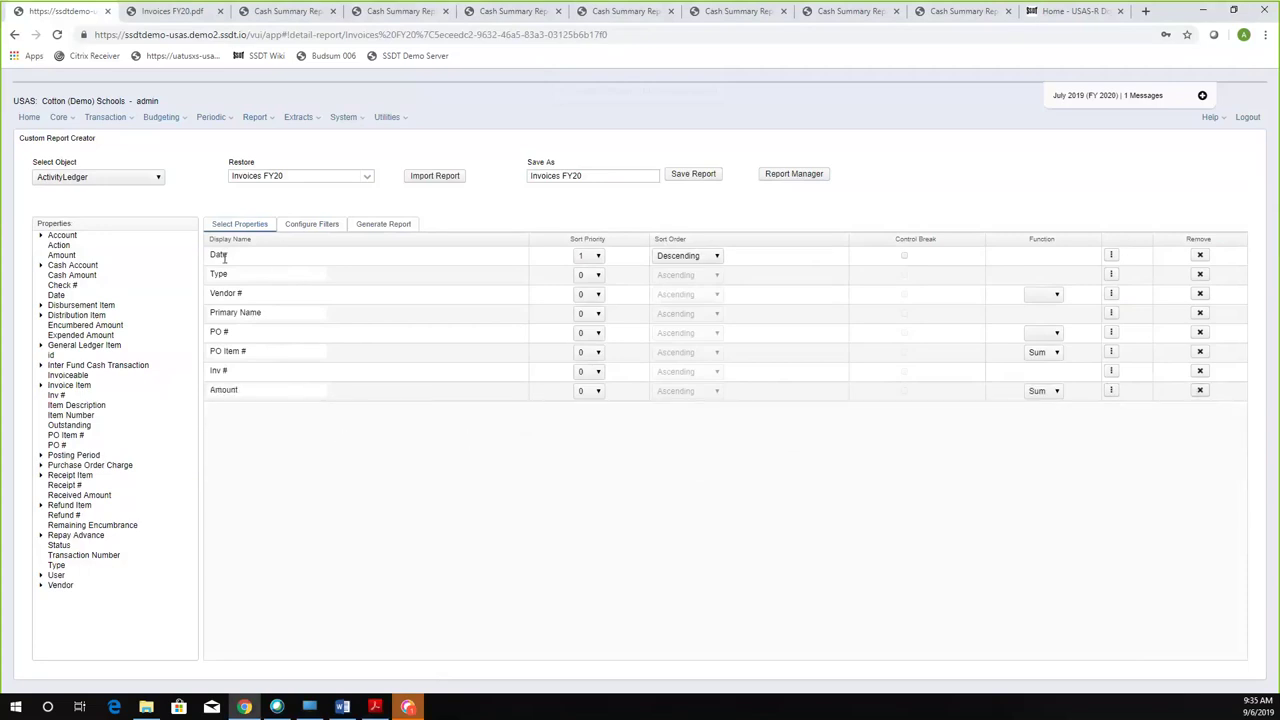
pyautogui.click(1200, 276)
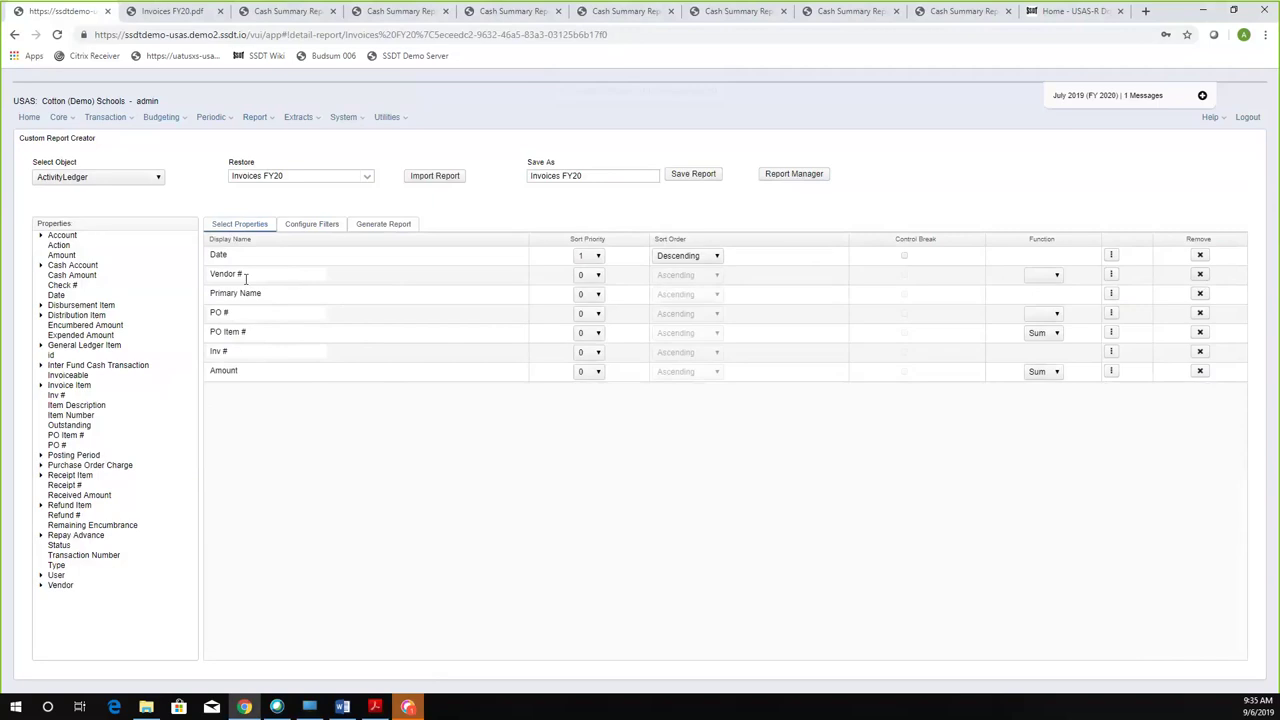
pyautogui.click(296, 227)
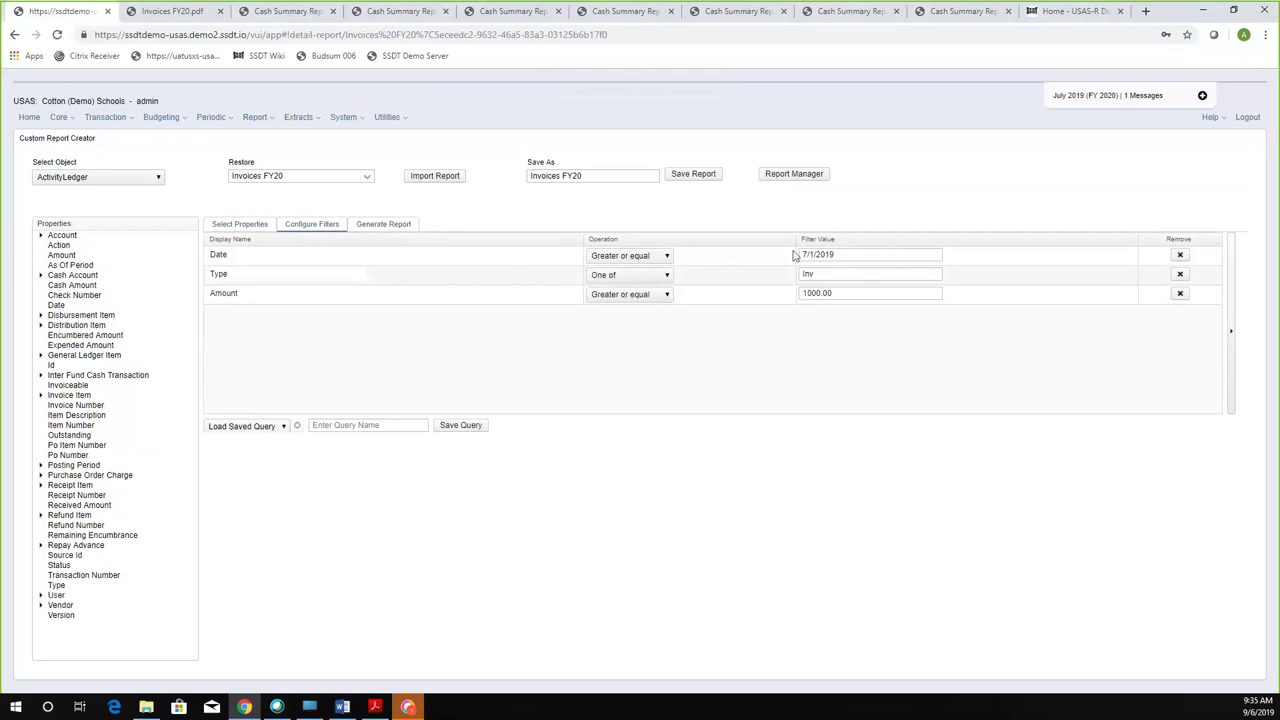
pyautogui.click(237, 226)
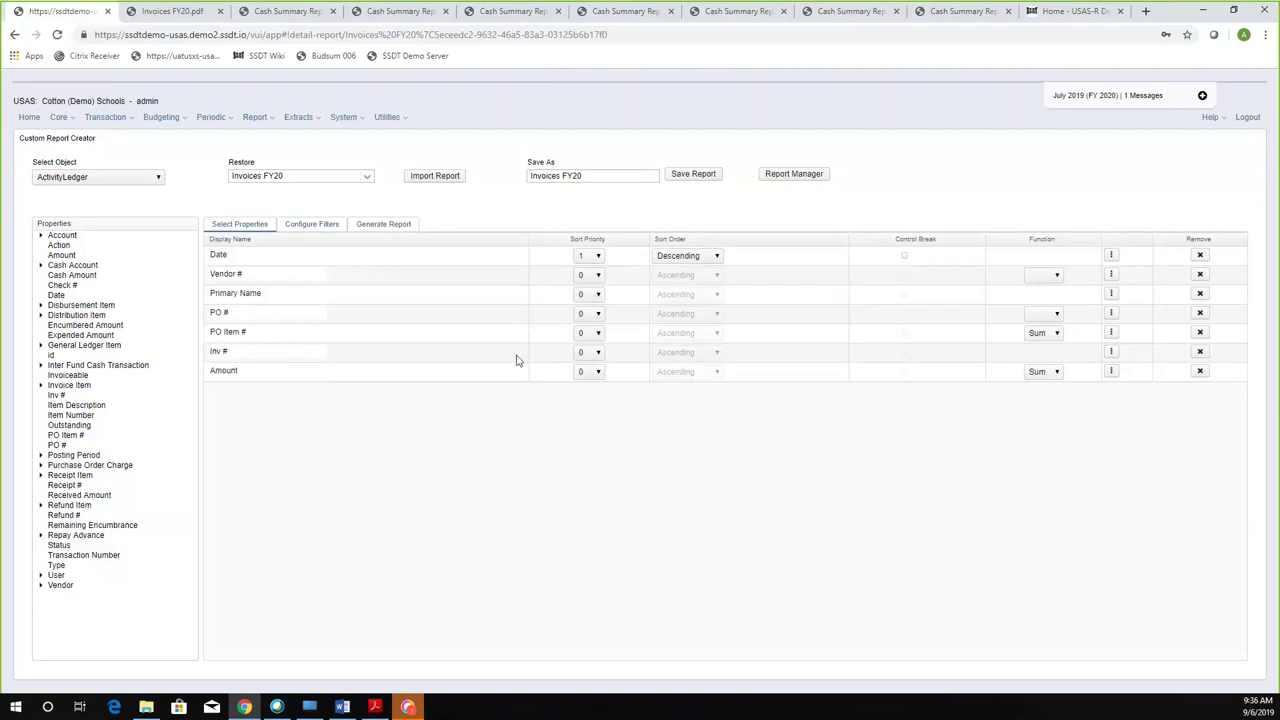
# Step: Give Inv # sort priority 1 and Date sort priority 2
pyautogui.click(588, 354)
pyautogui.click(584, 381)
pyautogui.click(590, 257)
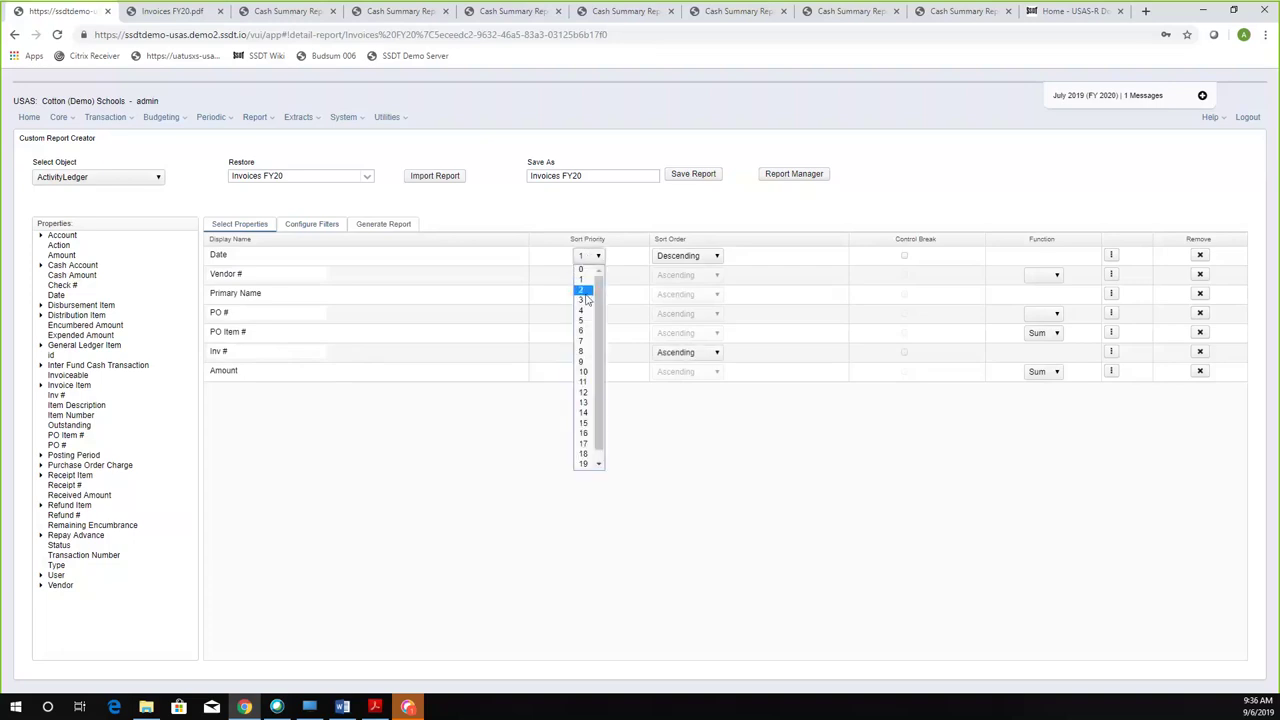
pyautogui.click(586, 292)
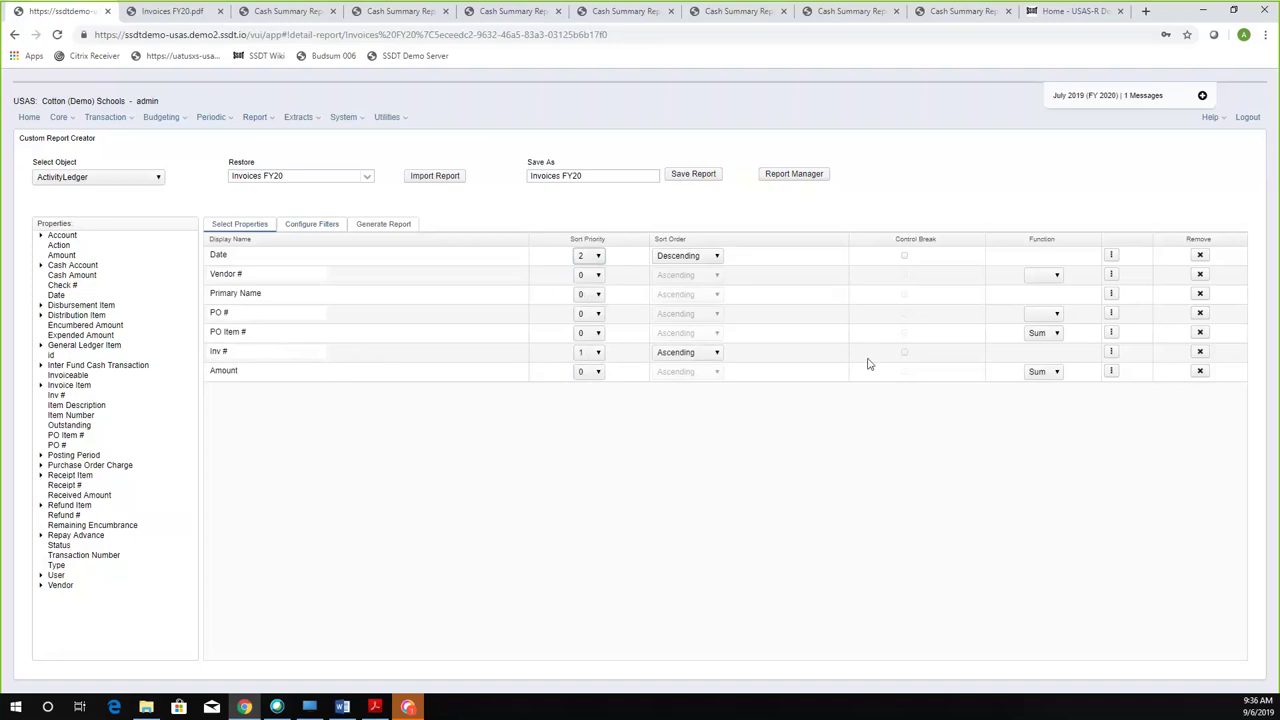
# Step: Add a control break on Inv # and save it as Suppressed in its properties
pyautogui.click(905, 356)
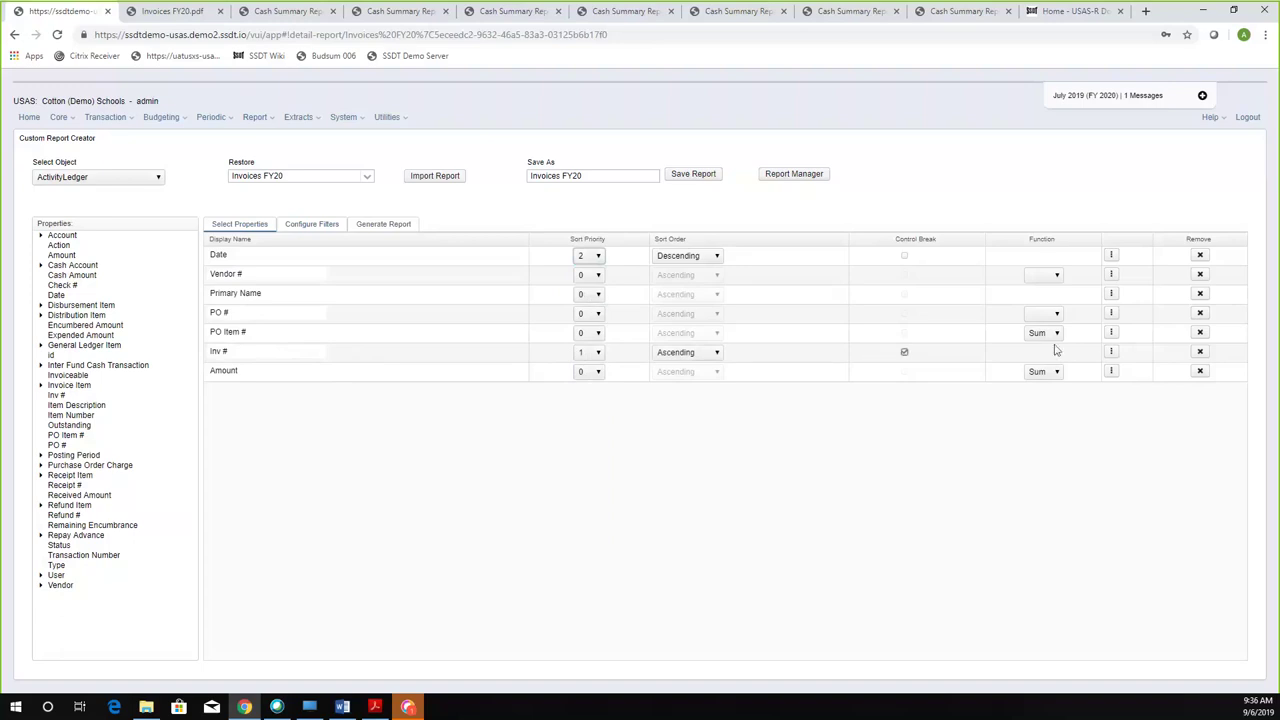
pyautogui.click(1111, 353)
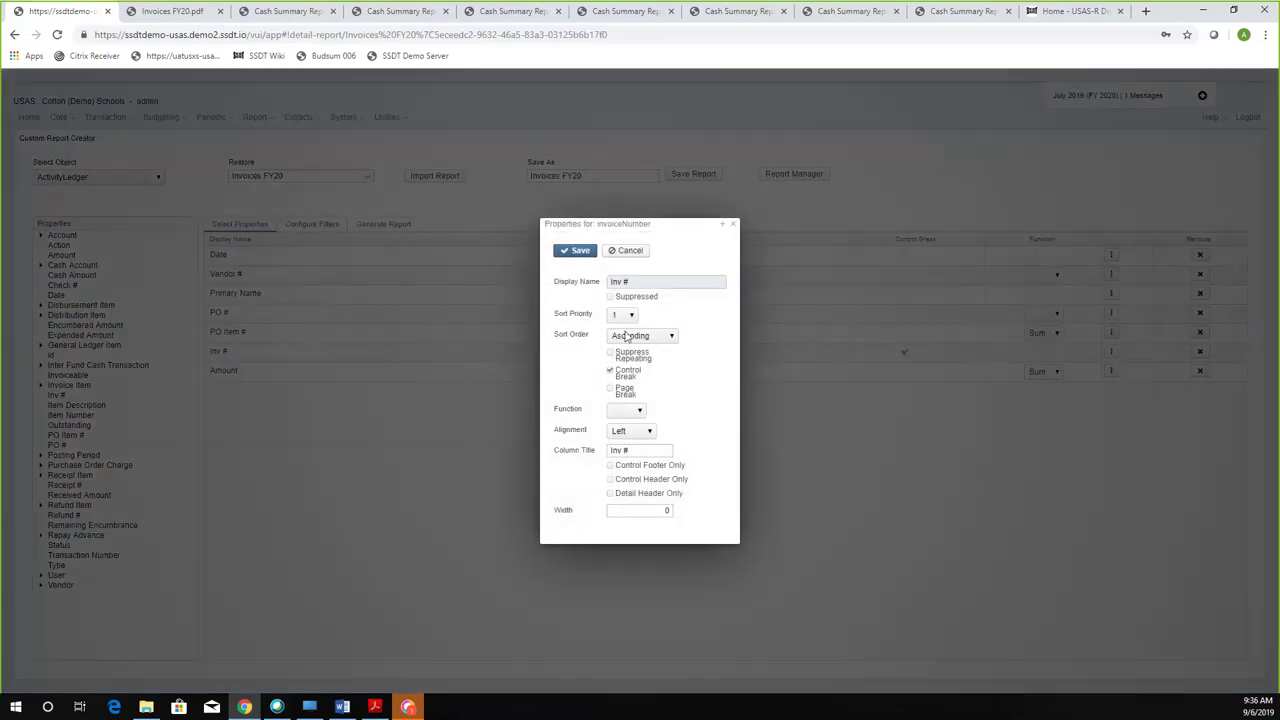
pyautogui.click(609, 297)
pyautogui.click(576, 250)
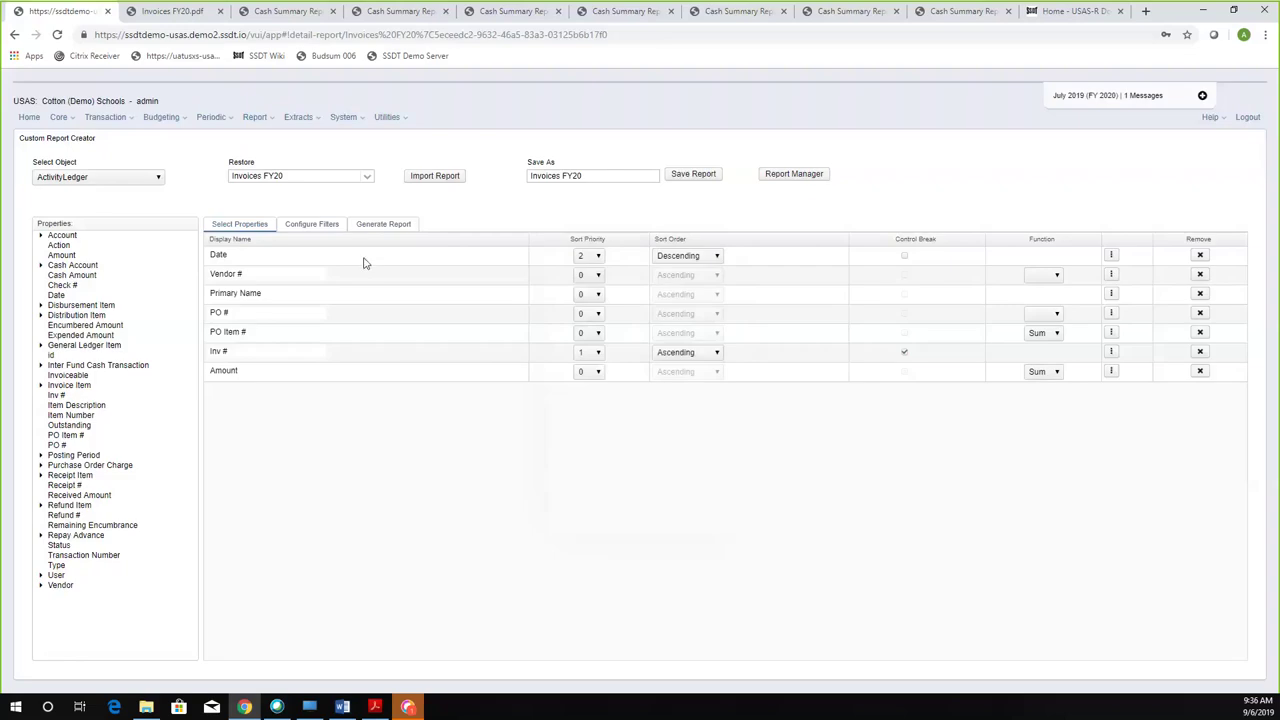
pyautogui.click(390, 224)
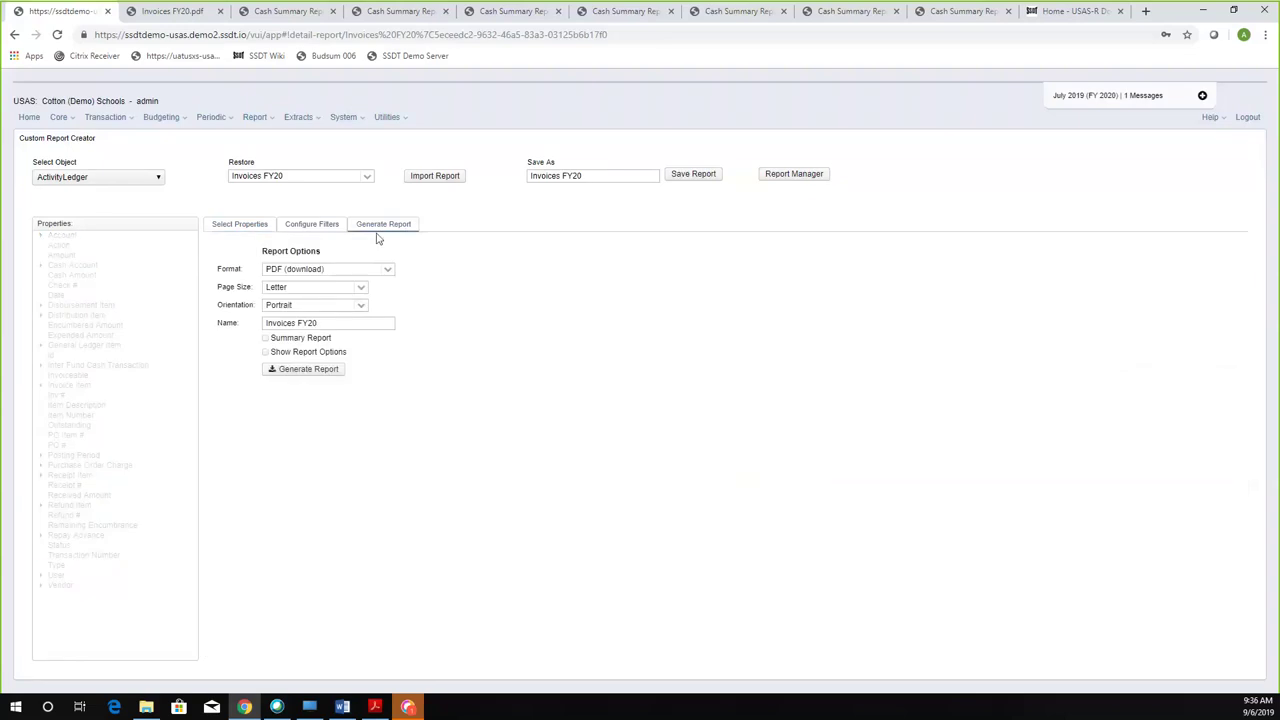
# Step: Check the PO Item # summary function choices in the column list without changing them
pyautogui.click(245, 228)
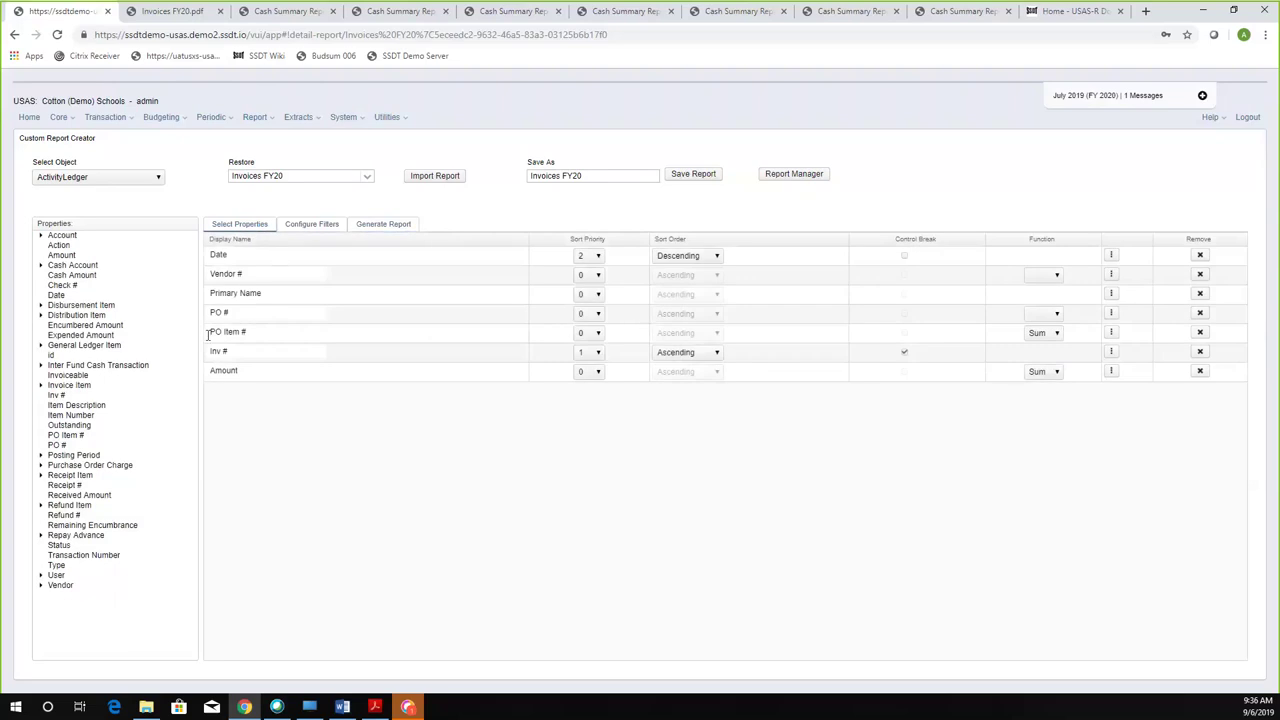
pyautogui.click(1055, 340)
pyautogui.click(1050, 342)
# Step: Generate the Invoices FY20 report as a PDF and open the downloaded file
pyautogui.click(378, 226)
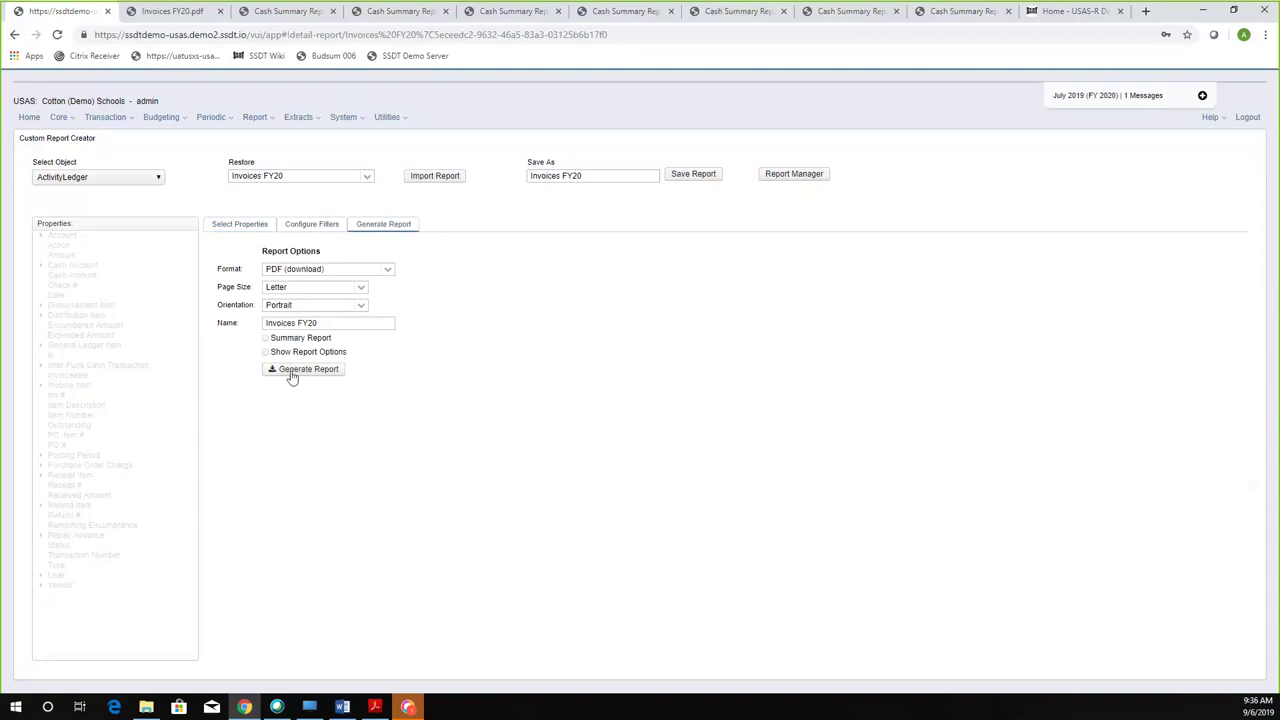
pyautogui.click(292, 374)
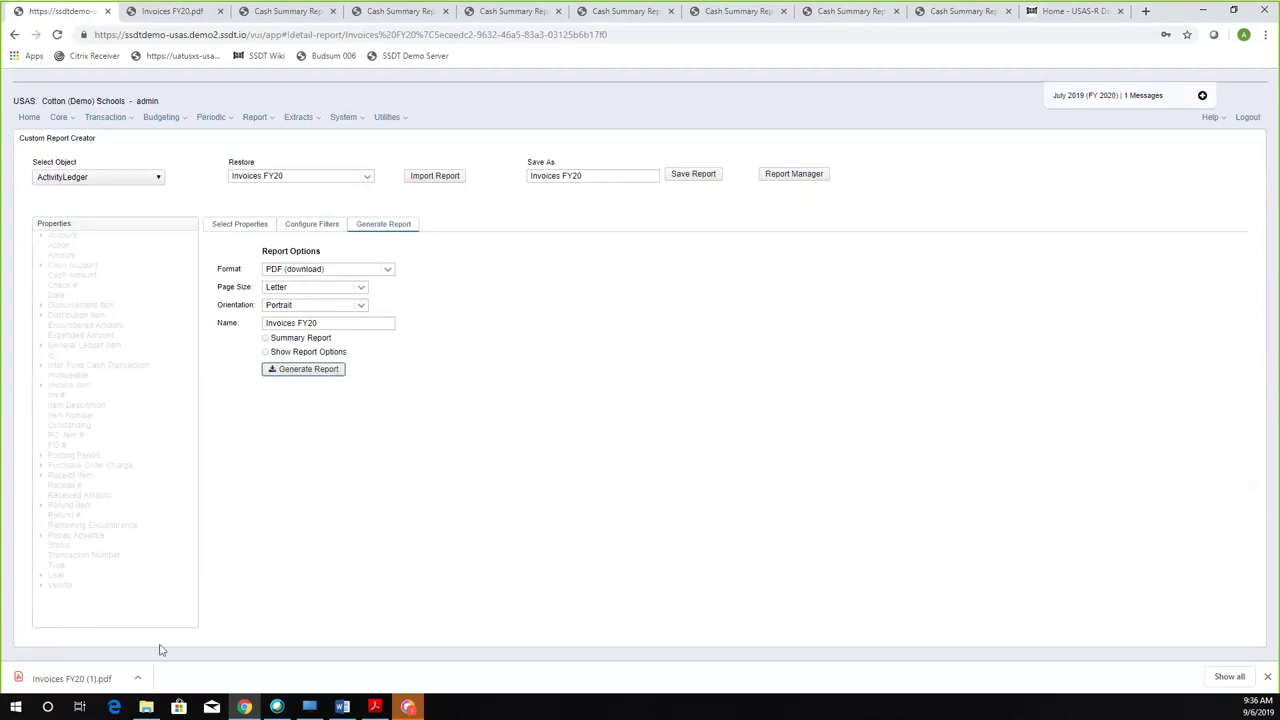
pyautogui.click(137, 678)
pyautogui.click(158, 577)
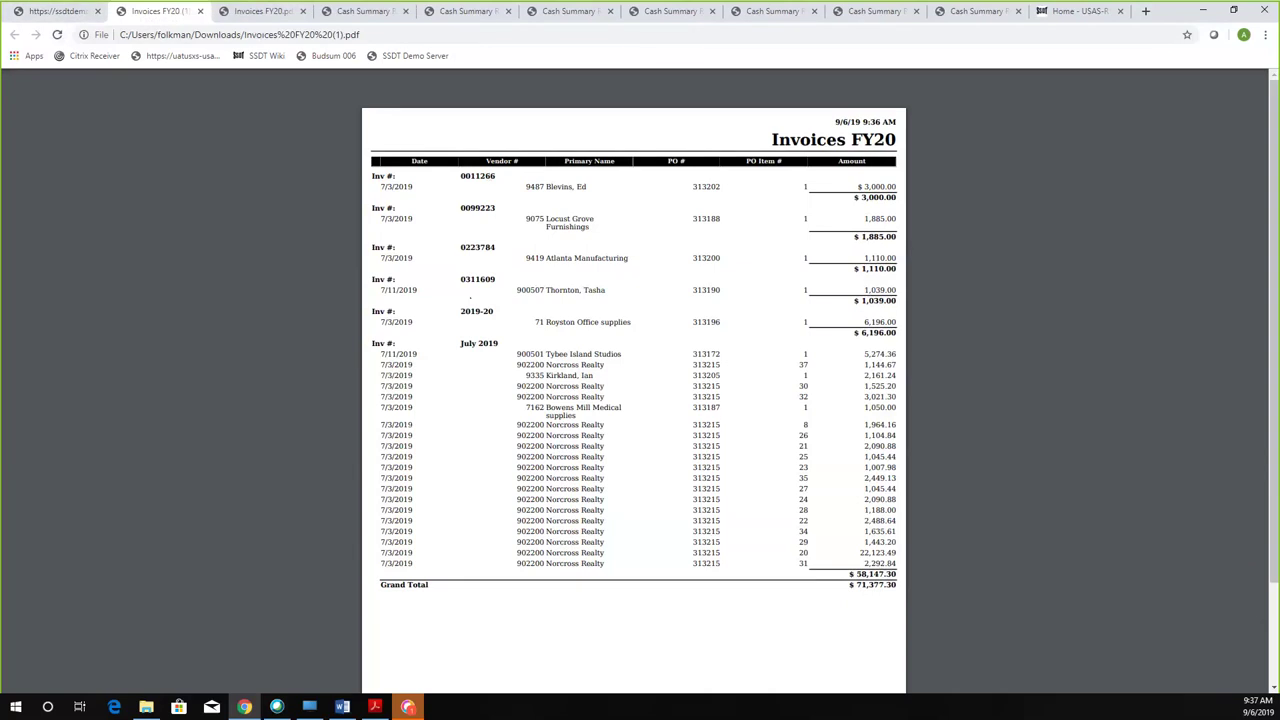
# Step: After reading the grouped PDF, switch back to the Custom Report Creator tab
pyautogui.click(48, 16)
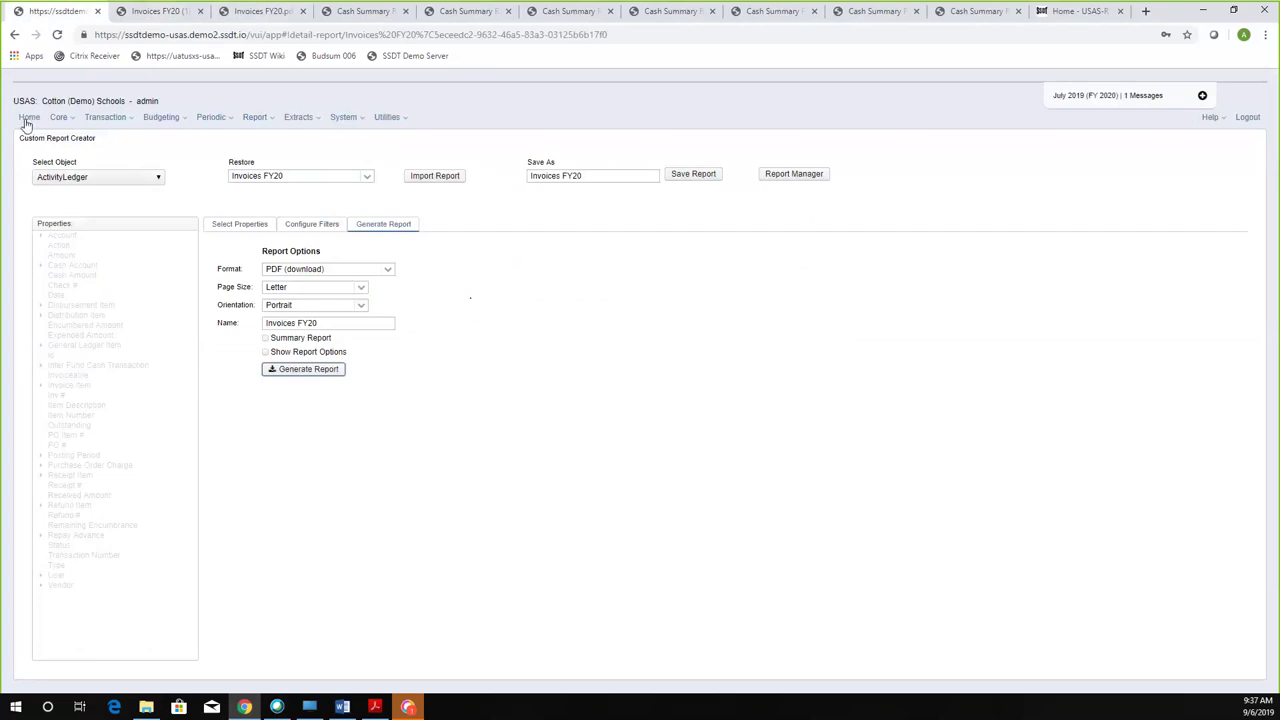
# Step: Go to USAS-R Home and close the Invoices FY20, its PDF, and seven Cash Summary tabs
pyautogui.click(30, 120)
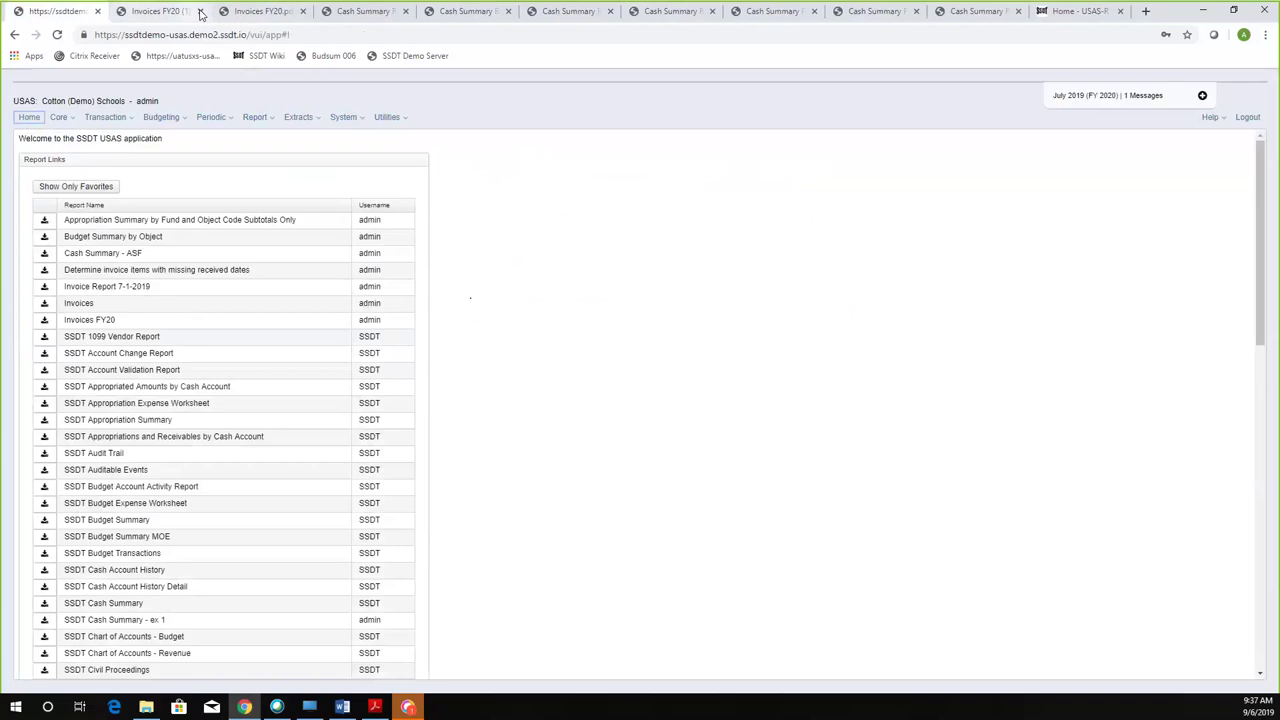
pyautogui.click(200, 11)
pyautogui.click(200, 11)
pyautogui.click(200, 11)
pyautogui.click(200, 11)
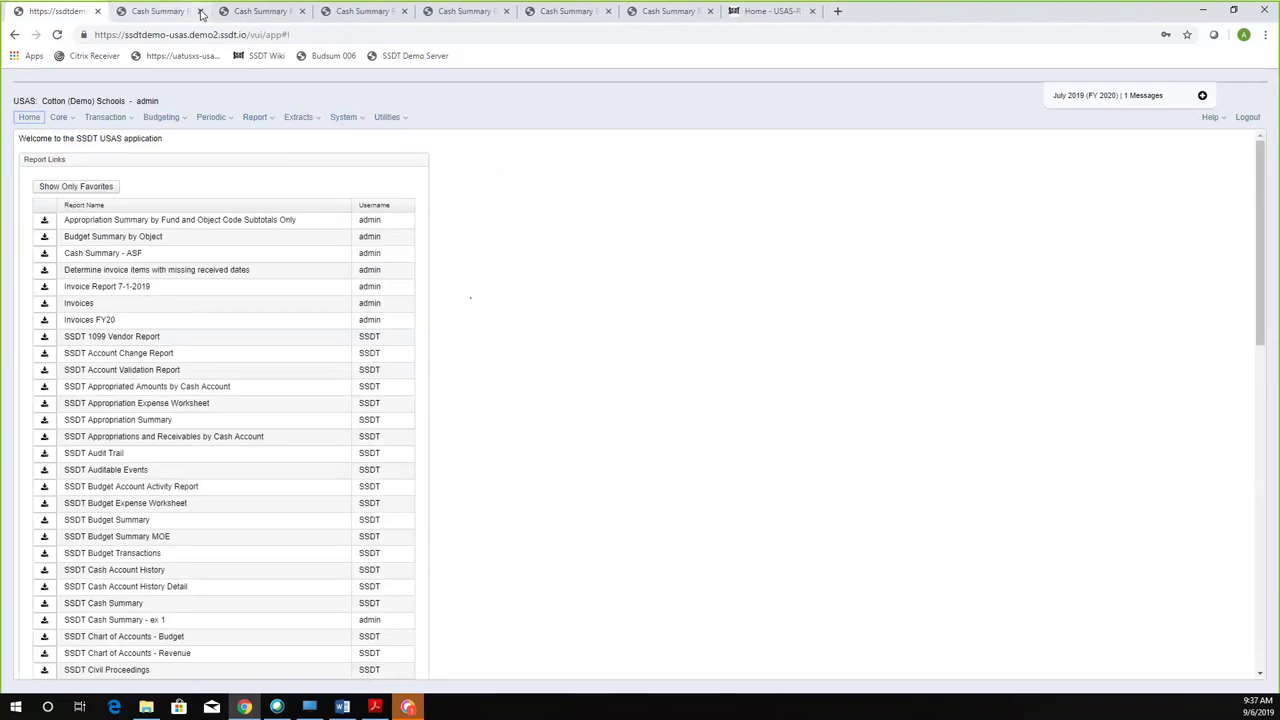
pyautogui.click(200, 11)
pyautogui.click(200, 11)
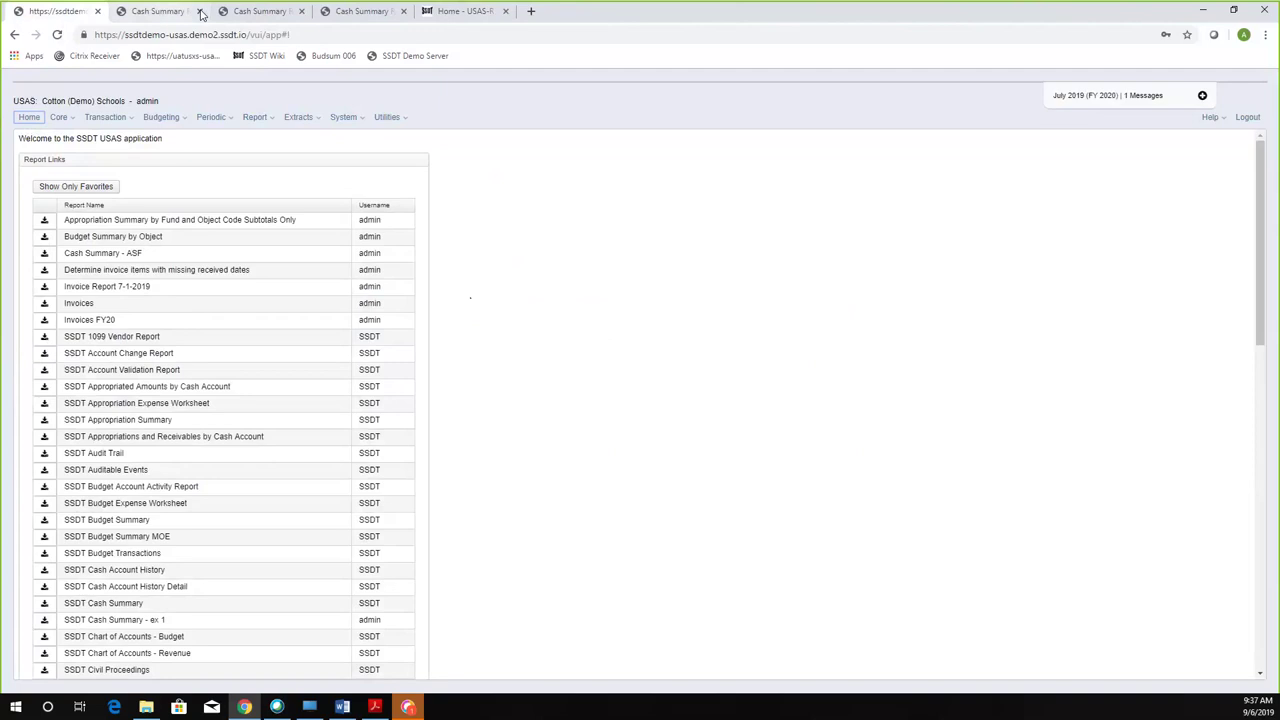
pyautogui.click(200, 11)
pyautogui.click(200, 11)
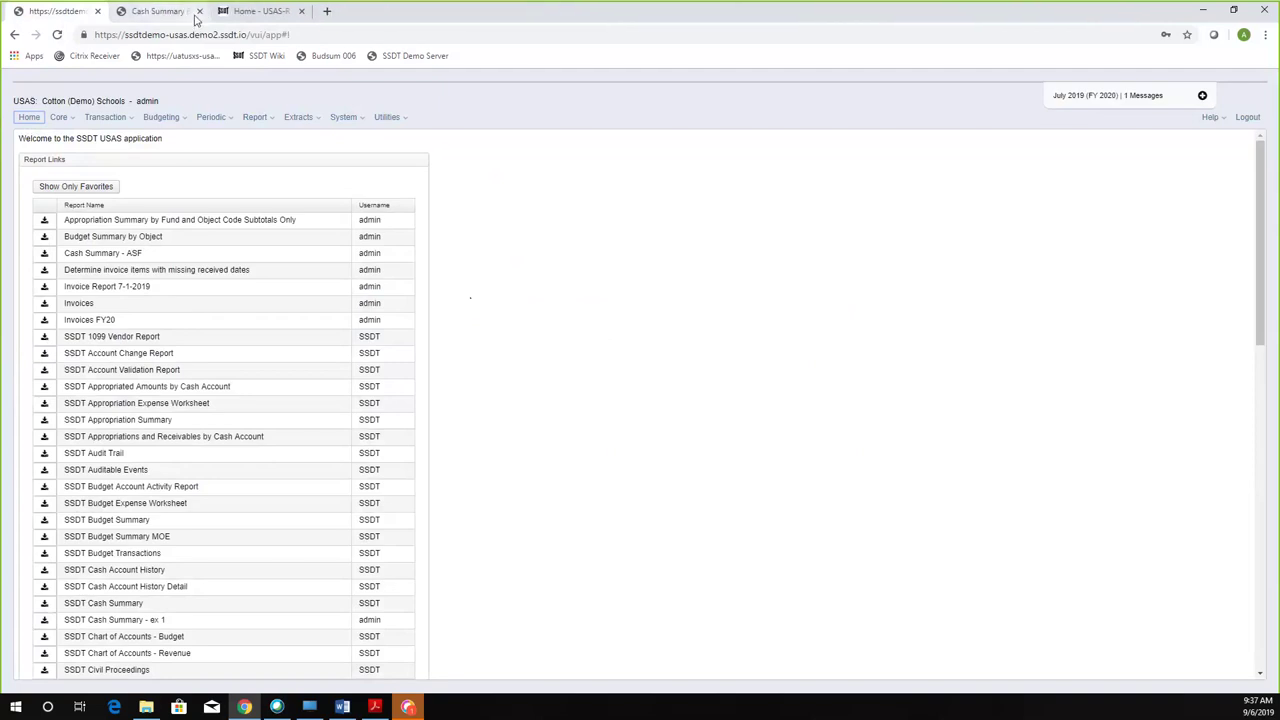
pyautogui.click(199, 11)
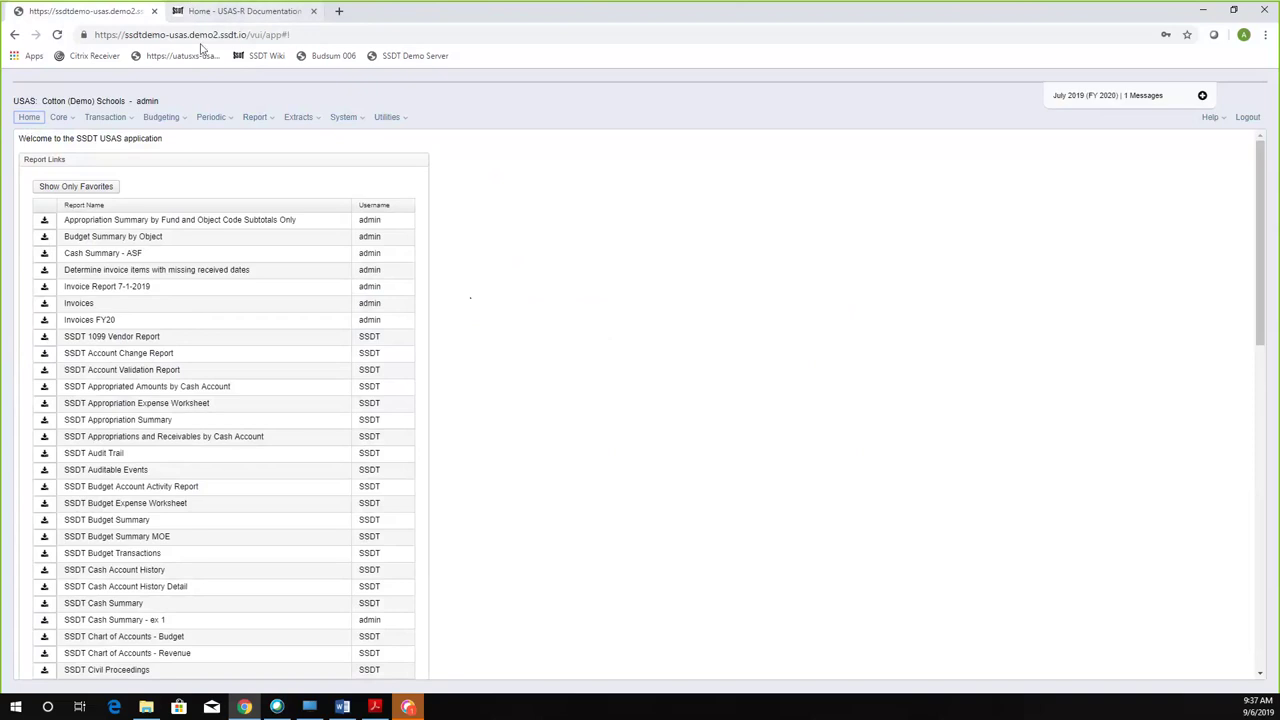
# Step: In the wiki tree, expand Appendix > Report Procedures and open Create Financial Detail Spreadsheet with Running Fund Balance
pyautogui.click(256, 14)
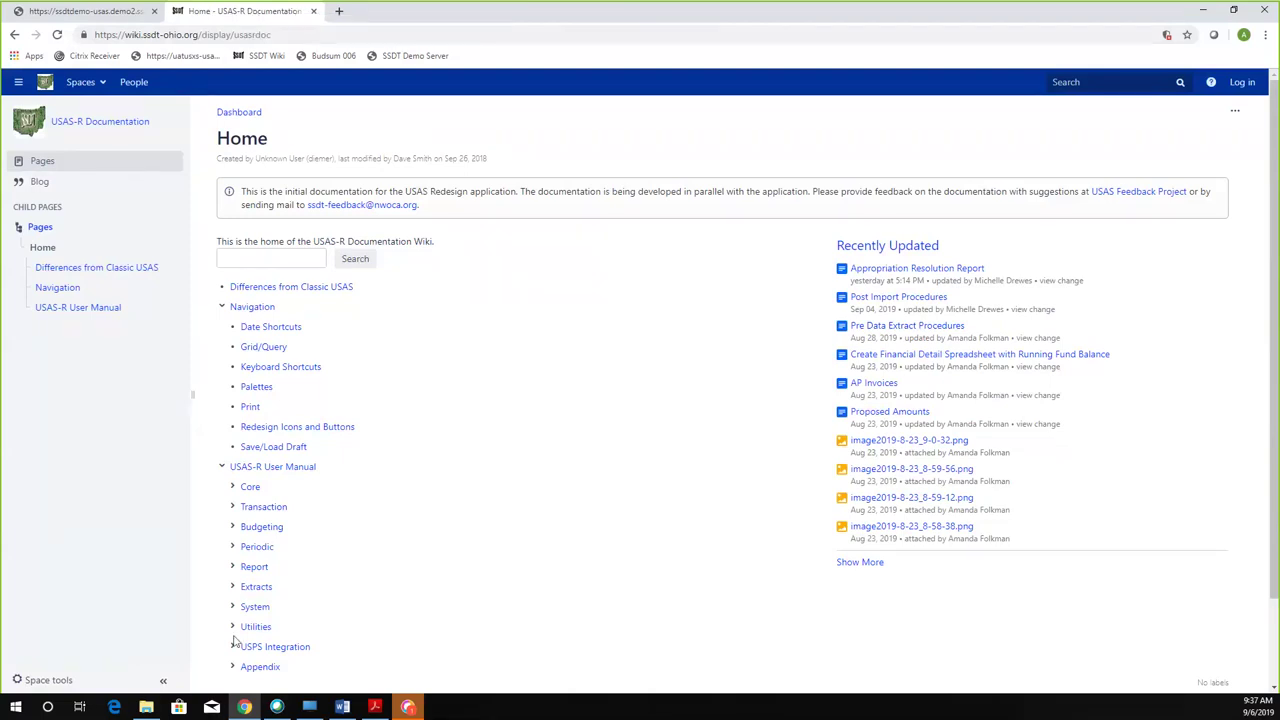
pyautogui.click(232, 667)
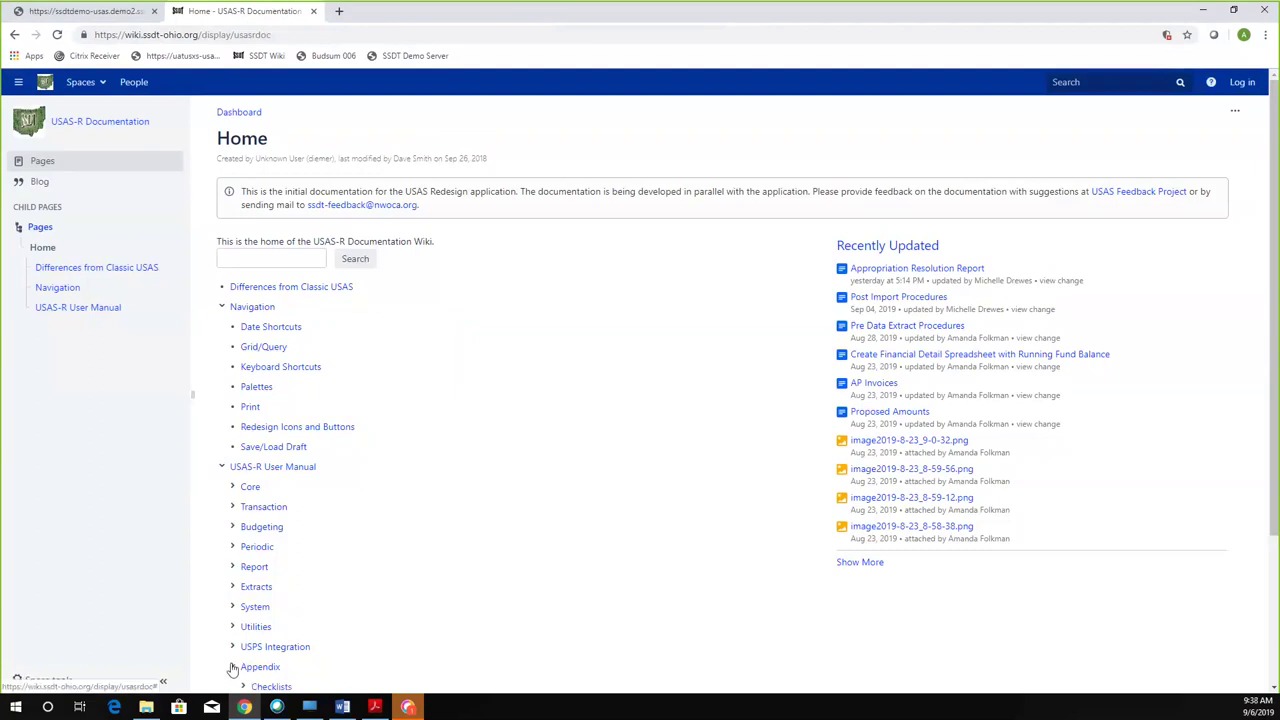
pyautogui.scroll(-1, 232, 667)
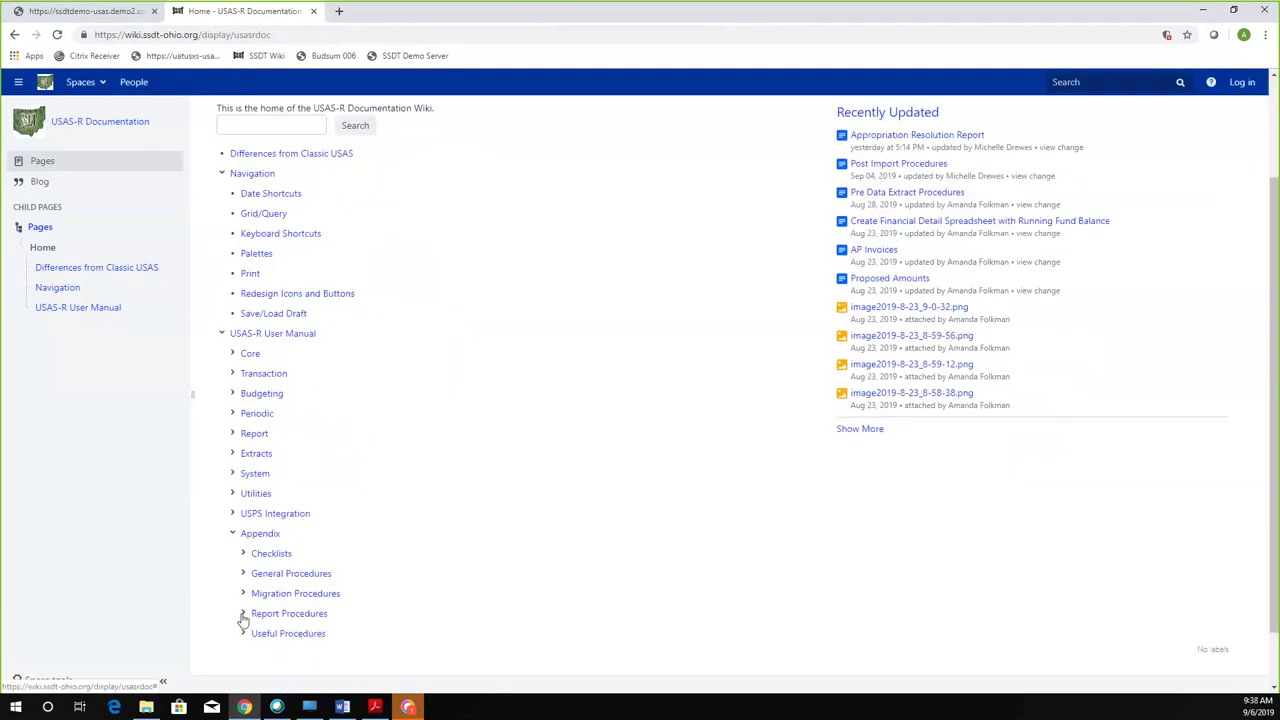
pyautogui.click(242, 615)
pyautogui.scroll(-1, 314, 577)
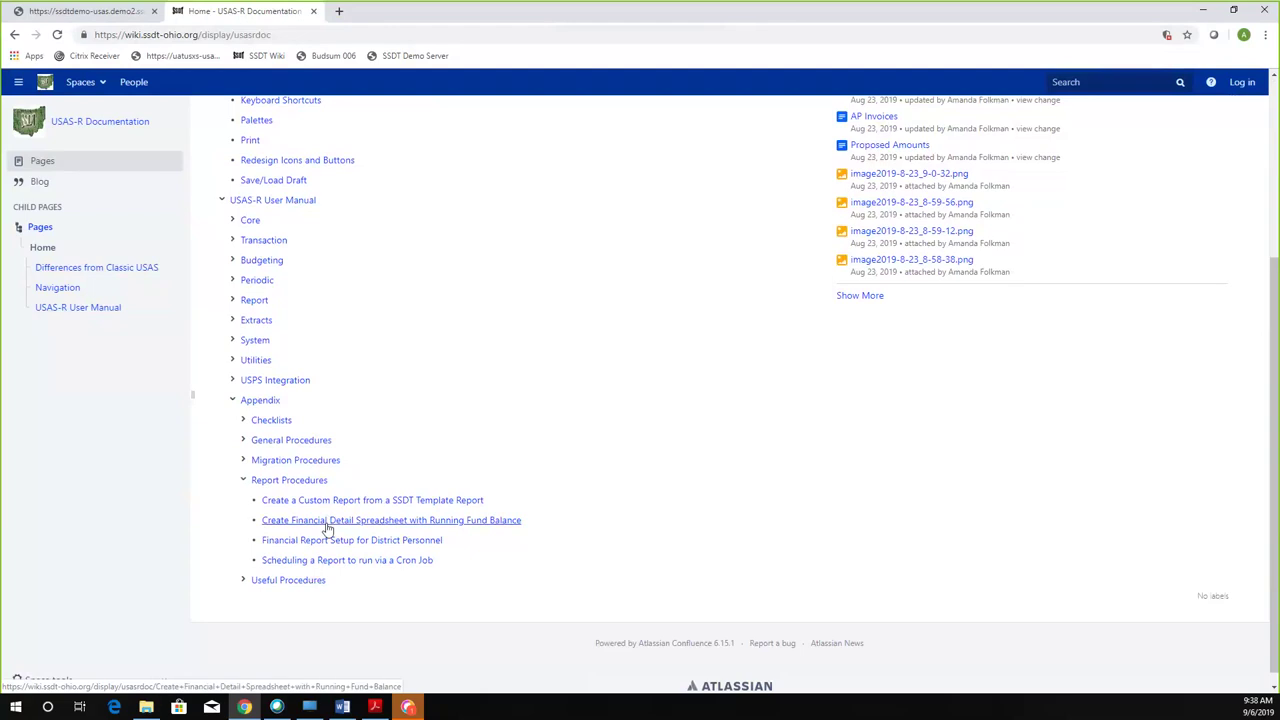
pyautogui.click(327, 528)
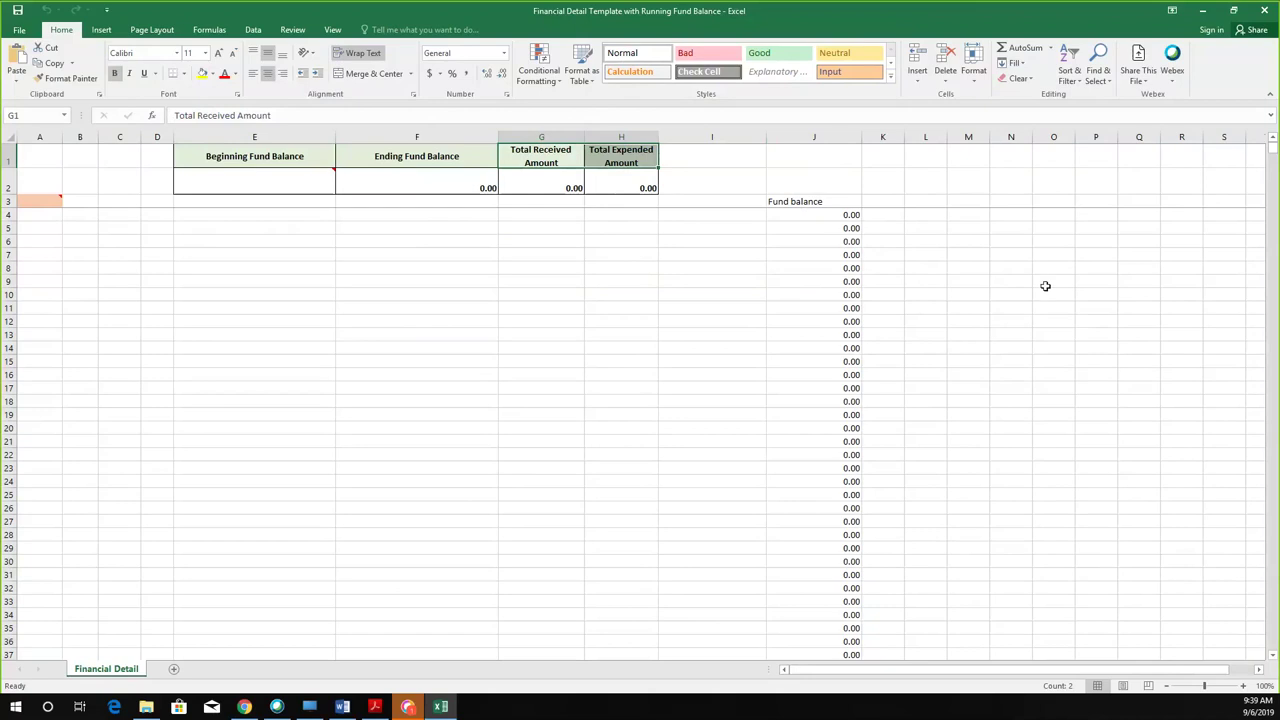
# Step: Minimize Excel and briefly view the PDF copy of the Financial Detail instructions
pyautogui.click(1206, 13)
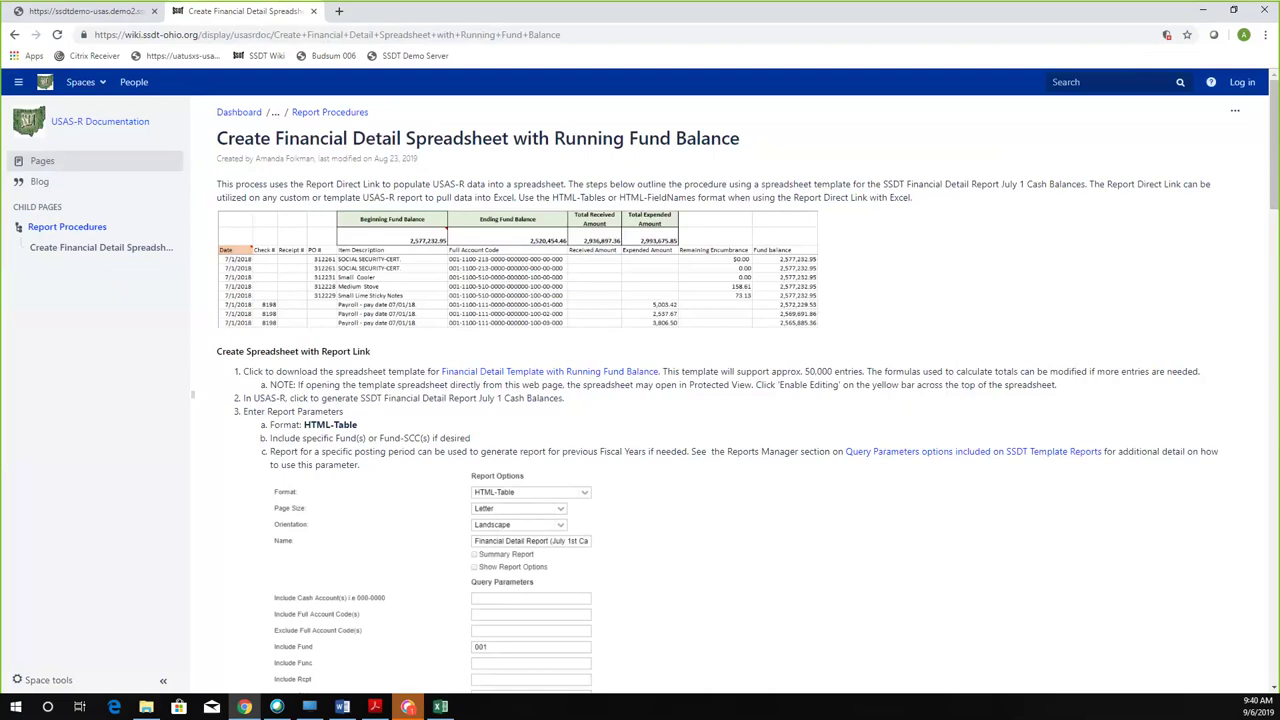
pyautogui.click(374, 706)
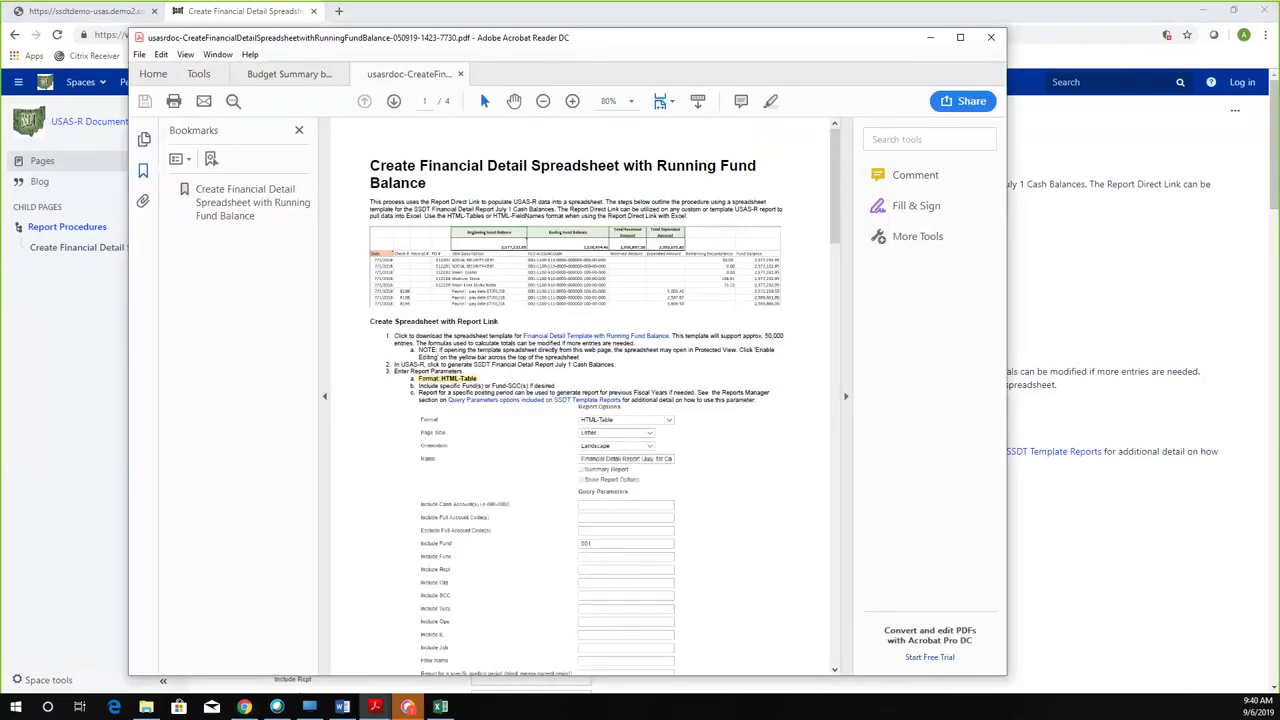
pyautogui.hotkey('alt', 'Tab')
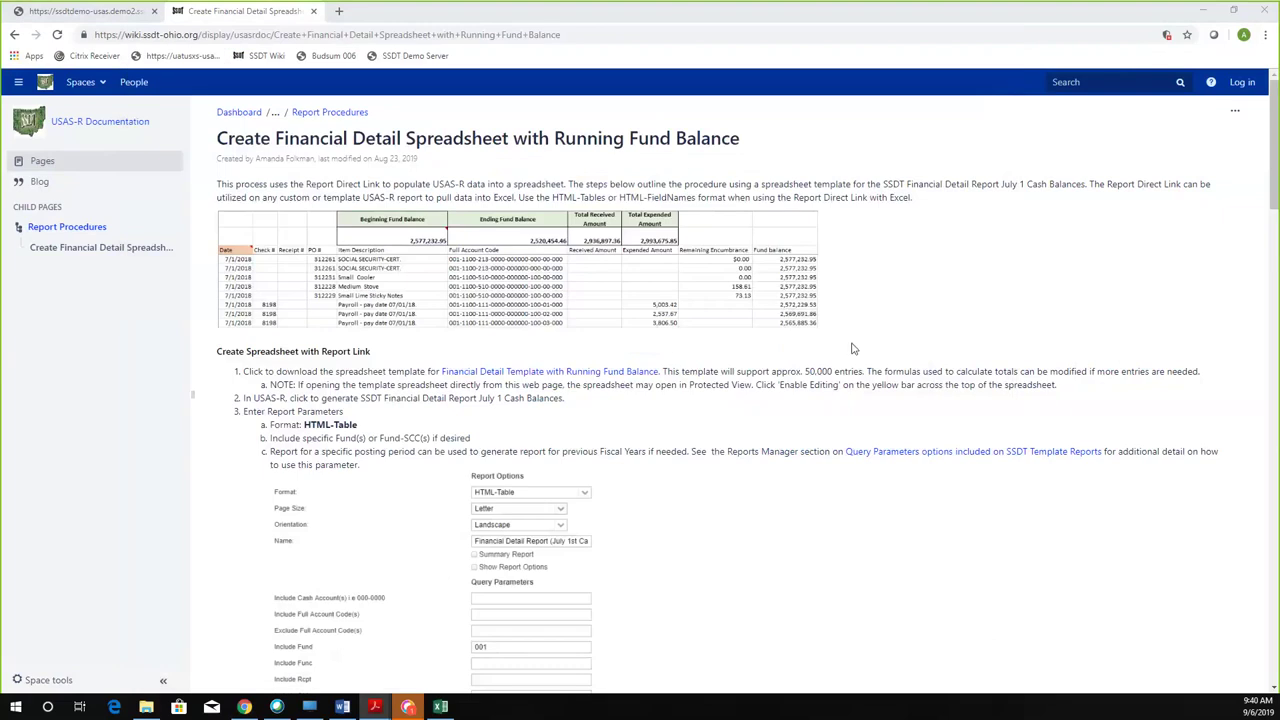
# Step: Look at the wiki page's export actions menu, dismiss it, and switch to the USAS tab
pyautogui.click(1238, 112)
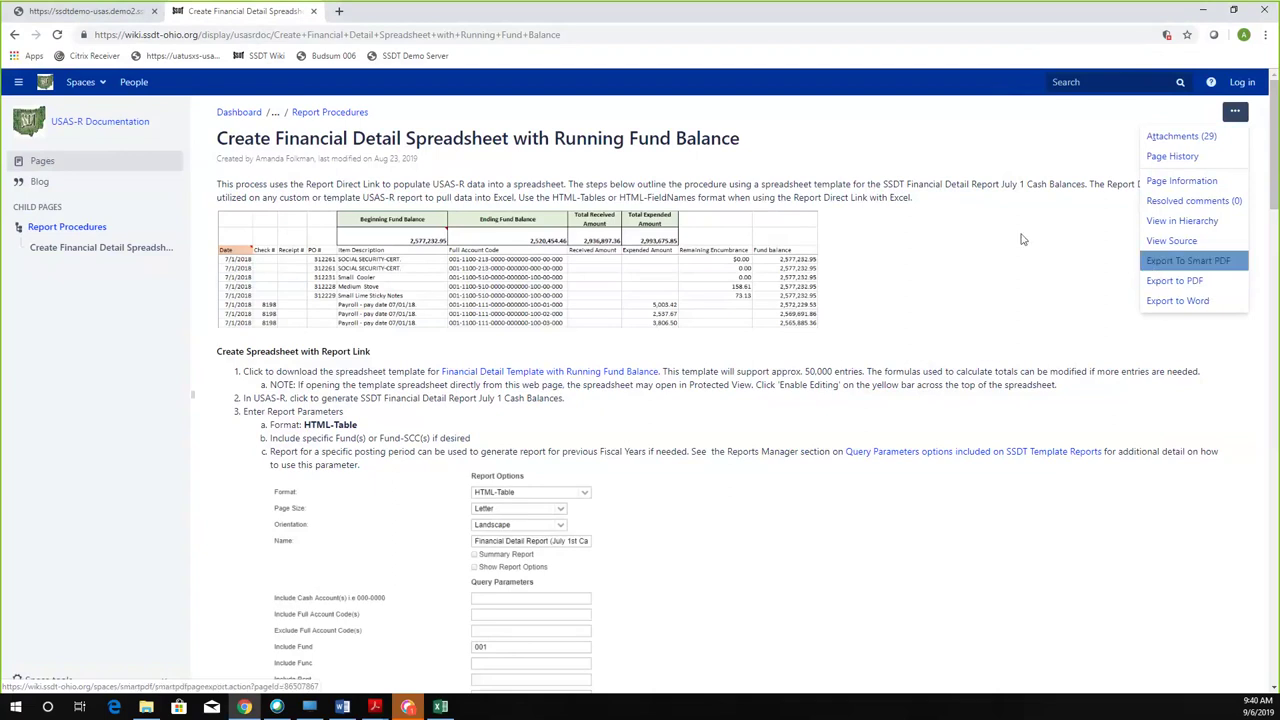
pyautogui.click(1036, 126)
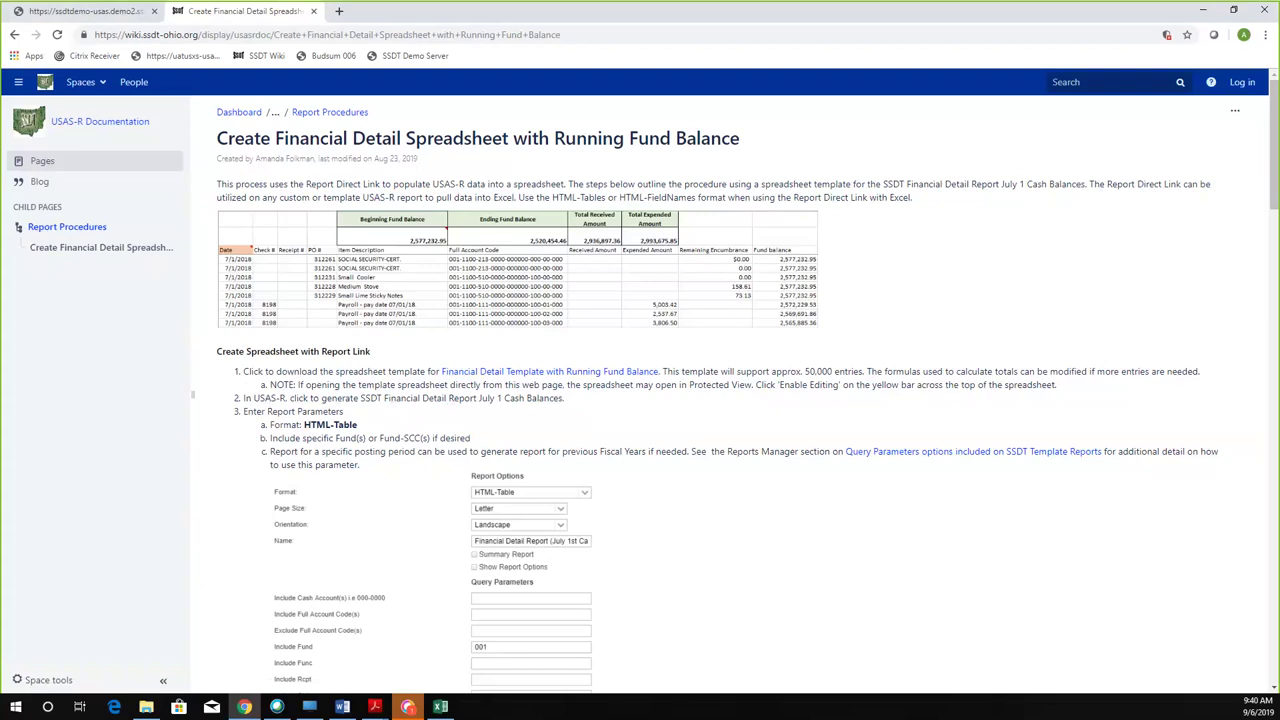
pyautogui.click(86, 12)
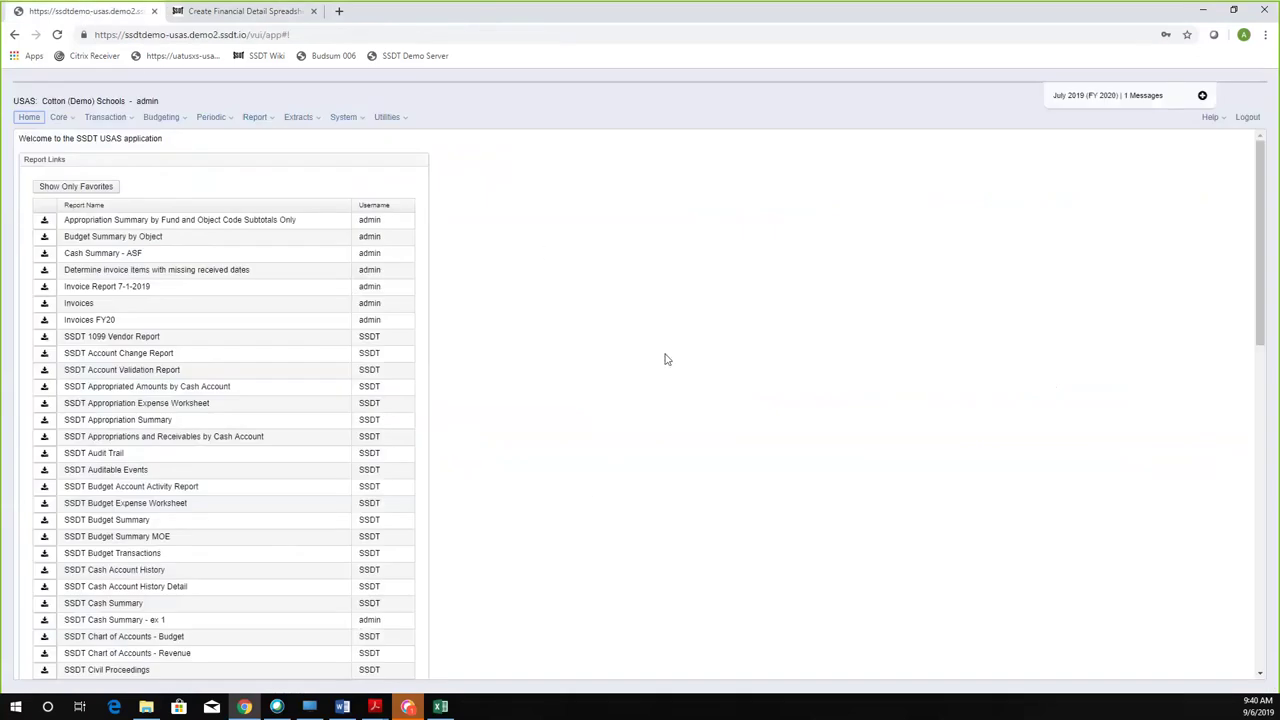
# Step: Scroll Report Links and generate SSDT Financial Detail Report July 1 Cash Balances
pyautogui.scroll(-1, 563, 414)
pyautogui.scroll(-3, 563, 414)
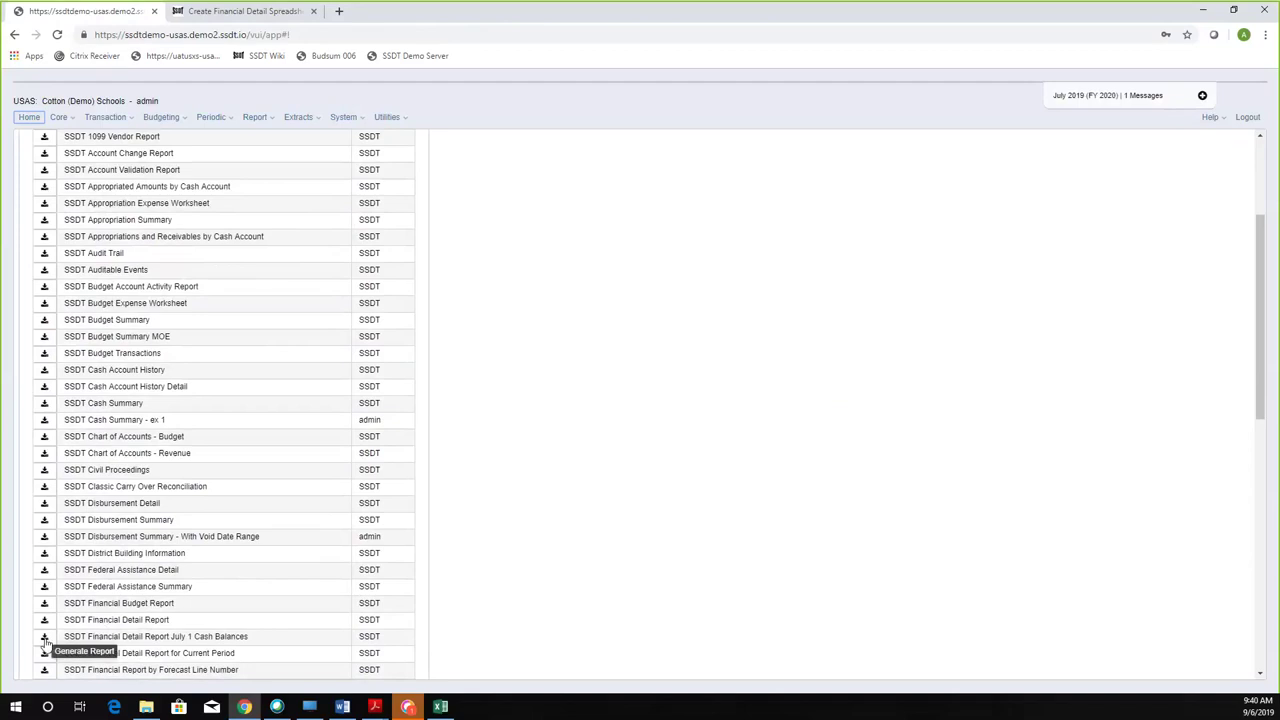
pyautogui.click(44, 637)
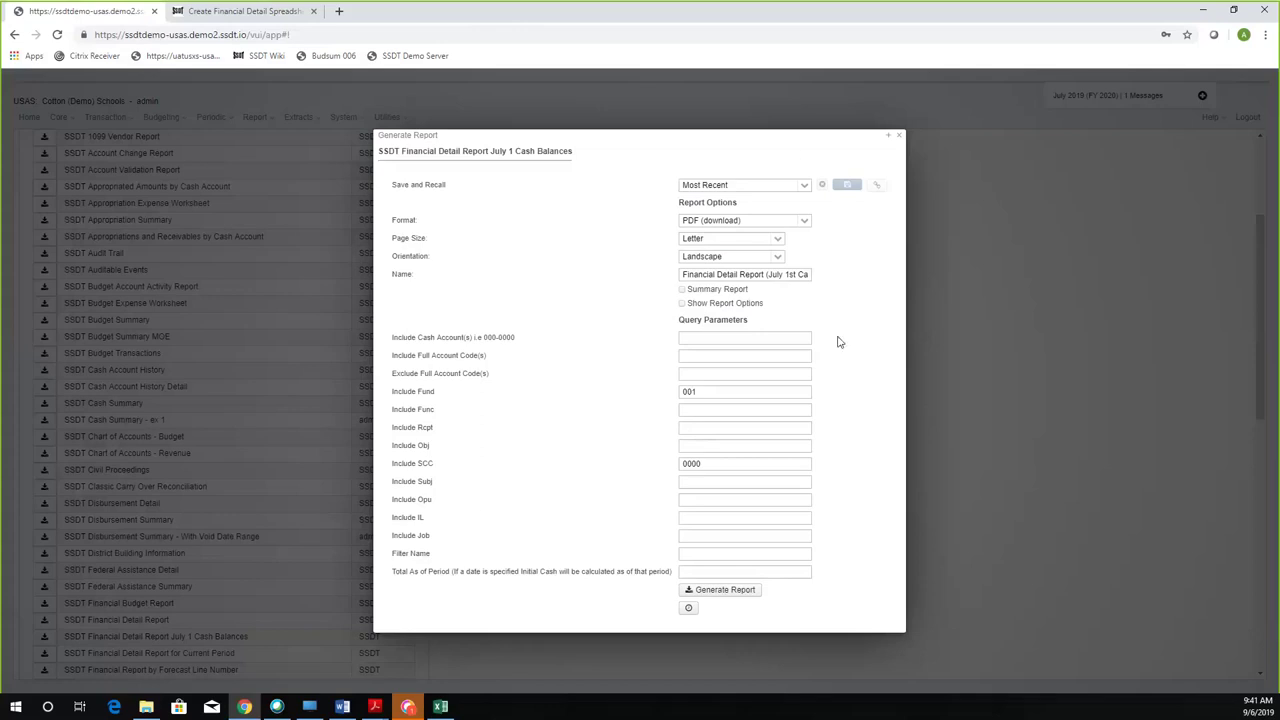
# Step: Set the report Format to HTML-Table
pyautogui.click(805, 221)
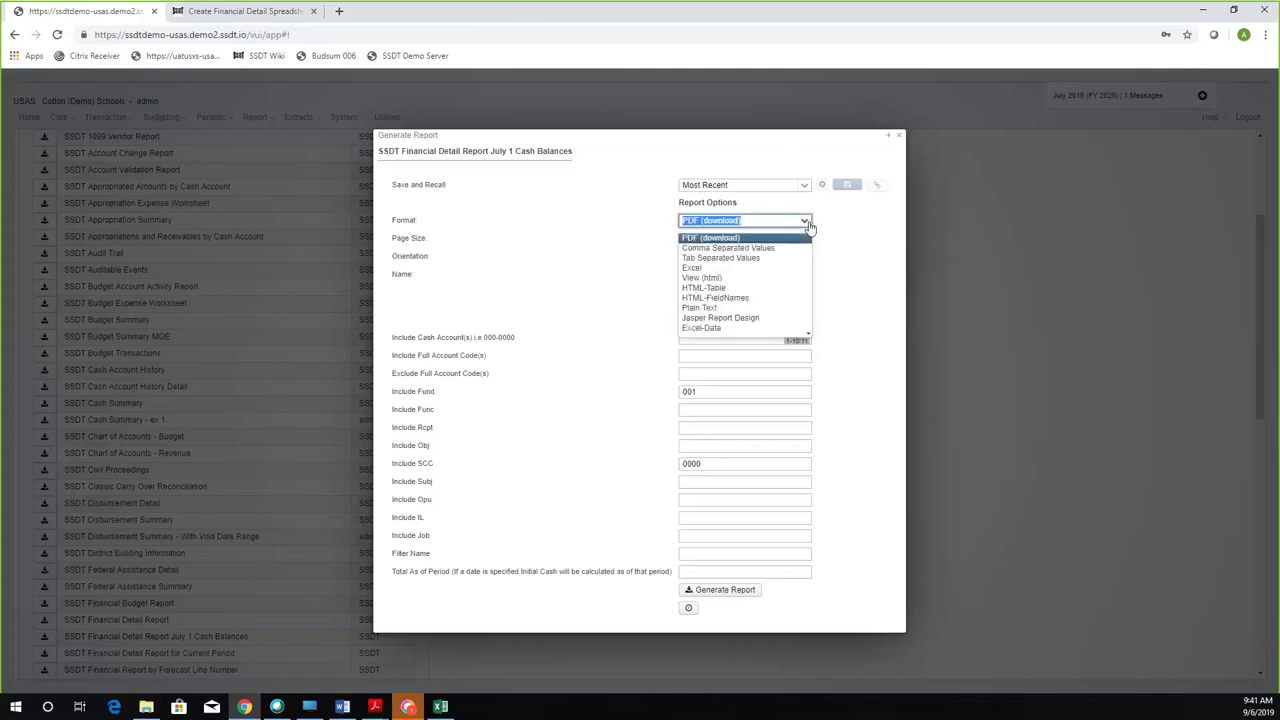
pyautogui.click(716, 288)
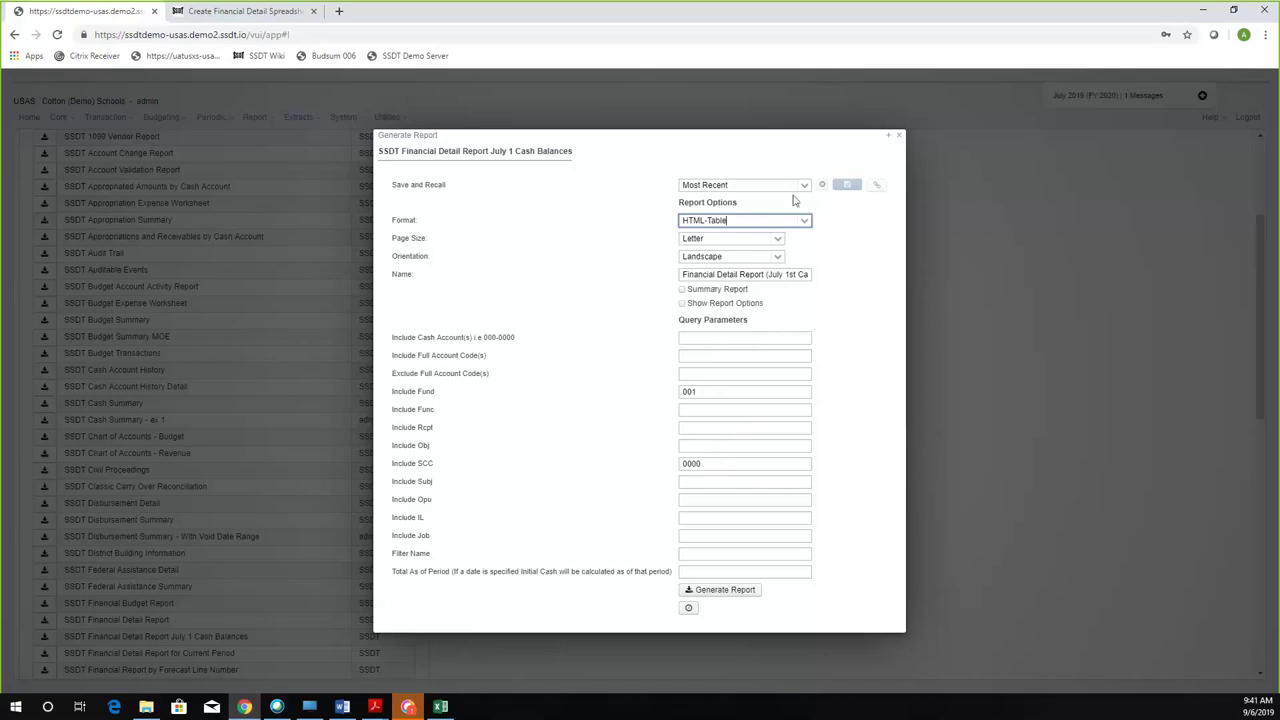
pyautogui.click(811, 221)
# Step: Clear Save and Recall and save the settings under the name 'Financial Detail'
pyautogui.click(806, 187)
pyautogui.click(806, 187)
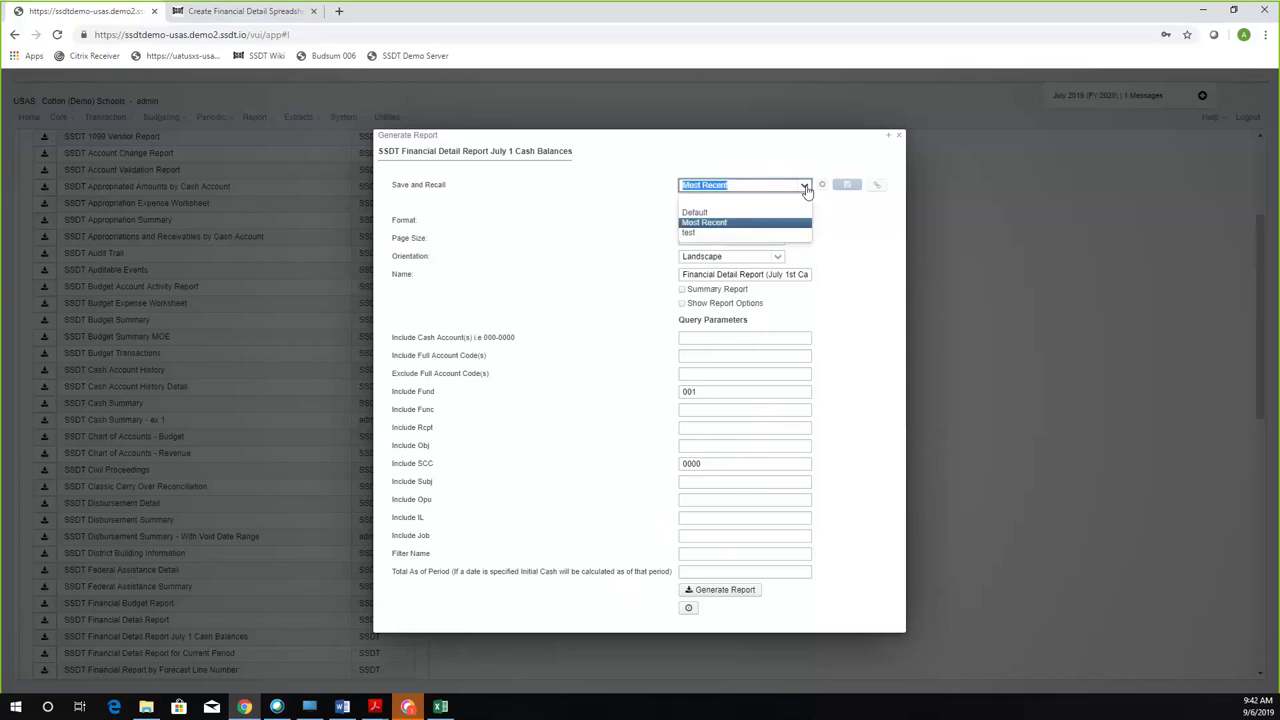
pyautogui.click(791, 204)
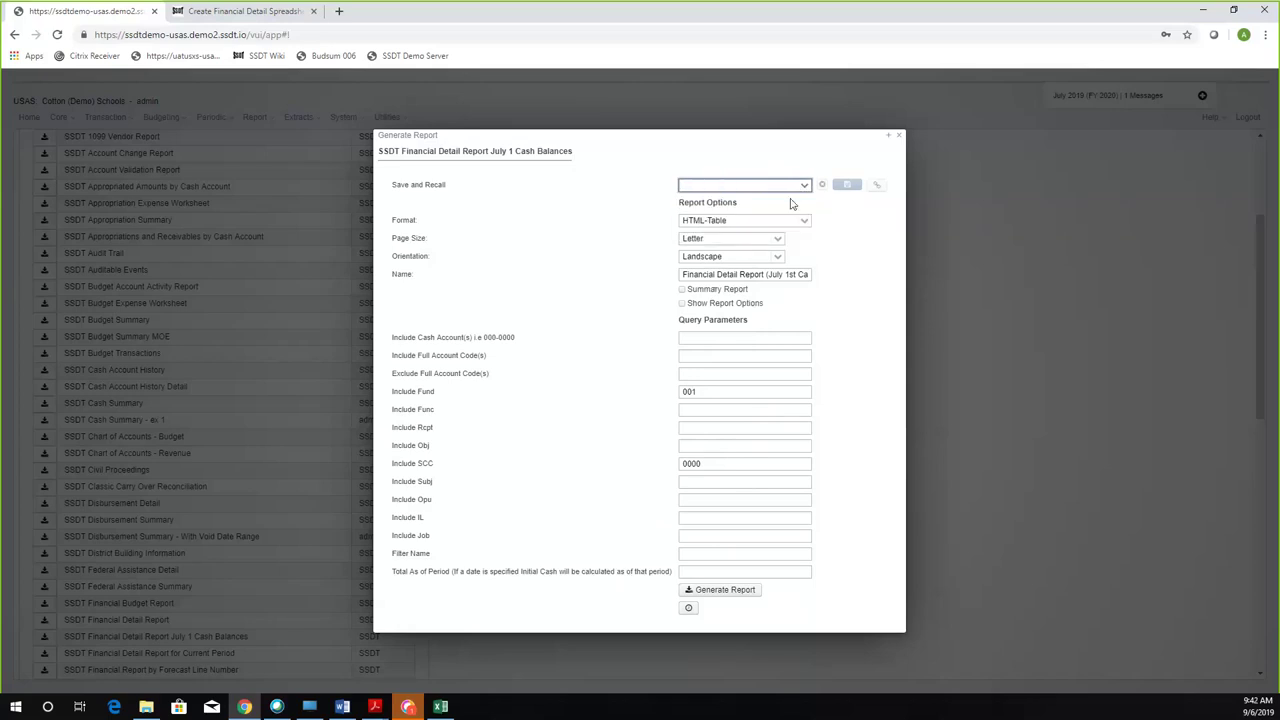
pyautogui.write('Fi')
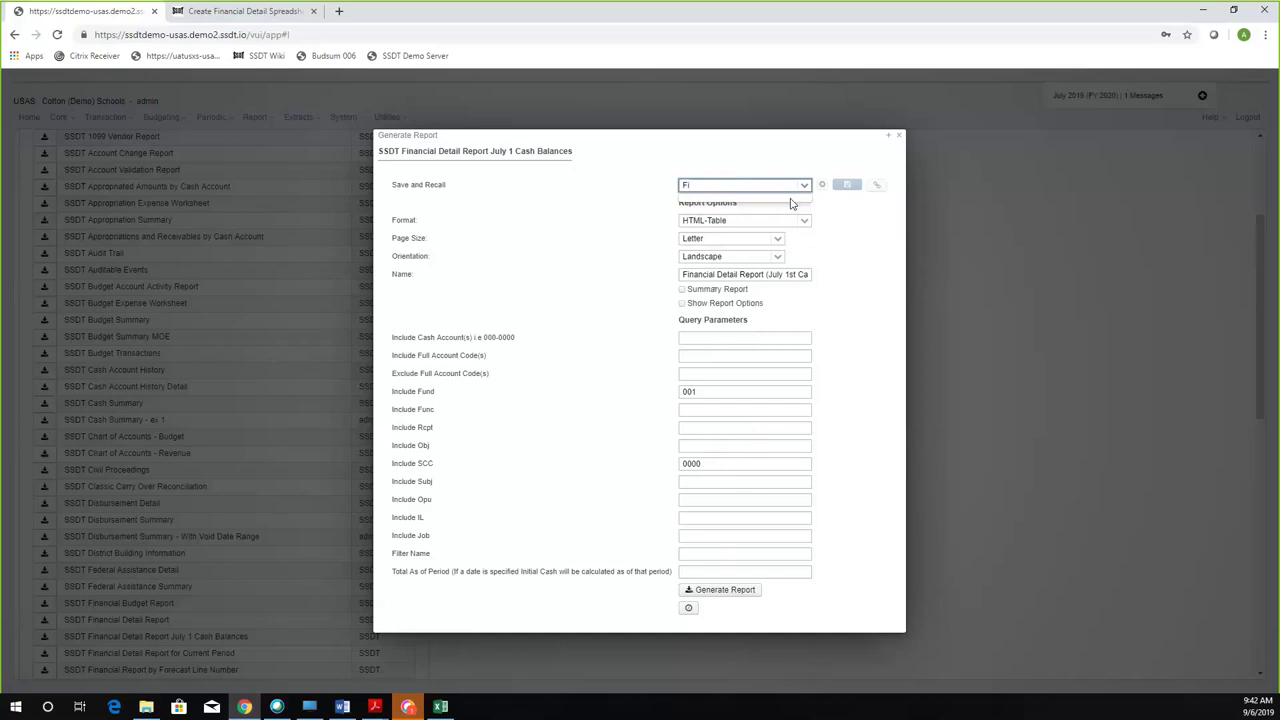
pyautogui.write('nancial Detail')
pyautogui.press('Tab')
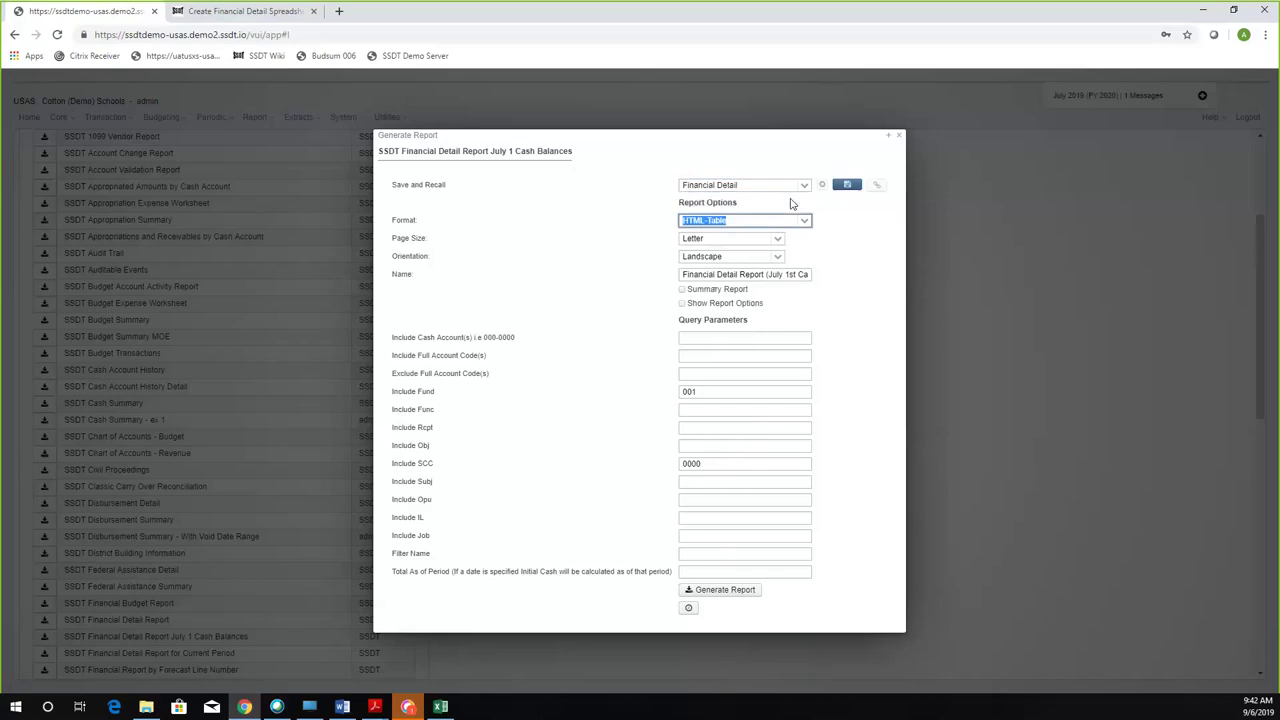
pyautogui.click(849, 189)
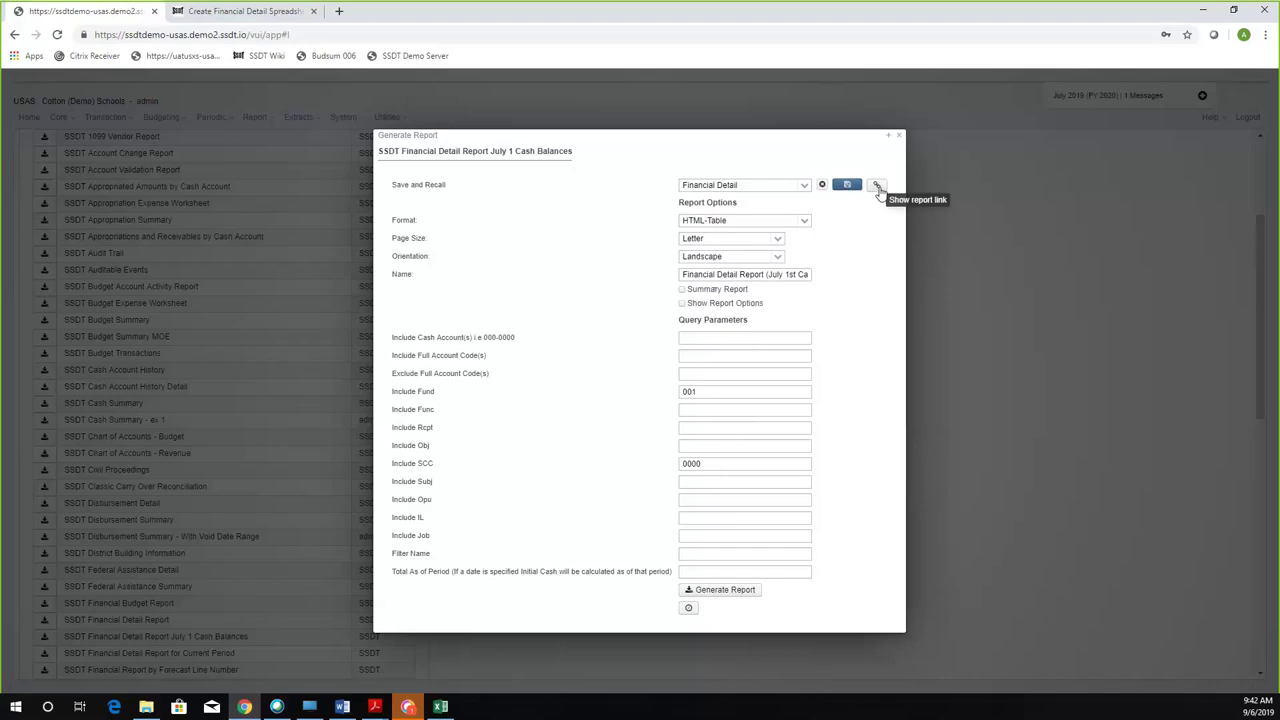
# Step: Show the Report Direct Link for the Financial Detail settings and copy its URL
pyautogui.click(877, 187)
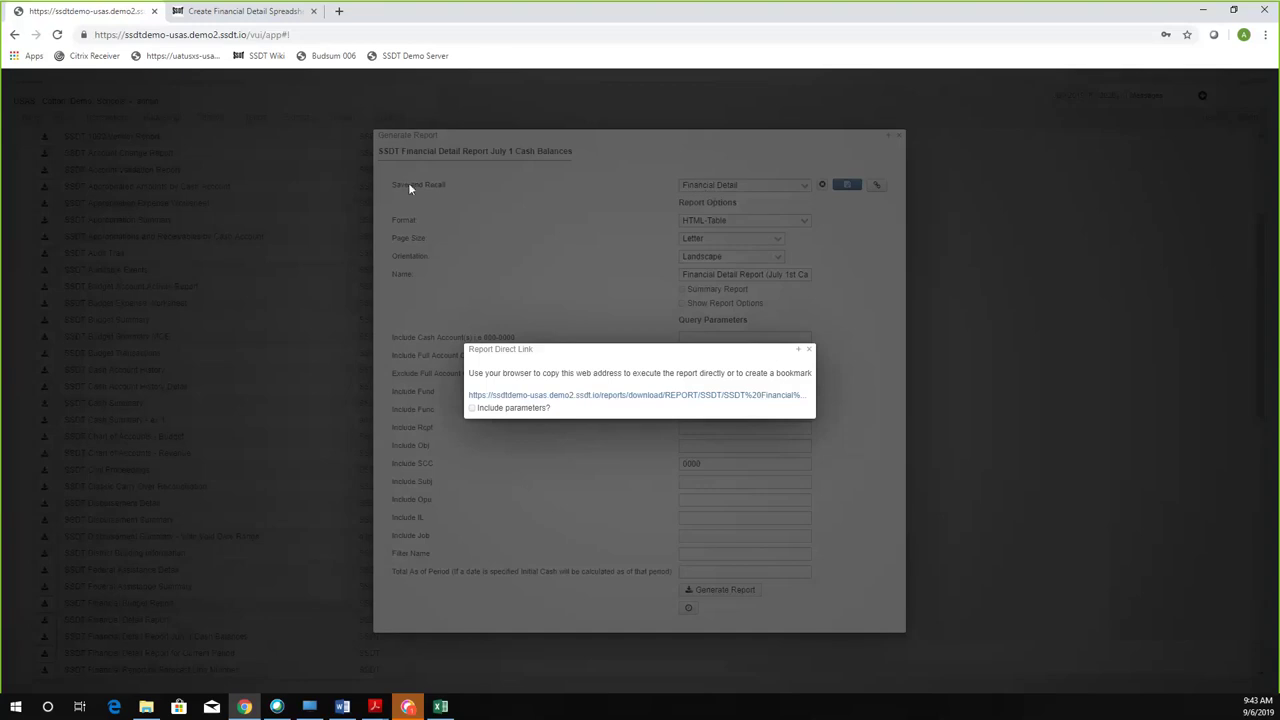
pyautogui.rightClick(630, 398)
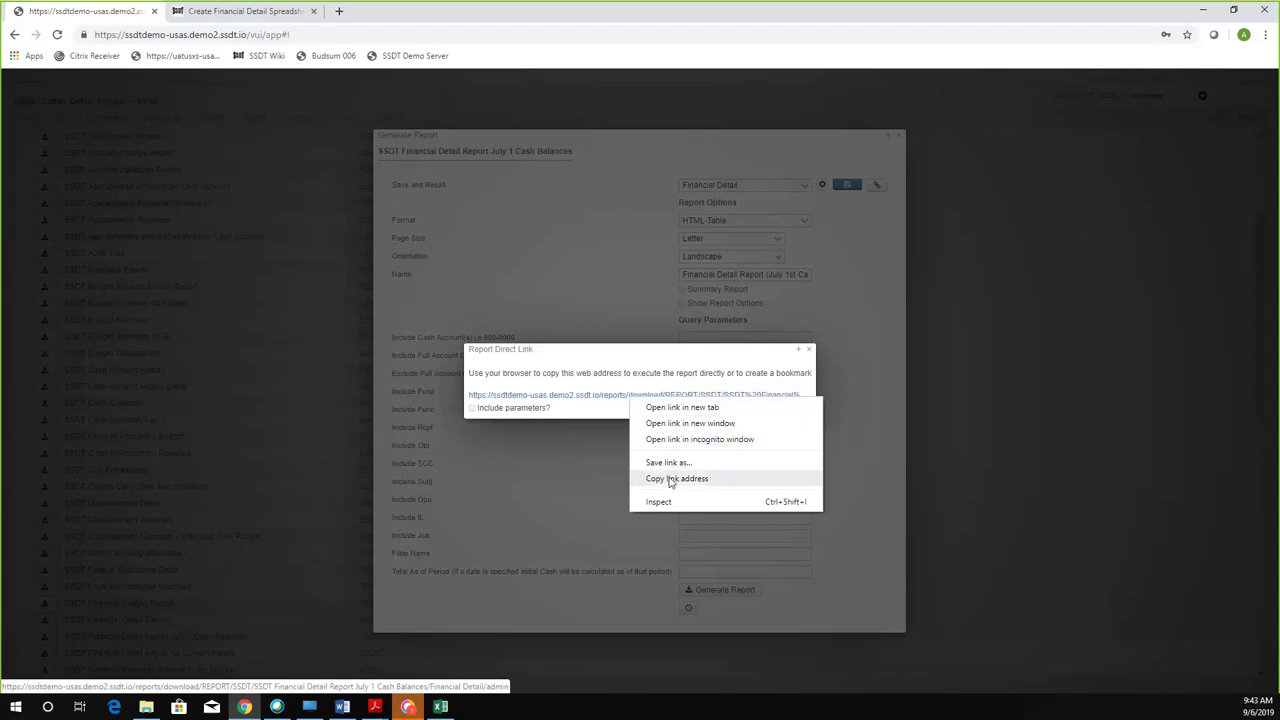
pyautogui.click(671, 479)
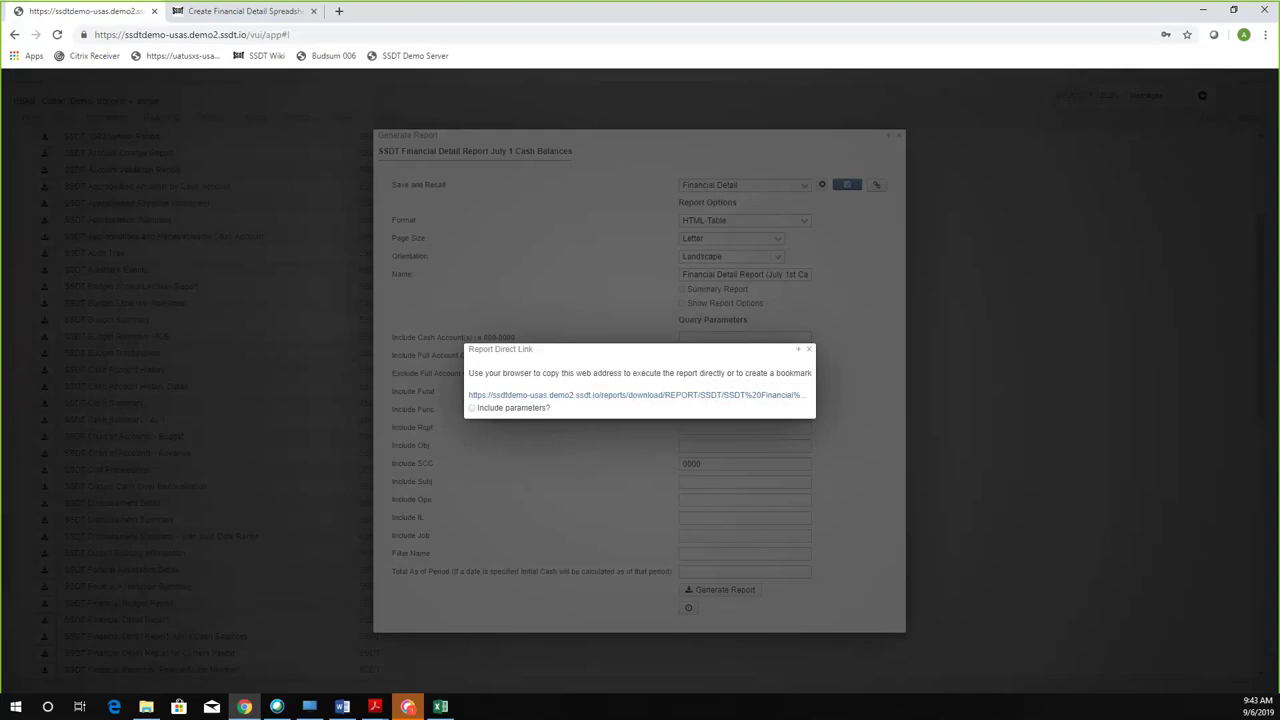
# Step: Start a From Web query in the Financial Detail template using the pasted USAS report link
pyautogui.click(441, 707)
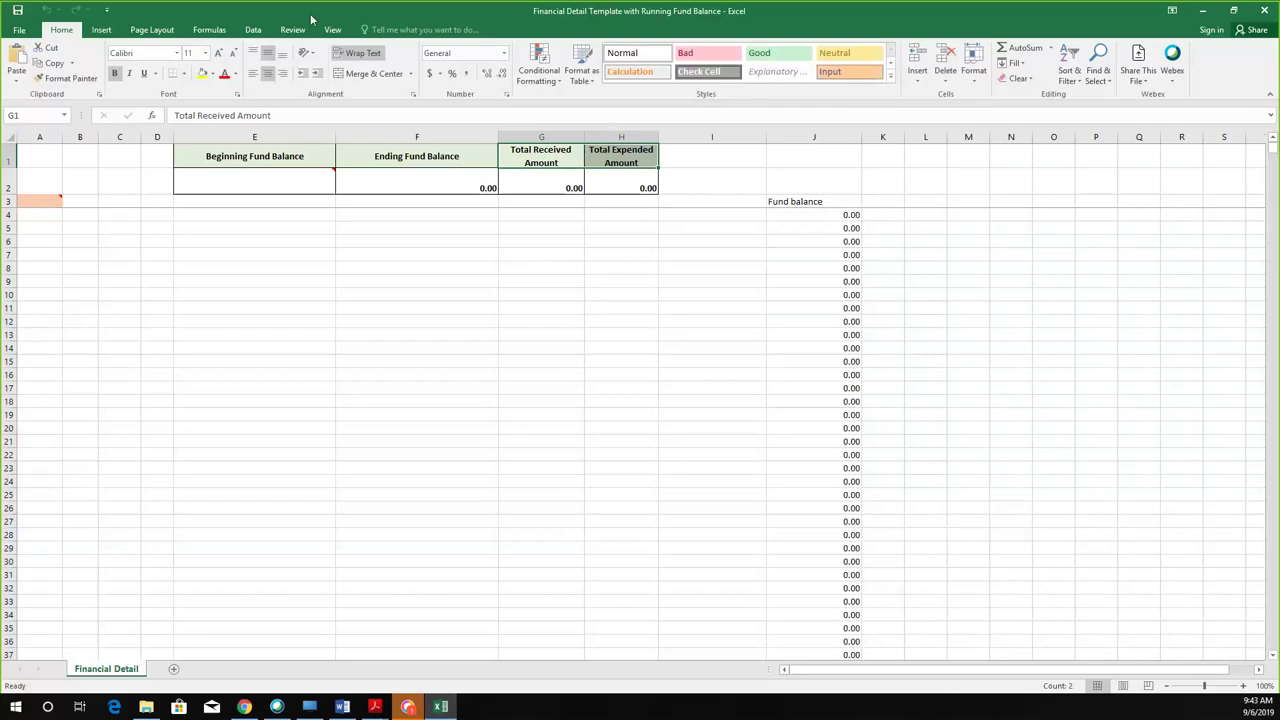
pyautogui.click(253, 30)
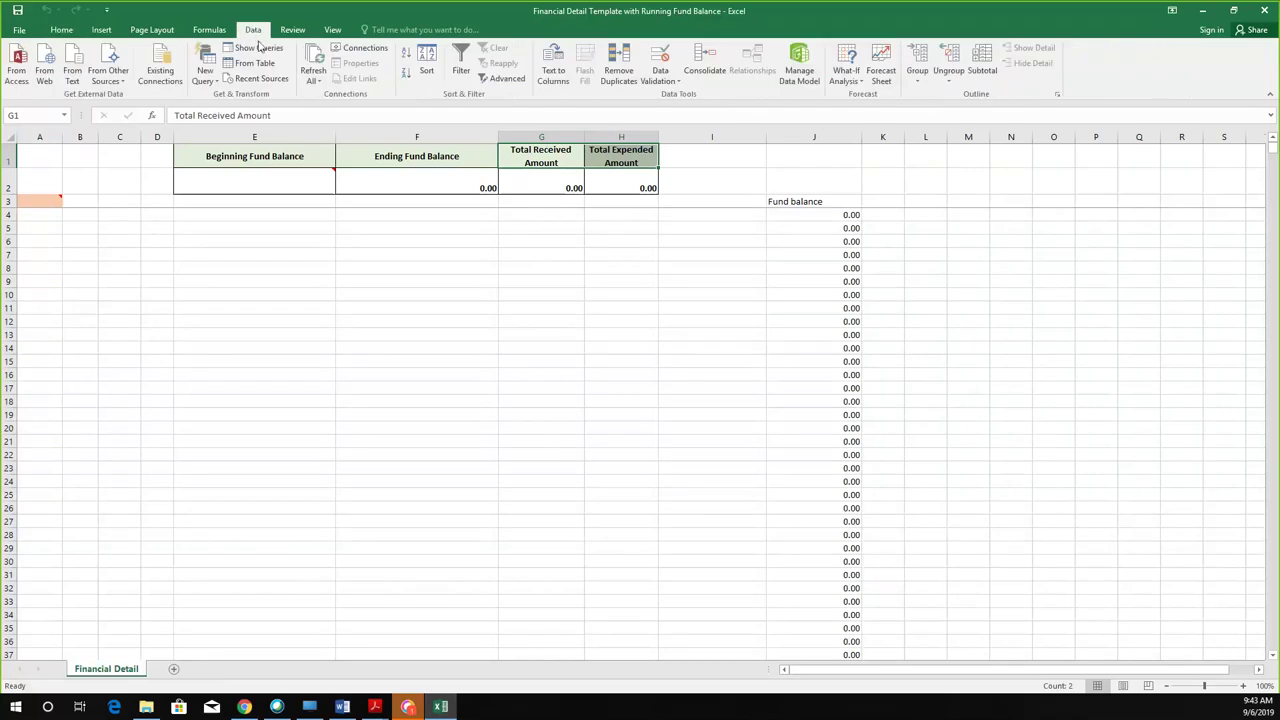
pyautogui.click(45, 72)
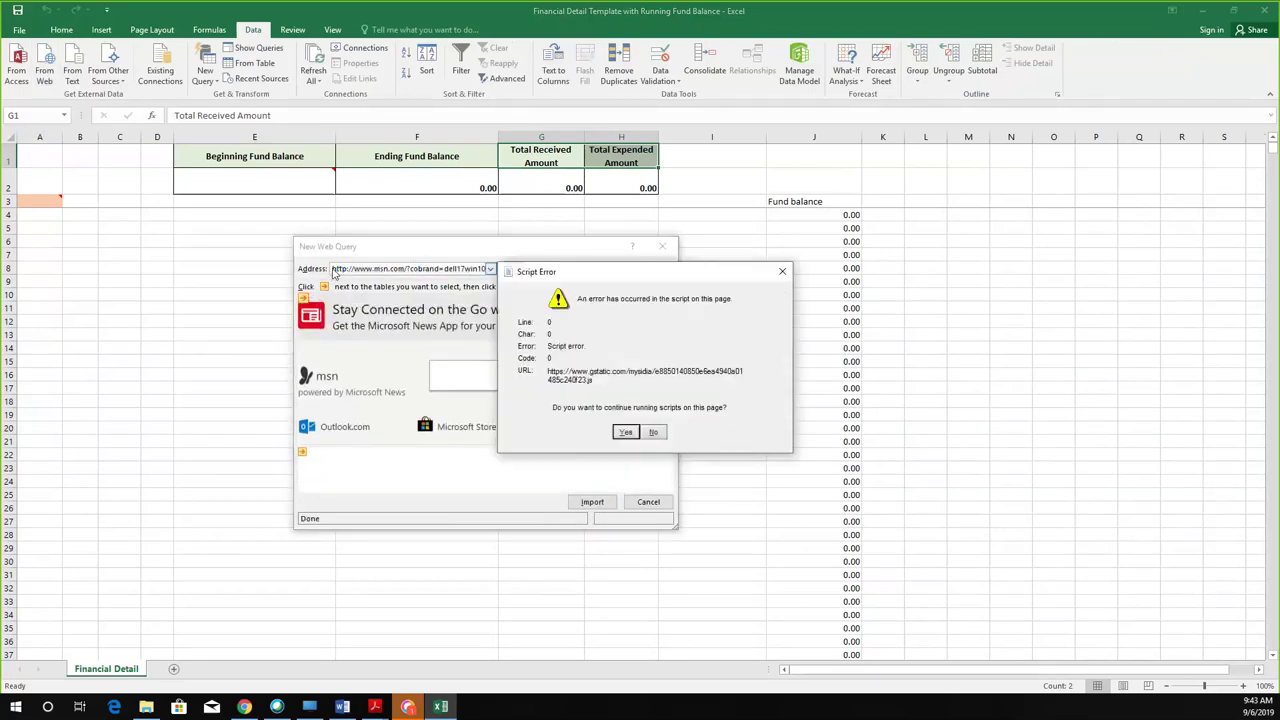
pyautogui.click(782, 271)
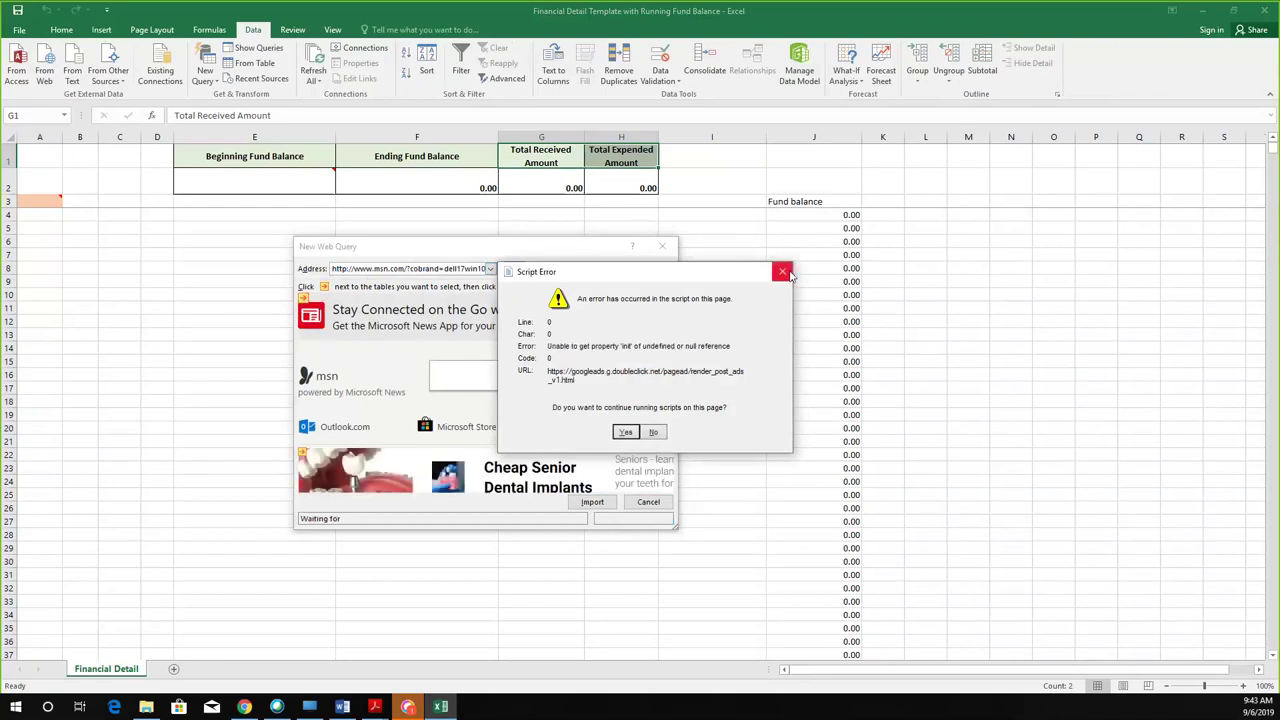
pyautogui.click(782, 271)
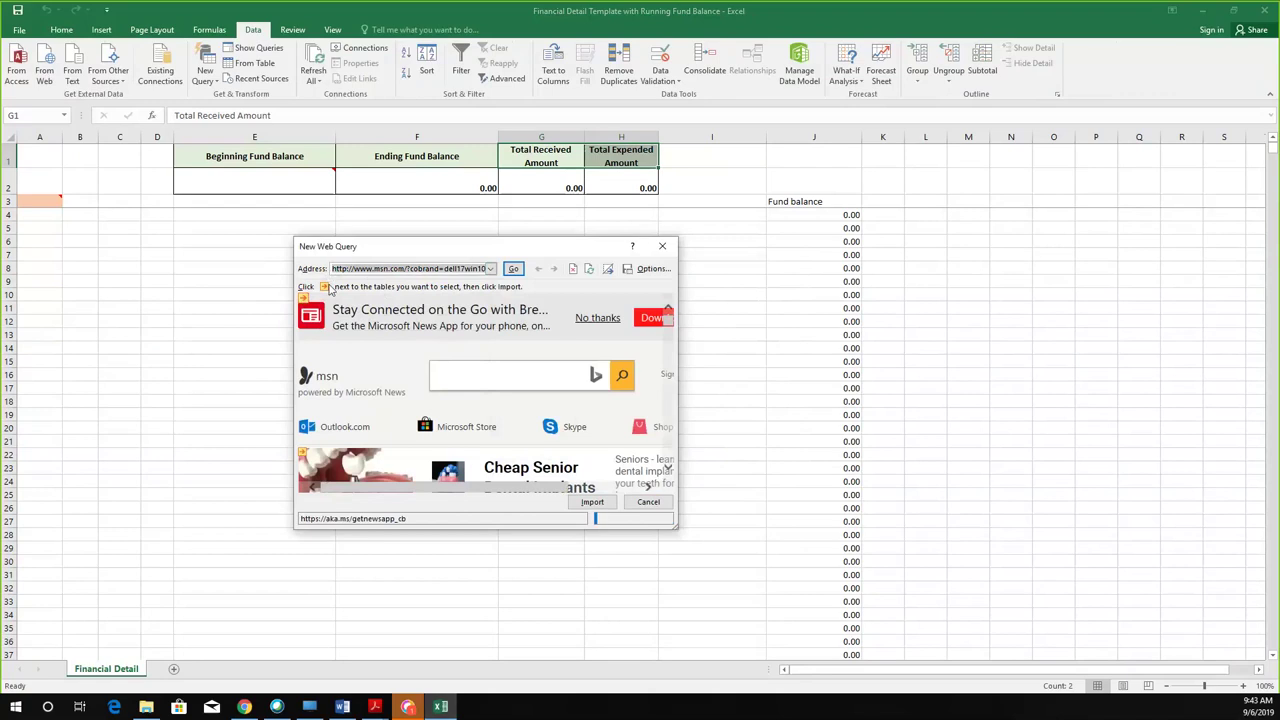
pyautogui.hotkey('ctrl', 'v')
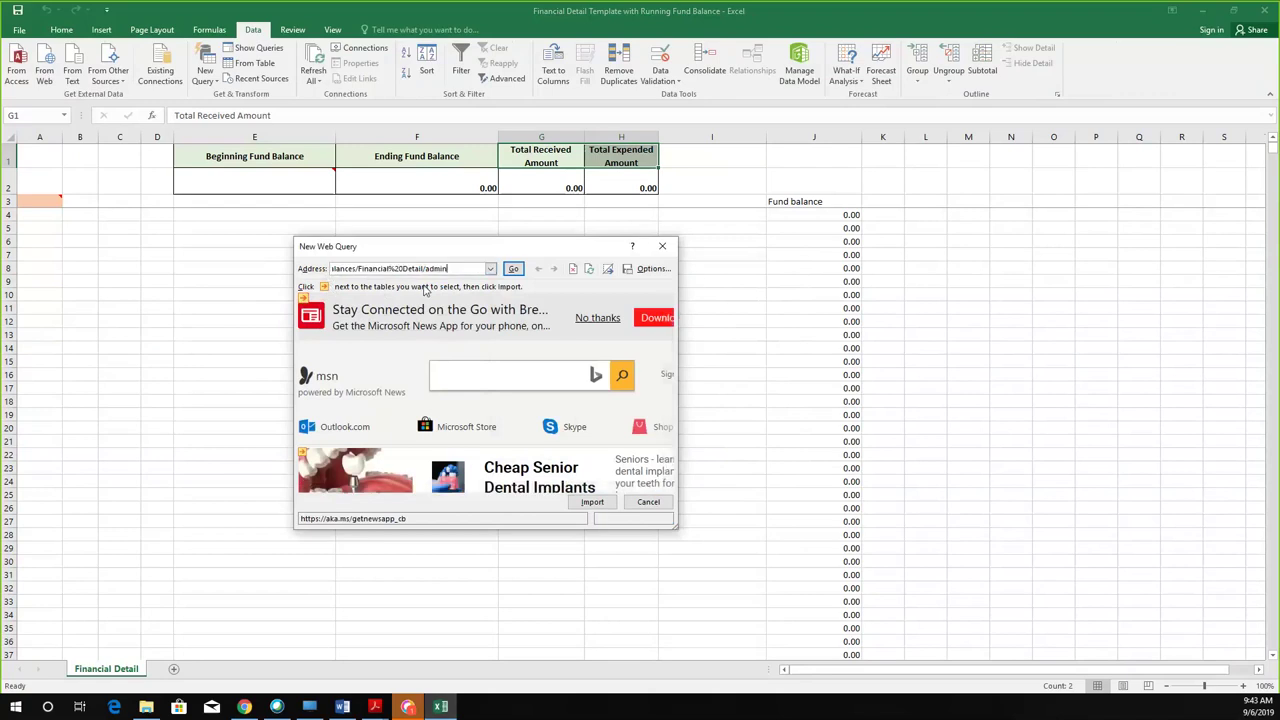
pyautogui.click(512, 268)
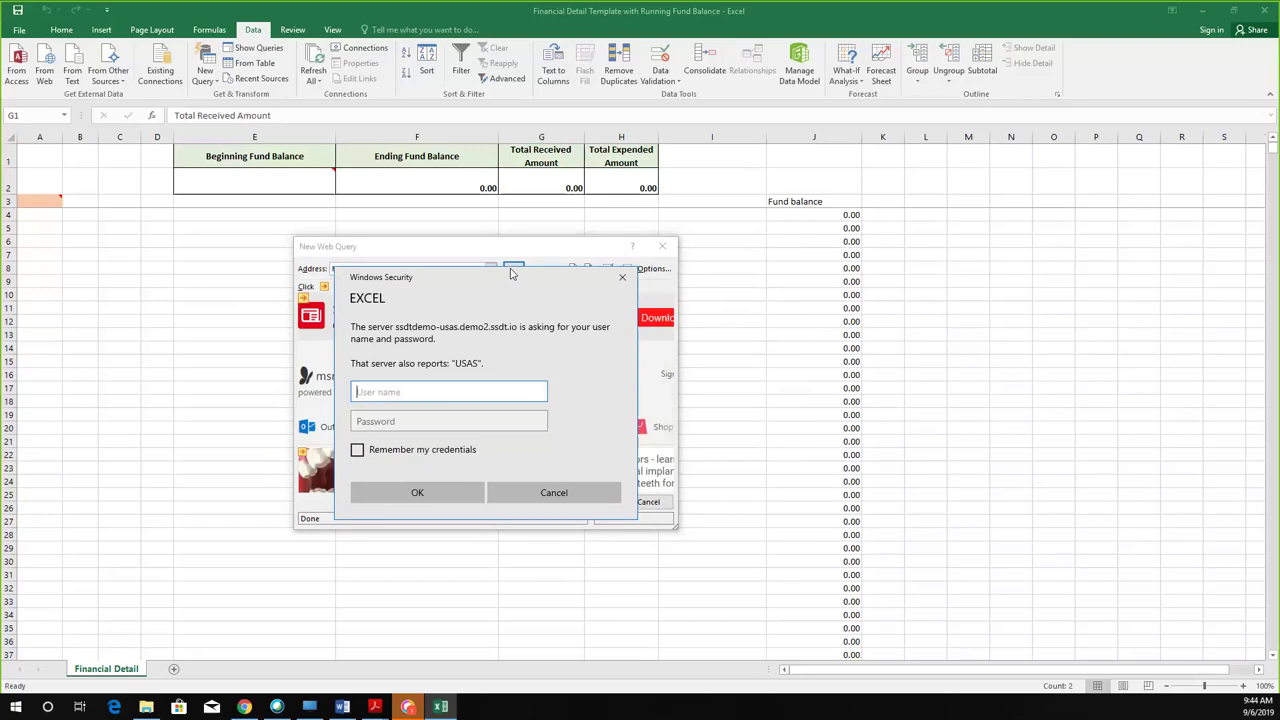
# Step: Enter the USAS user name and password in the sign-in prompt and submit them
pyautogui.write('admin')
pyautogui.press('Tab')
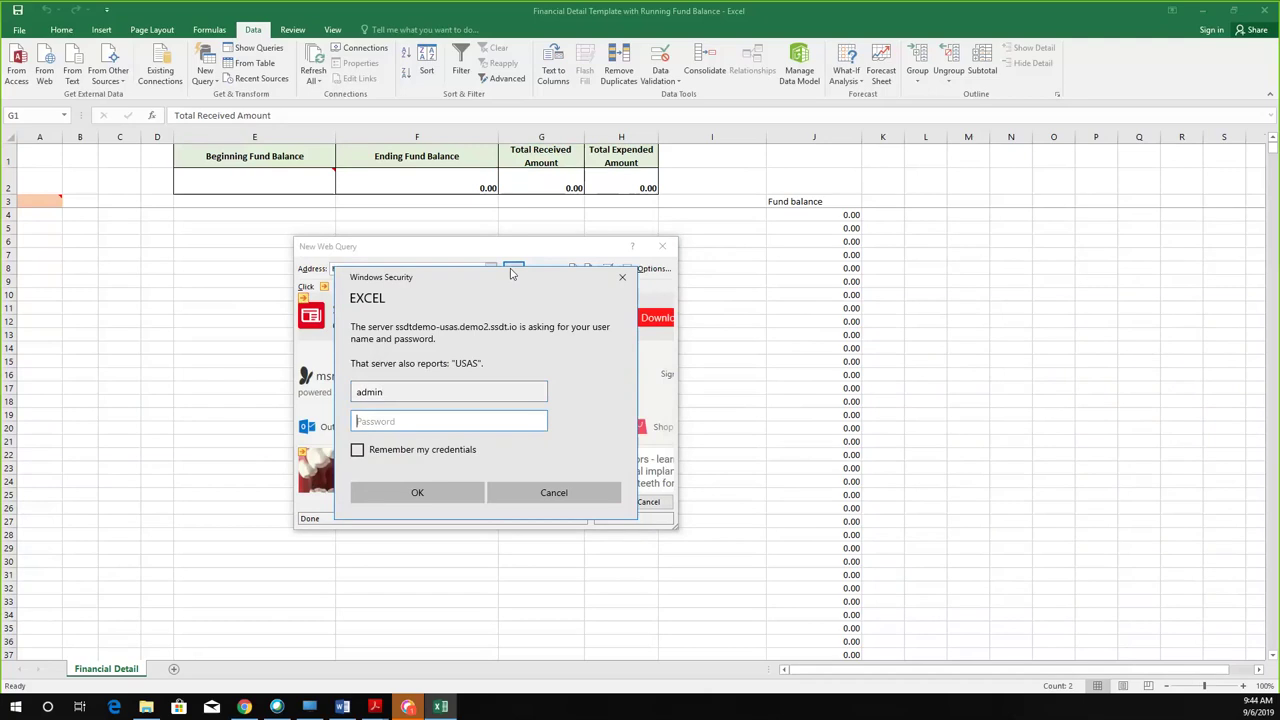
pyautogui.write('•••••••••••••••')
pyautogui.hotkey('ctrl', 'a')
pyautogui.write('•••••••••••••••')
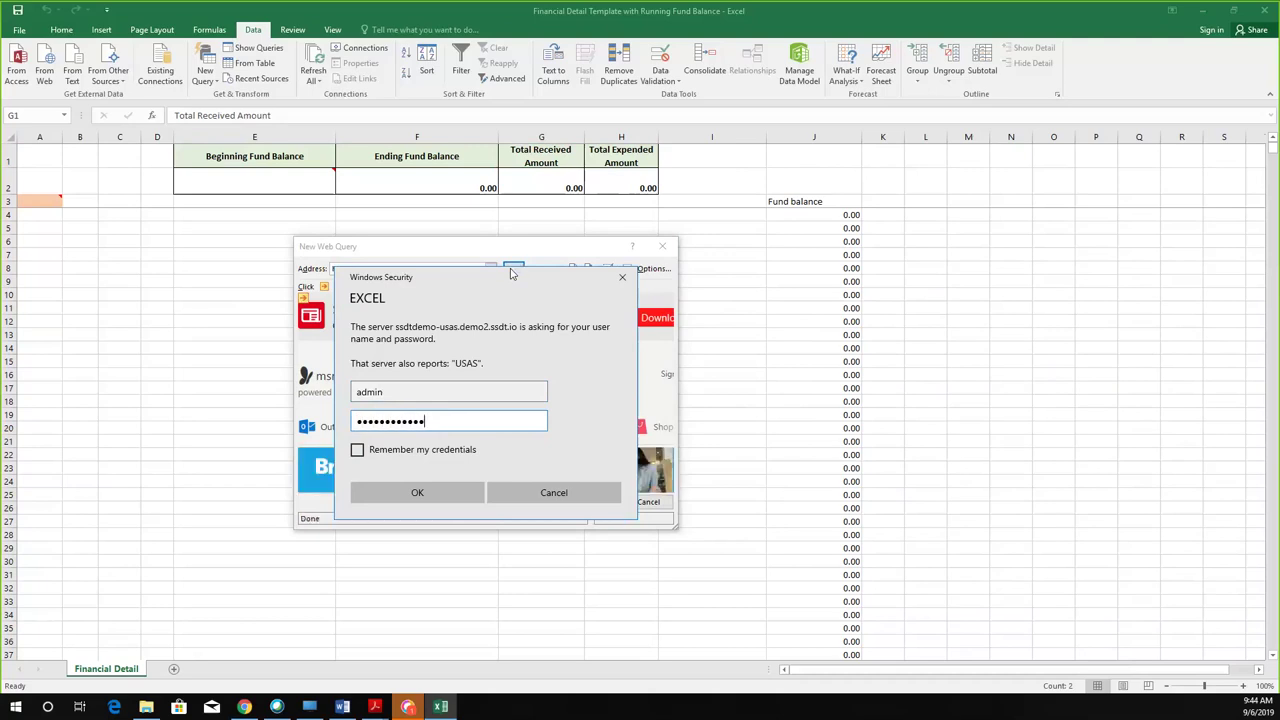
pyautogui.click(422, 492)
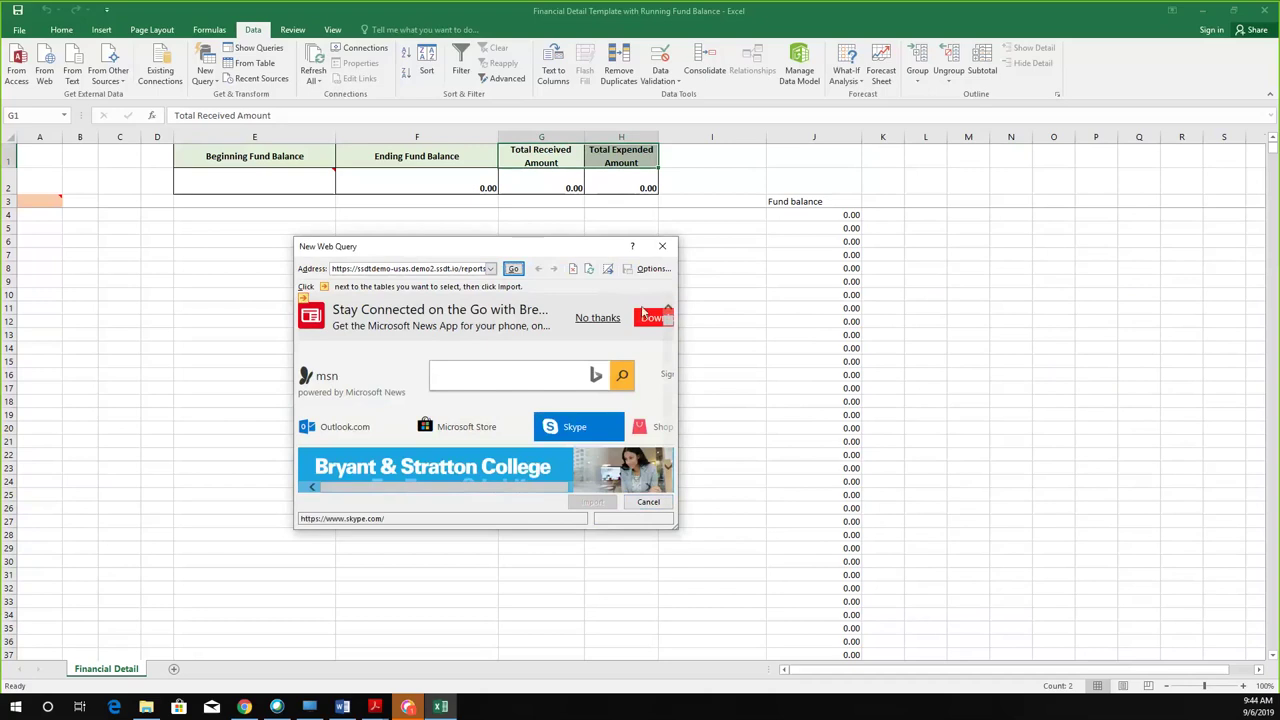
# Step: Load the financial detail report in the widened New Web Query window and import its table
pyautogui.click(513, 270)
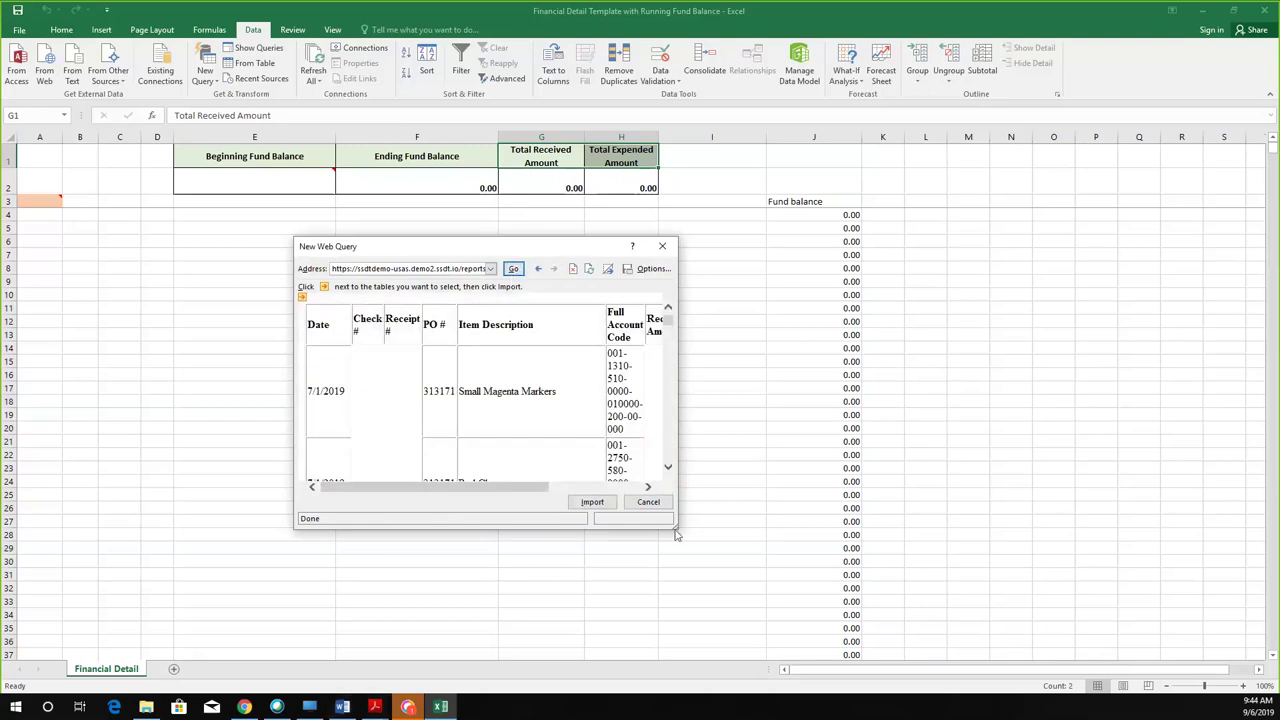
pyautogui.moveTo(818, 617); pyautogui.dragTo(819, 614)
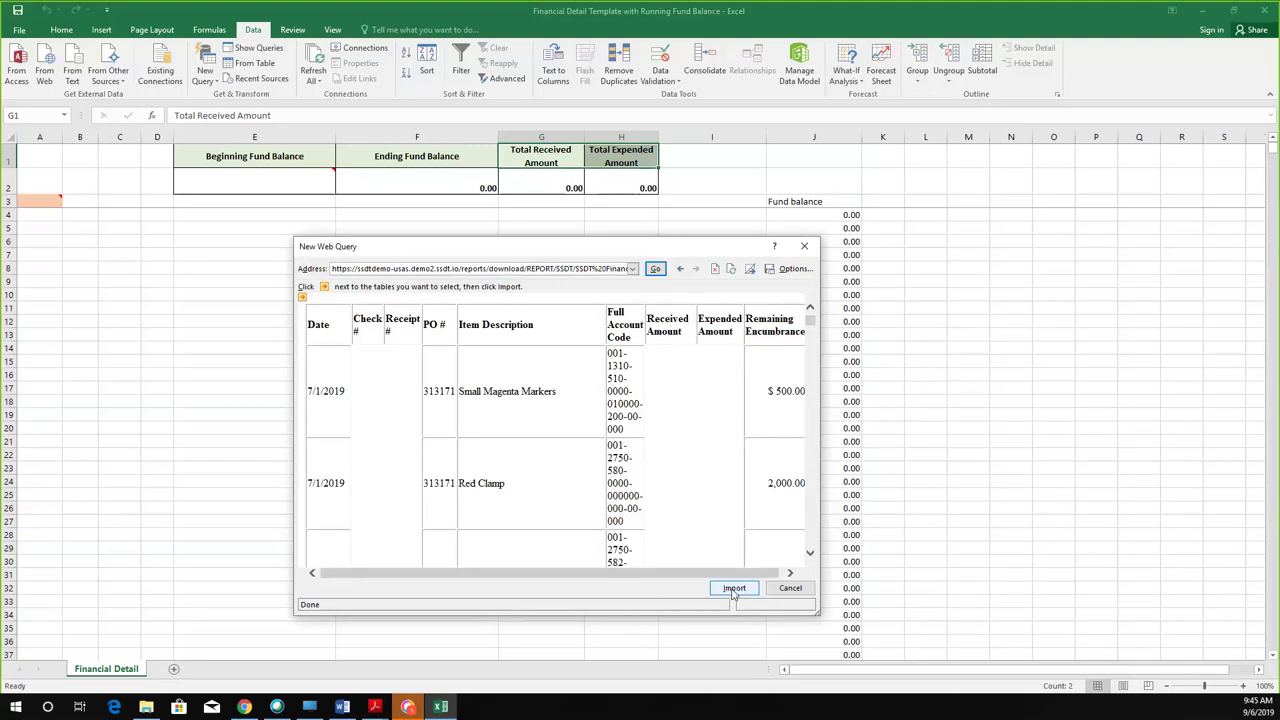
pyautogui.click(734, 590)
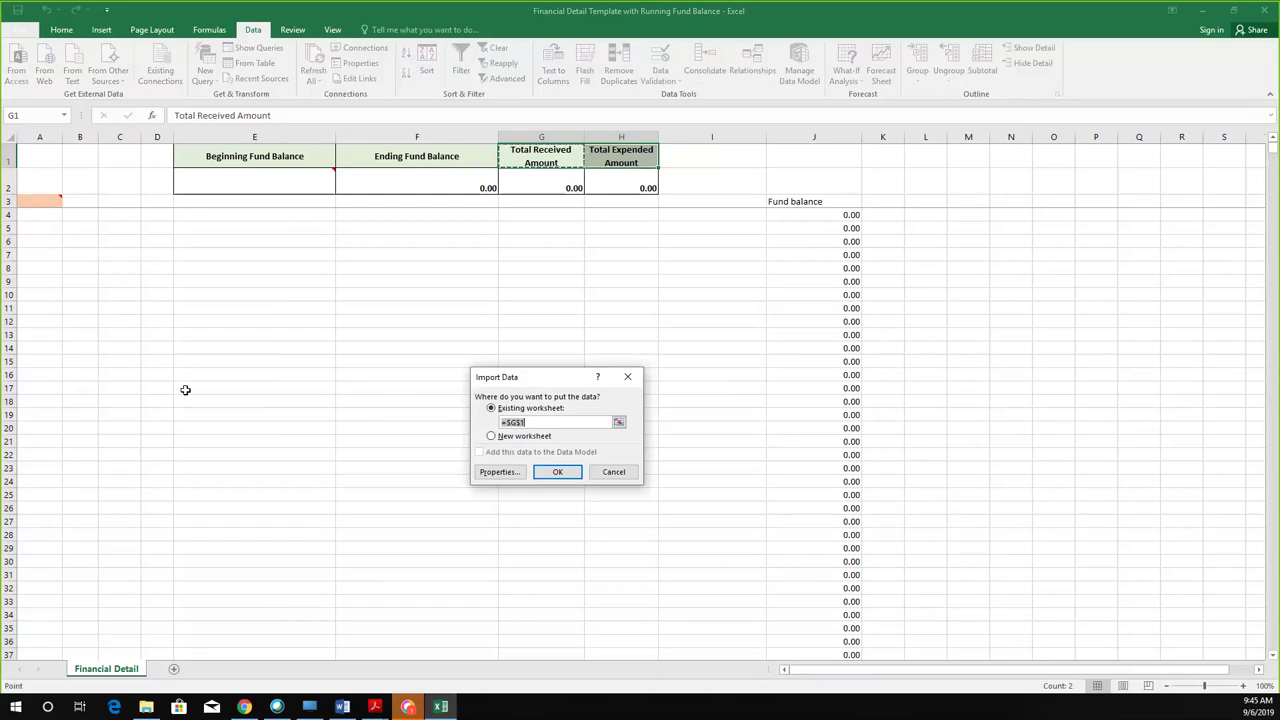
# Step: Set the import destination to cell A3 on the Financial Detail sheet and confirm
pyautogui.click(38, 201)
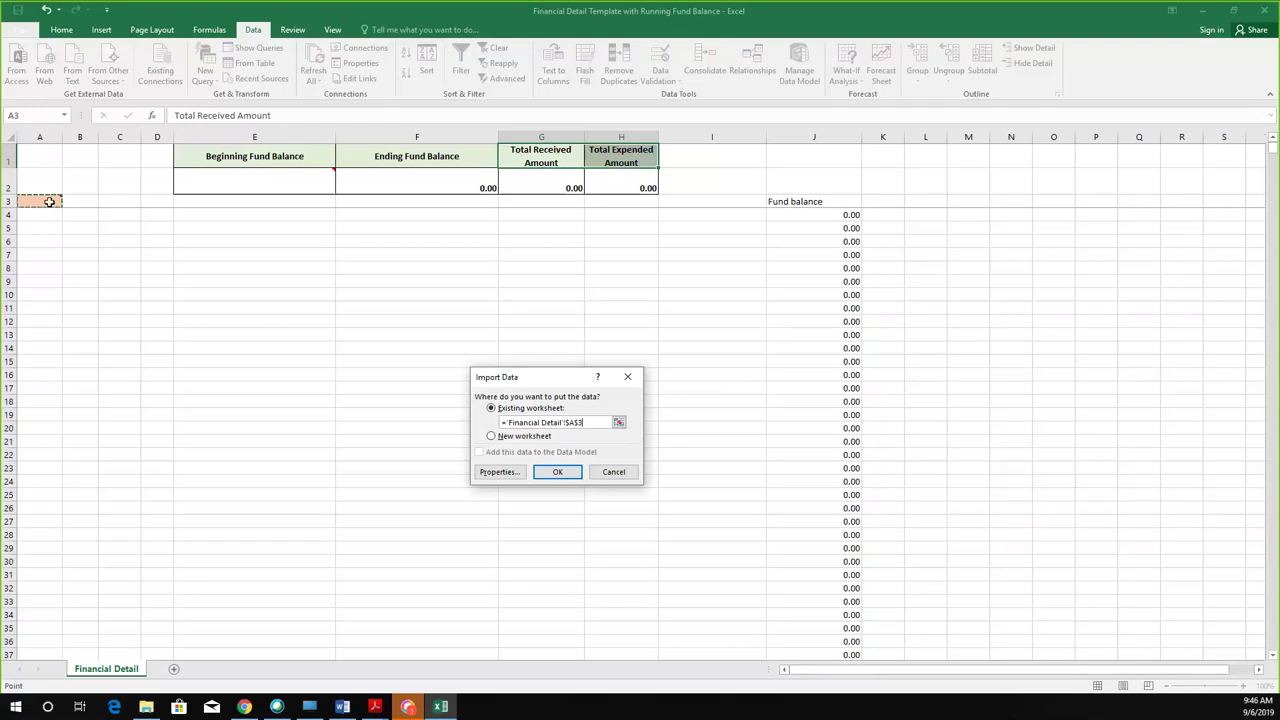
pyautogui.click(557, 472)
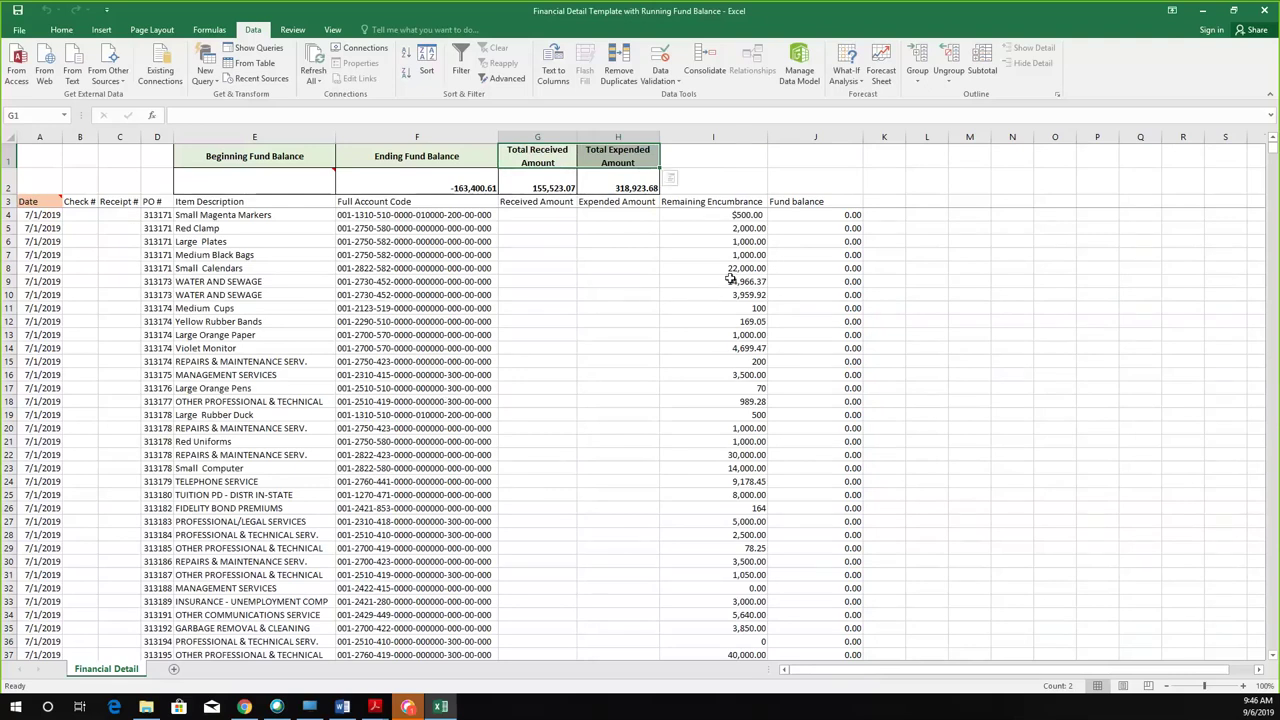
pyautogui.scroll(-9, 724, 529)
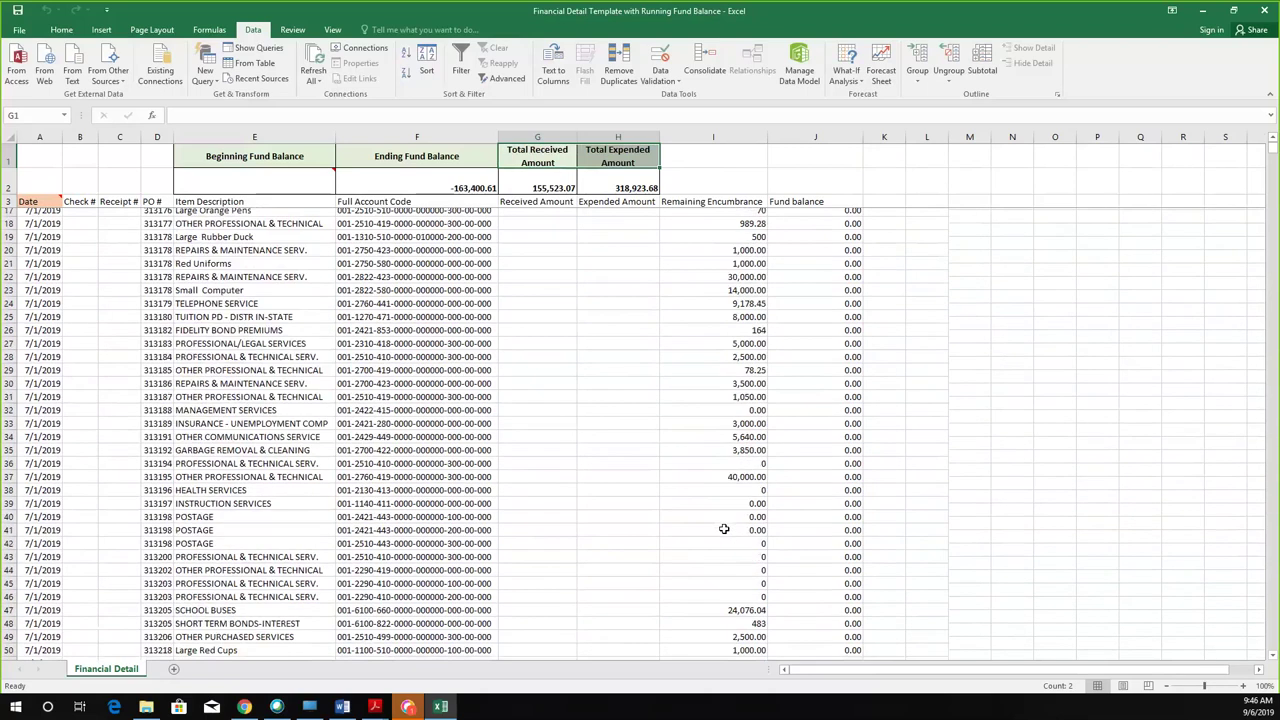
pyautogui.scroll(-14, 545, 520)
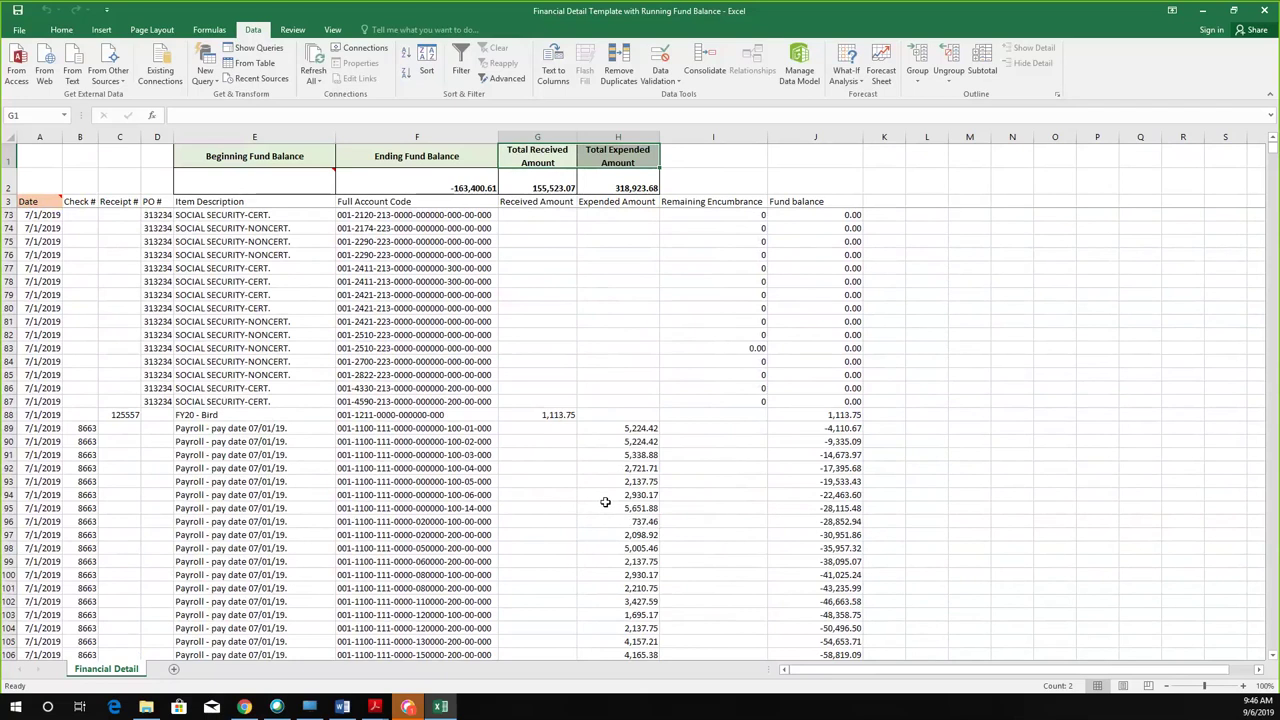
pyautogui.scroll(6, 605, 502)
pyautogui.scroll(12, 605, 502)
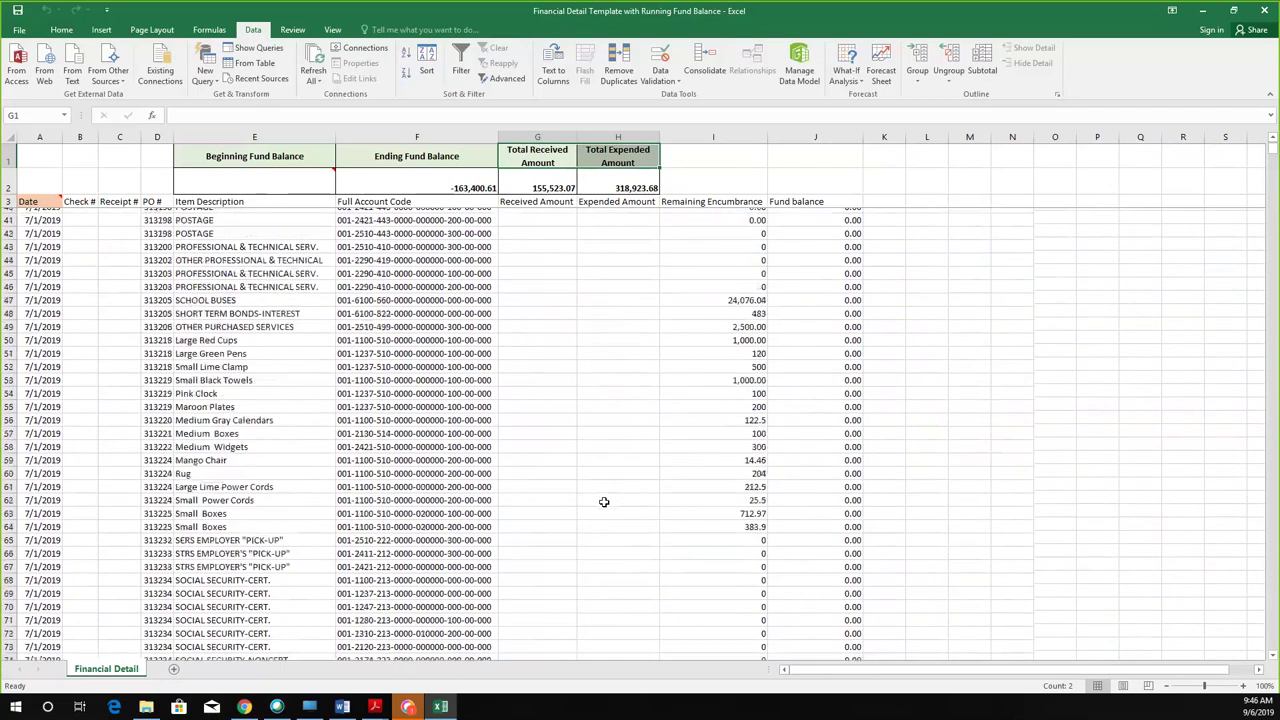
pyautogui.scroll(5, 604, 502)
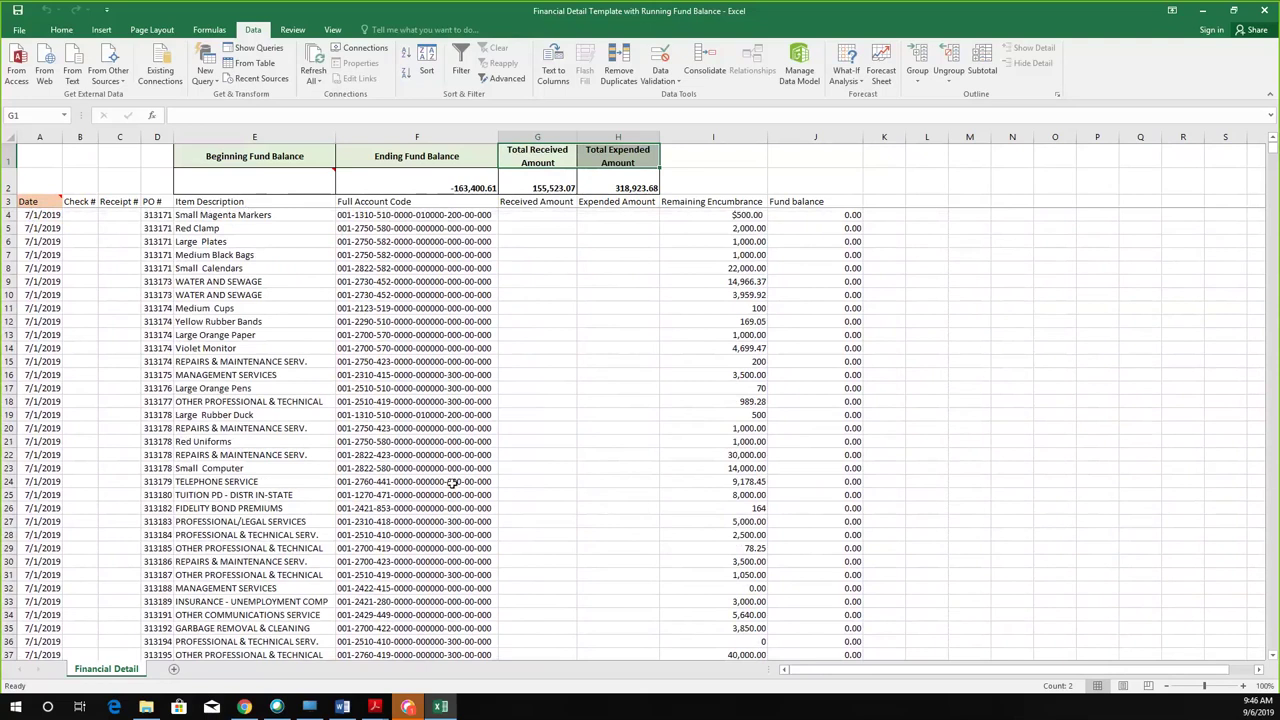
pyautogui.click(256, 181)
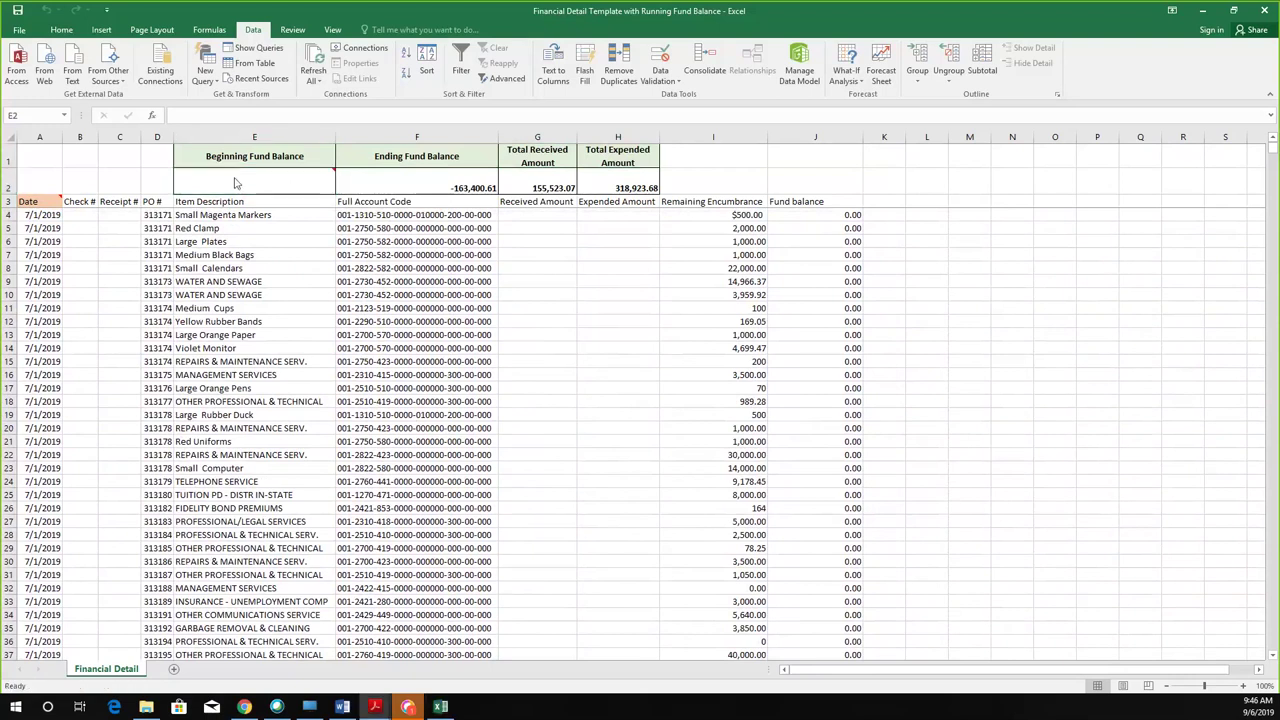
pyautogui.moveTo(306, 183)
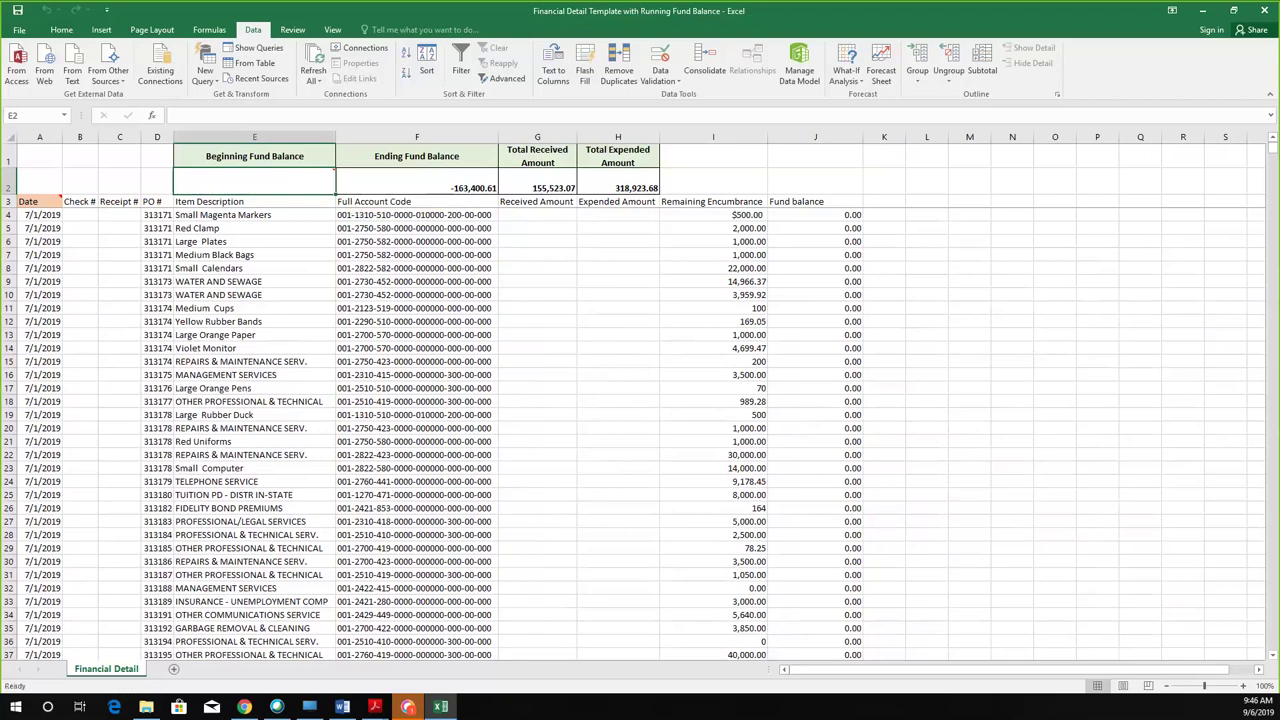
pyautogui.scroll(-2, 634, 435)
pyautogui.scroll(2, 634, 435)
pyautogui.hotkey('alt', 'Tab')
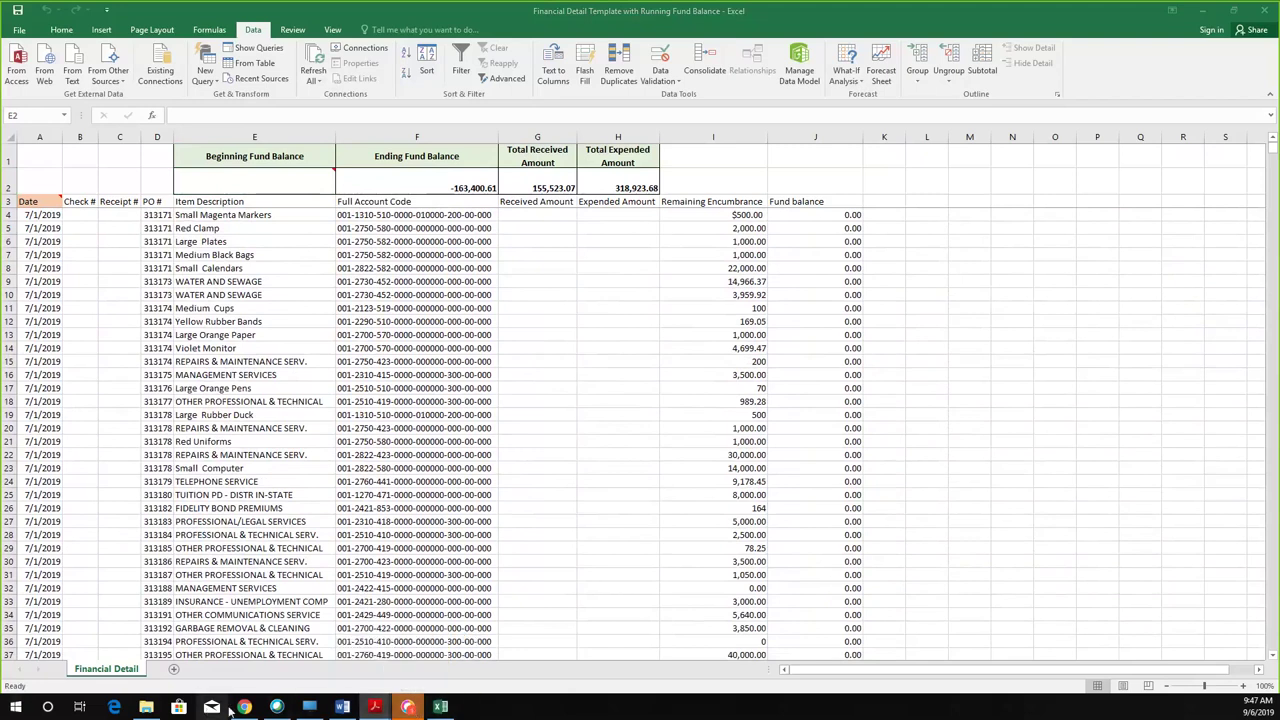
pyautogui.moveTo(244, 708)
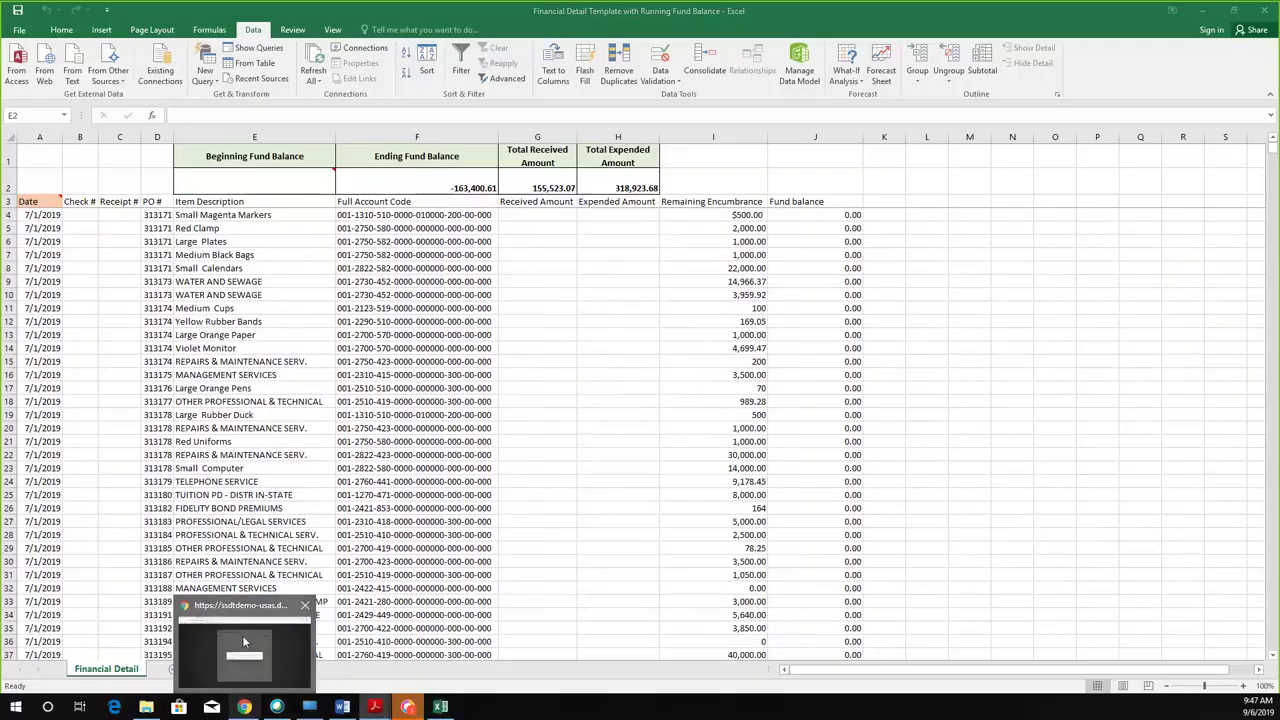
# Step: Generate the July 1 Cash Balances financial detail report as a web table, then return to the report list
pyautogui.click(246, 644)
pyautogui.click(810, 350)
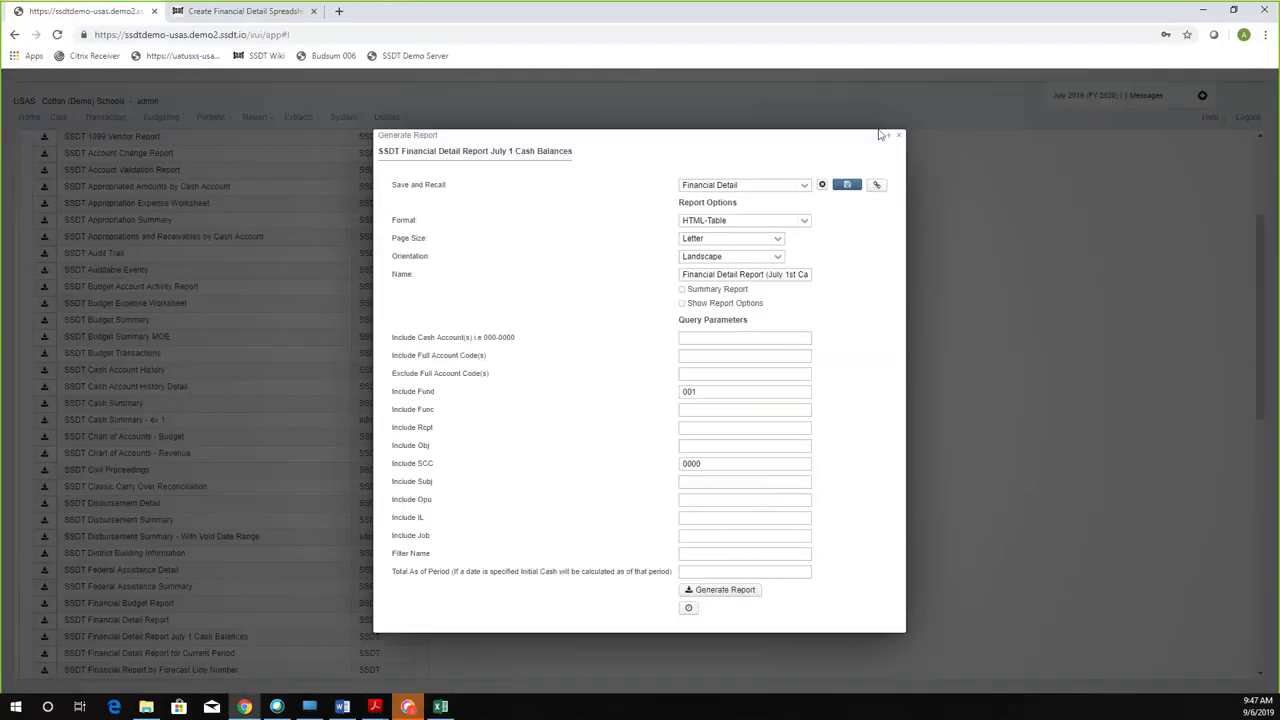
pyautogui.click(720, 592)
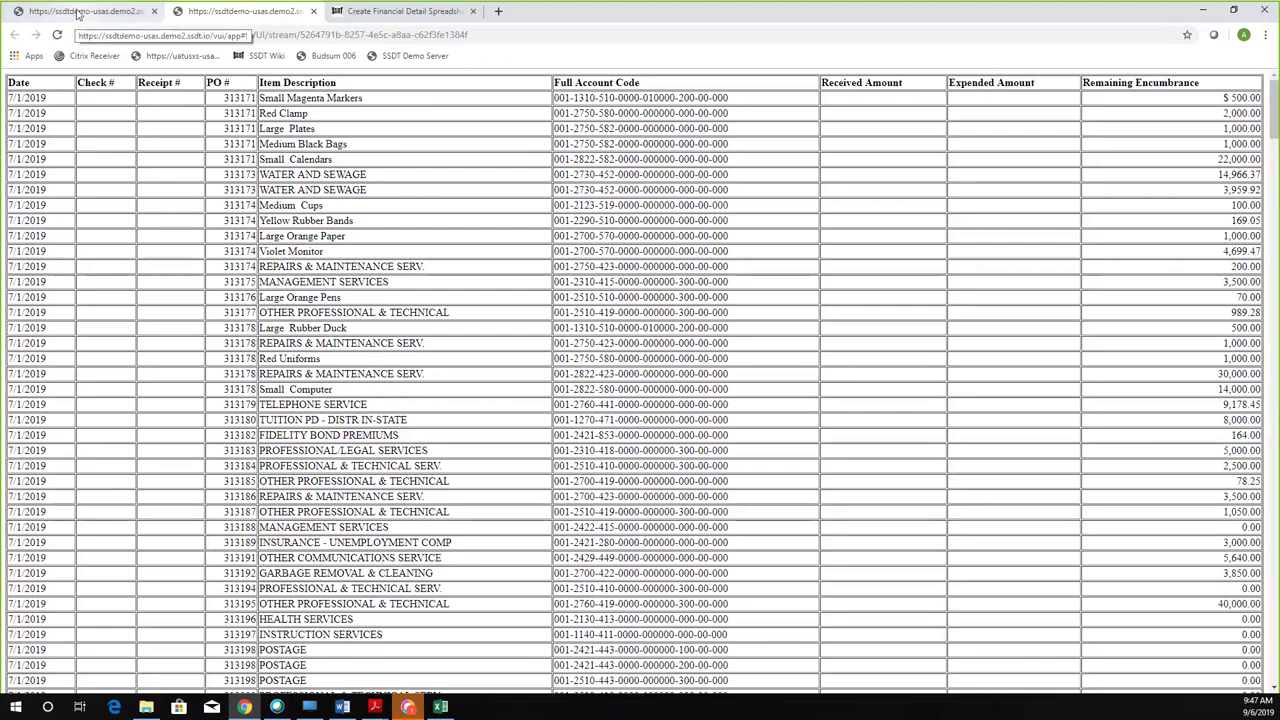
pyautogui.click(77, 13)
pyautogui.click(280, 20)
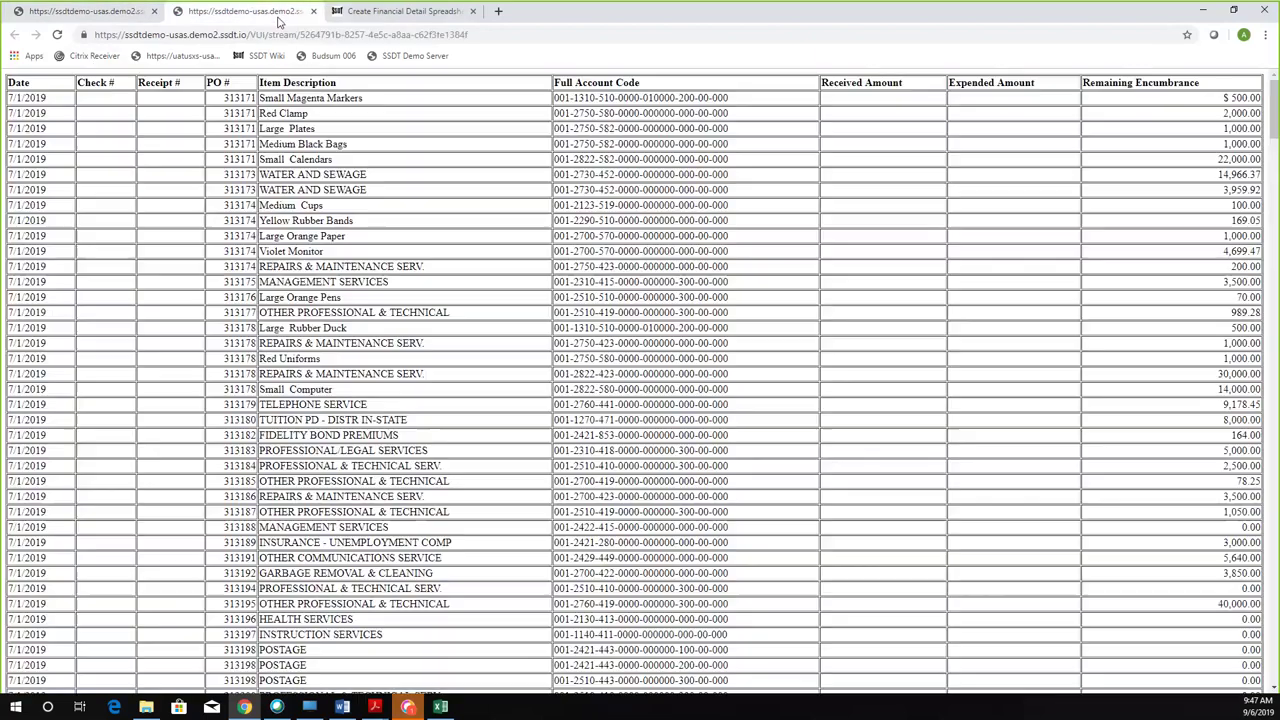
pyautogui.click(100, 14)
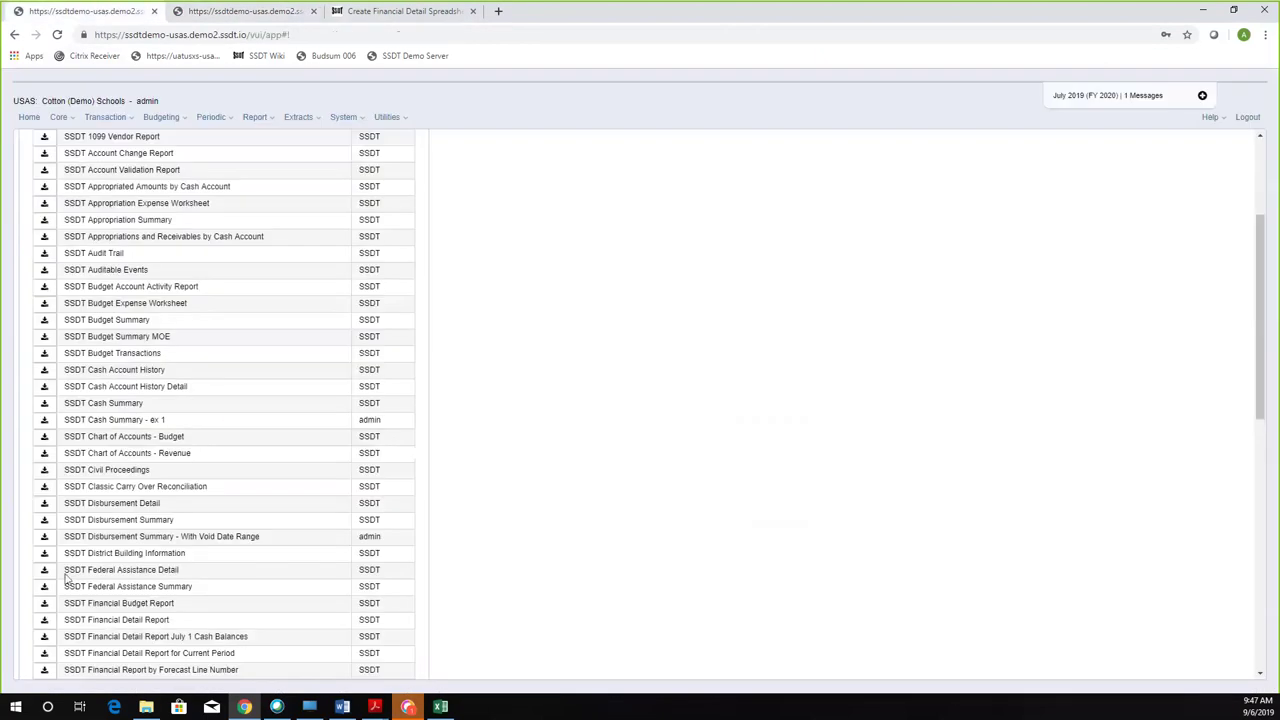
# Step: Generate the July 1 Cash Balances report as a PDF download
pyautogui.click(44, 637)
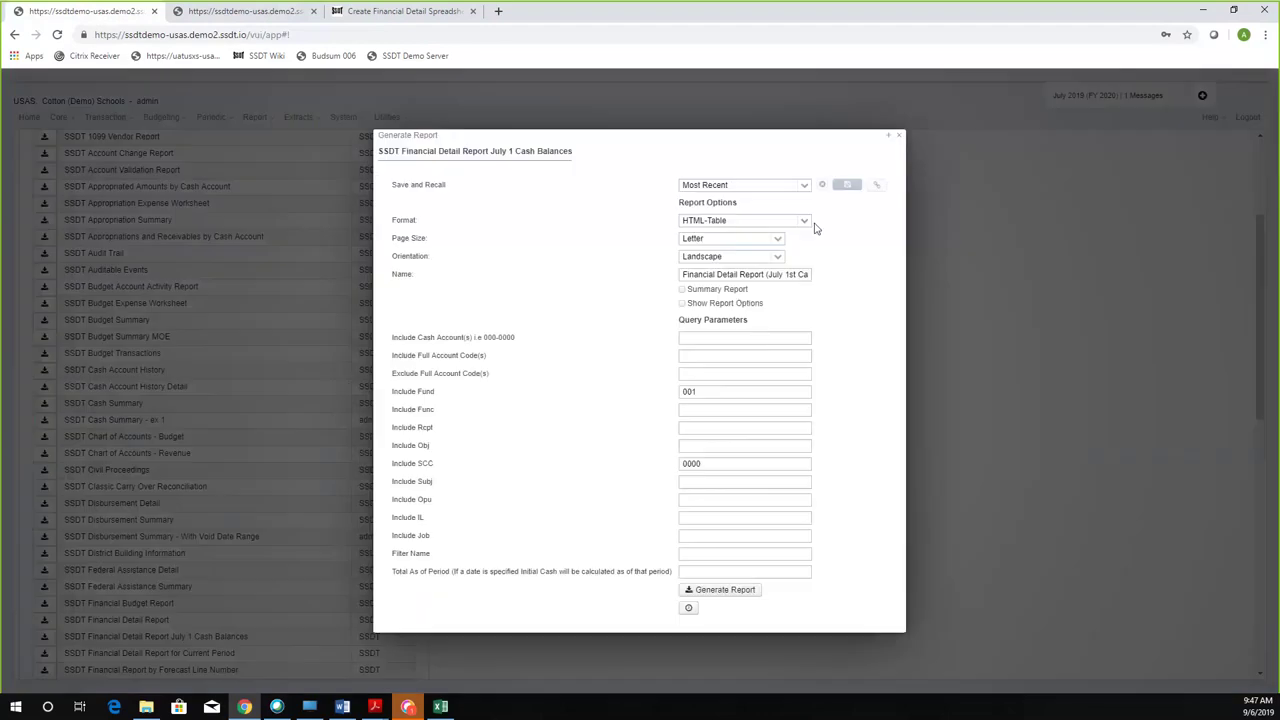
pyautogui.click(805, 221)
pyautogui.click(760, 239)
pyautogui.click(735, 590)
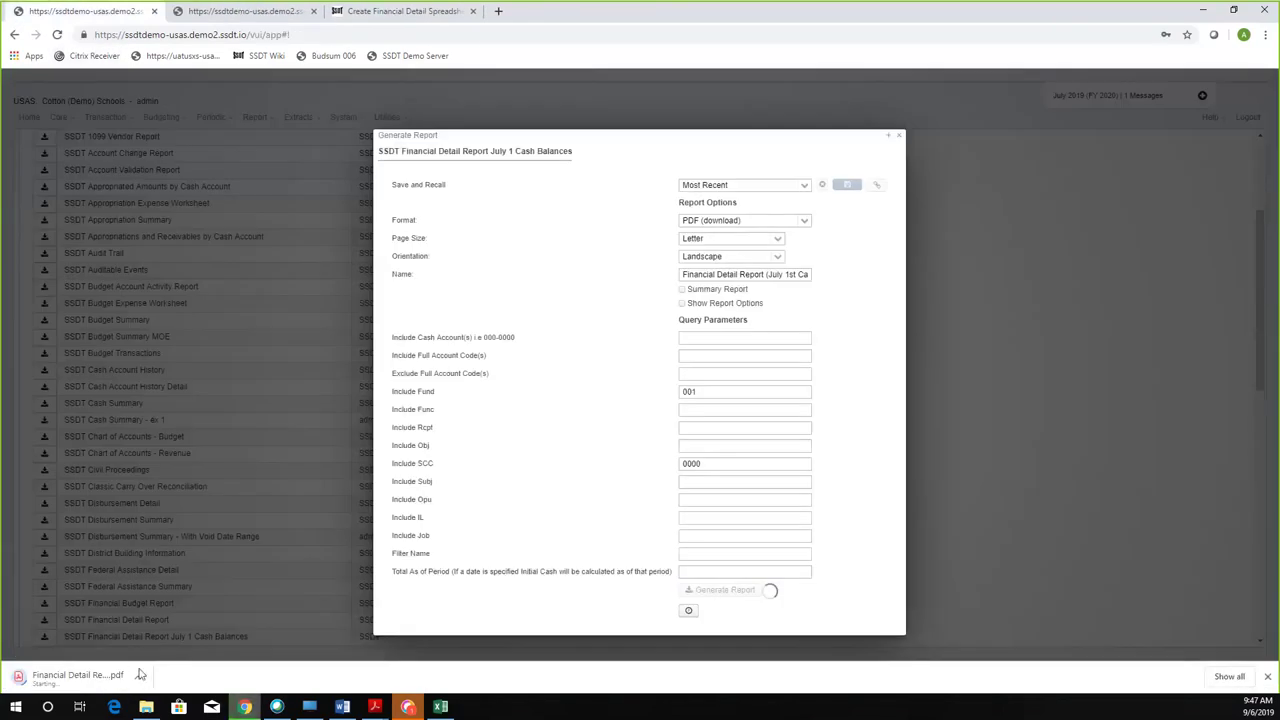
# Step: Open the downloaded PDF, copy the $2,790,167.15 general cash balance, and return to Excel
pyautogui.click(139, 679)
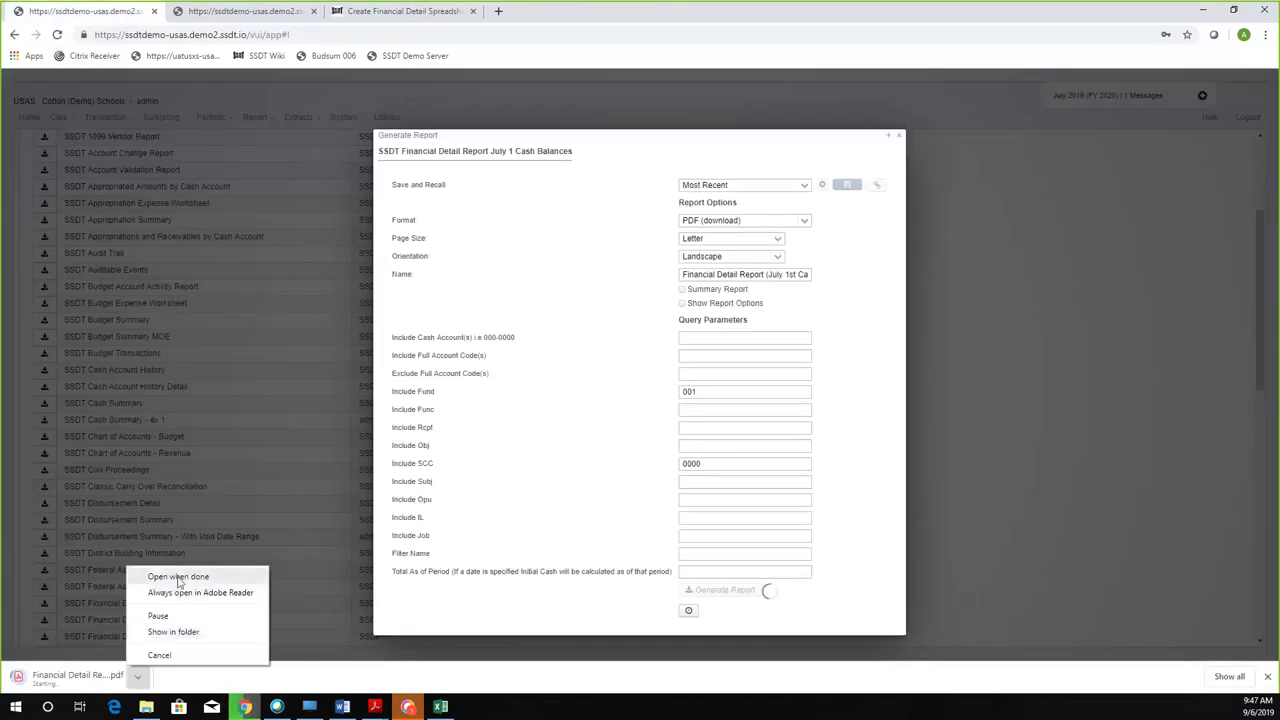
pyautogui.click(190, 575)
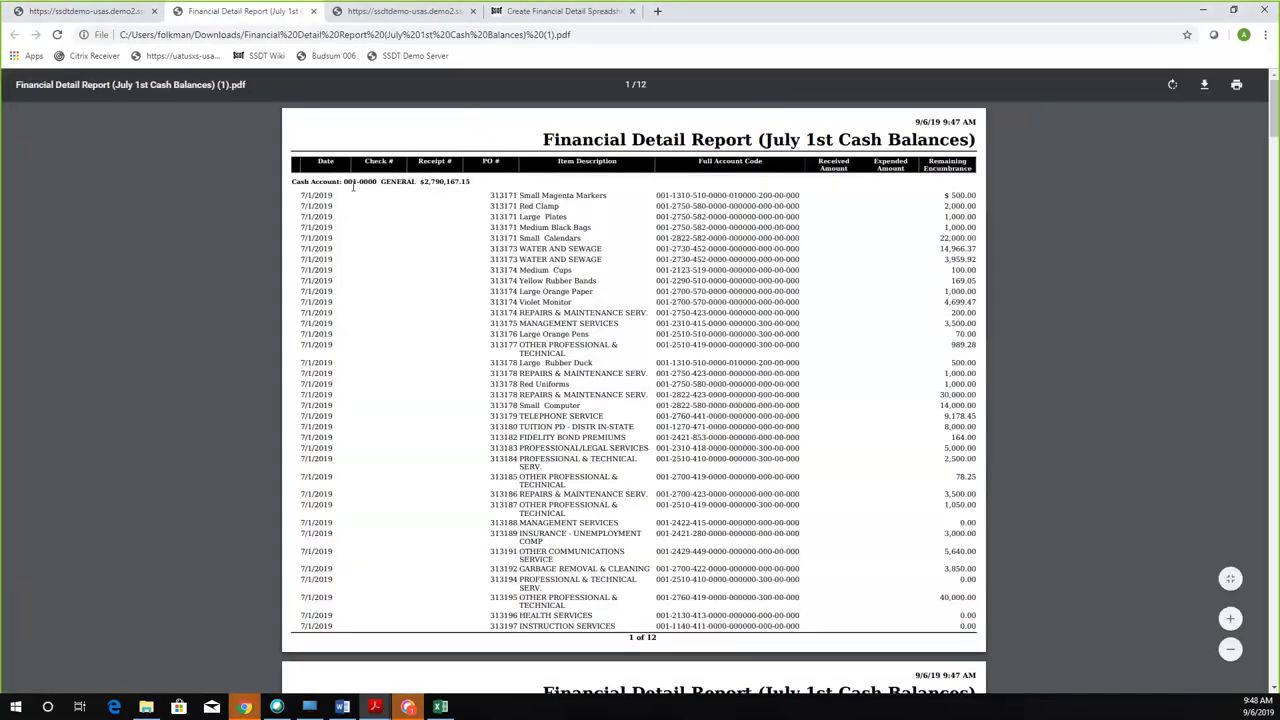
pyautogui.moveTo(420, 182); pyautogui.dragTo(472, 182)
pyautogui.hotkey('ctrl', 'c')
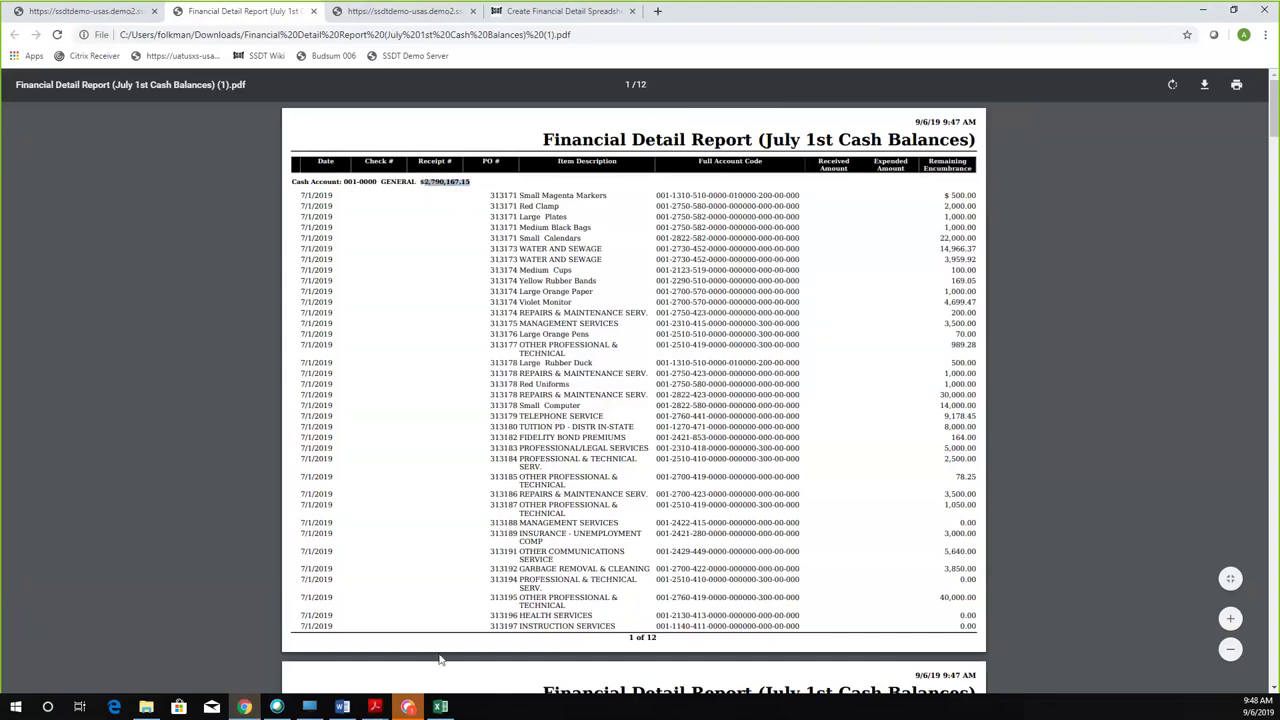
pyautogui.click(440, 706)
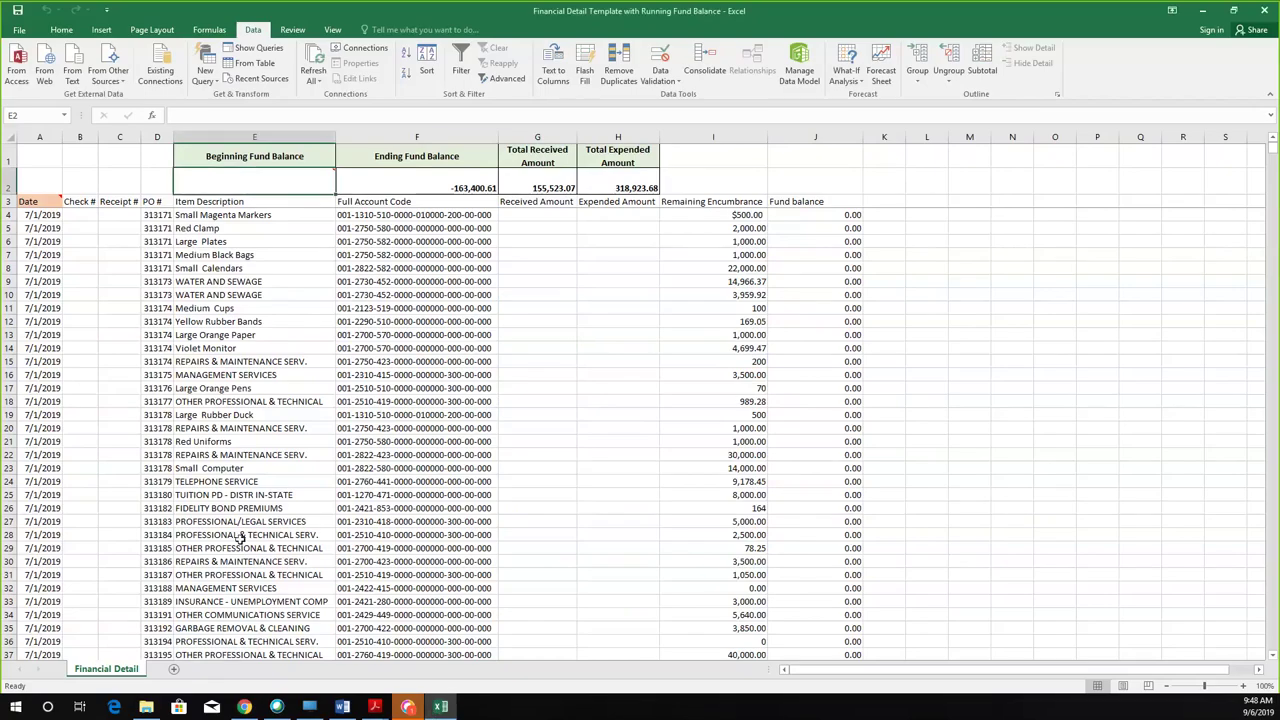
pyautogui.moveTo(268, 182)
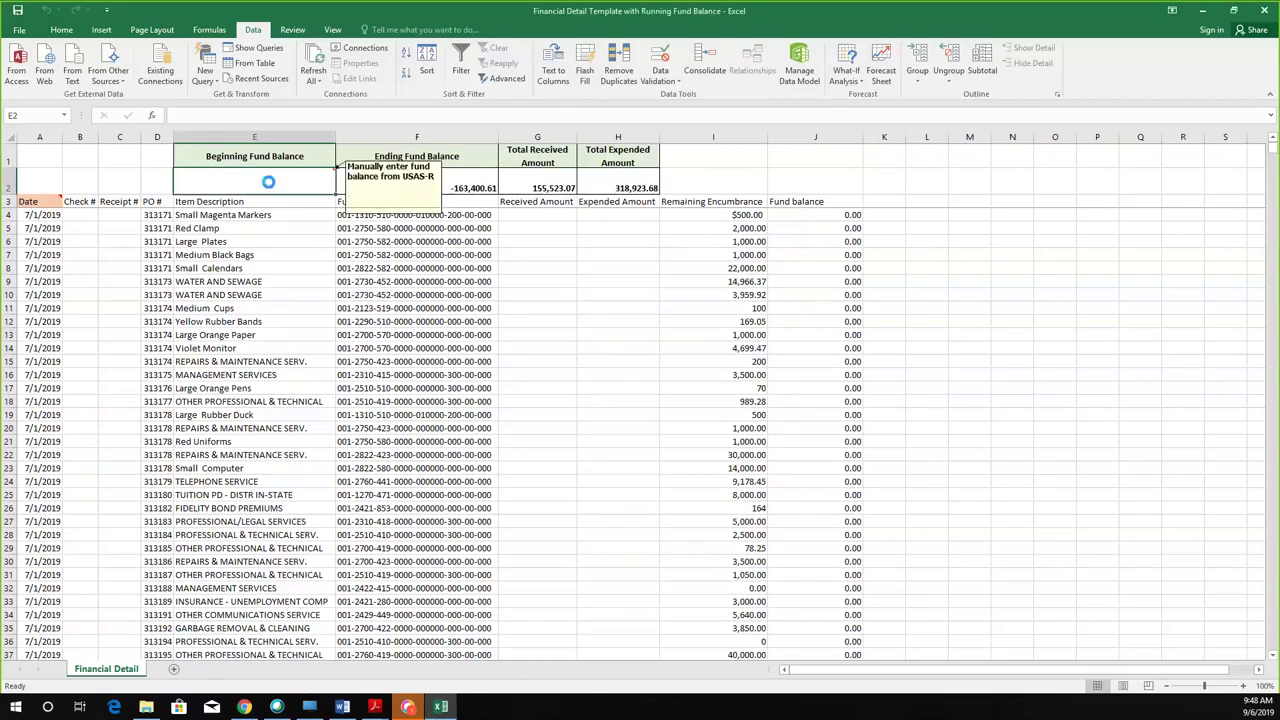
pyautogui.hotkey('ctrl', 'v')
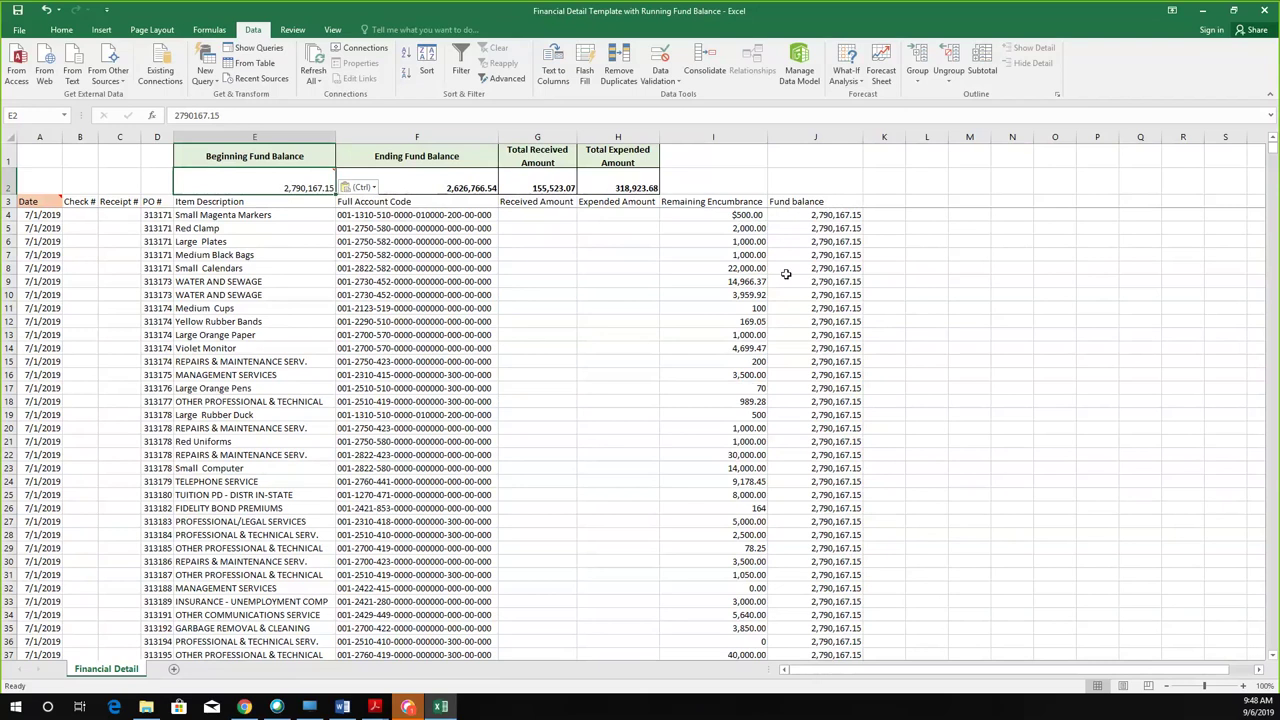
pyautogui.scroll(-5, 726, 335)
pyautogui.scroll(-16, 726, 335)
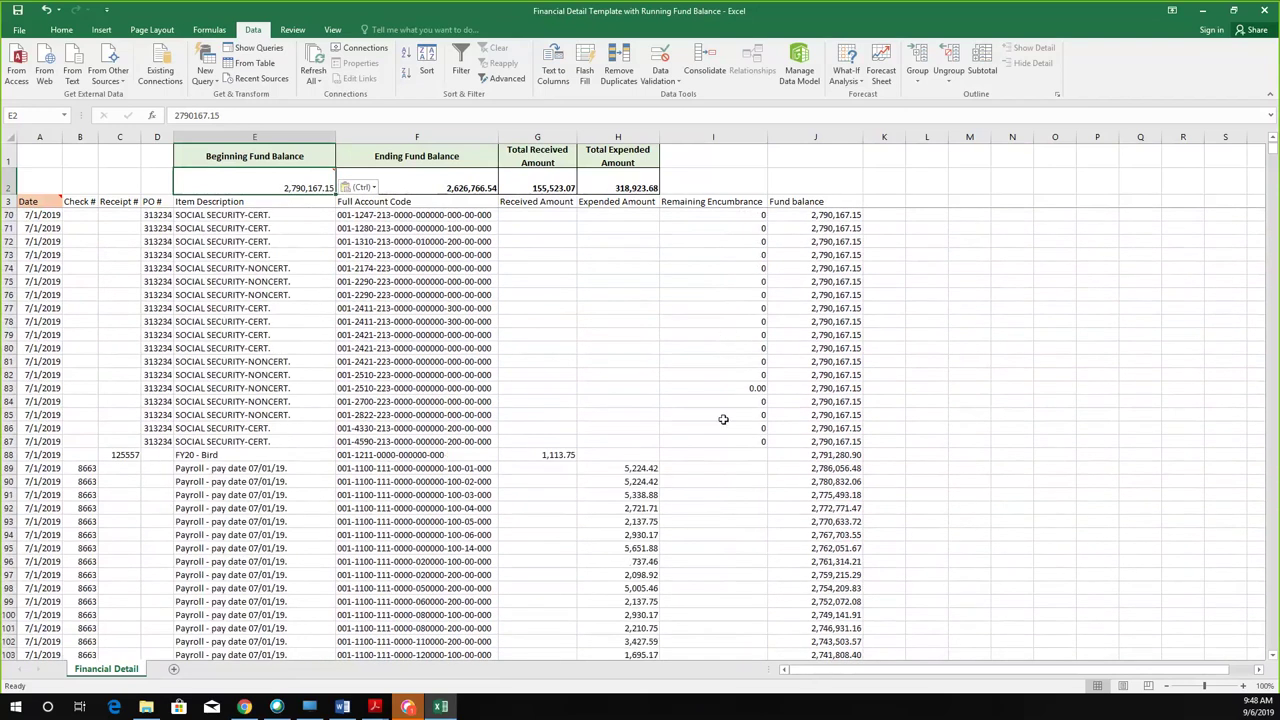
pyautogui.scroll(-3, 706, 557)
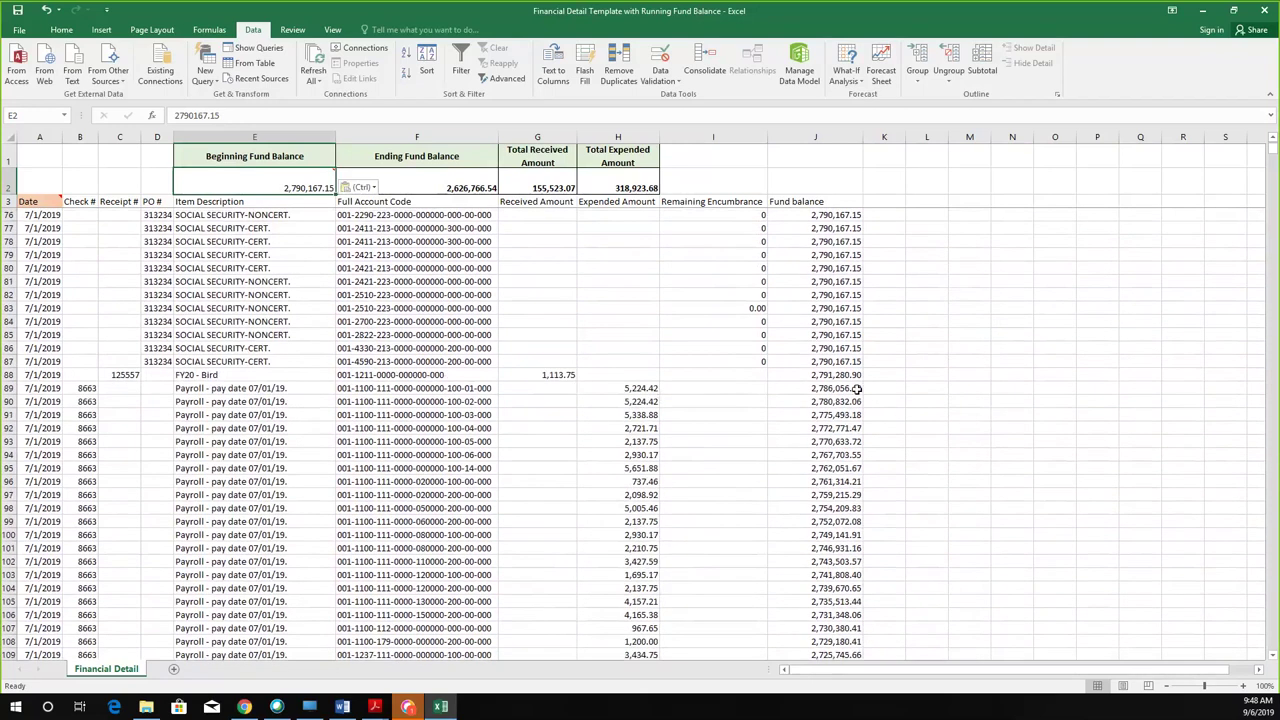
pyautogui.scroll(-7, 845, 603)
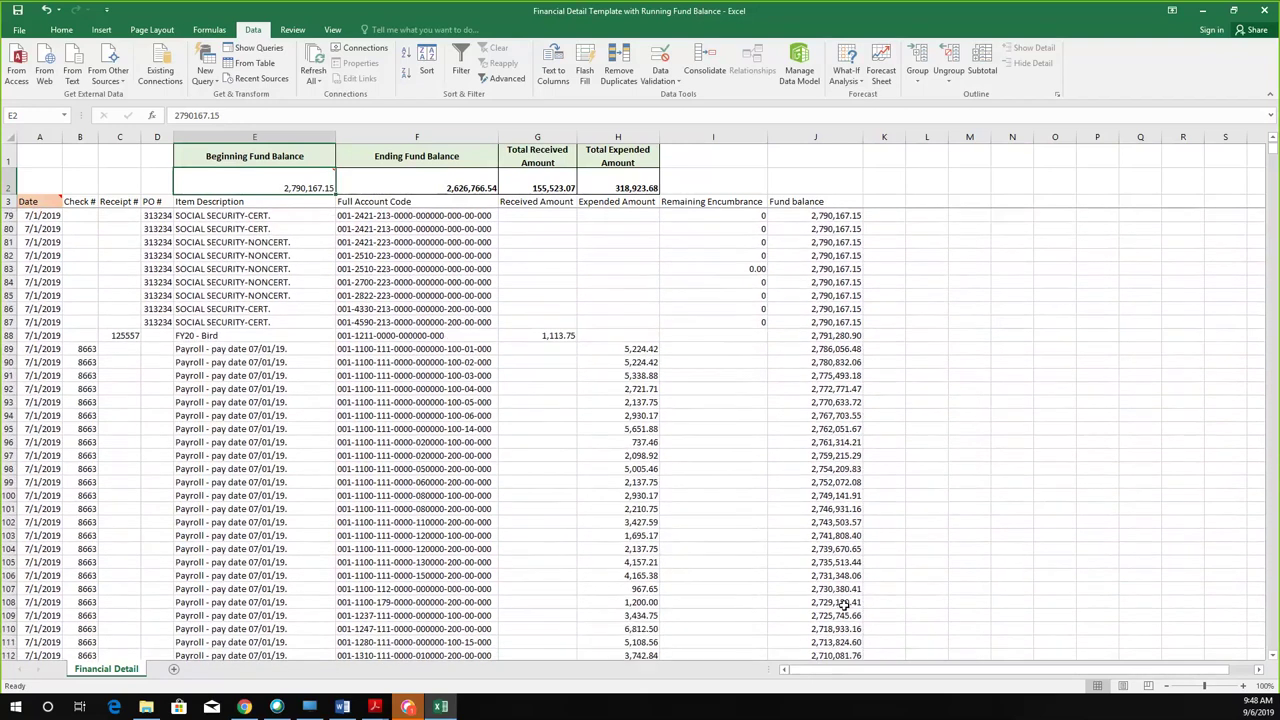
pyautogui.scroll(-4, 845, 603)
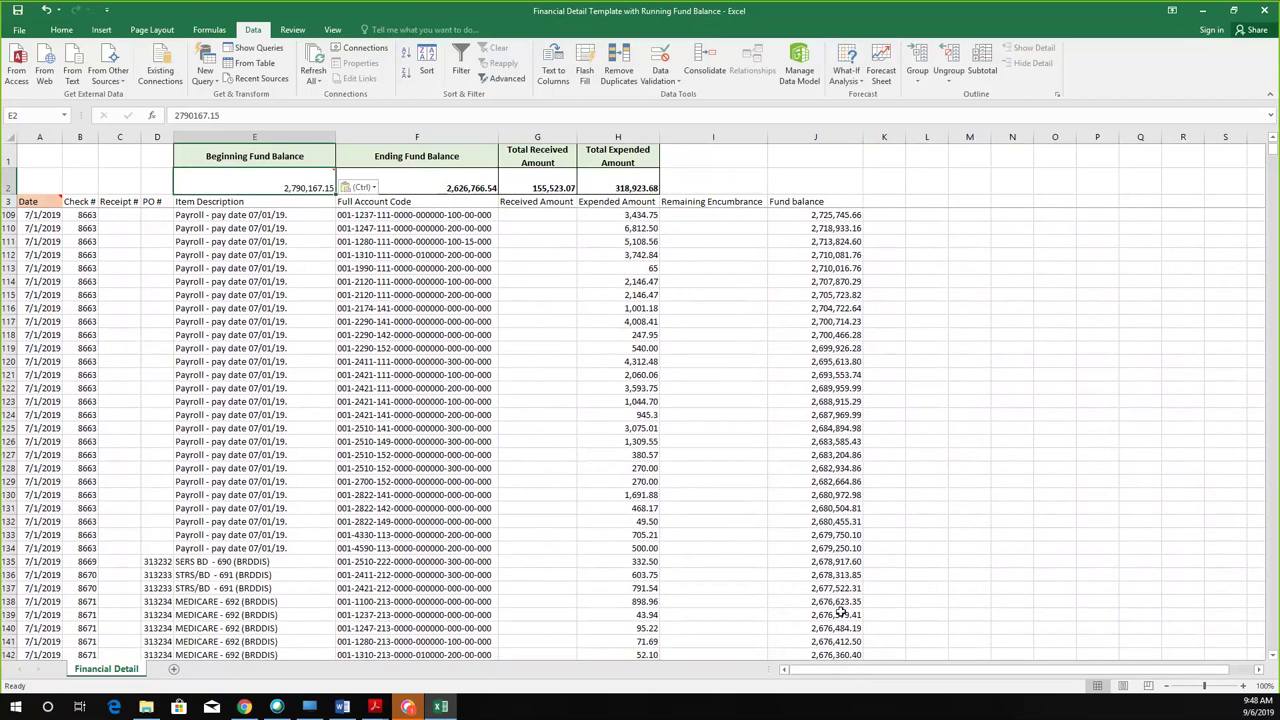
pyautogui.scroll(8, 520, 440)
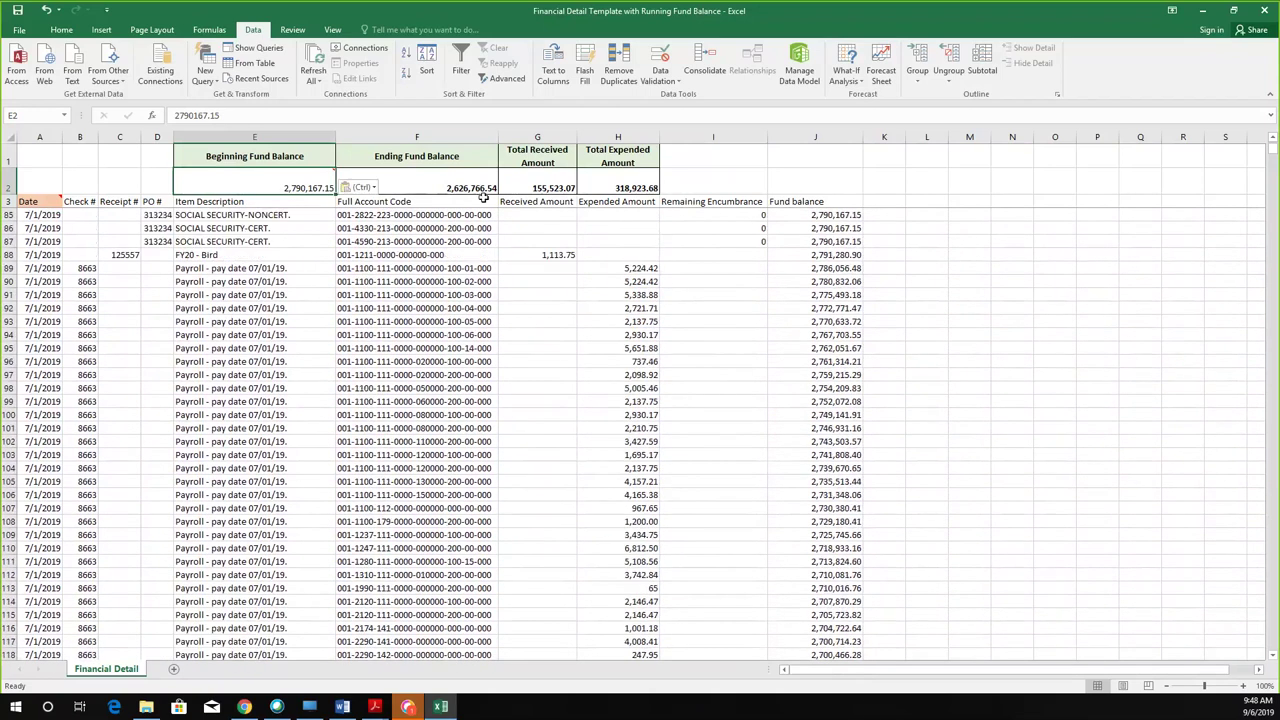
pyautogui.click(411, 187)
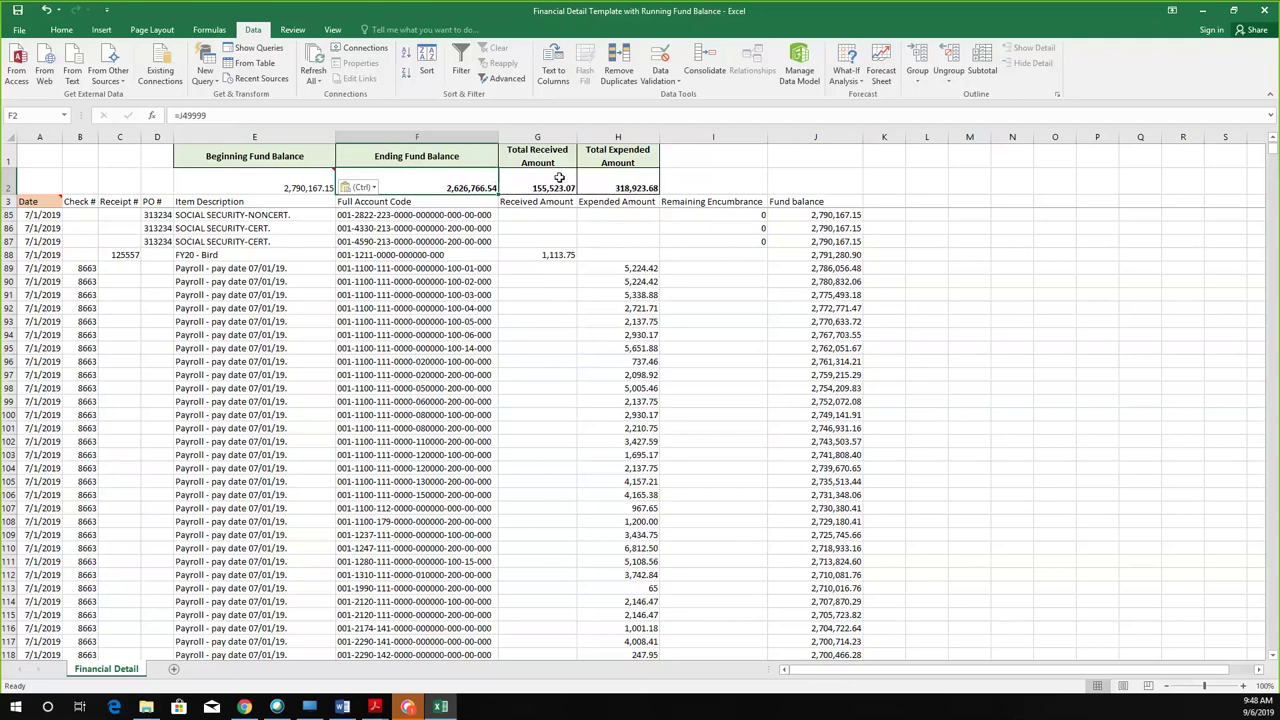
pyautogui.click(559, 178)
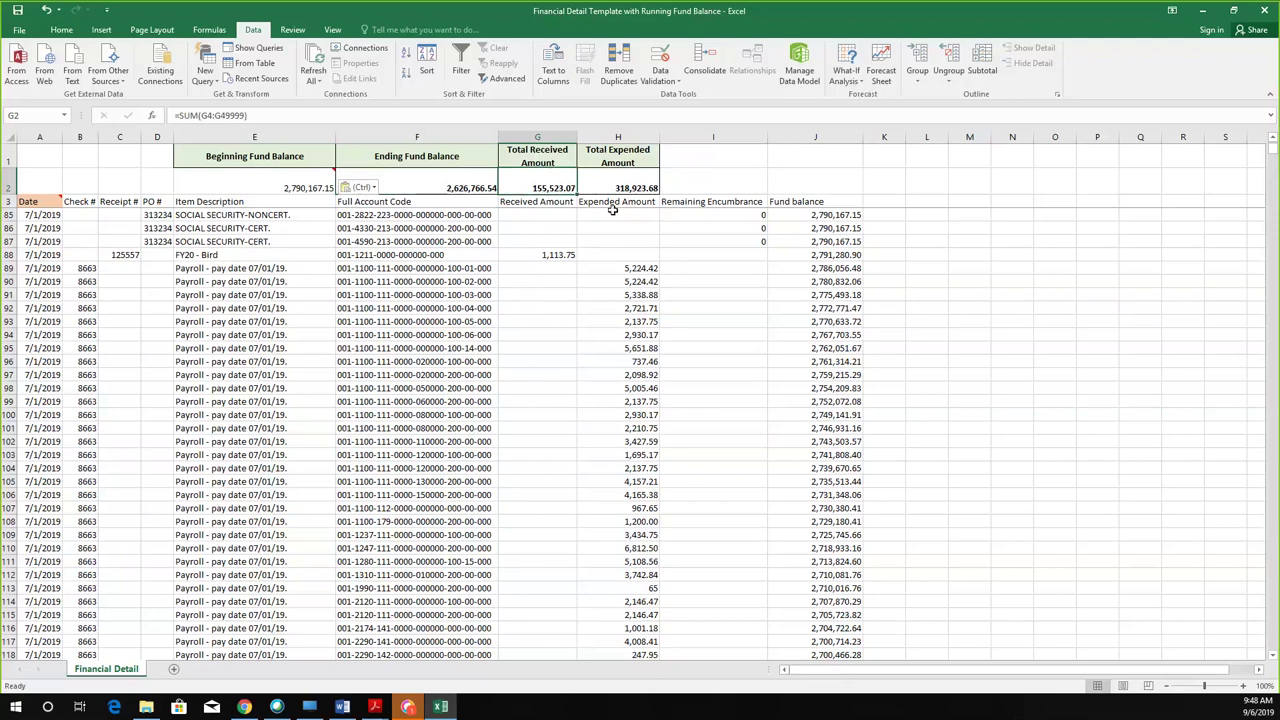
pyautogui.click(614, 178)
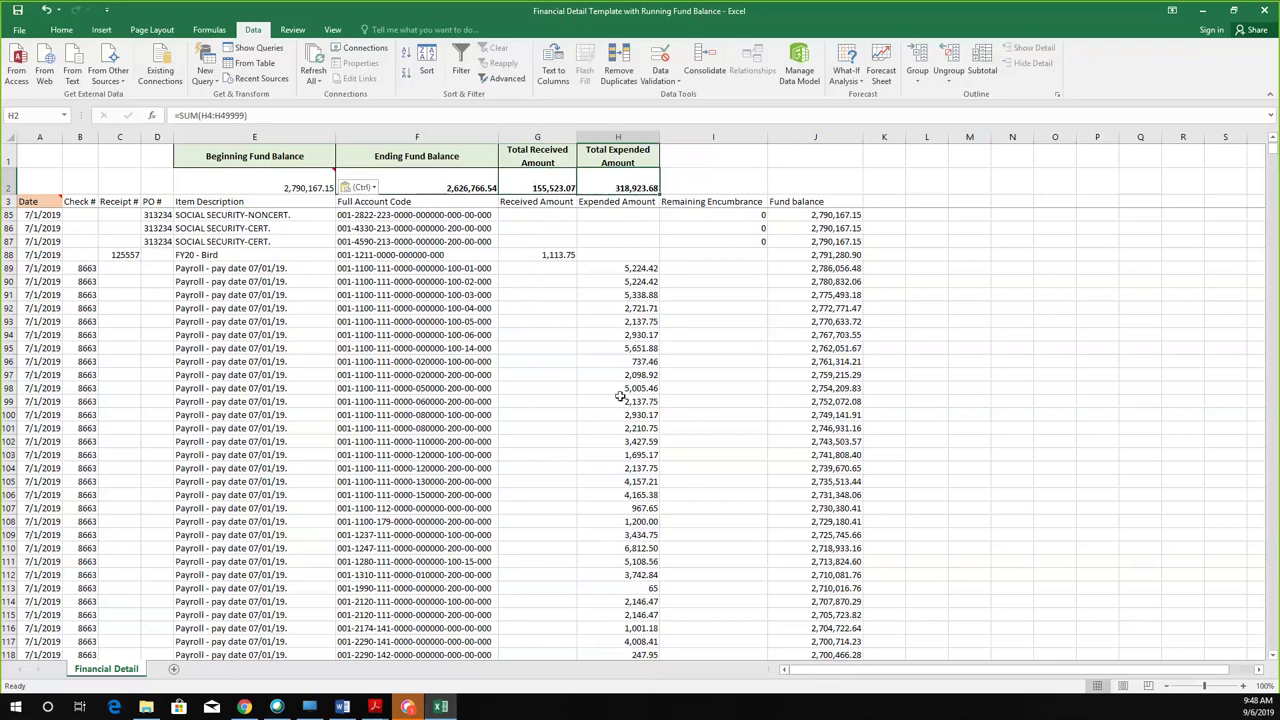
pyautogui.scroll(10, 616, 353)
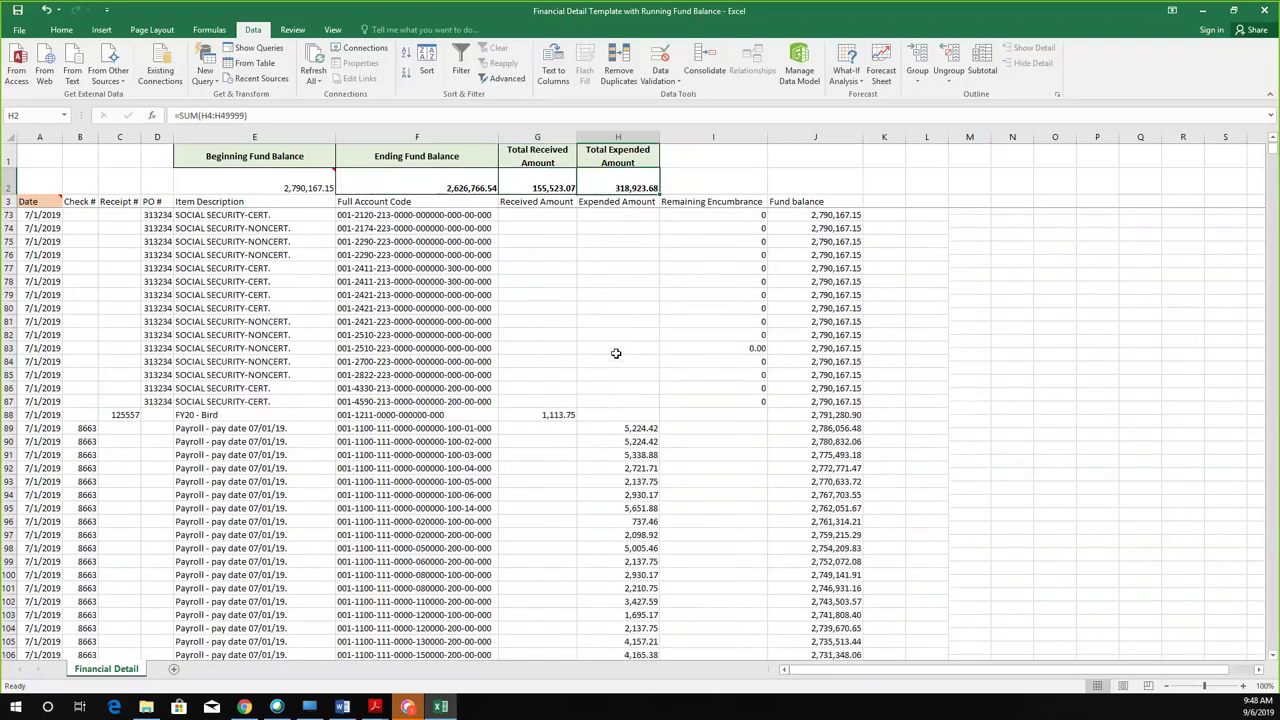
pyautogui.scroll(5, 616, 353)
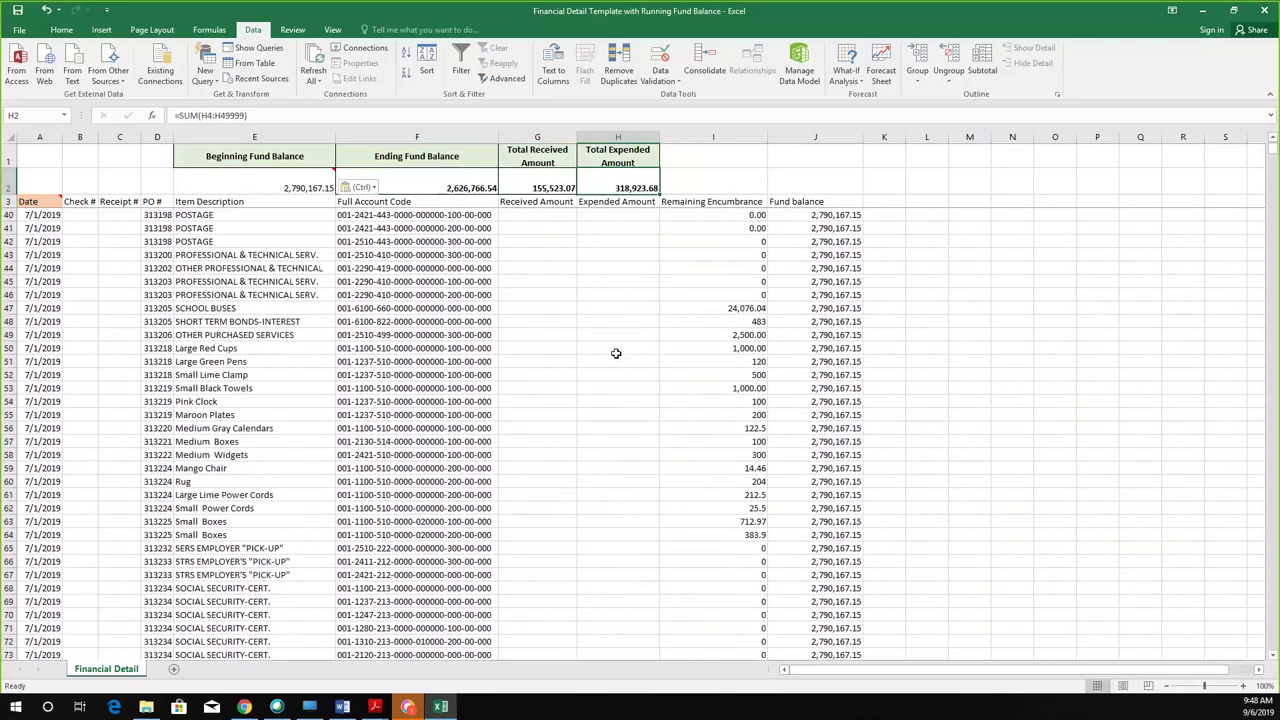
pyautogui.scroll(12, 674, 366)
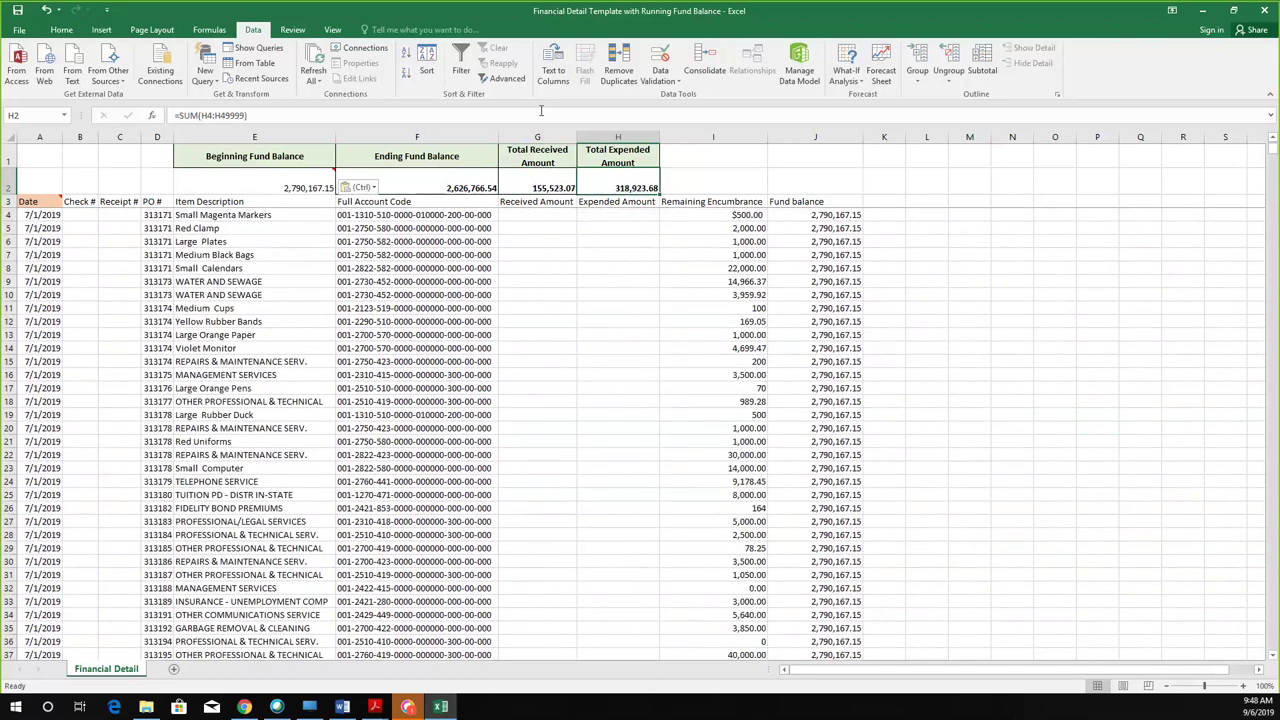
pyautogui.click(18, 32)
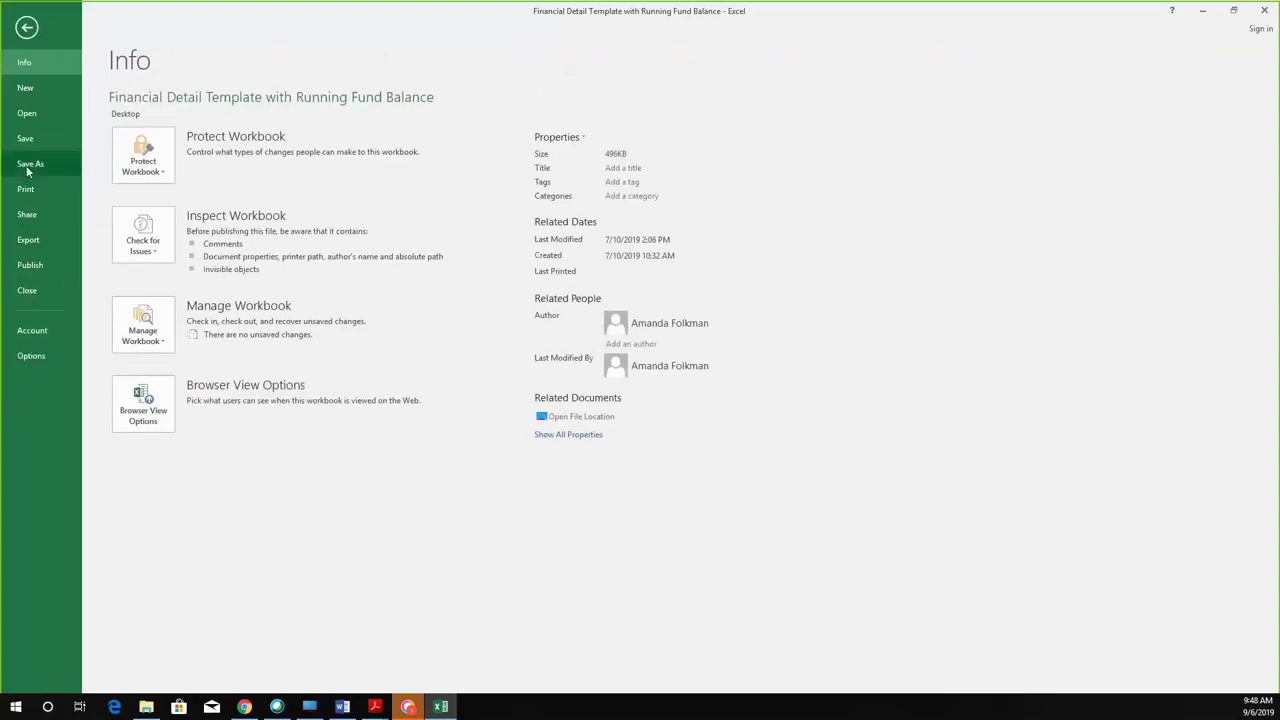
pyautogui.click(26, 27)
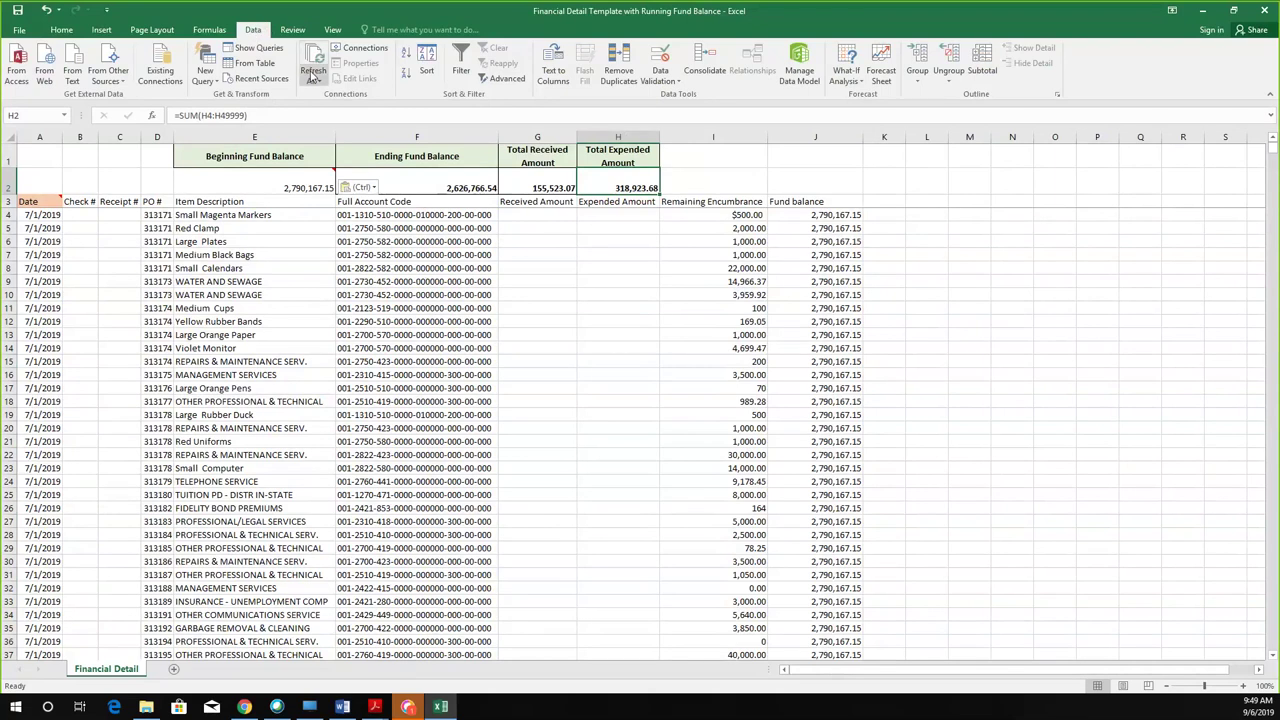
pyautogui.click(288, 297)
pyautogui.rightClick(289, 299)
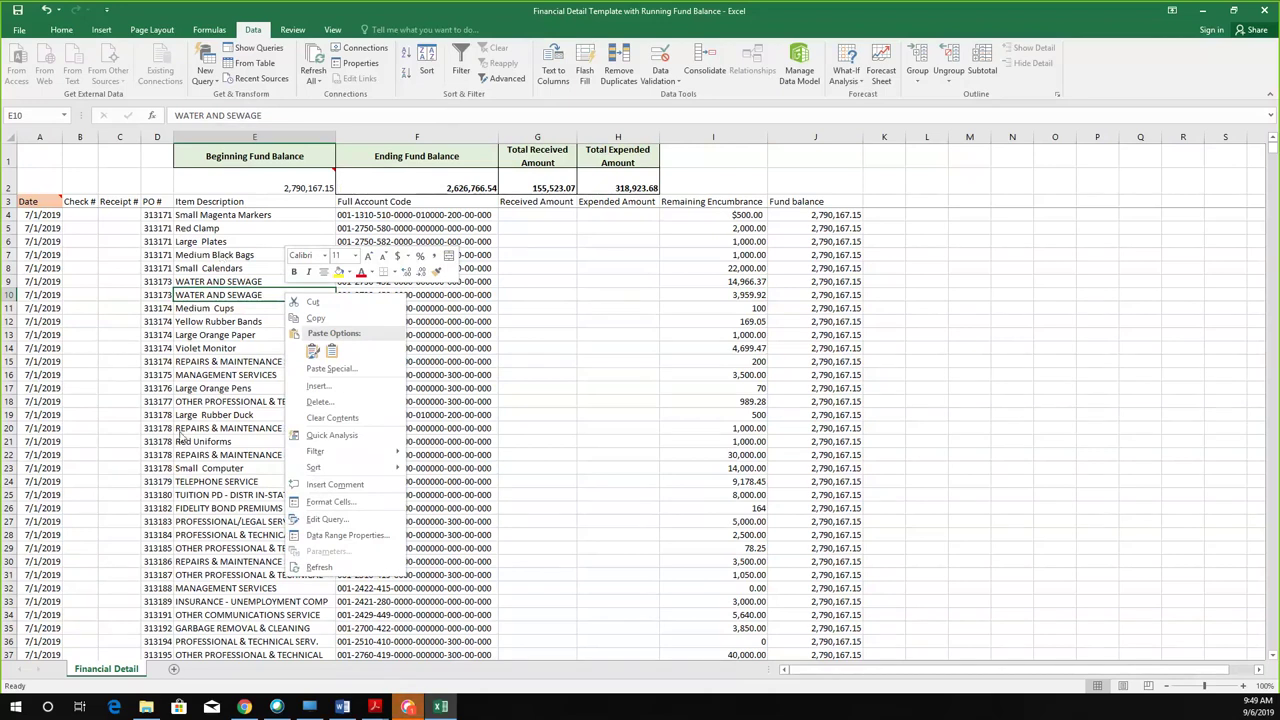
pyautogui.press('Escape')
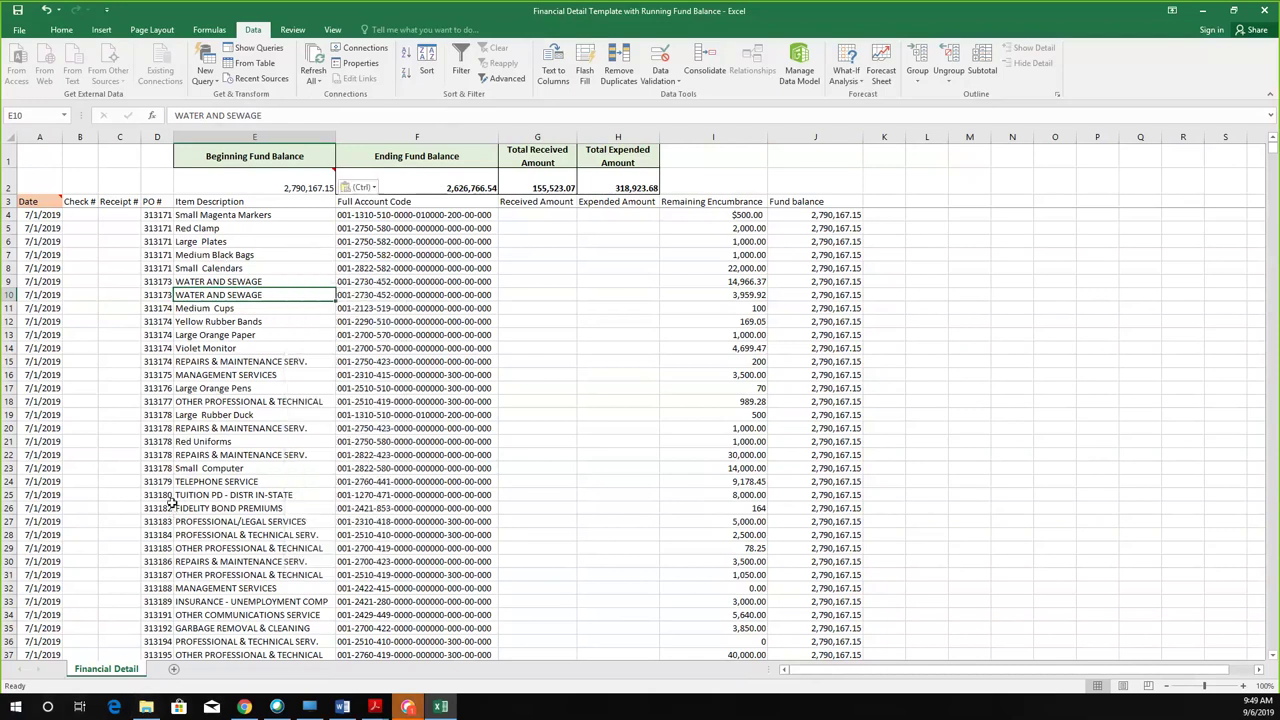
pyautogui.scroll(-10, 172, 503)
pyautogui.scroll(-15, 172, 503)
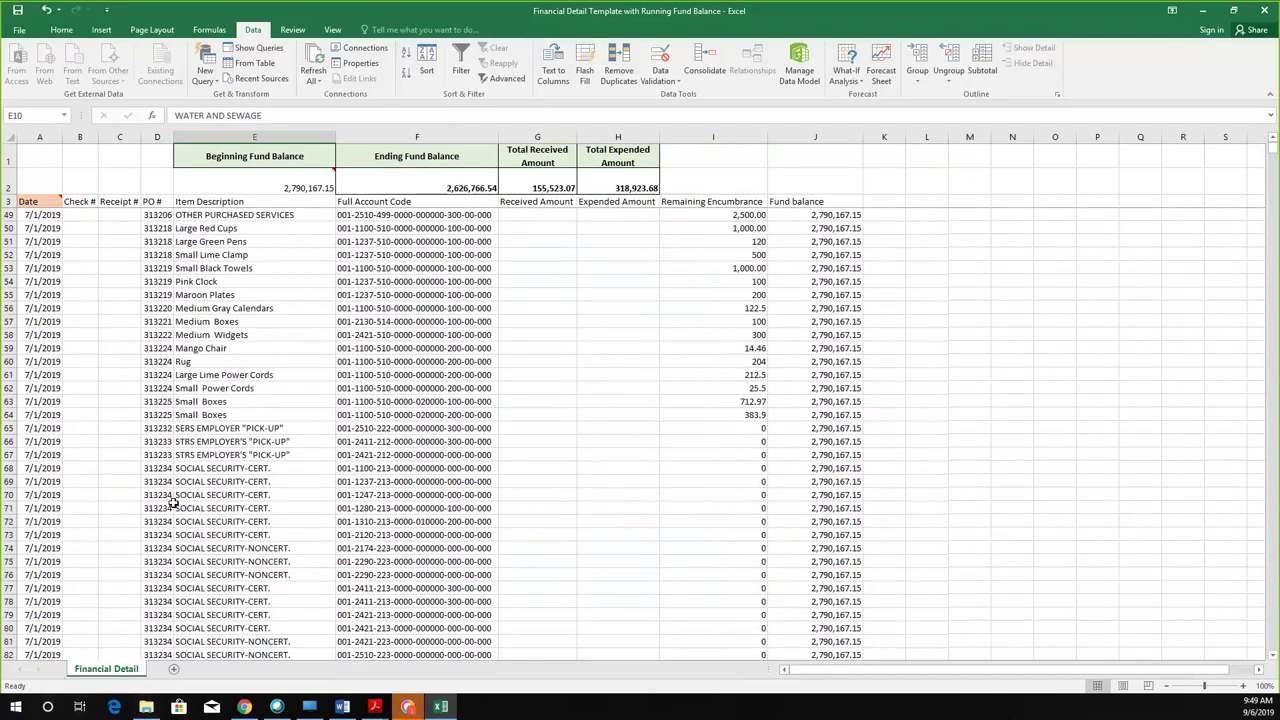
pyautogui.scroll(20, 172, 508)
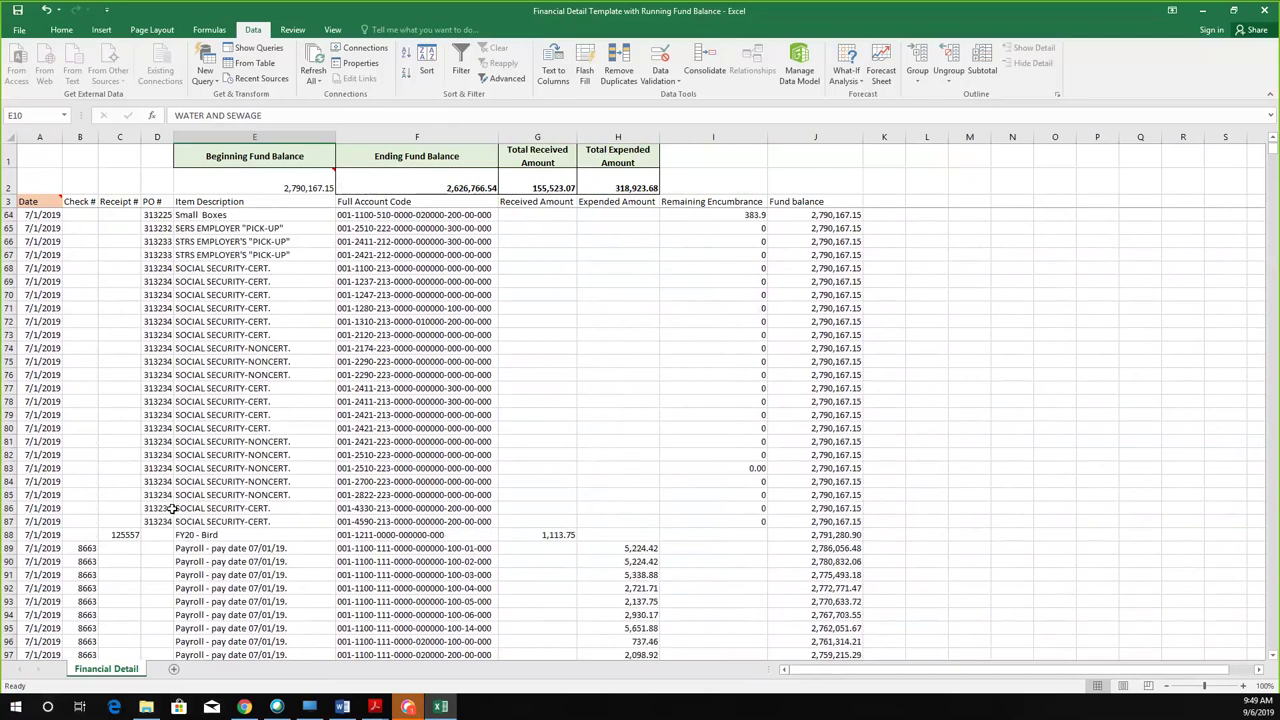
pyautogui.scroll(4, 172, 508)
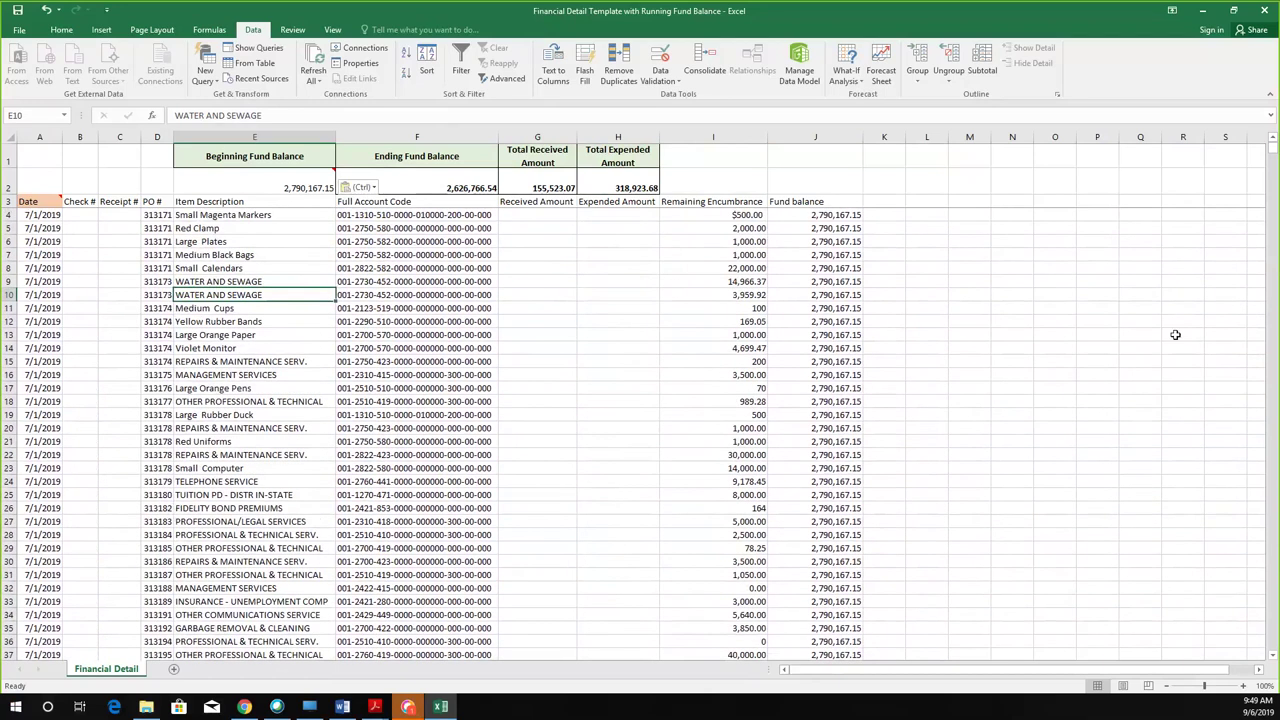
pyautogui.click(1272, 145)
pyautogui.hotkey('alt', 'Tab')
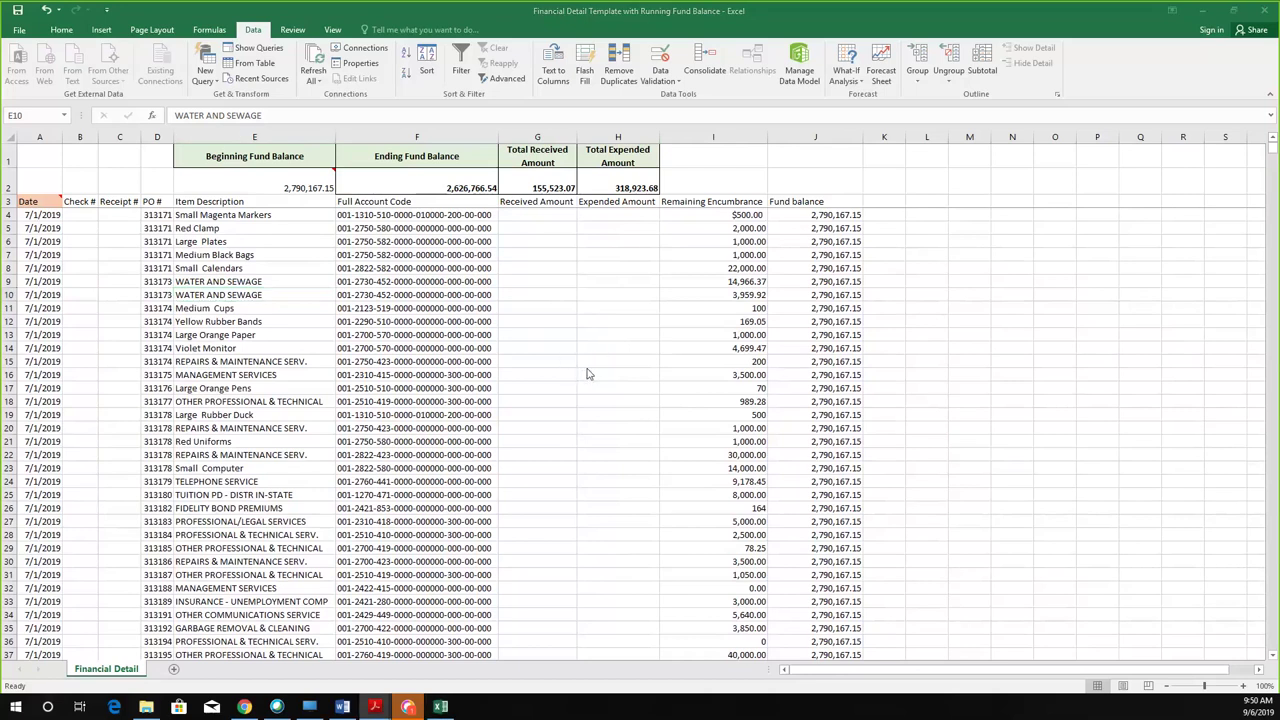
# Step: Look over the USAS reports list in Chrome, then return to the Financial Detail workbook
pyautogui.click(245, 707)
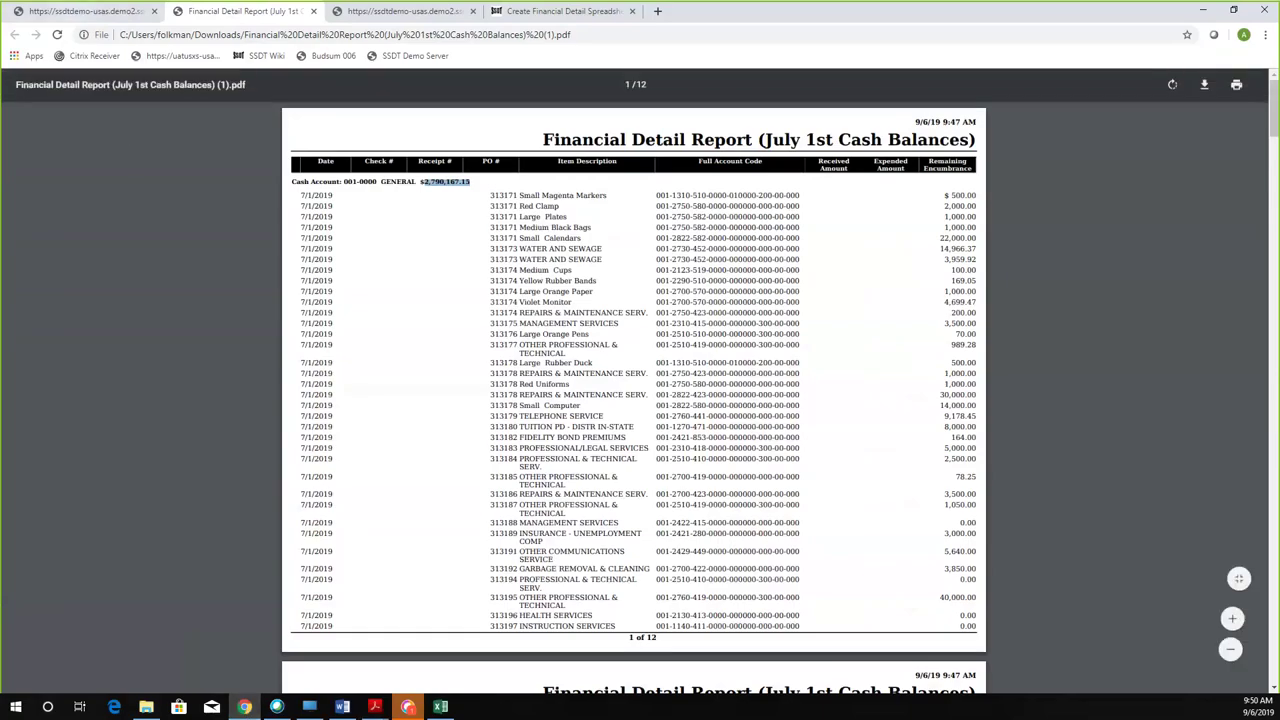
pyautogui.click(72, 12)
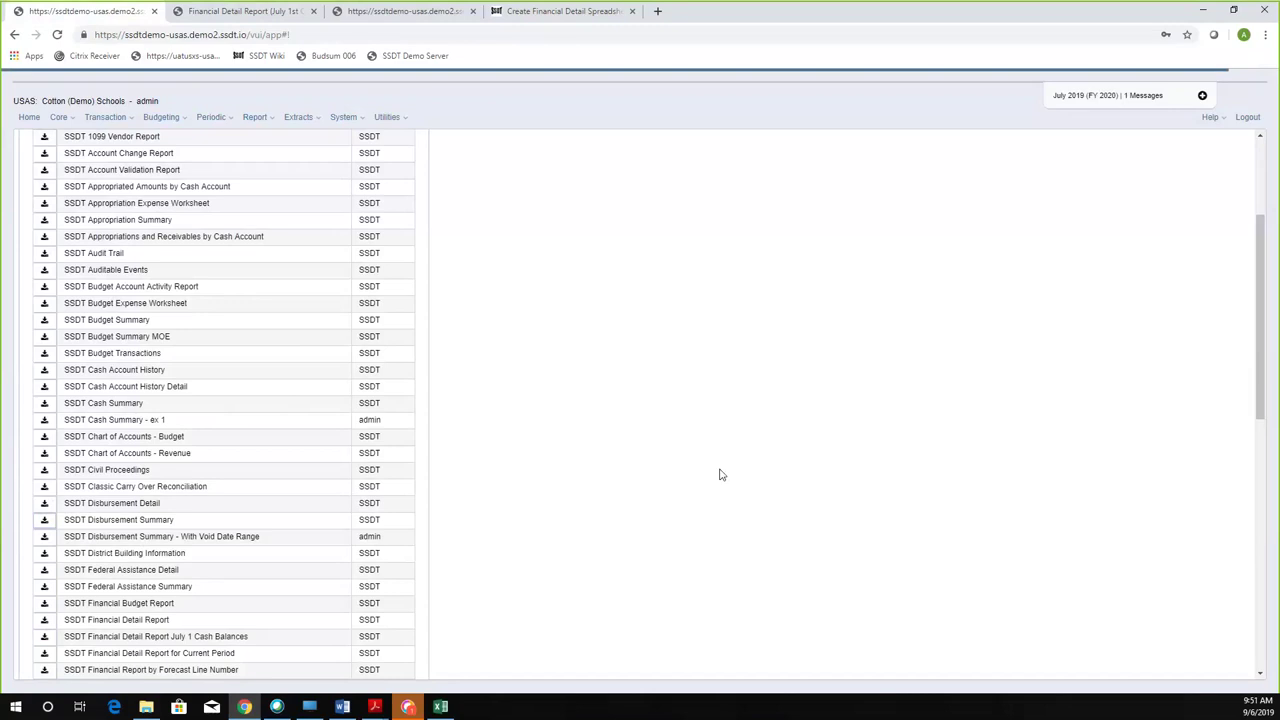
pyautogui.click(443, 706)
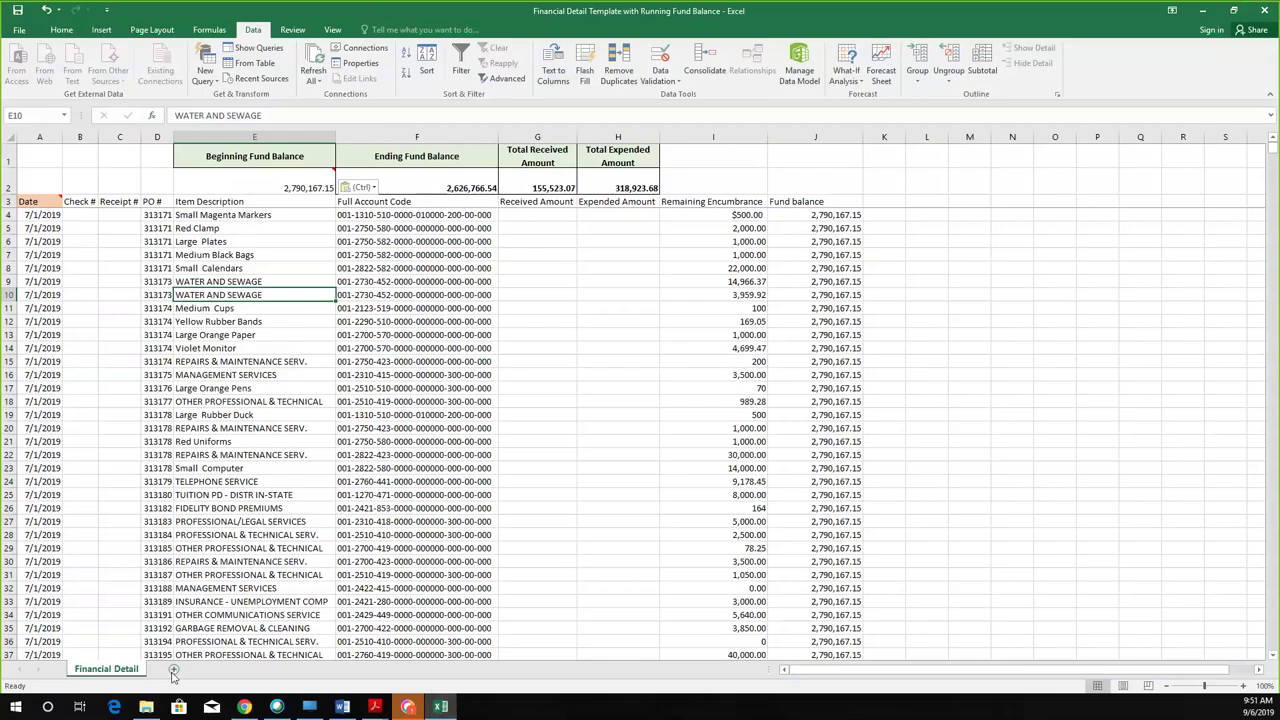
# Step: Add blank Sheet1, check Chrome's Generate Report page, and go back to the Financial Detail sheet
pyautogui.click(174, 669)
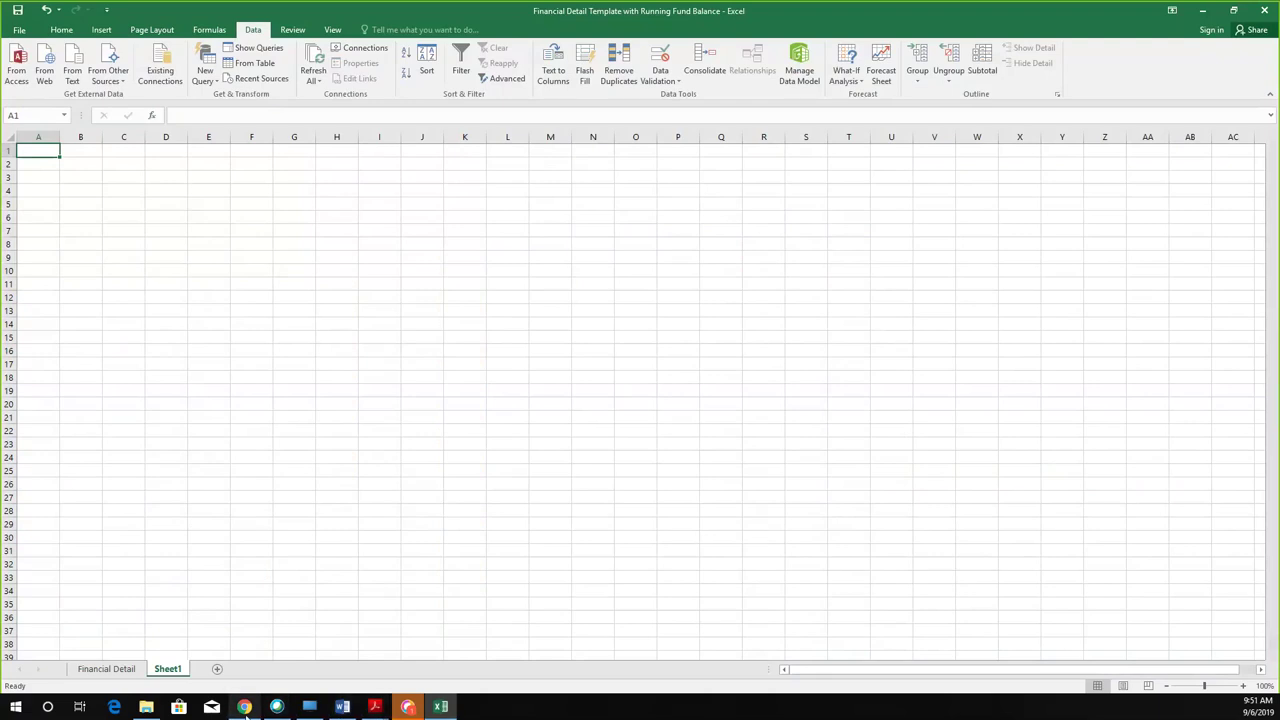
pyautogui.click(245, 640)
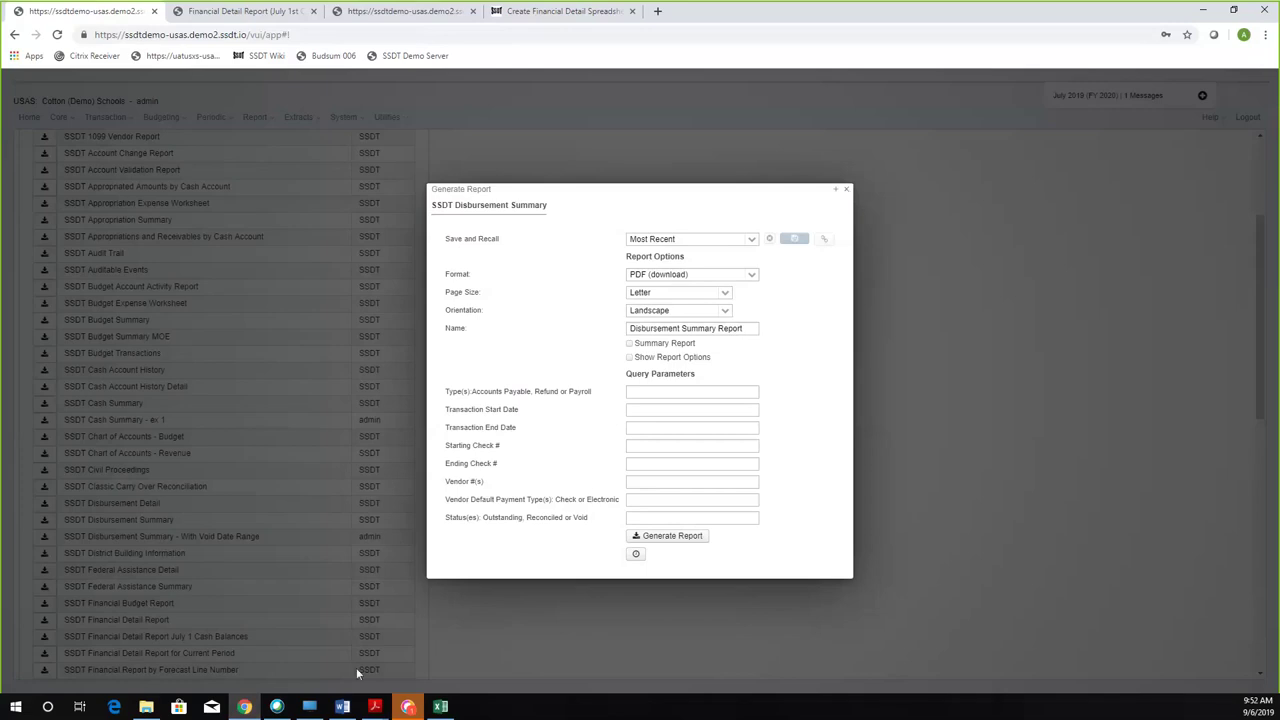
pyautogui.click(440, 706)
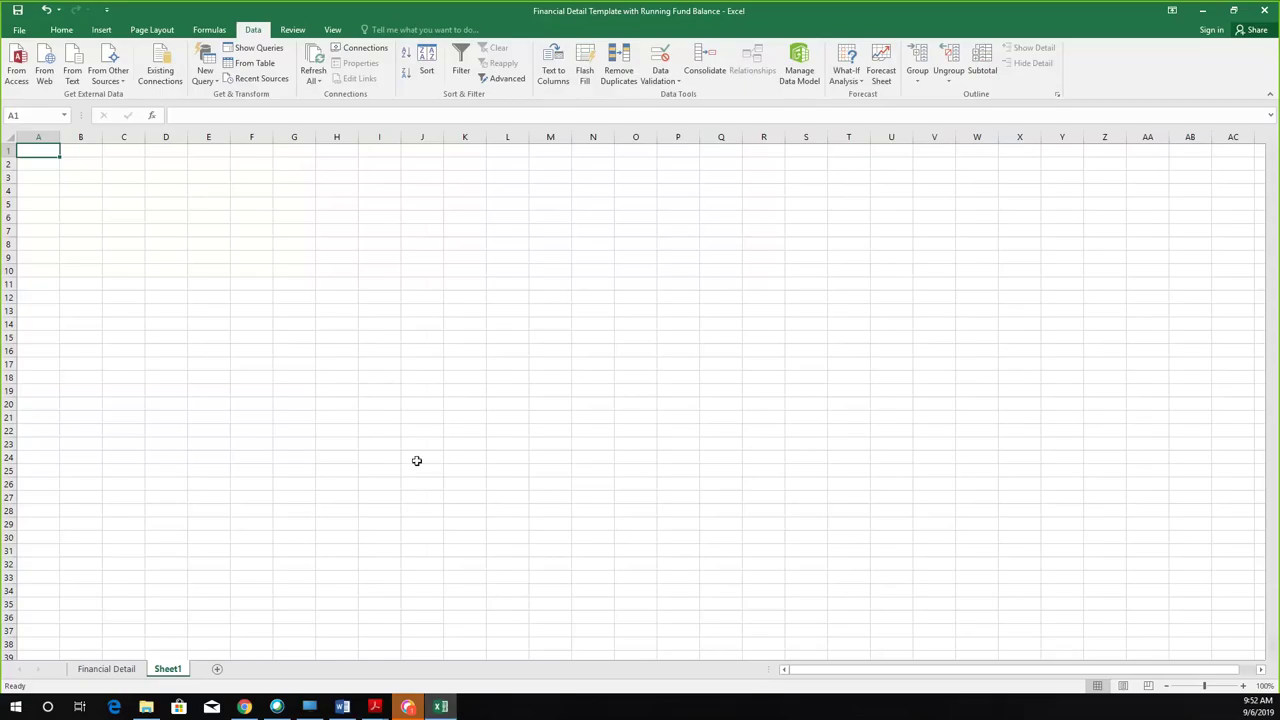
pyautogui.hotkey('ctrl', 'v')
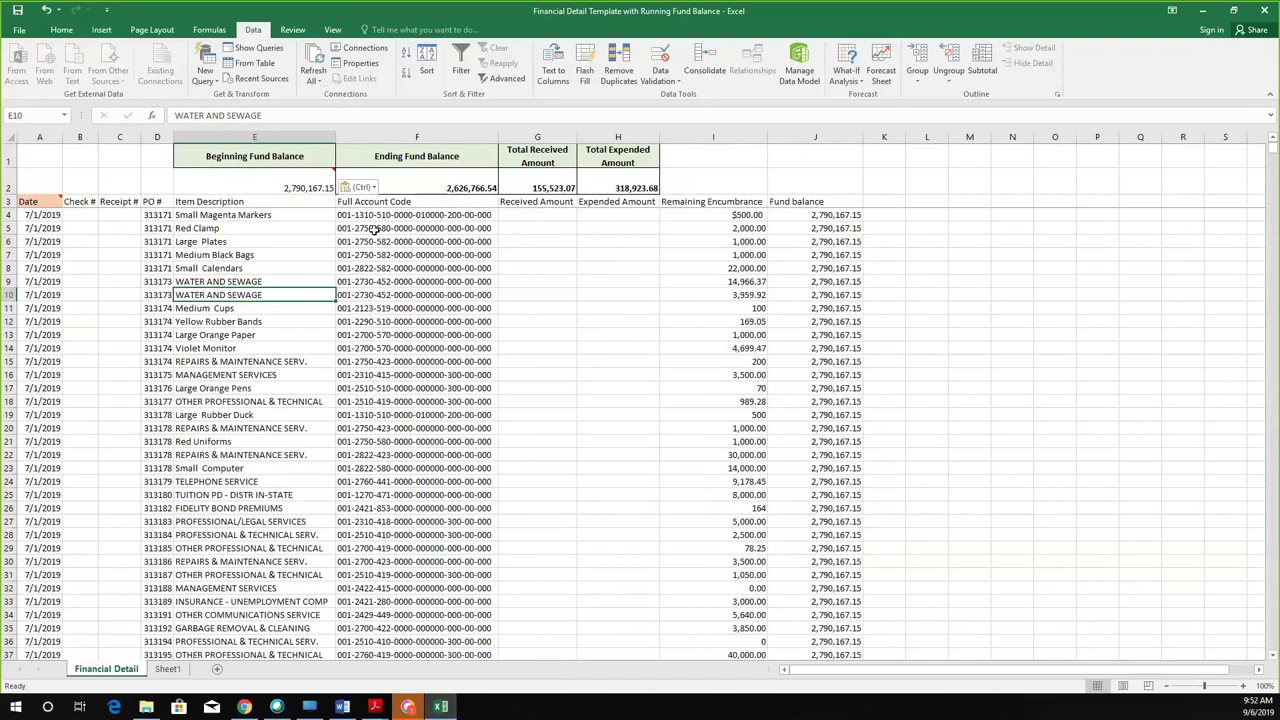
# Step: Refresh all of the workbook's USAS data connections
pyautogui.click(318, 60)
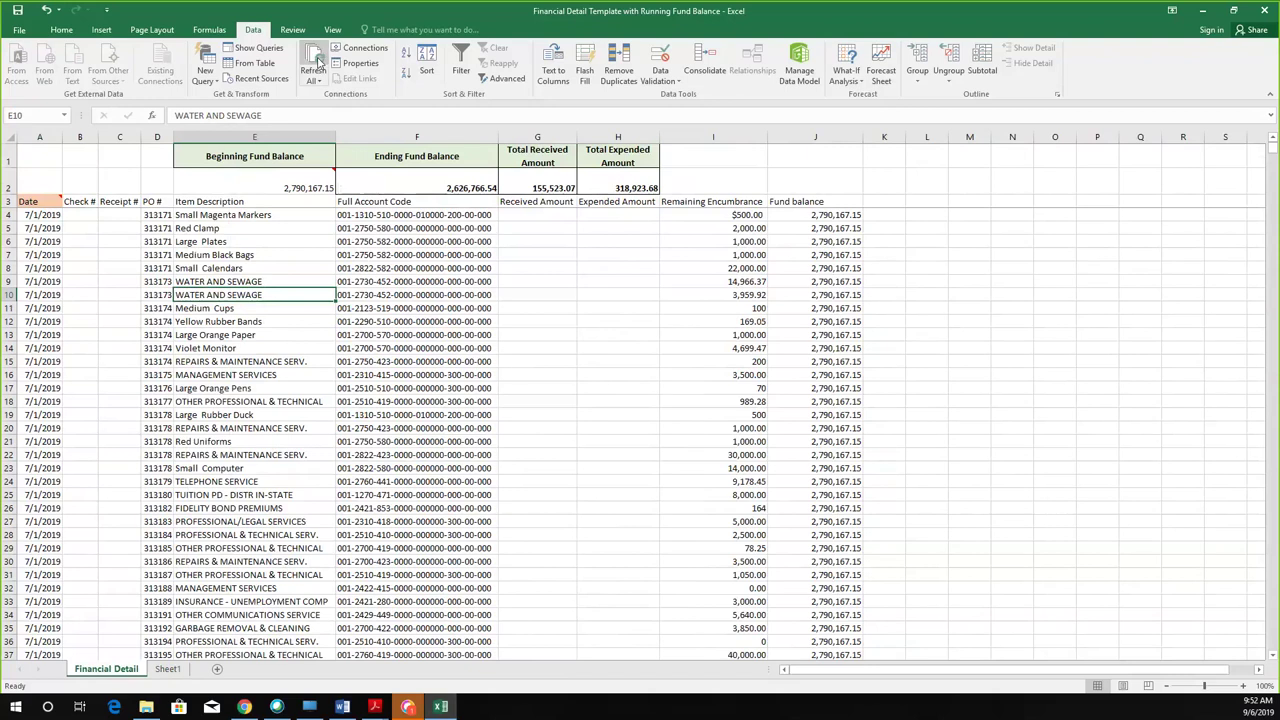
pyautogui.click(318, 80)
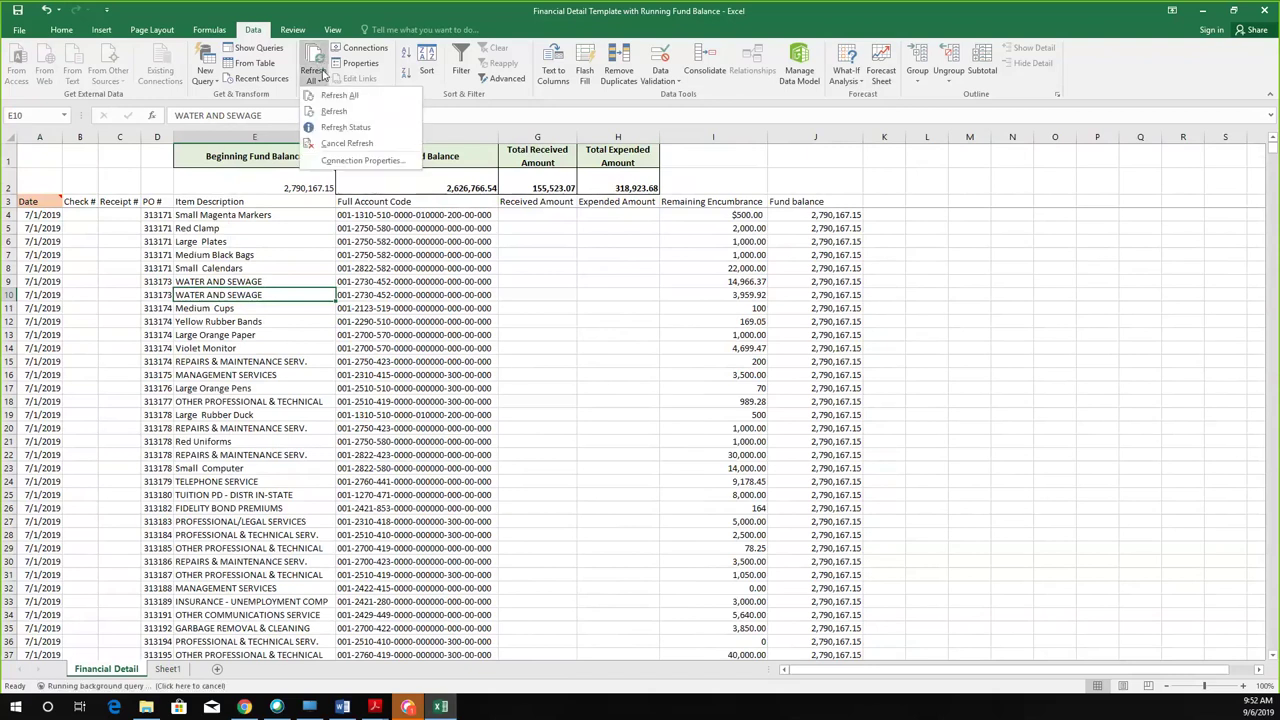
pyautogui.click(337, 111)
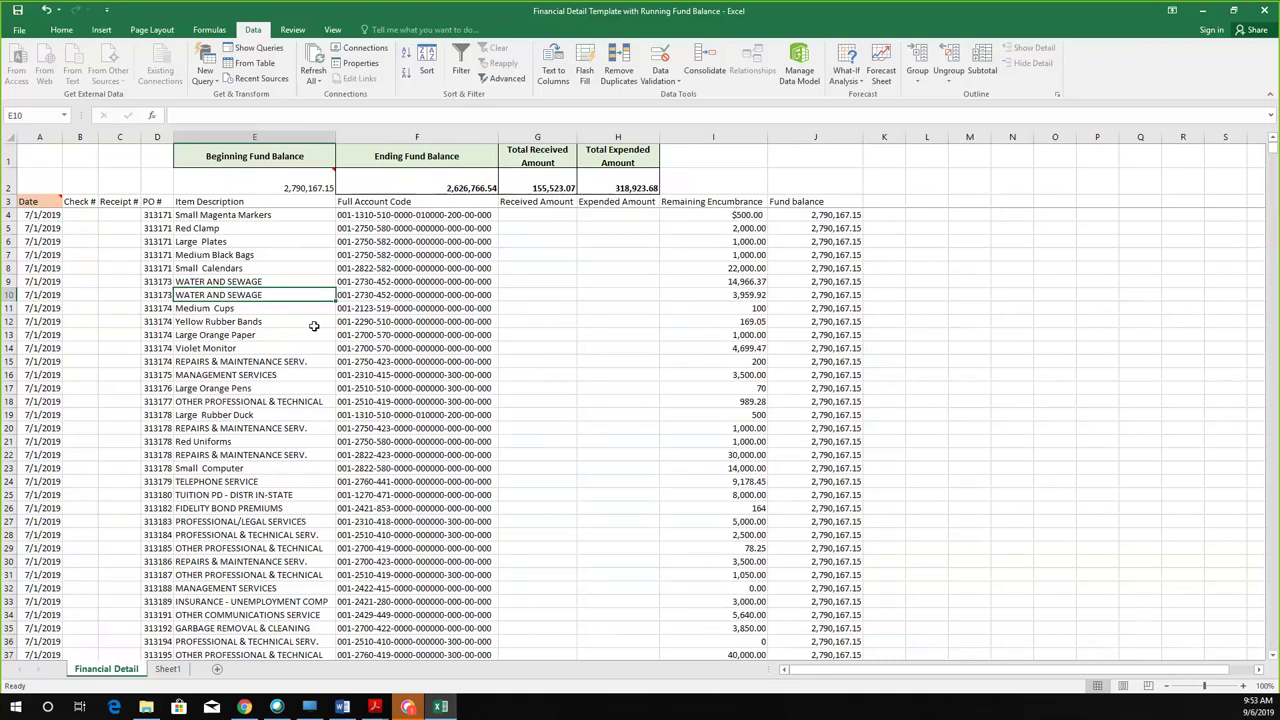
# Step: Check the fund balance formula in J4 and query cell E8, then minimize Excel
pyautogui.click(818, 214)
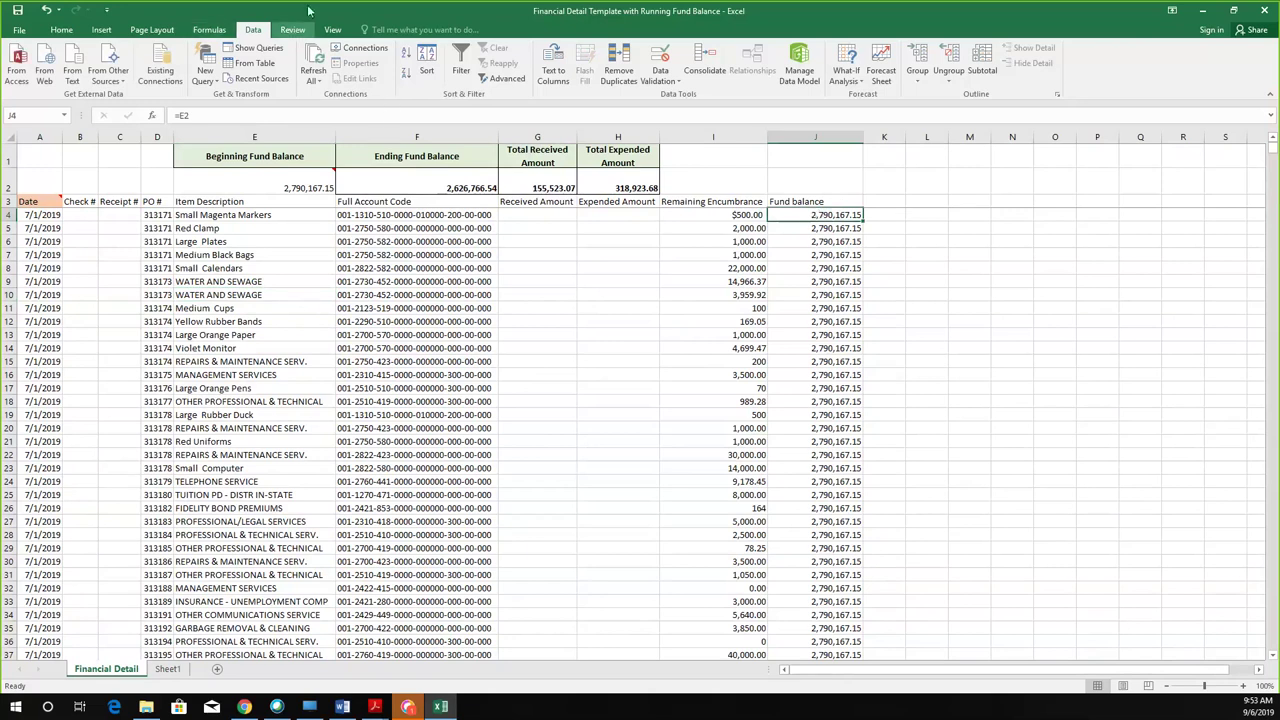
pyautogui.click(260, 268)
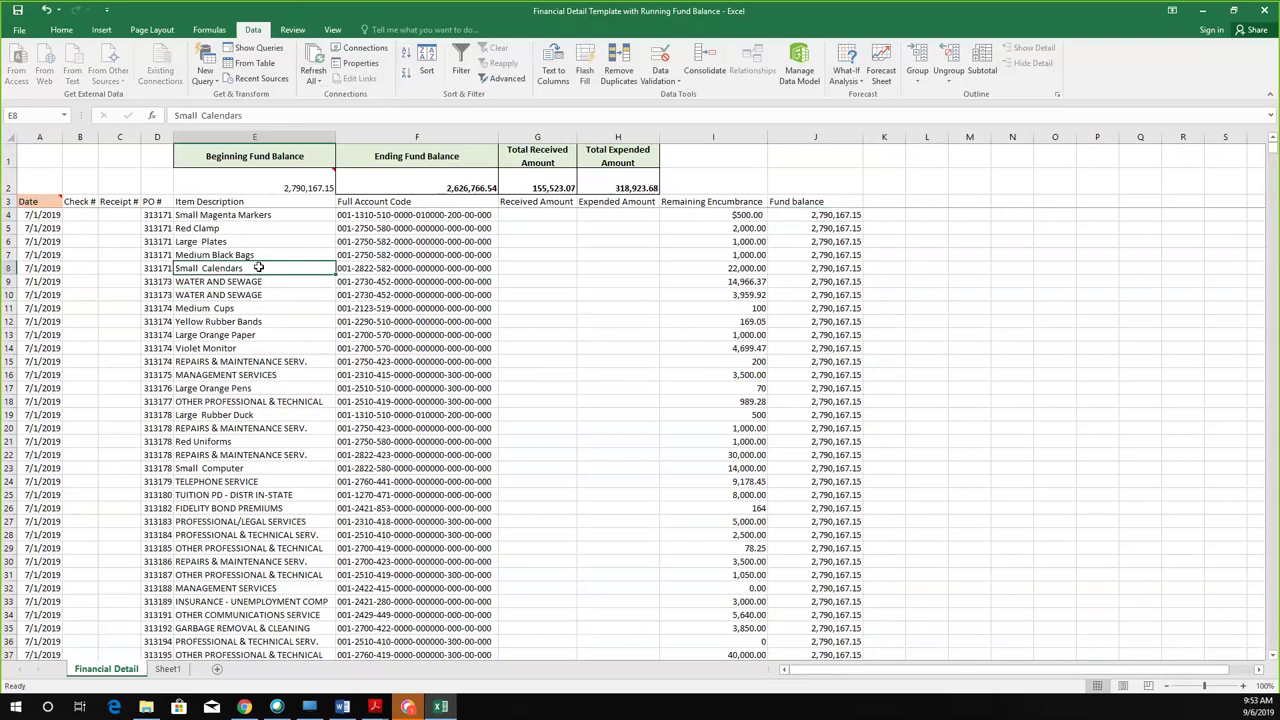
pyautogui.rightClick(258, 268)
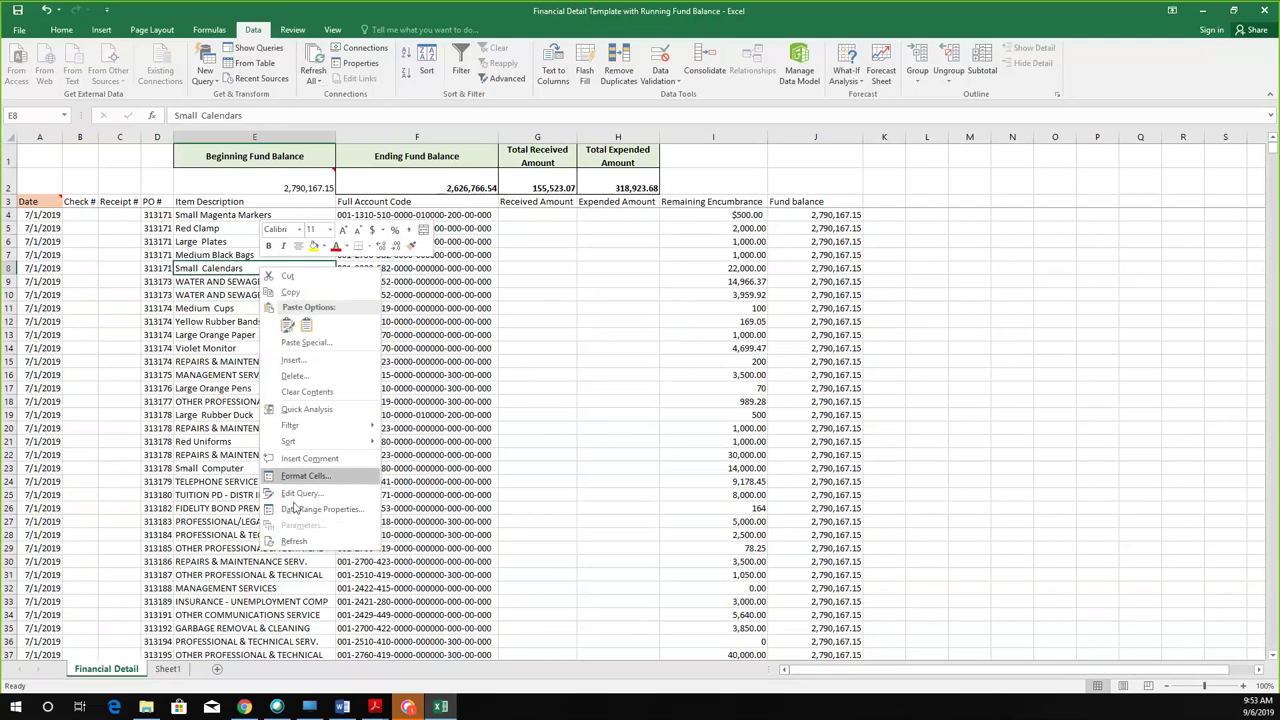
pyautogui.click(316, 84)
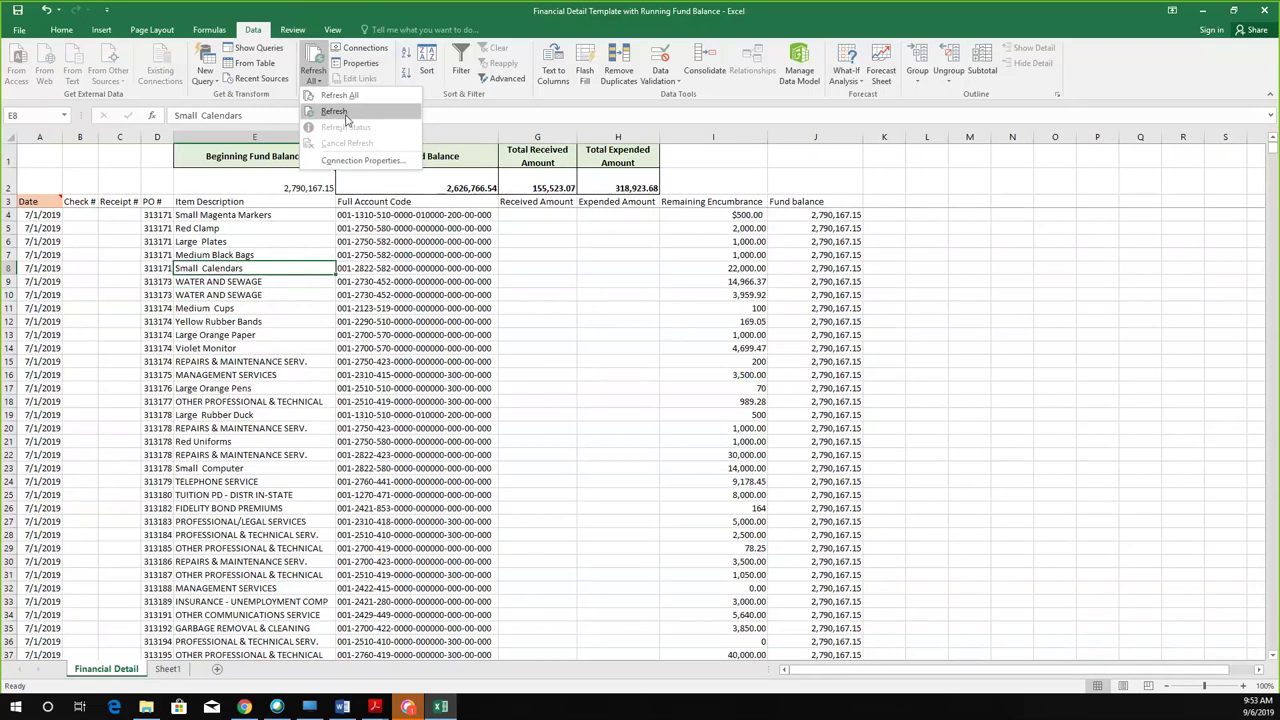
pyautogui.click(121, 162)
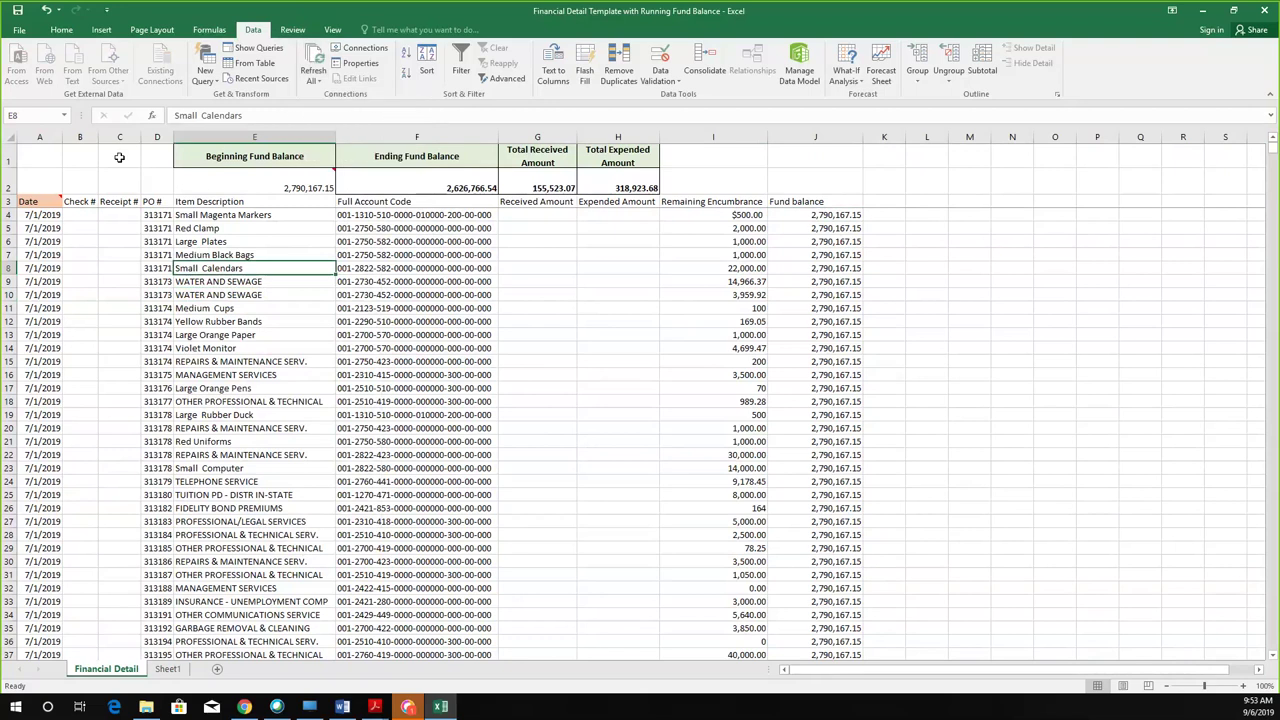
pyautogui.click(1205, 12)
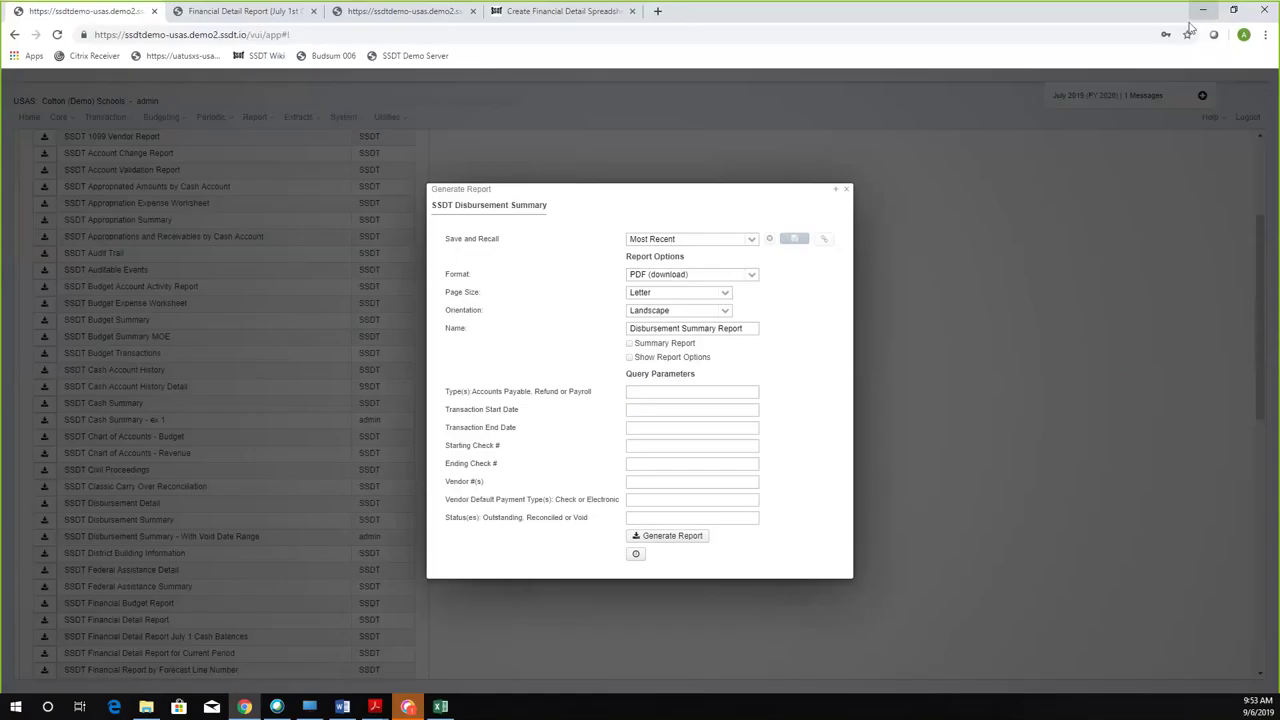
# Step: Close the Disbursement Summary options and open the Generate Report form for SSDT Budget Summary
pyautogui.click(847, 190)
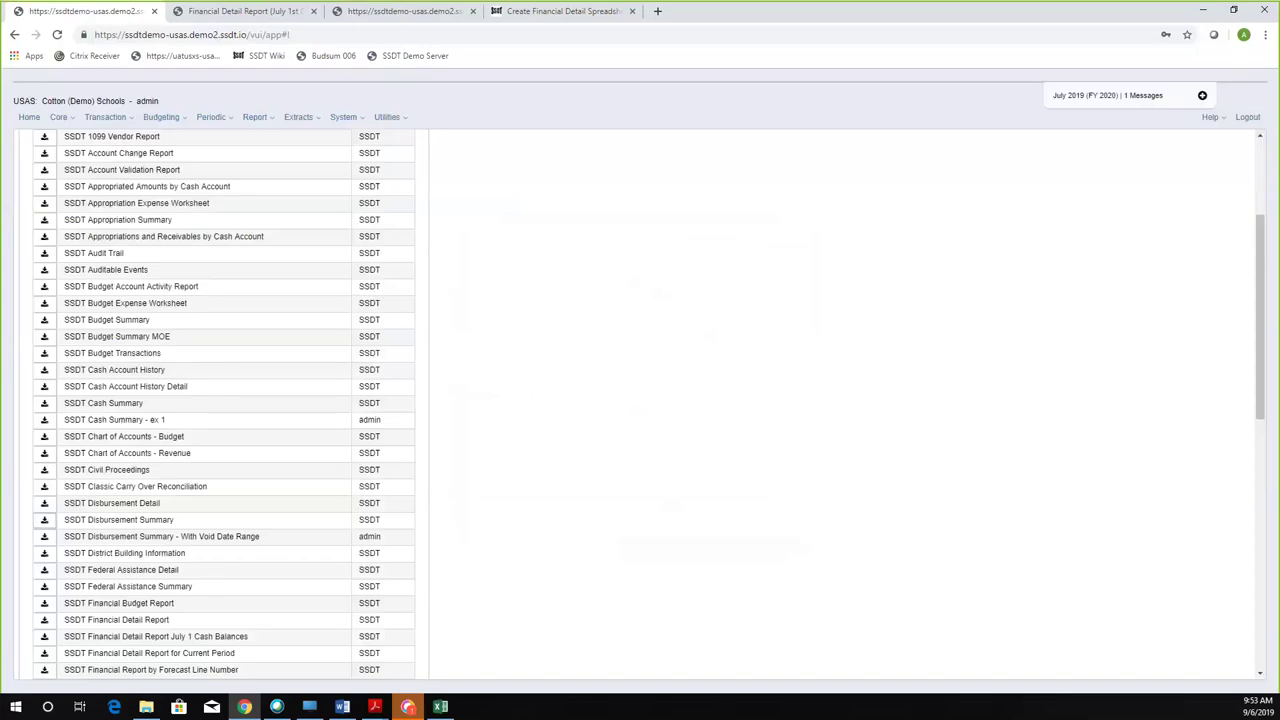
pyautogui.hotkey('alt', 'Tab')
pyautogui.hotkey('alt', 'Tab')
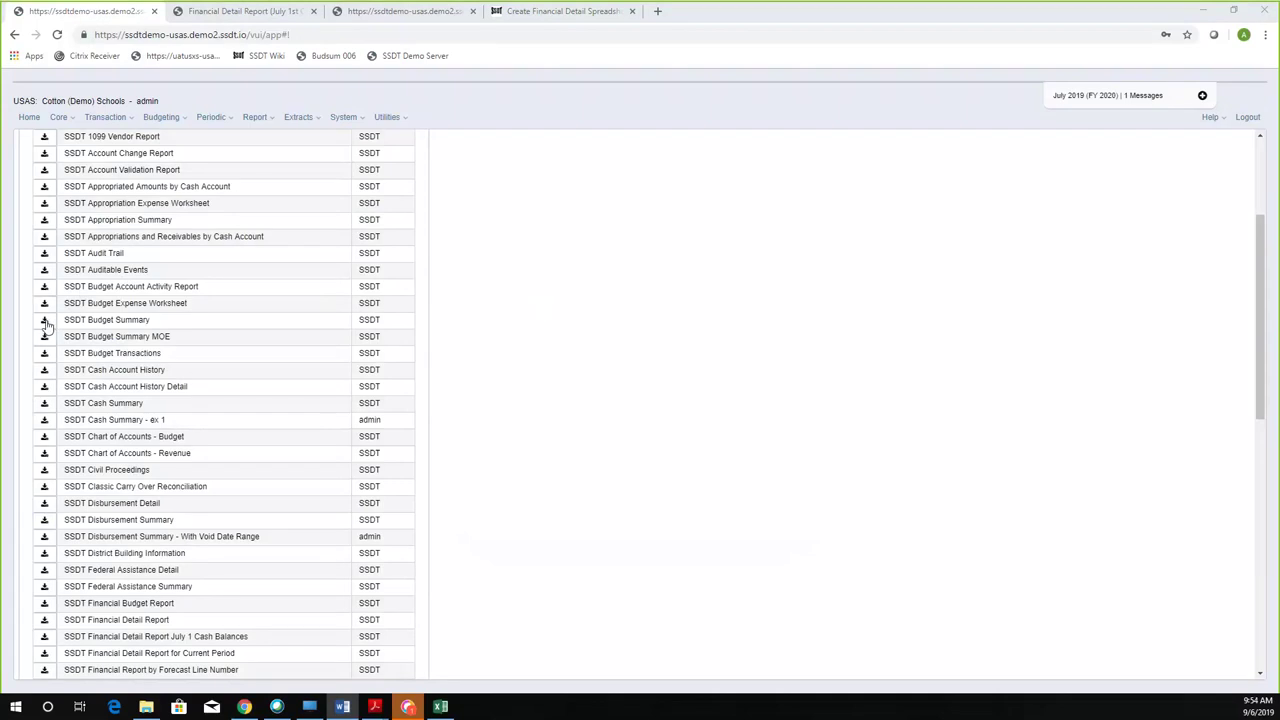
pyautogui.click(45, 324)
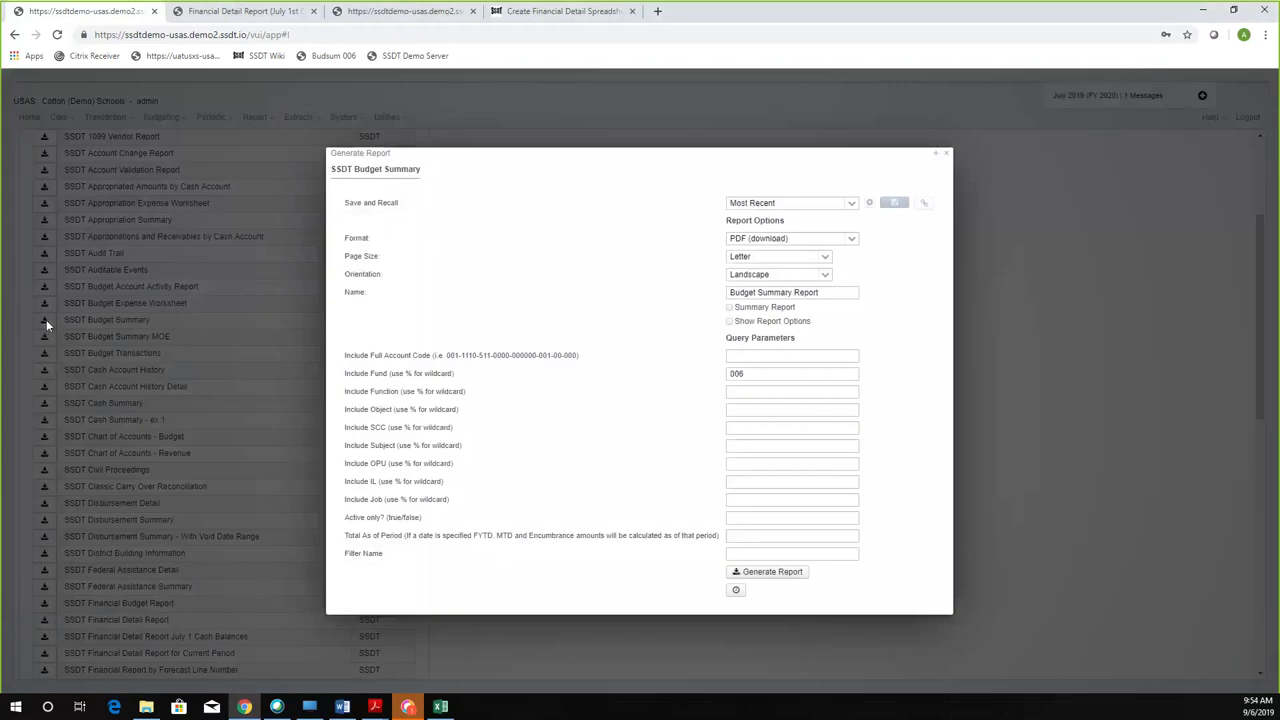
# Step: Keep the Fund filter at 006 and bring up scheduling for the Budget Summary report
pyautogui.moveTo(765, 374); pyautogui.dragTo(722, 373)
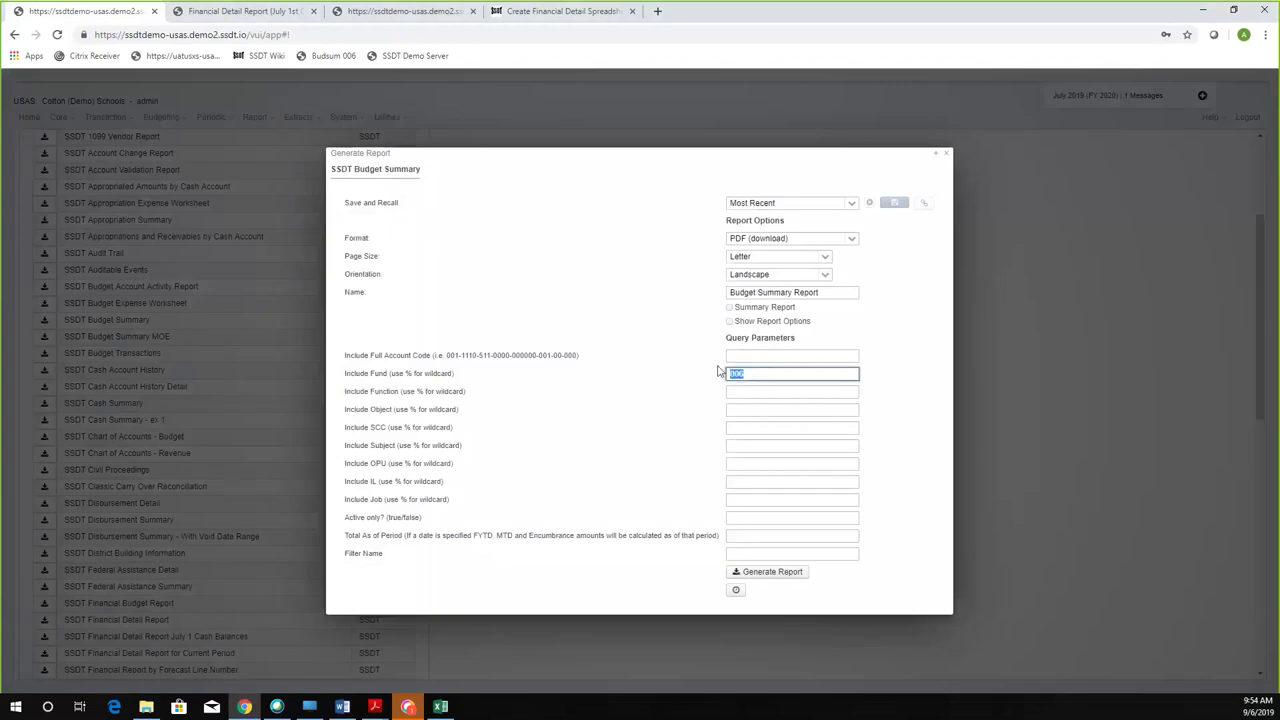
pyautogui.click(776, 375)
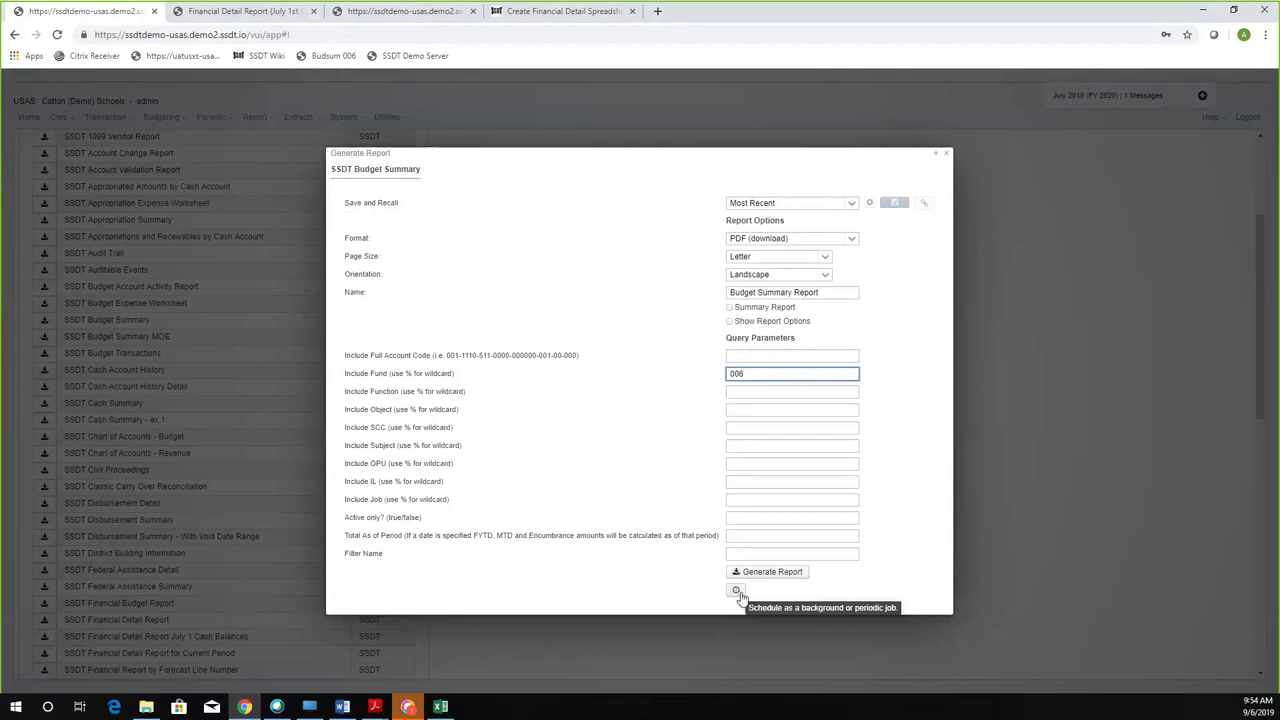
pyautogui.click(737, 592)
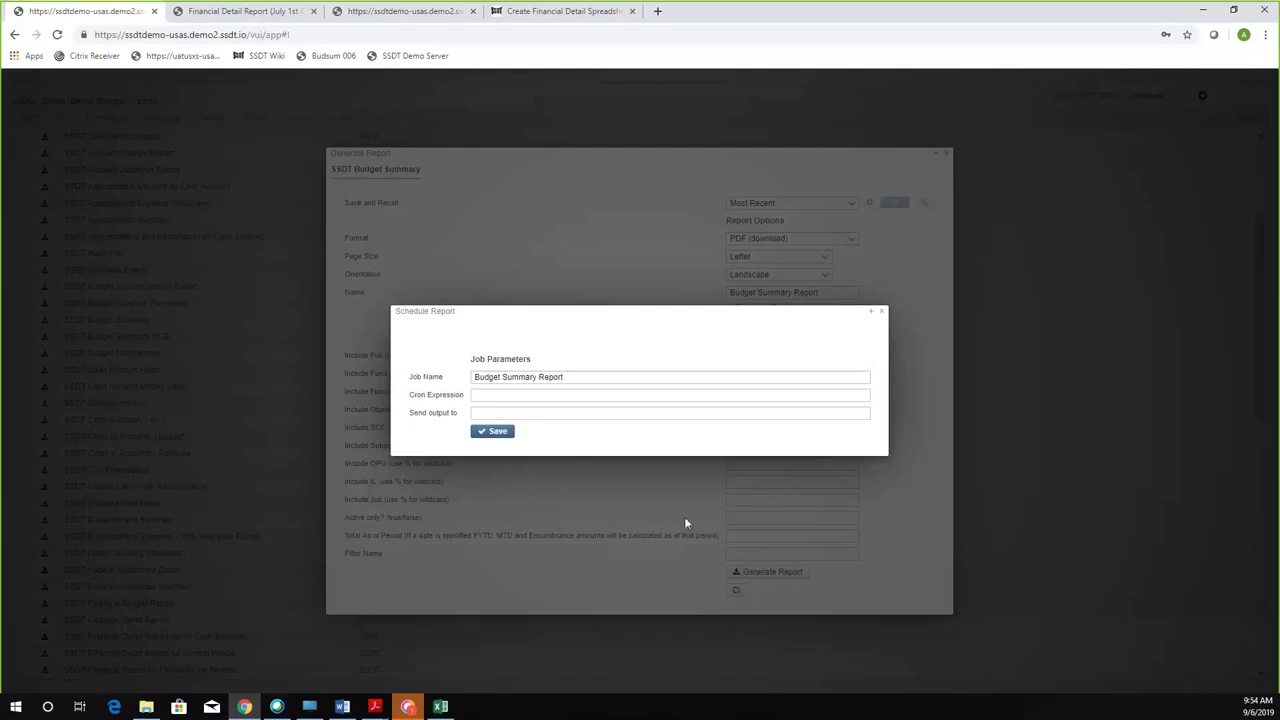
# Step: Rename the scheduled job to 'Budget Summary - SA'
pyautogui.moveTo(593, 375); pyautogui.dragTo(434, 364)
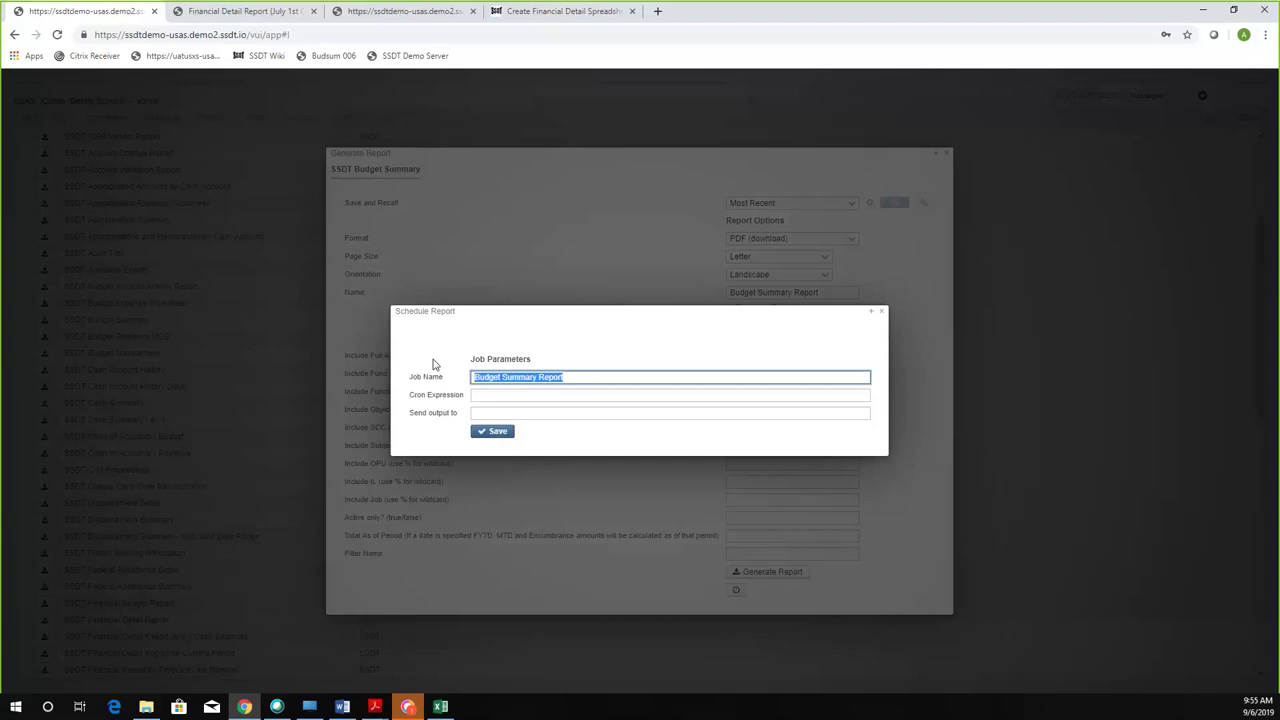
pyautogui.write('Budget')
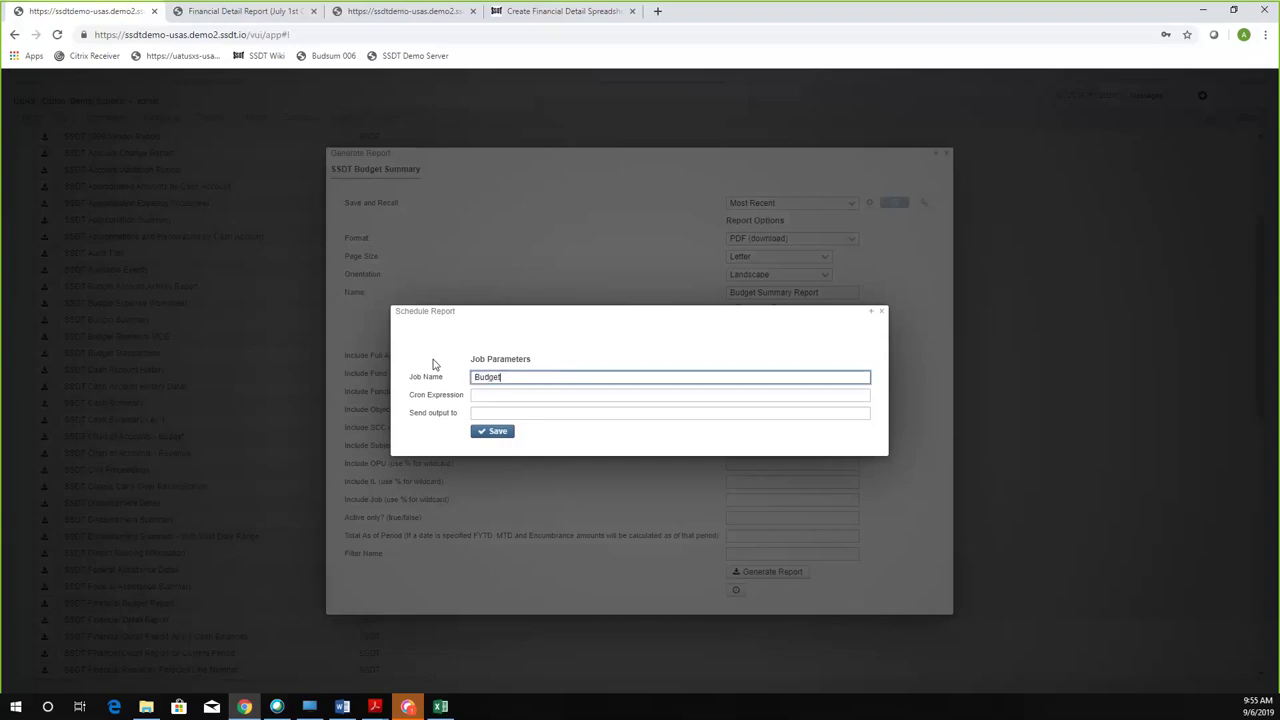
pyautogui.write(' Summary - SA')
pyautogui.click(481, 393)
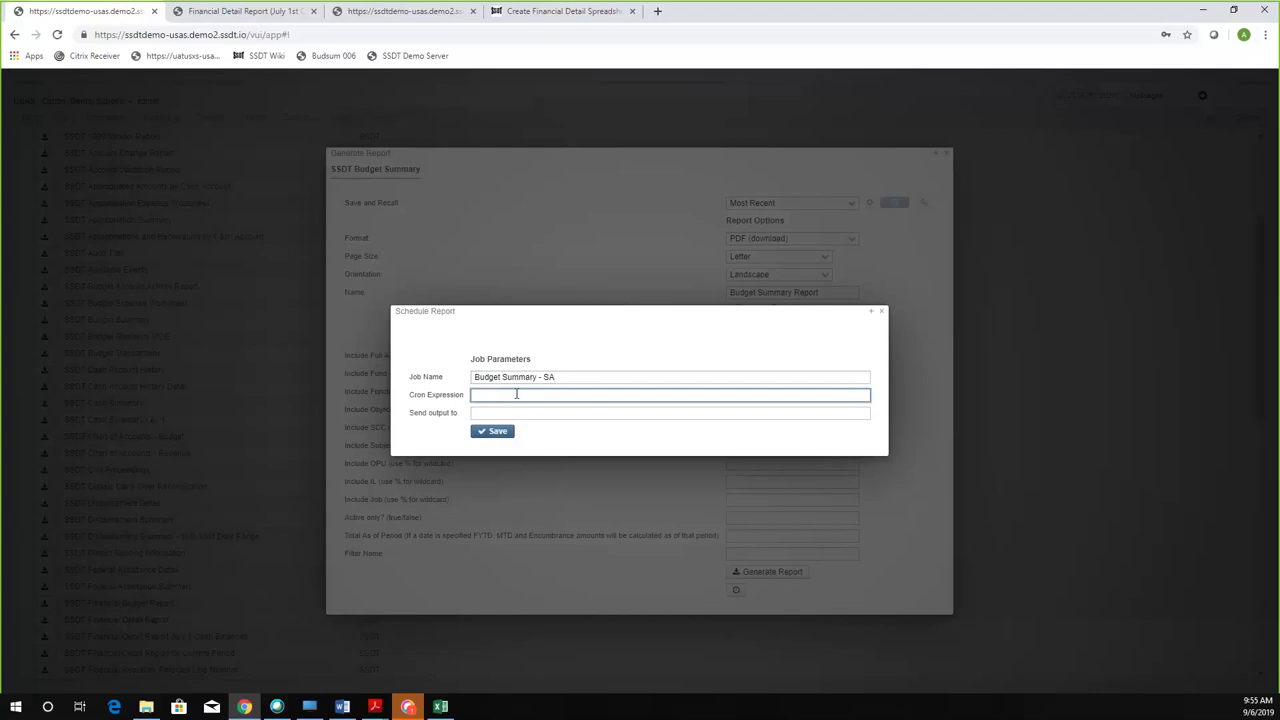
# Step: Enter the recipient e-mail address in the Send output to field
pyautogui.click(505, 412)
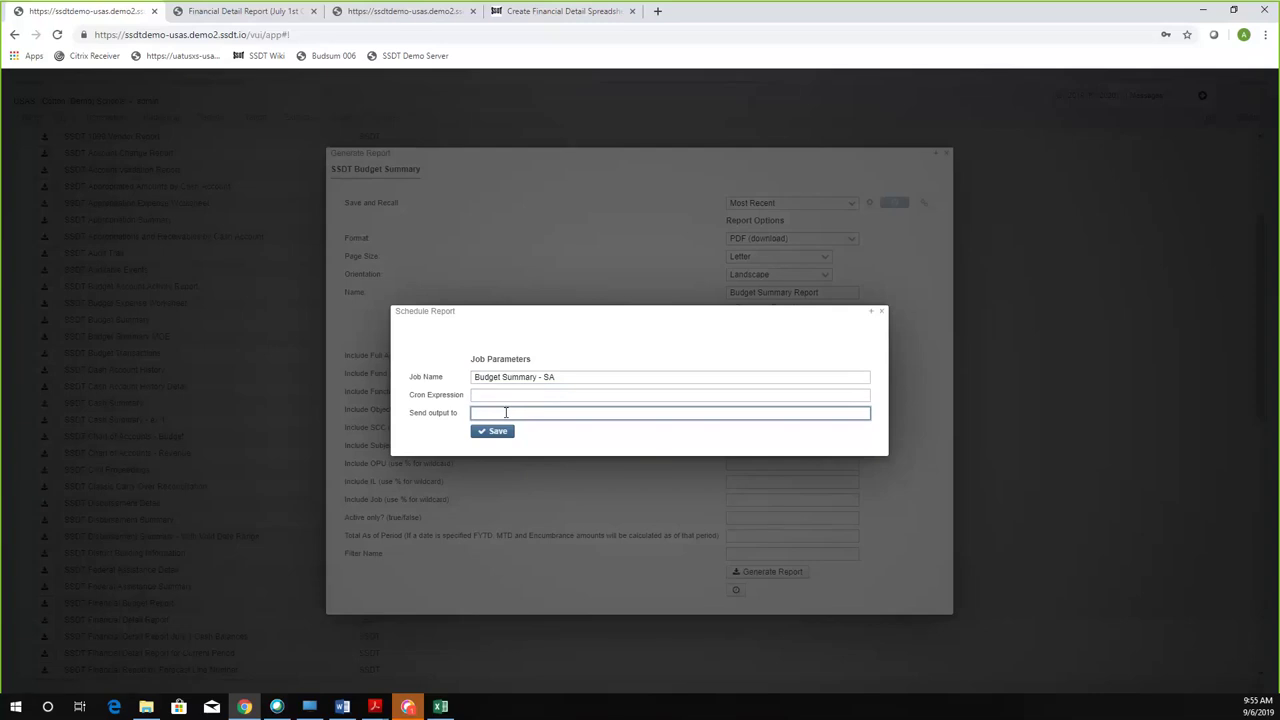
pyautogui.write('test@example.com')
pyautogui.click(342, 706)
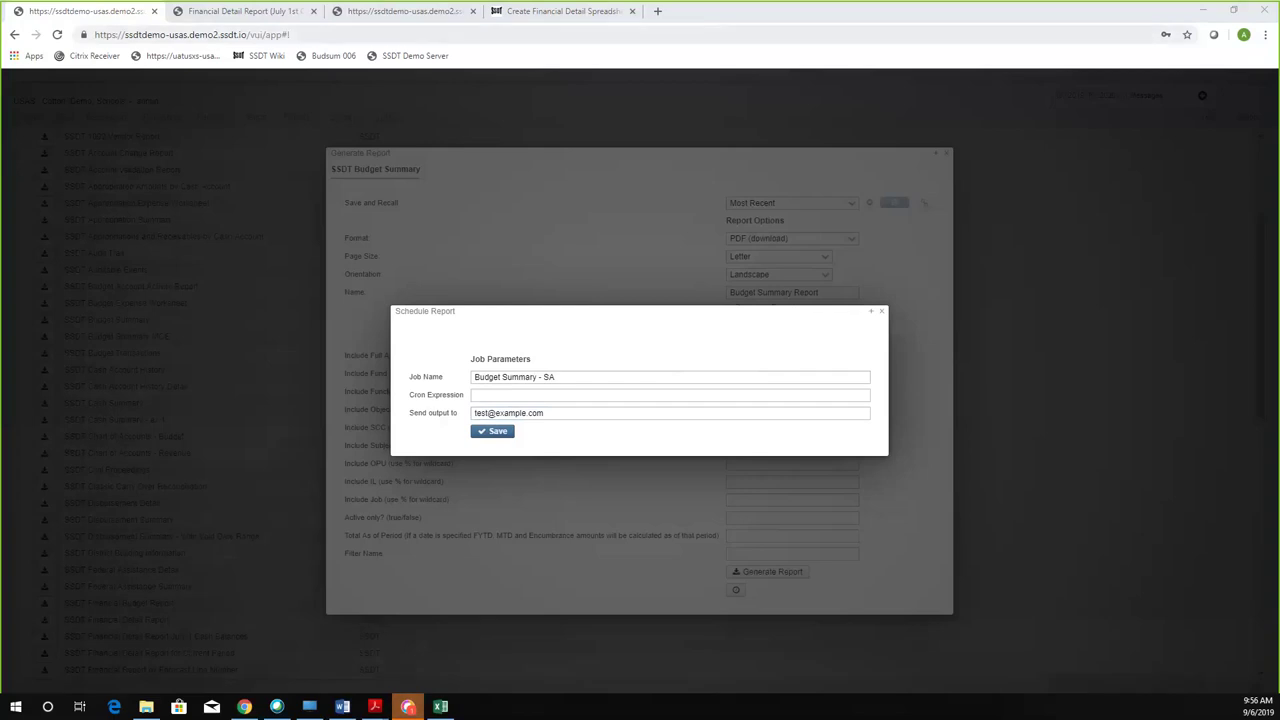
pyautogui.click(1074, 14)
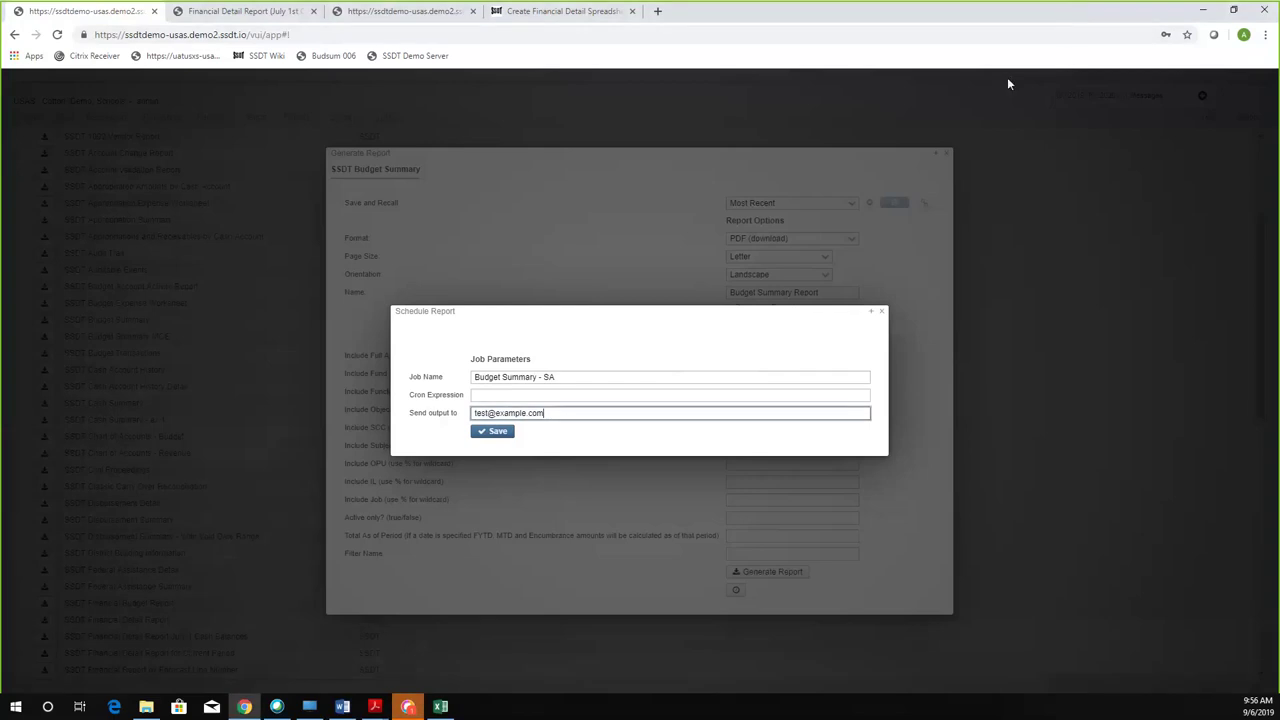
pyautogui.press('super+Down')
# Step: In a new maximized Chrome tab, reach FreeFormatter's Quartz cron expression generator from the pasted address
pyautogui.hotkey('ctrl', 't')
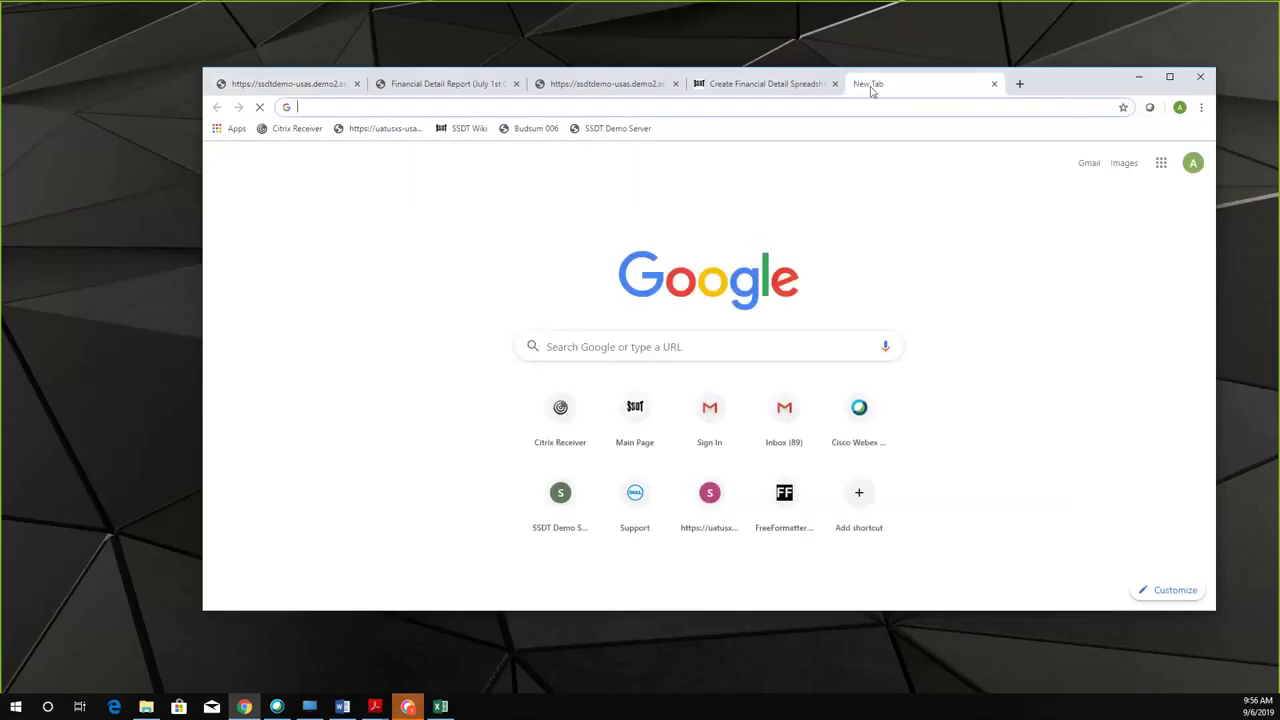
pyautogui.write('o https://www.freeformatter.com/cron-expression-generator-quartz.html')
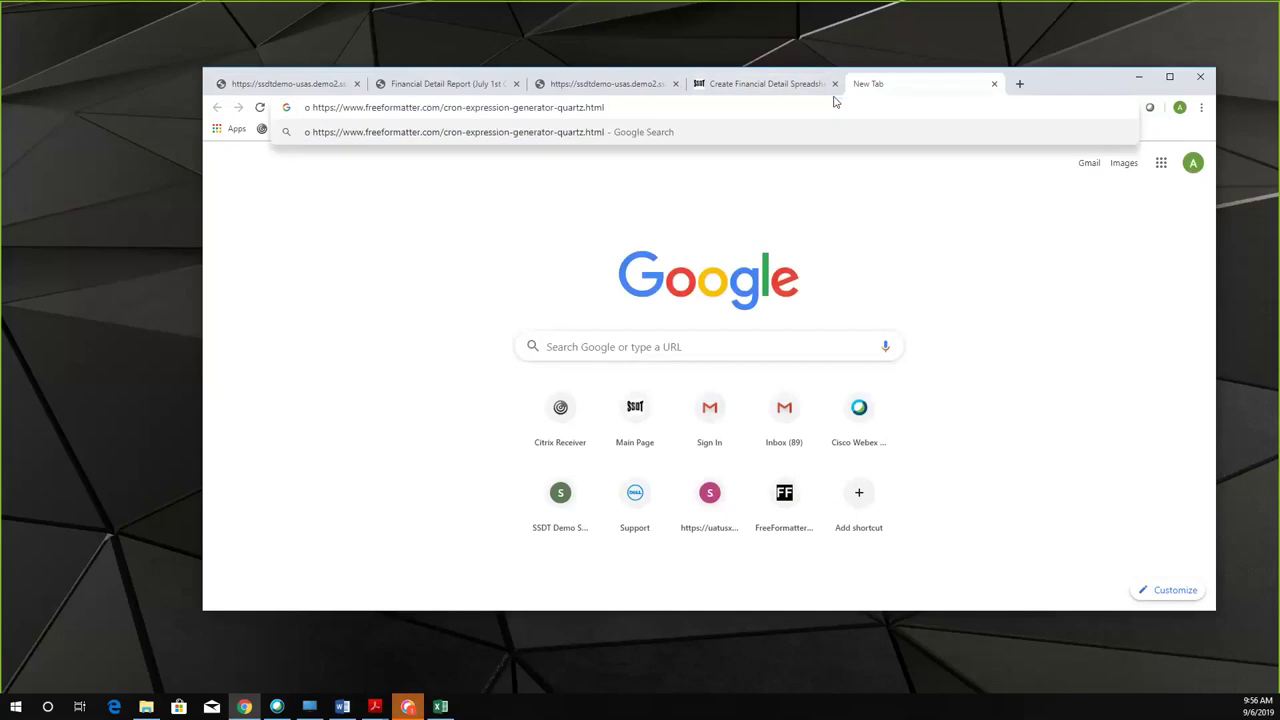
pyautogui.press('Return')
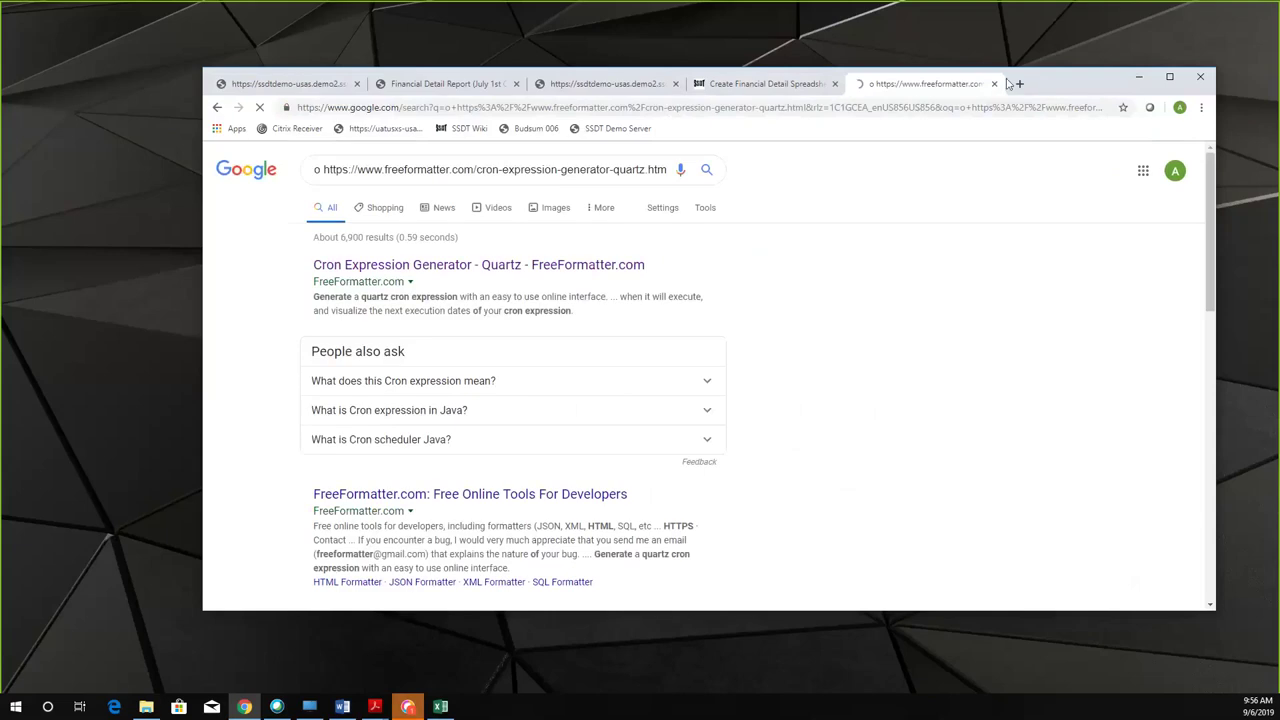
pyautogui.click(1169, 77)
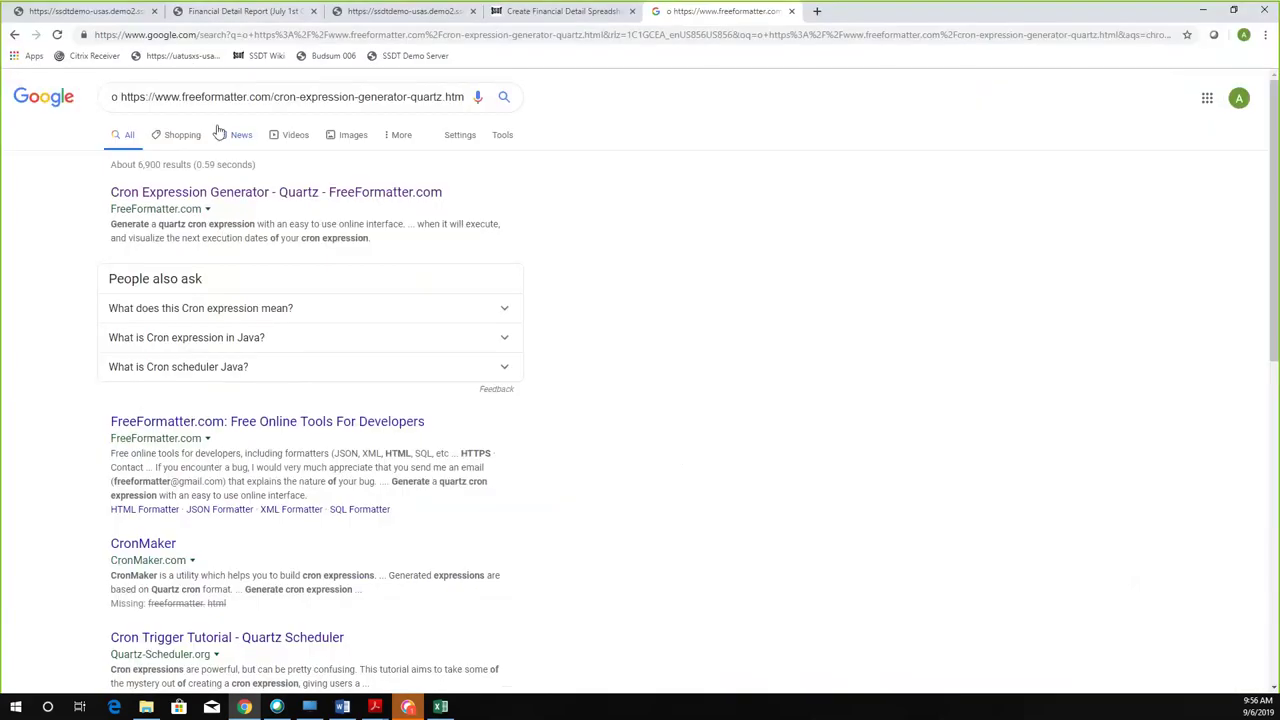
pyautogui.click(120, 96)
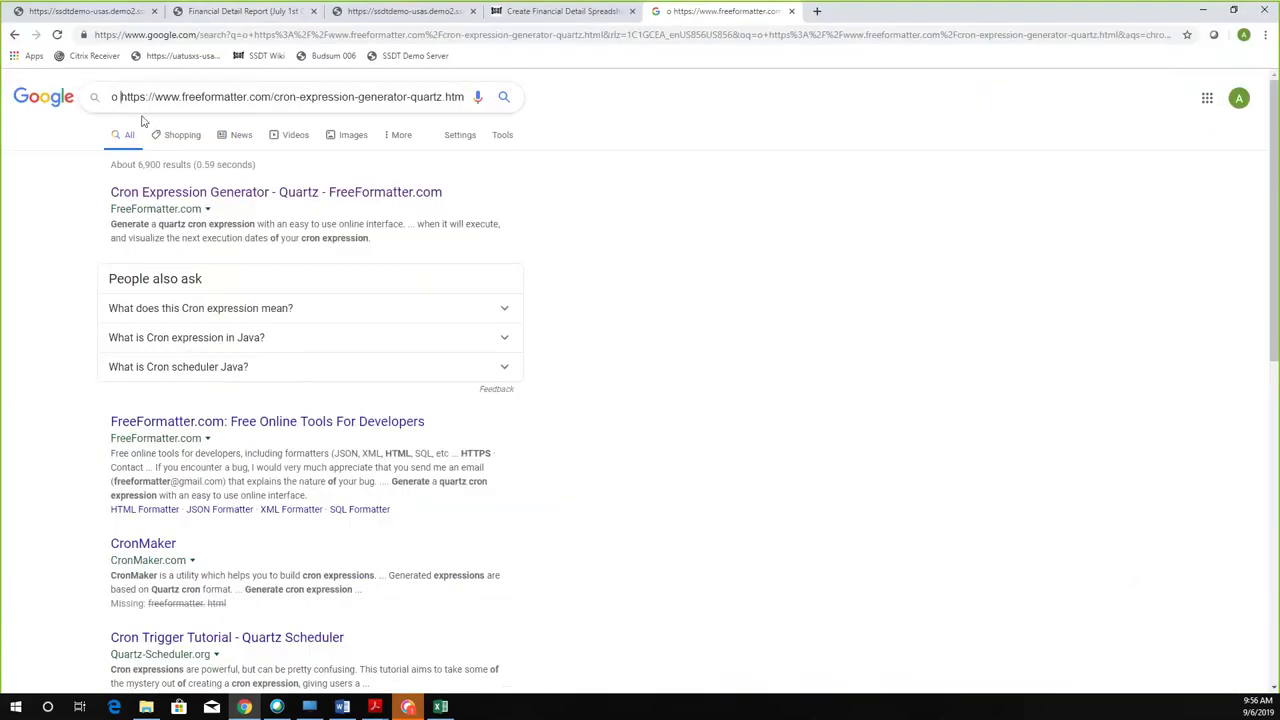
pyautogui.press('BackSpace')
pyautogui.press('BackSpace')
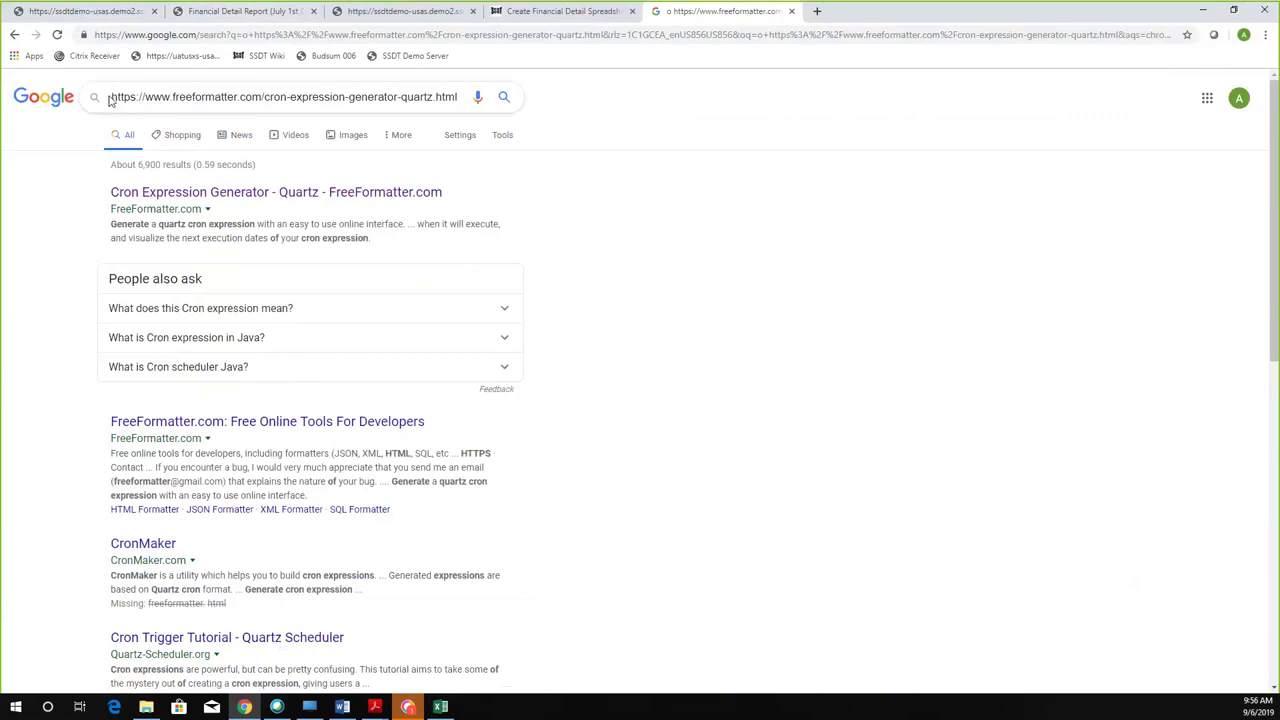
pyautogui.moveTo(113, 99); pyautogui.dragTo(728, 97)
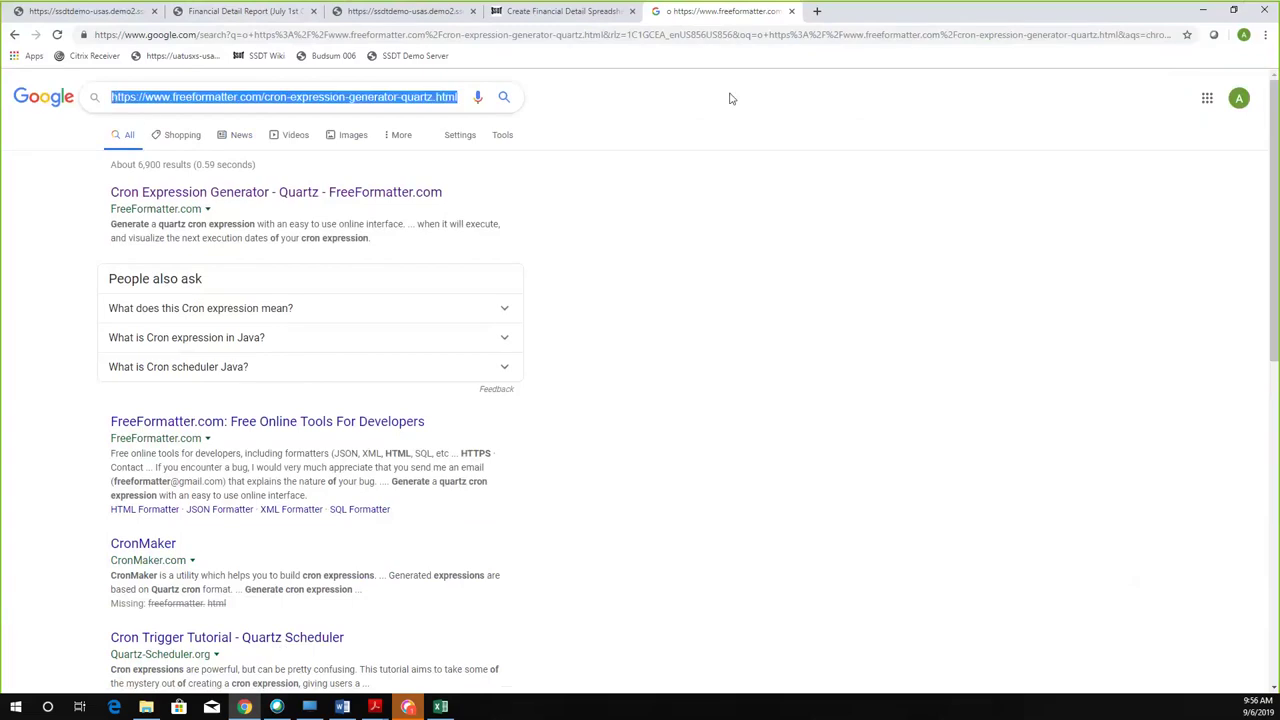
pyautogui.click(270, 200)
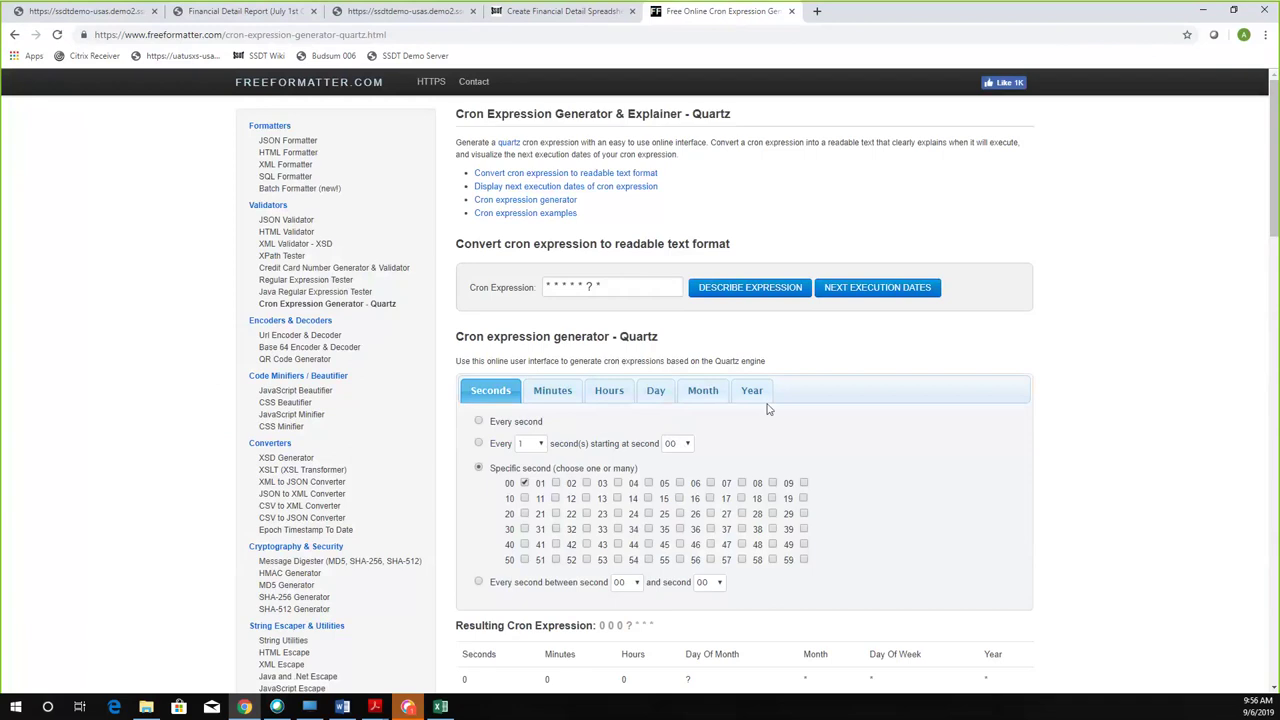
pyautogui.scroll(-2, 772, 405)
pyautogui.scroll(-4, 772, 405)
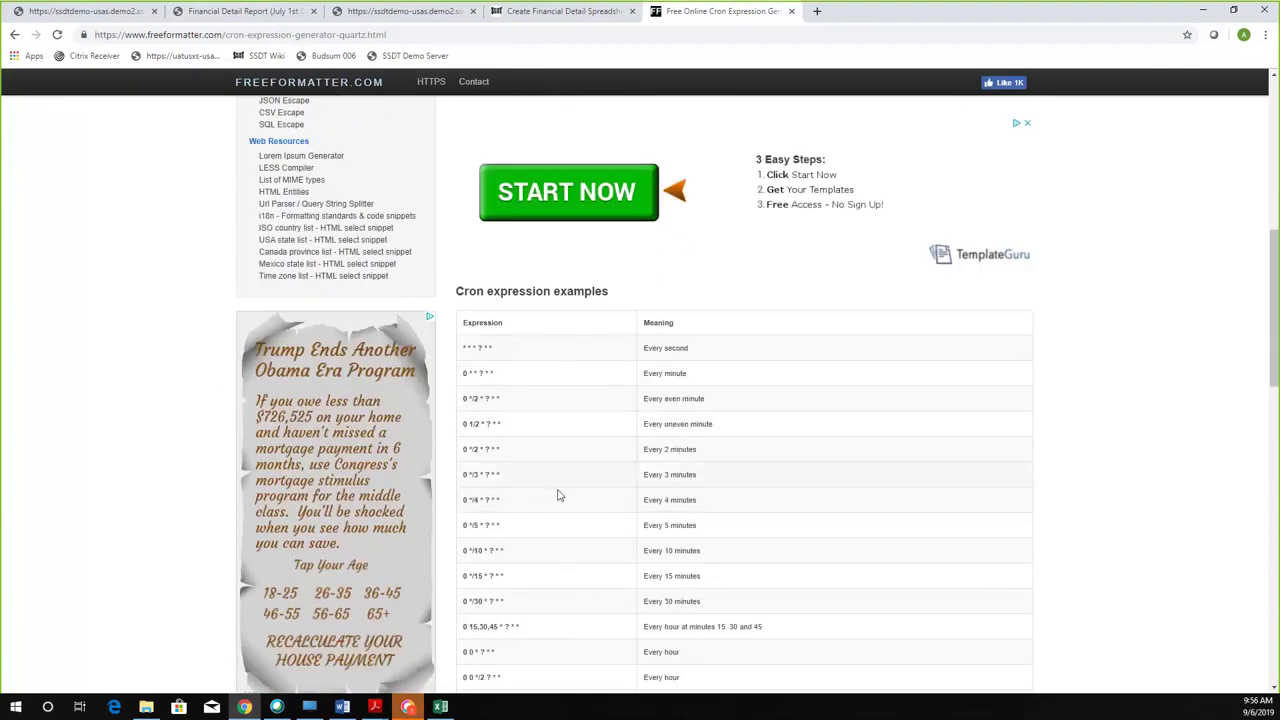
pyautogui.scroll(-1, 582, 597)
pyautogui.scroll(-1, 582, 597)
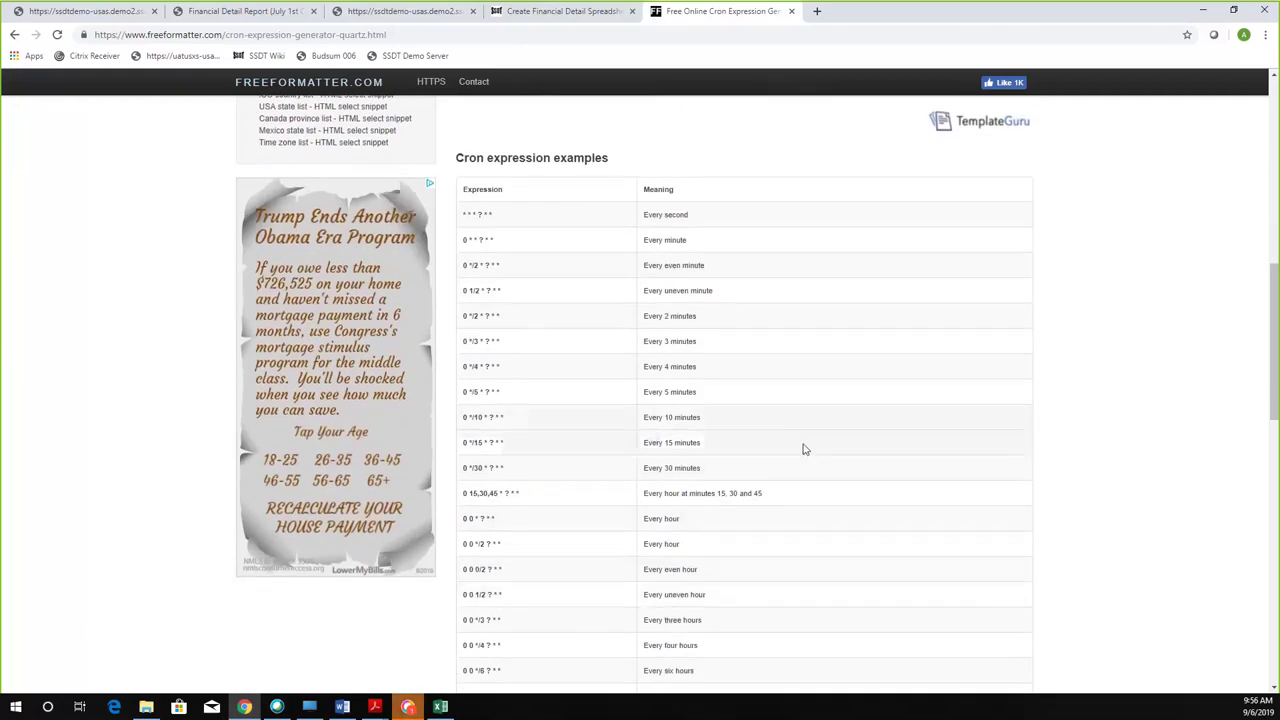
pyautogui.scroll(-2, 765, 490)
pyautogui.scroll(-1, 759, 503)
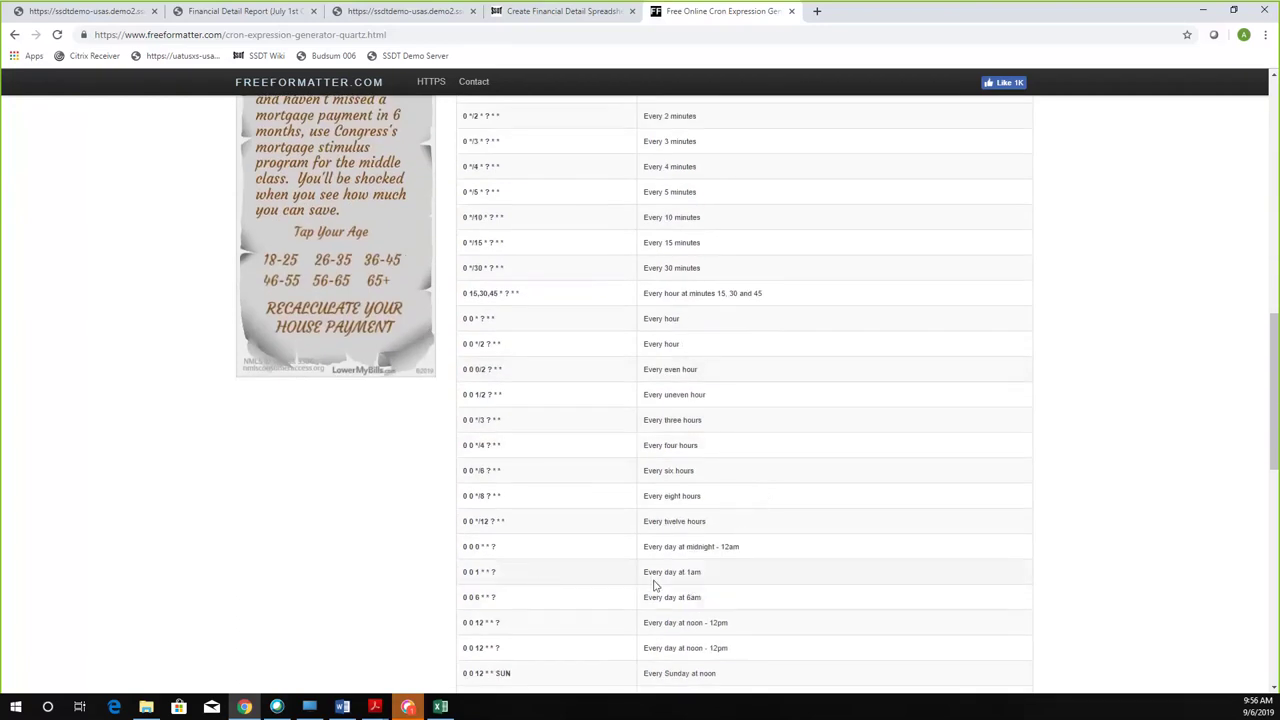
pyautogui.moveTo(495, 572); pyautogui.dragTo(429, 583)
pyautogui.click(484, 568)
pyautogui.scroll(2, 590, 586)
pyautogui.scroll(6, 590, 586)
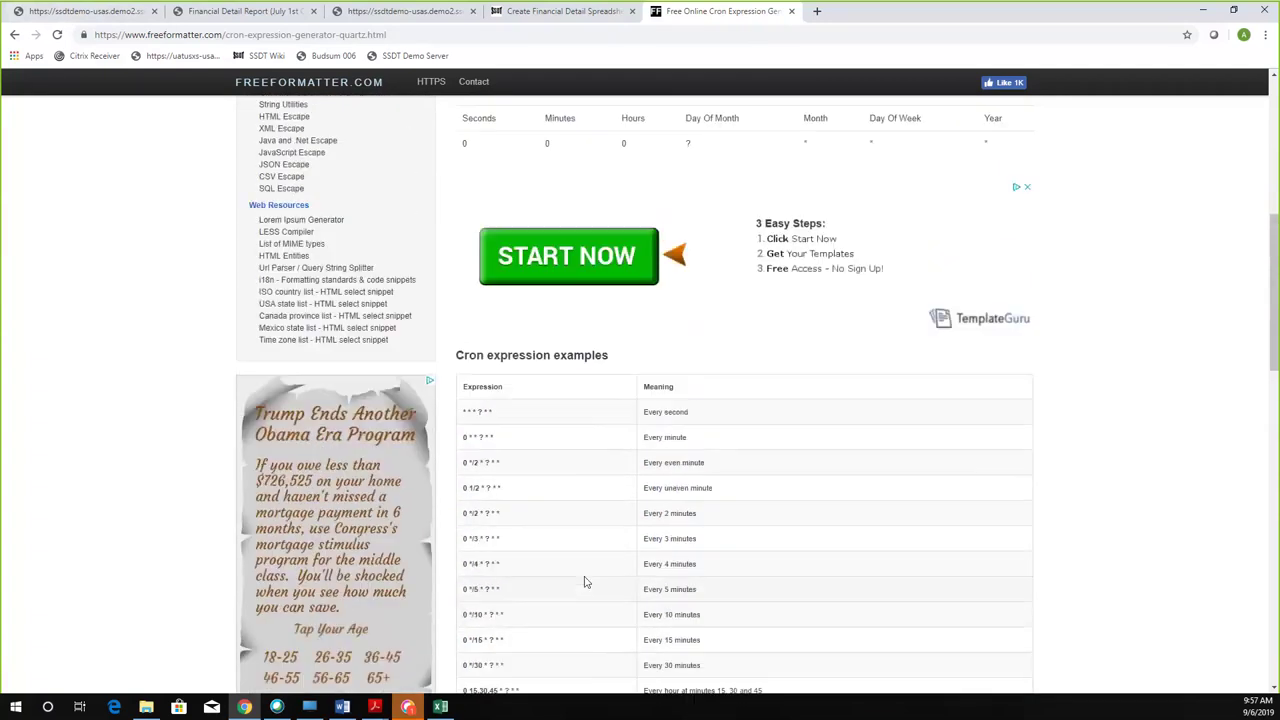
pyautogui.scroll(3, 583, 572)
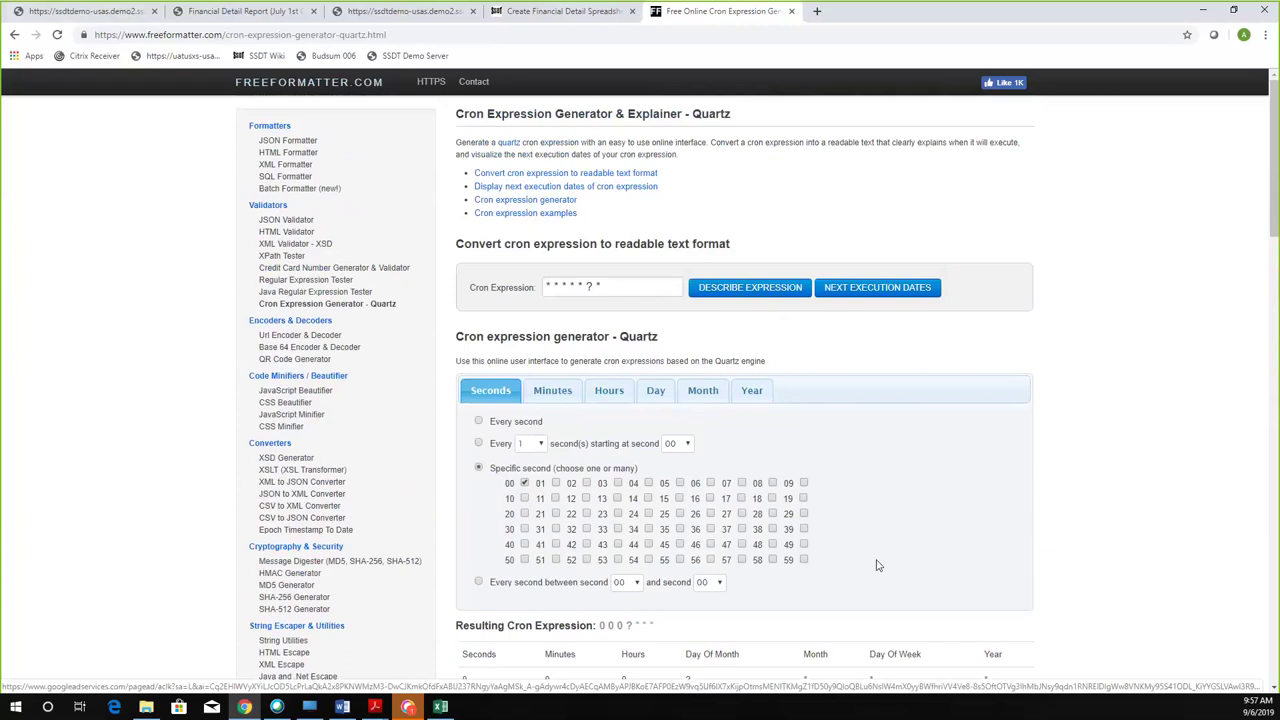
pyautogui.scroll(-1, 790, 618)
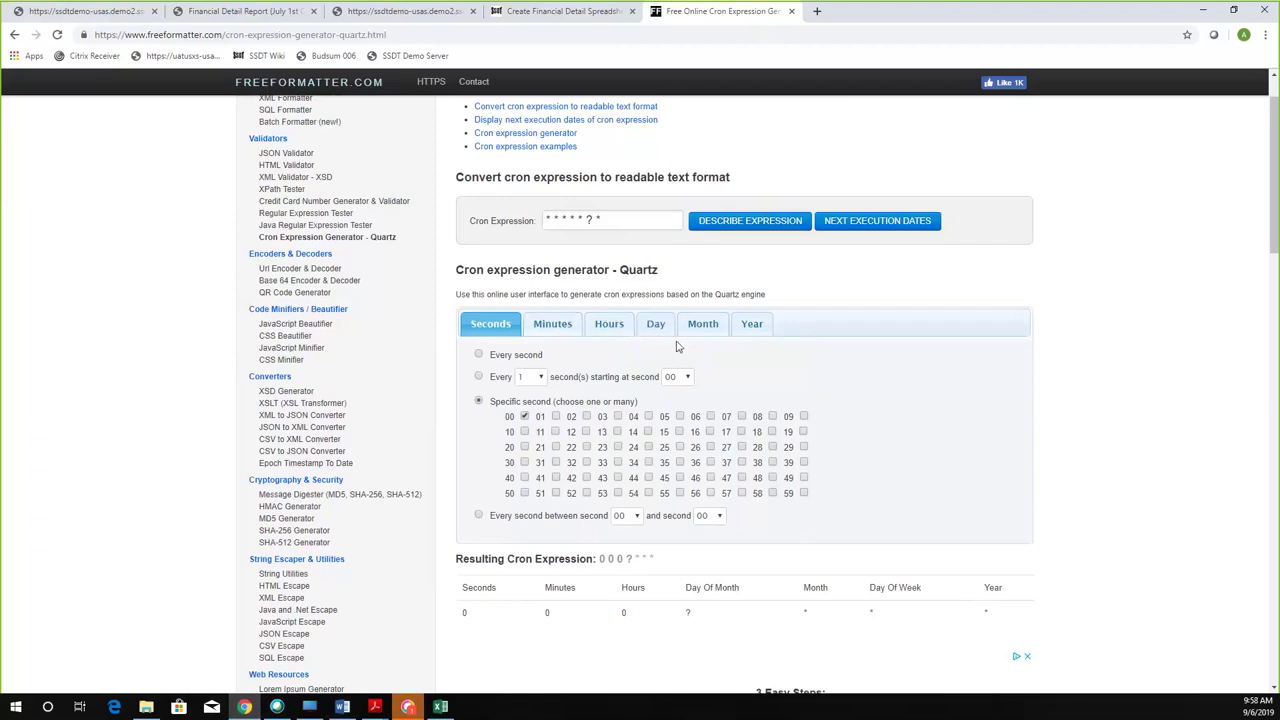
# Step: Generate a monthly day-14 schedule and copy the resulting expression 0 0 0 14 * ? *
pyautogui.click(655, 325)
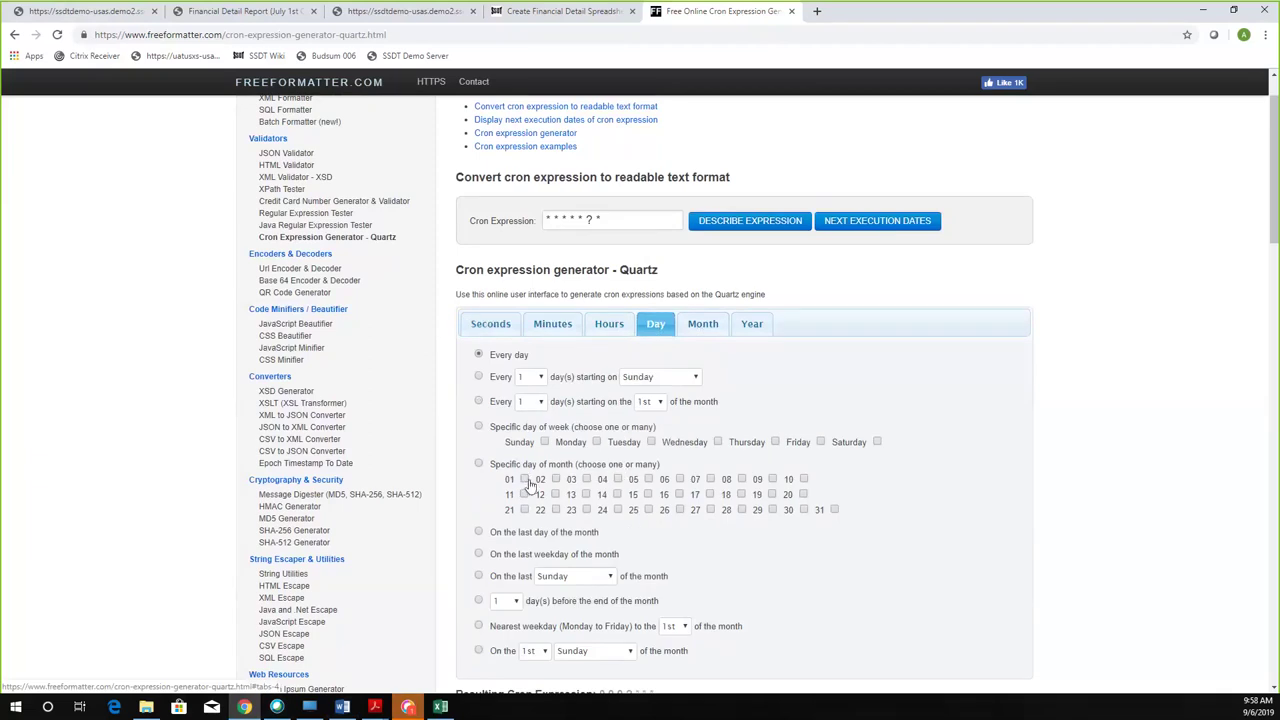
pyautogui.click(617, 495)
pyautogui.scroll(-2, 665, 520)
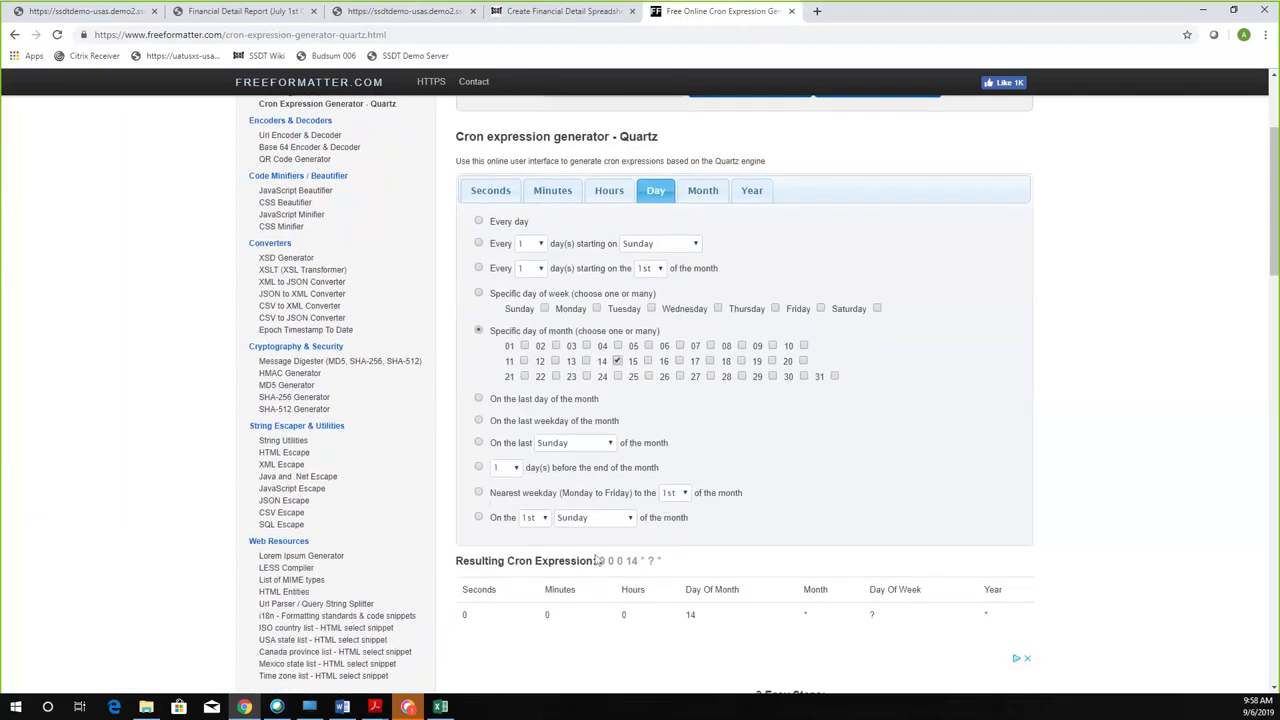
pyautogui.moveTo(600, 562); pyautogui.dragTo(668, 584)
pyautogui.hotkey('ctrl', 'c')
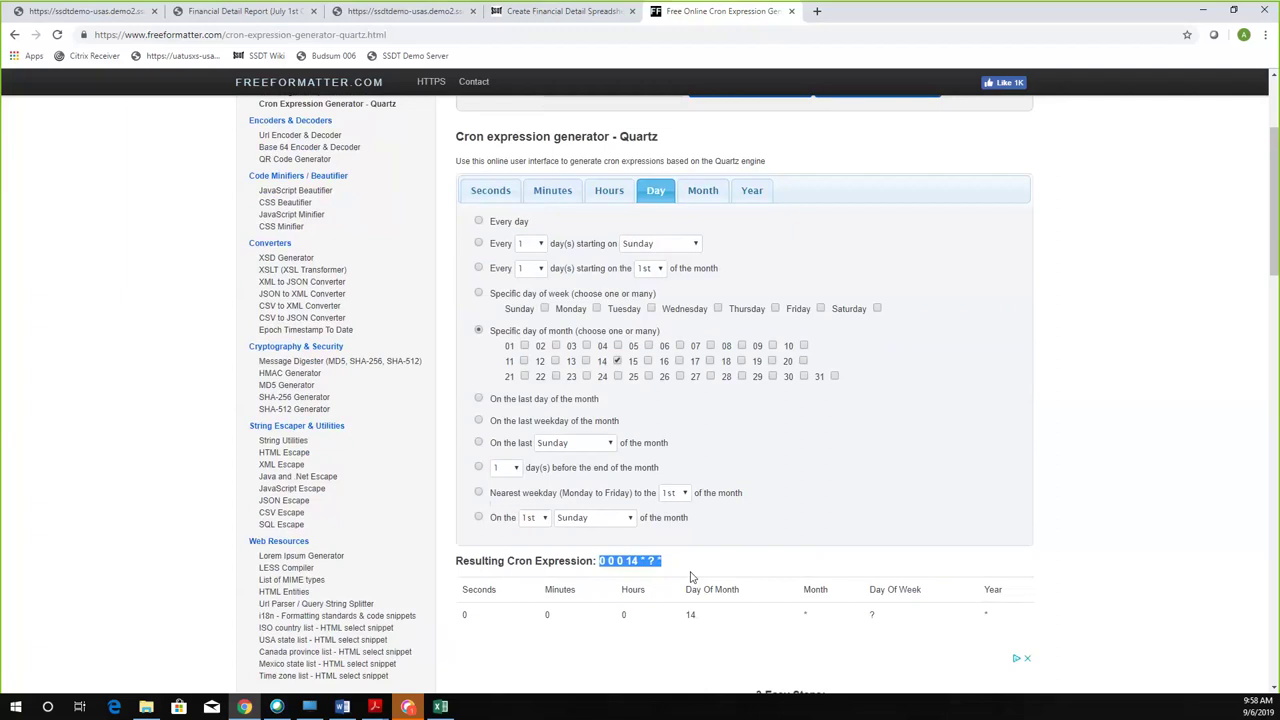
# Step: Paste 0 0 0 14 * ? * into the expression field and check its description and next run dates
pyautogui.scroll(1, 690, 577)
pyautogui.scroll(2, 689, 633)
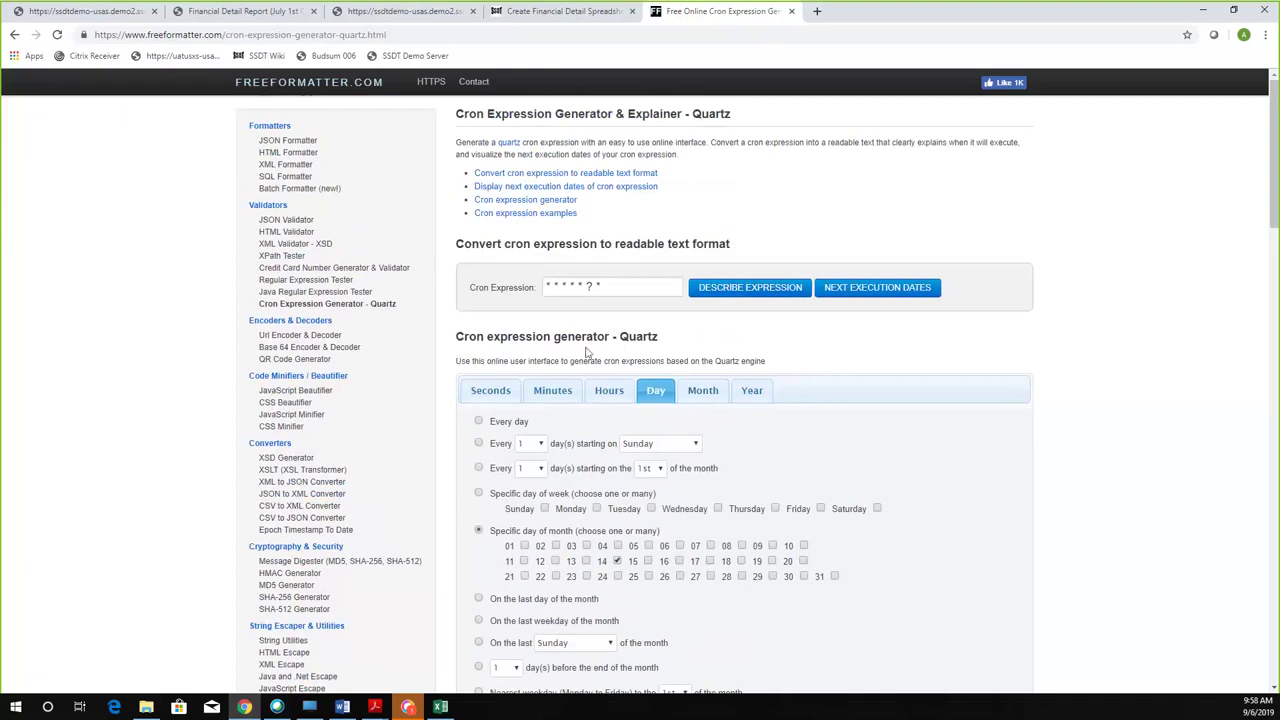
pyautogui.moveTo(628, 285); pyautogui.dragTo(505, 284)
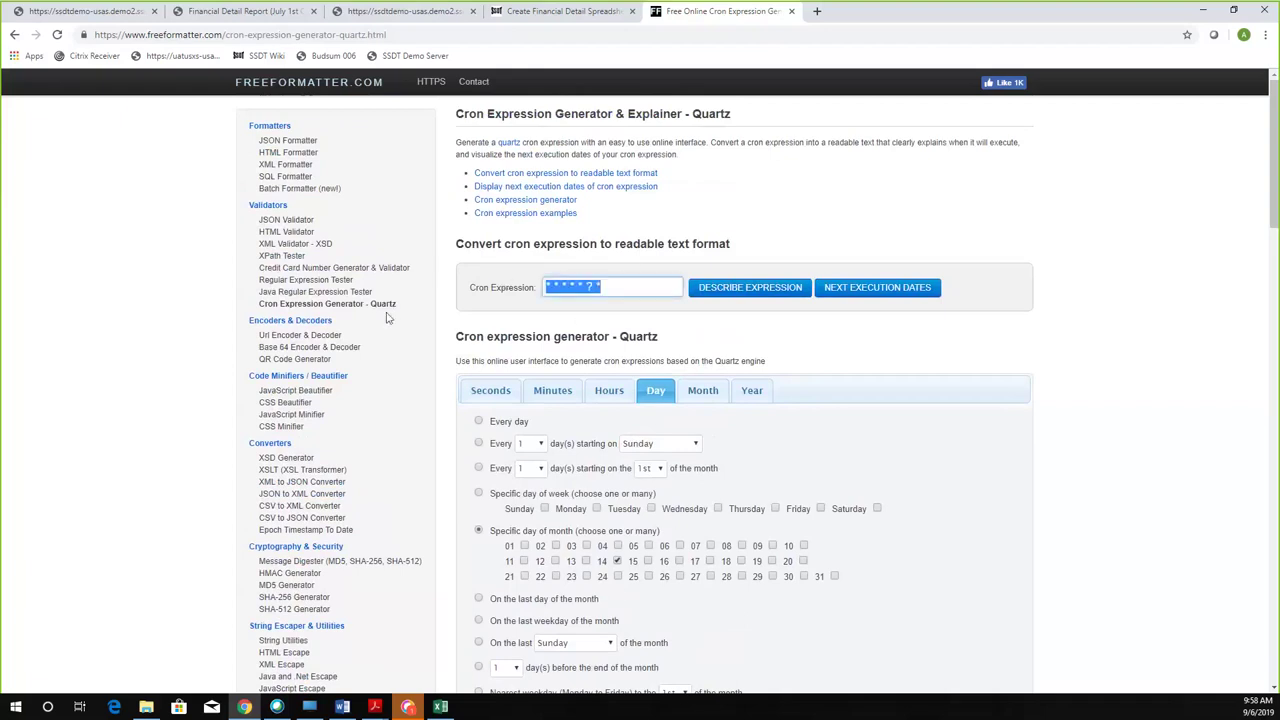
pyautogui.hotkey('ctrl', 'v')
pyautogui.click(750, 290)
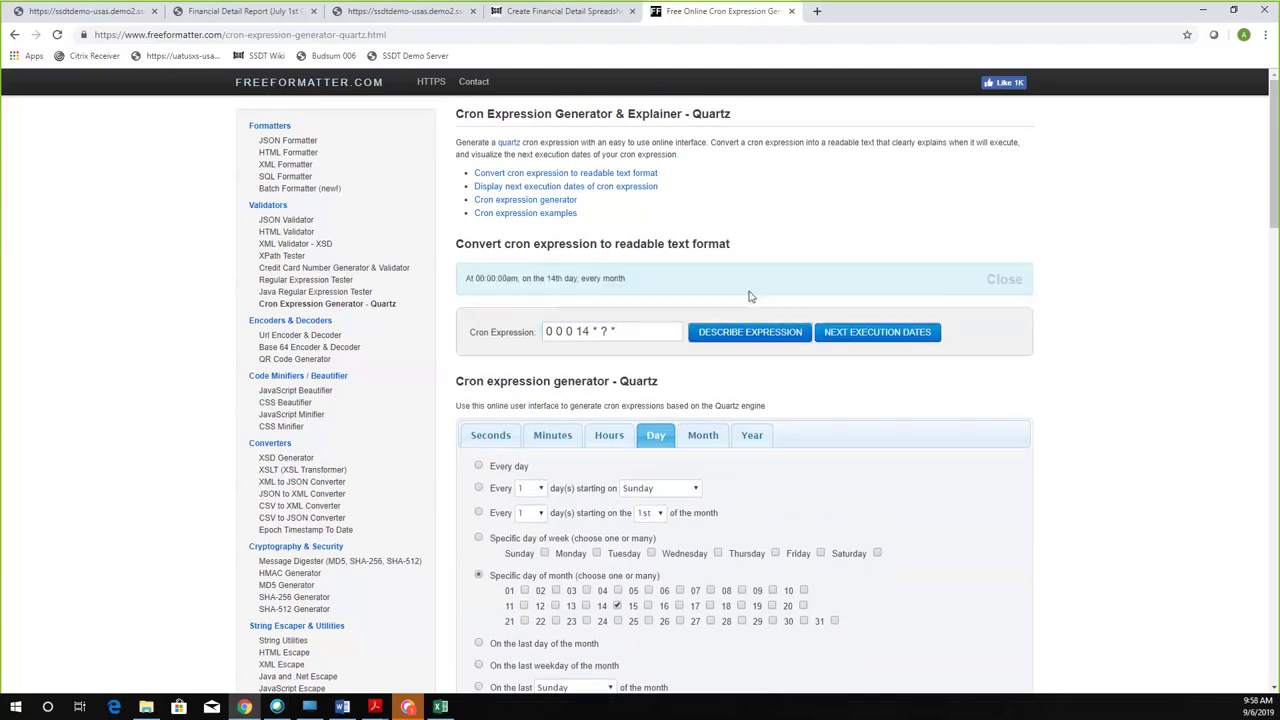
pyautogui.click(888, 332)
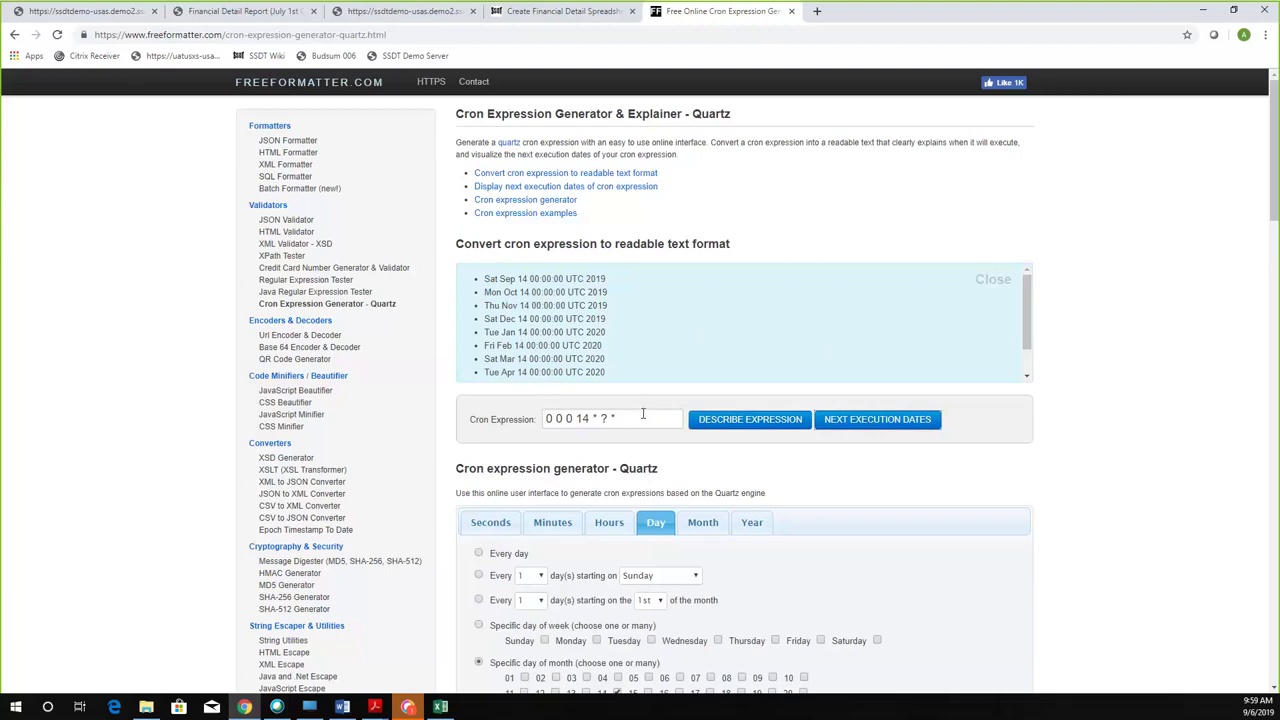
pyautogui.click(90, 12)
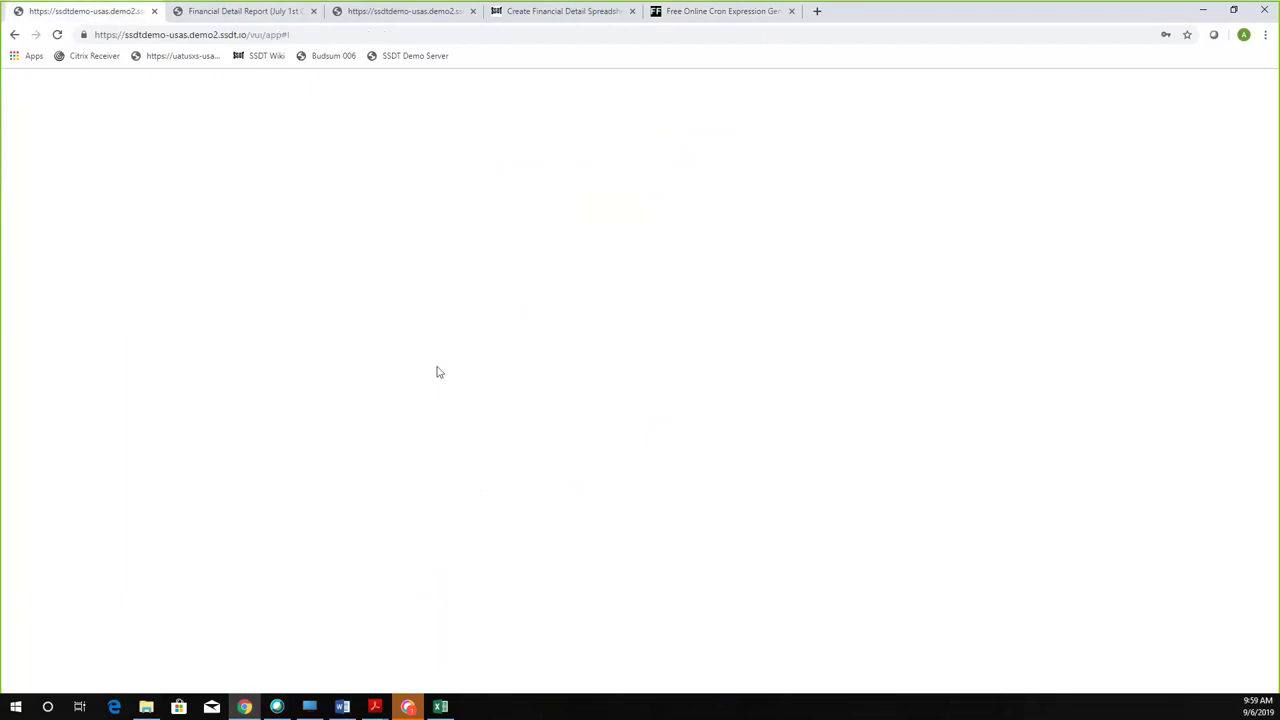
# Step: Save the Budget Summary - SA job with cron 0 0 0 14 * ? * and close Generate Report
pyautogui.click(530, 397)
pyautogui.hotkey('ctrl', 'v')
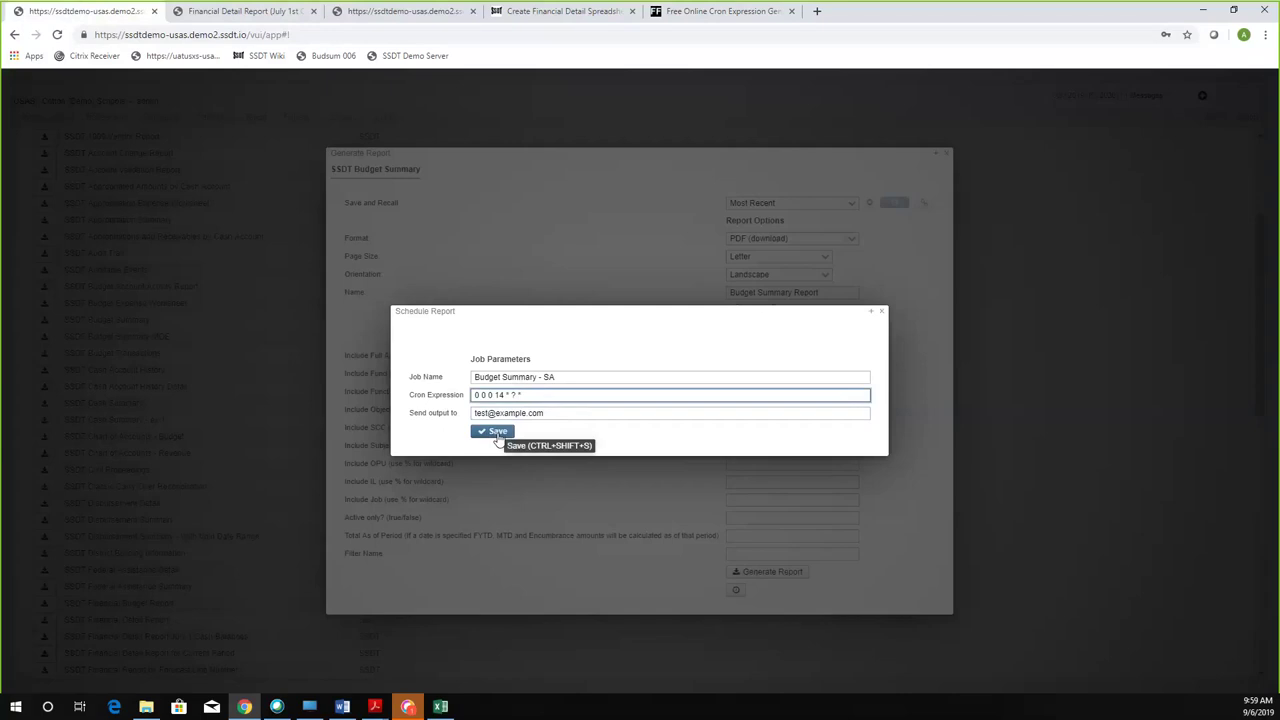
pyautogui.click(496, 431)
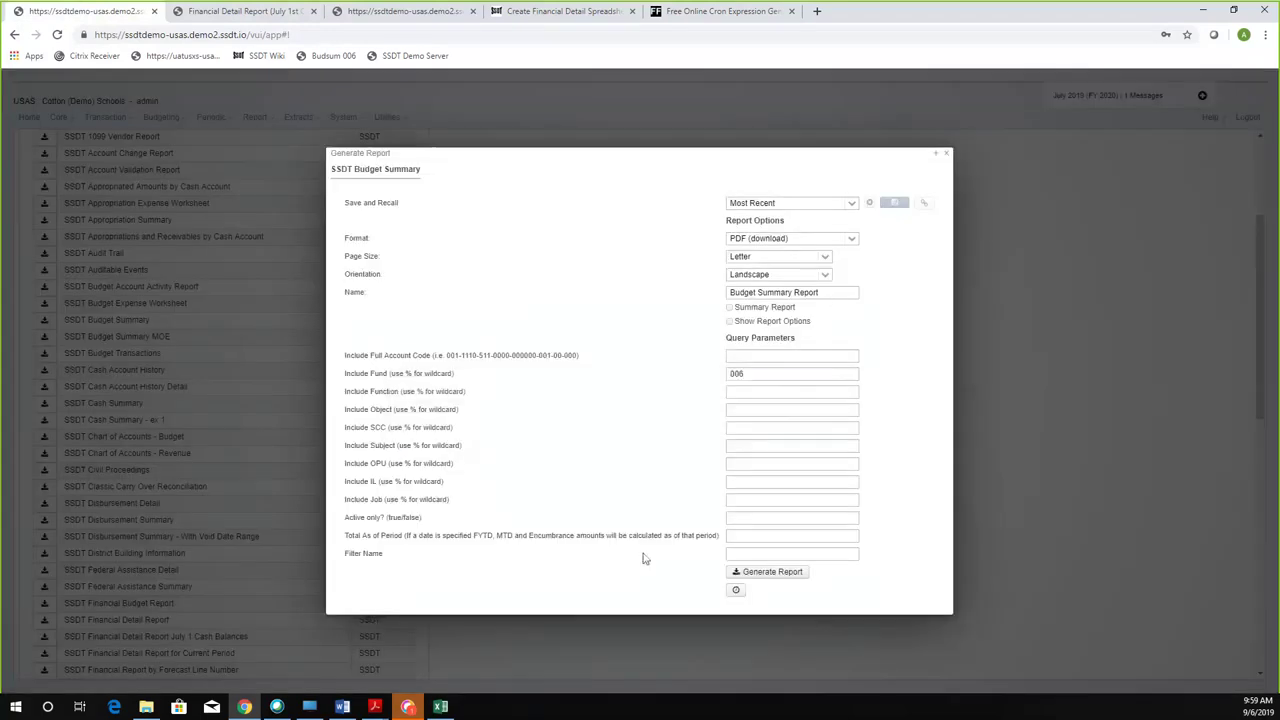
pyautogui.click(948, 158)
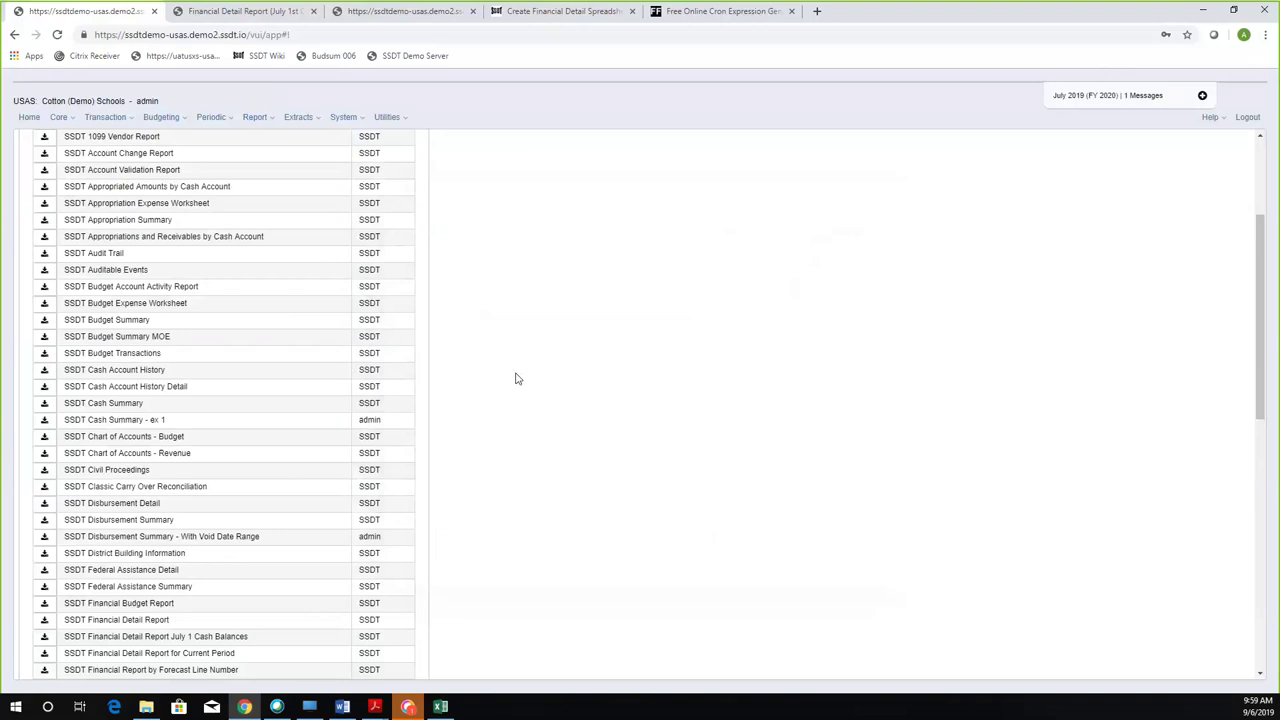
pyautogui.click(345, 119)
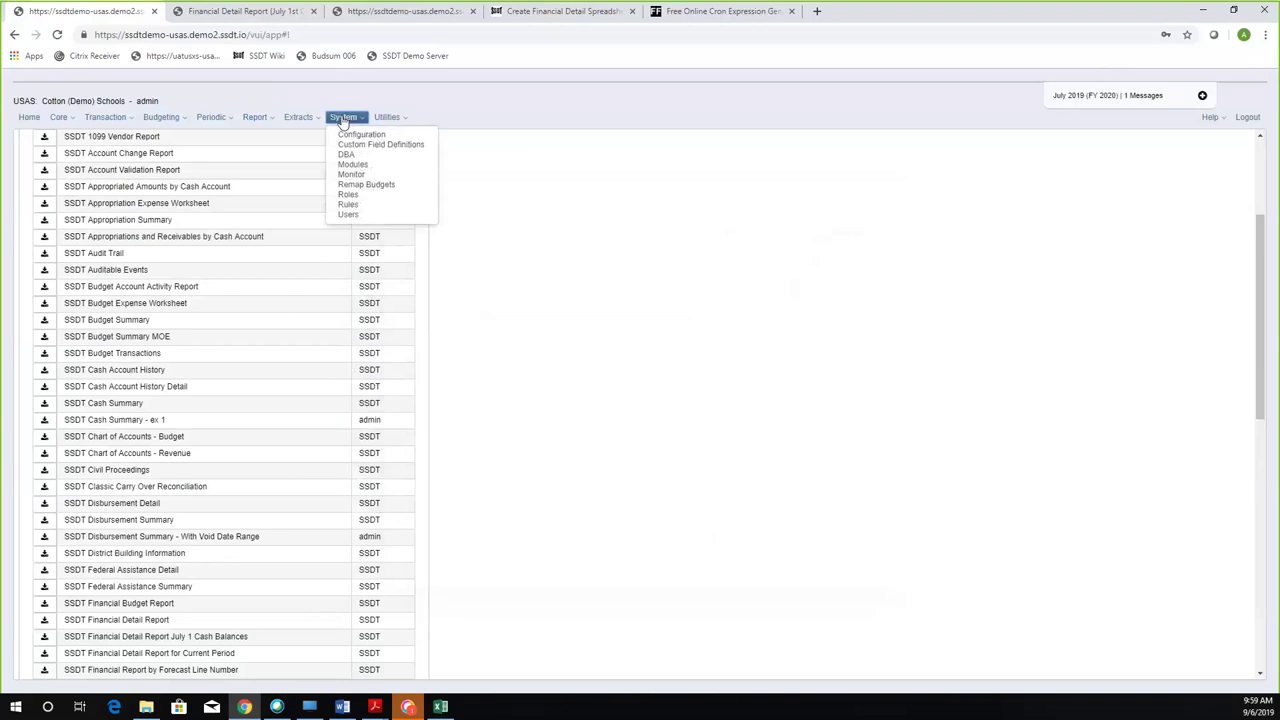
# Step: Confirm in Utilities > Job Scheduler that Budget Summary - SA is pending, next run 9/14/19
pyautogui.click(386, 118)
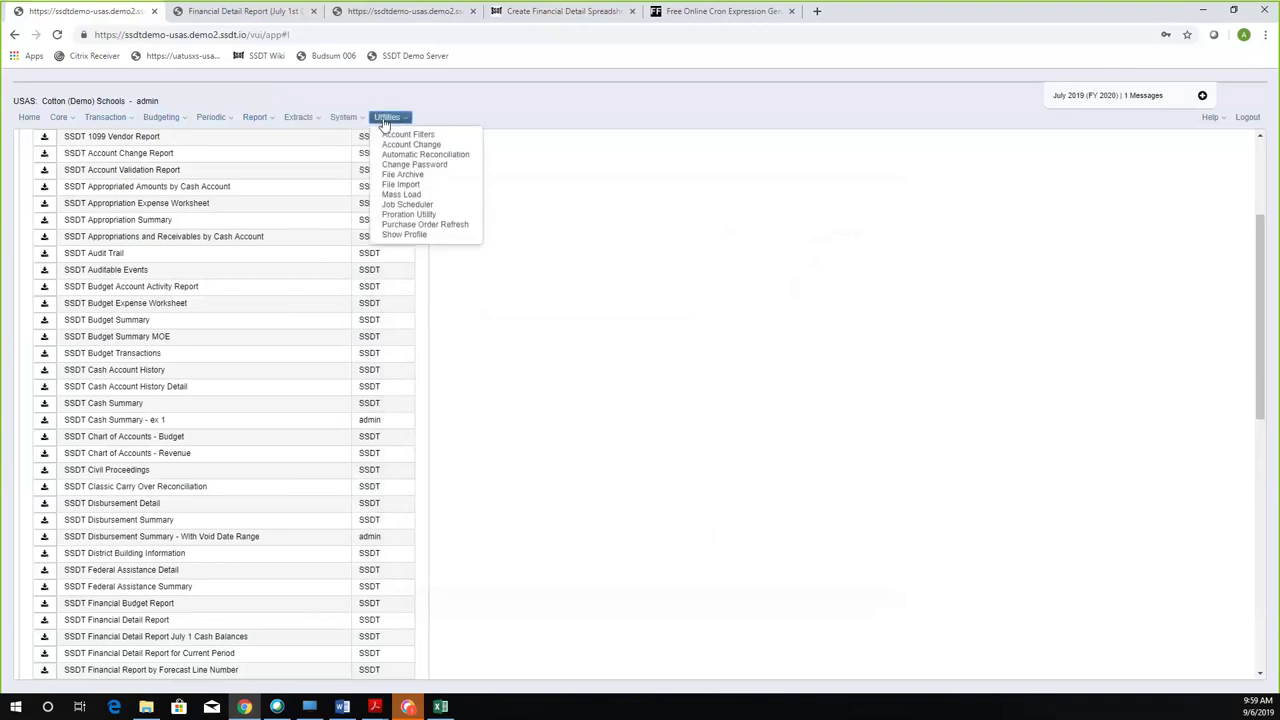
pyautogui.click(426, 206)
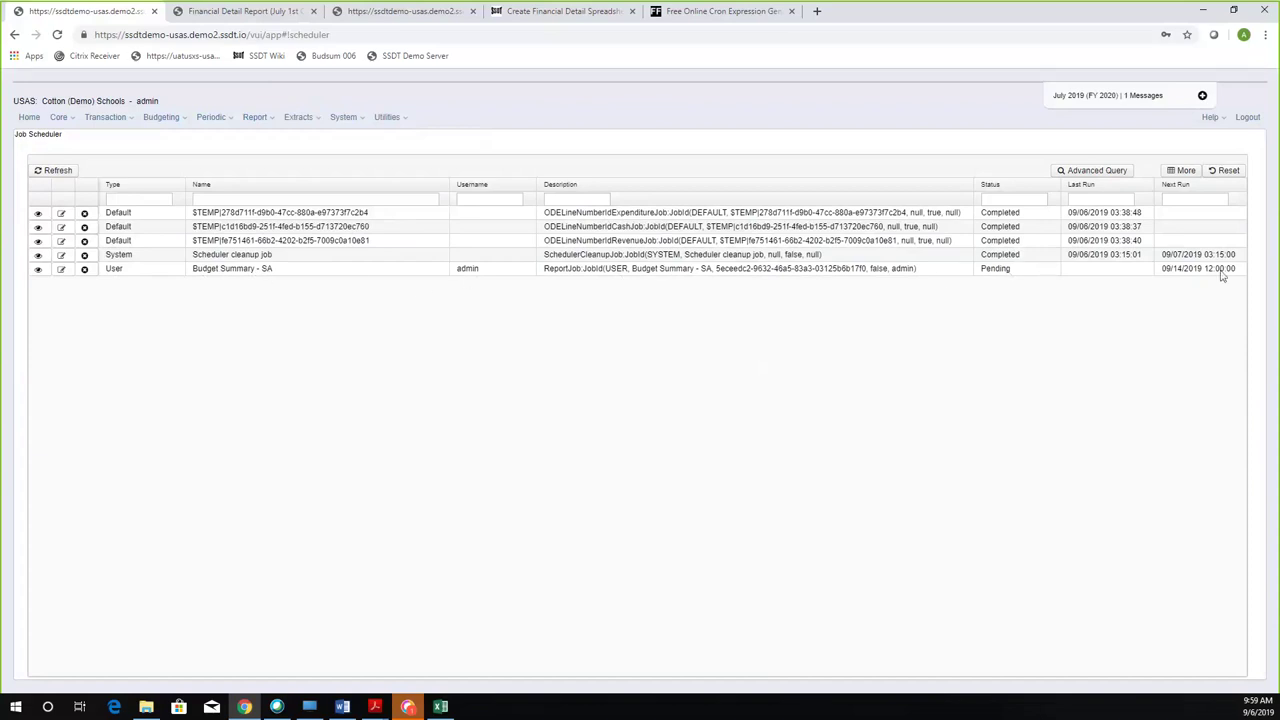
pyautogui.click(356, 270)
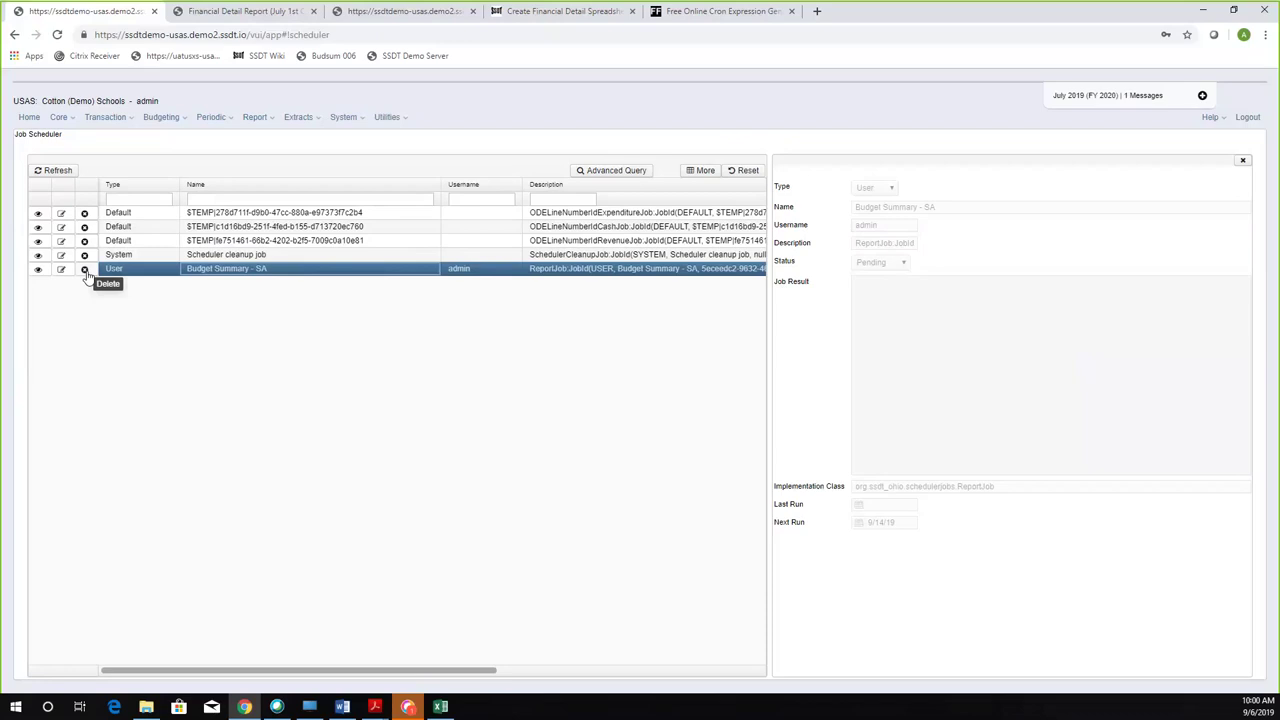
pyautogui.click(85, 270)
pyautogui.click(30, 118)
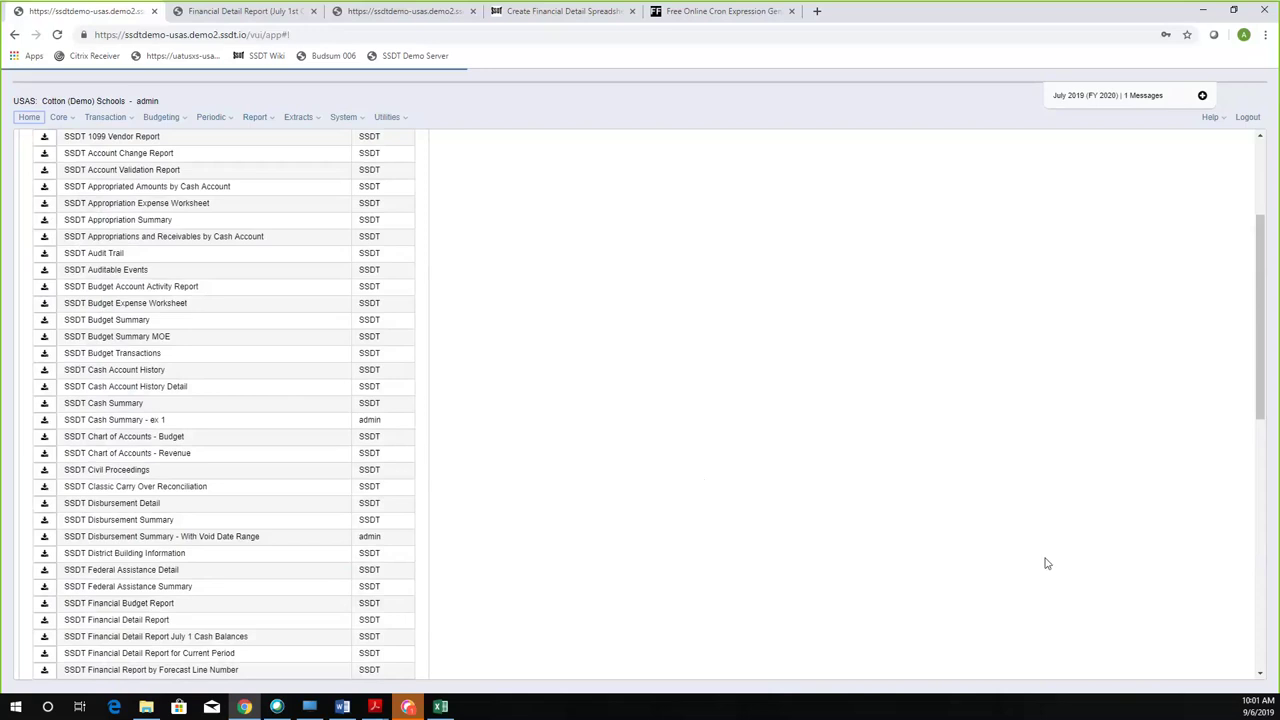
# Step: Scroll the Home report list down and back up to the top
pyautogui.scroll(-1, 748, 417)
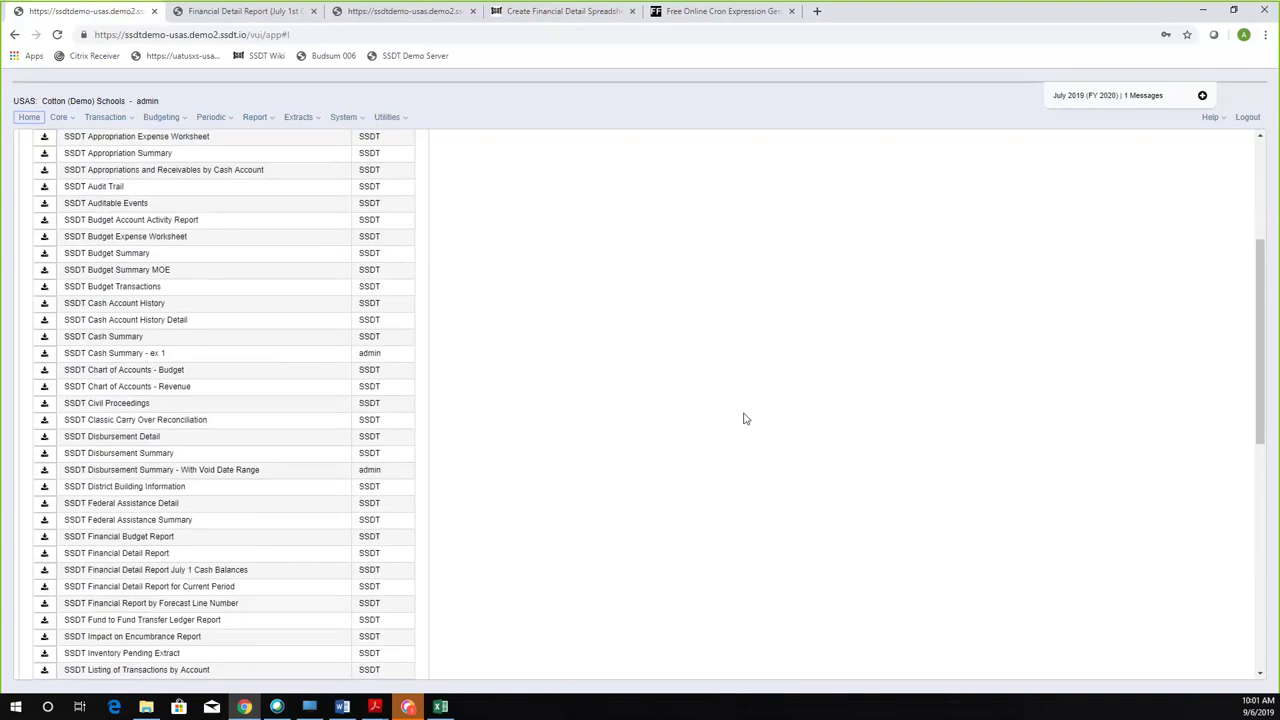
pyautogui.scroll(3, 744, 418)
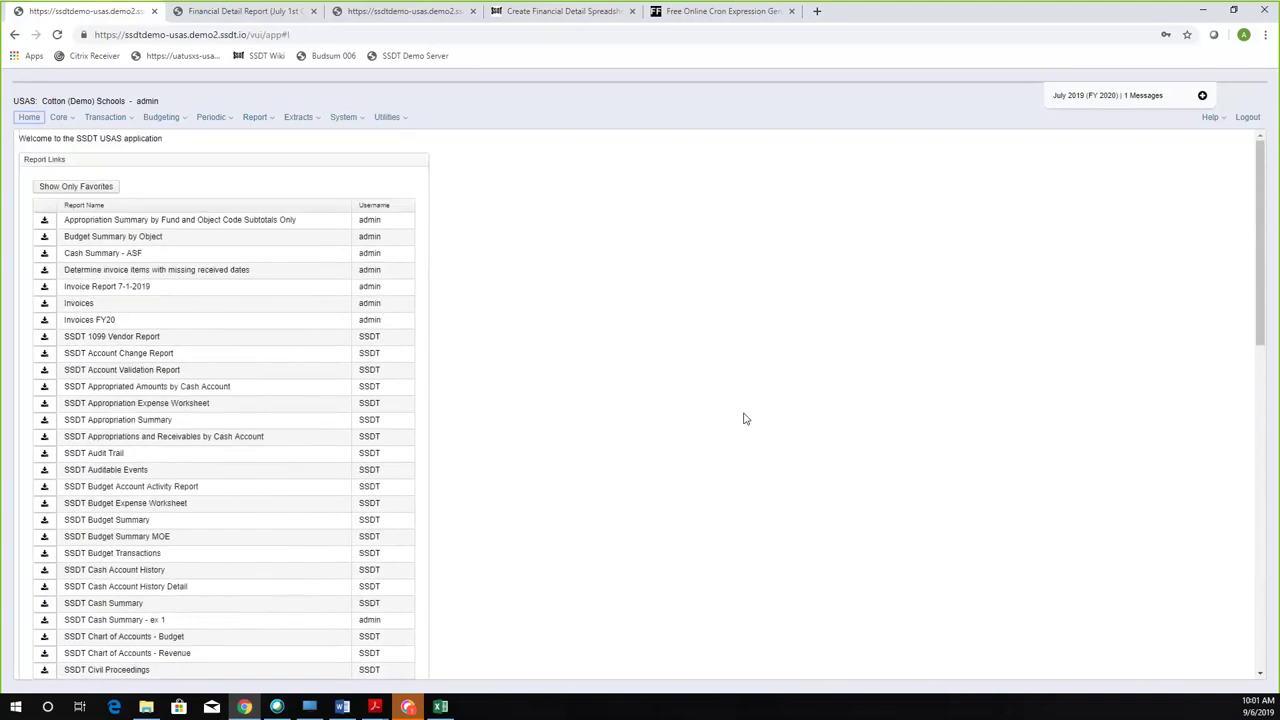